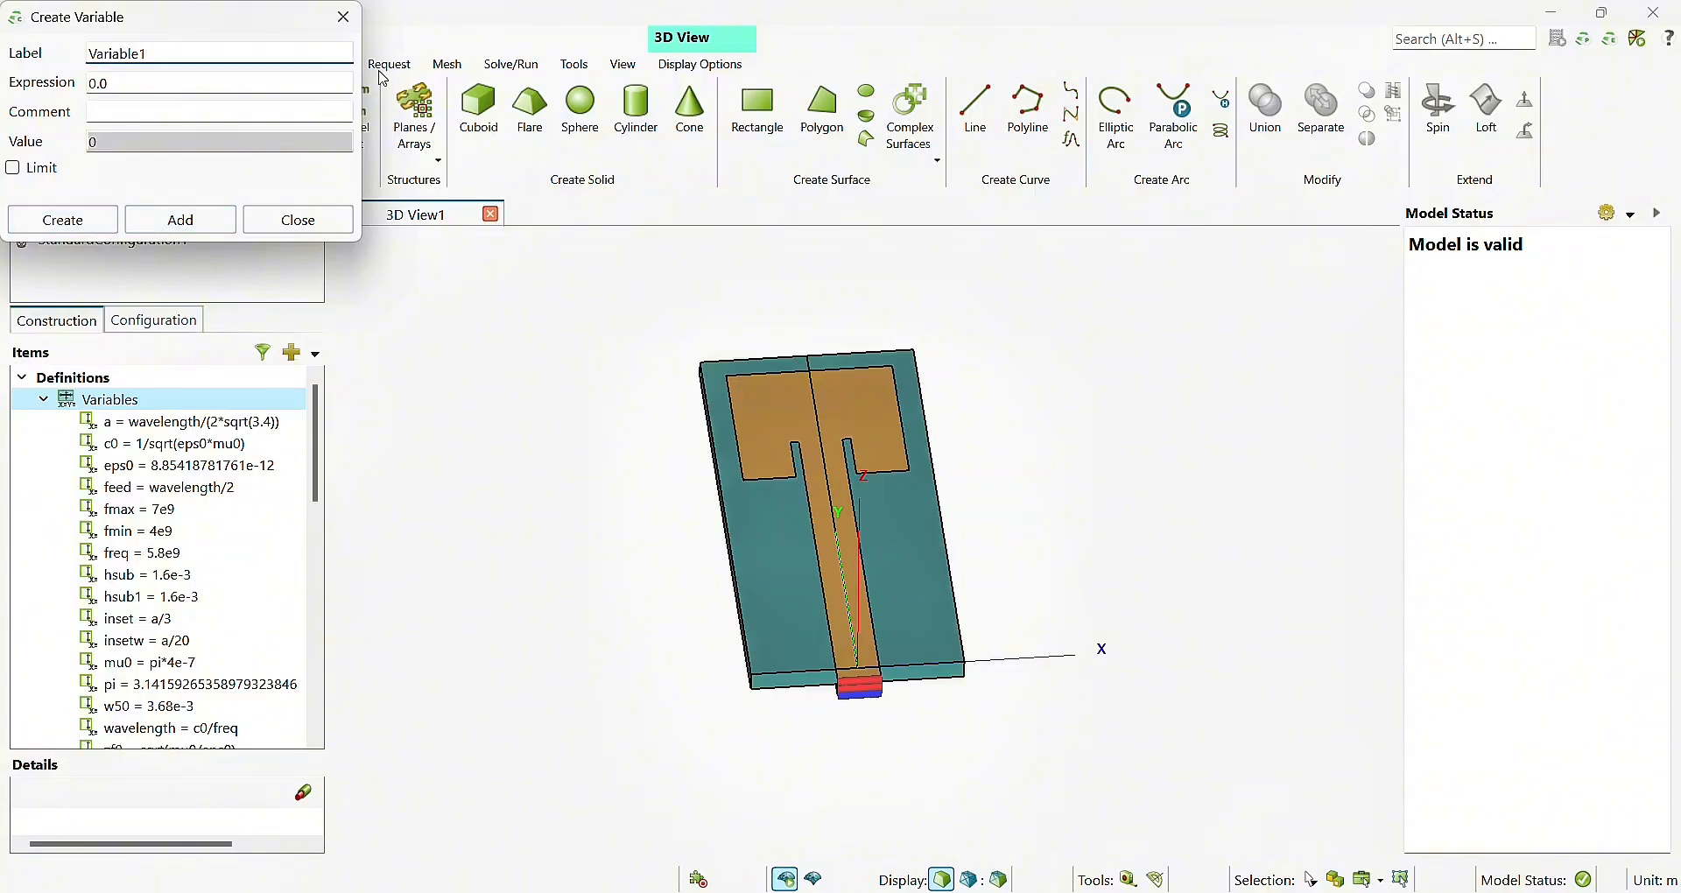
pyautogui.doubleClick(122, 53)
pyautogui.moveTo(147, 88); pyautogui.dragTo(89, 85)
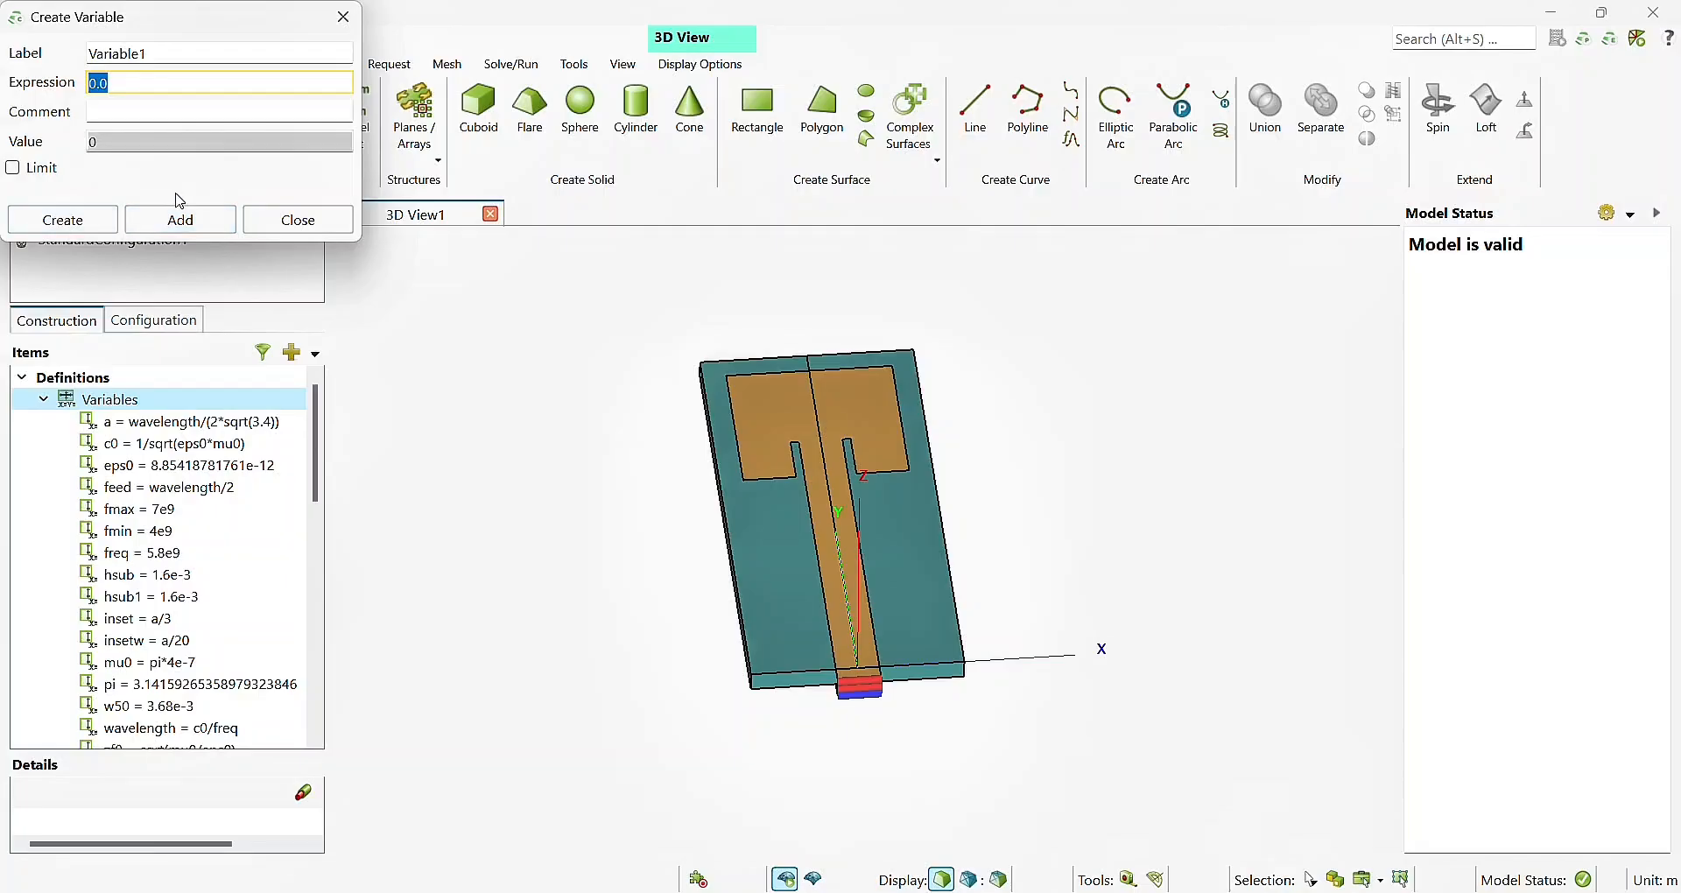
pyautogui.click(344, 16)
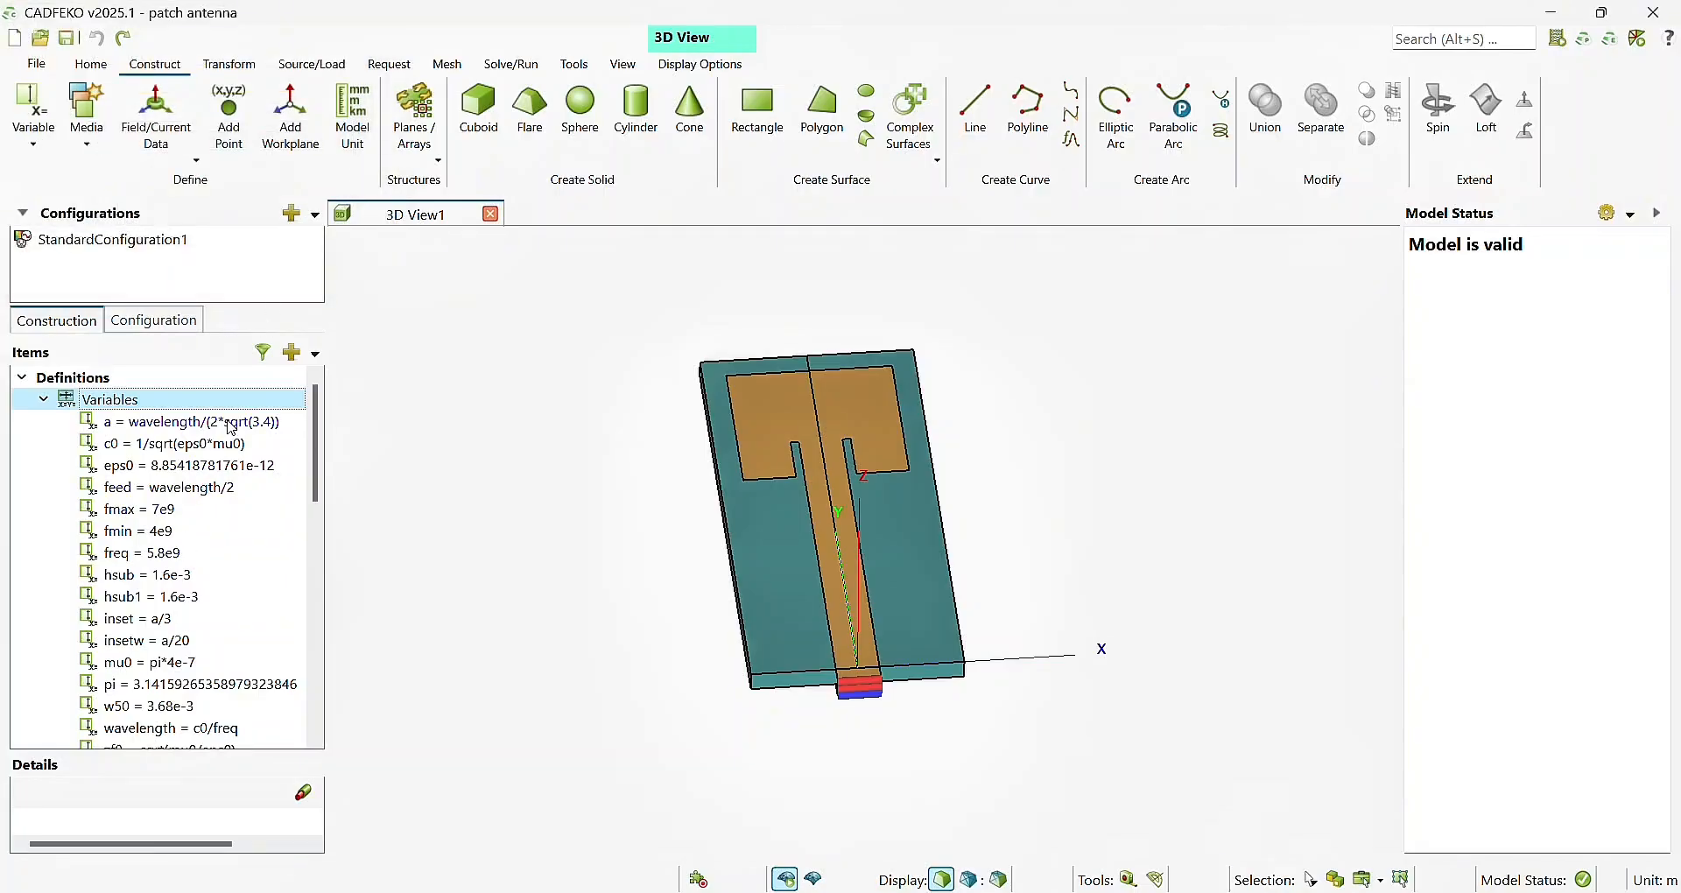
# - Review the variables and media defined in the model tree and select the patch face on the negative X side
pyautogui.scroll(-1, 324, 495)
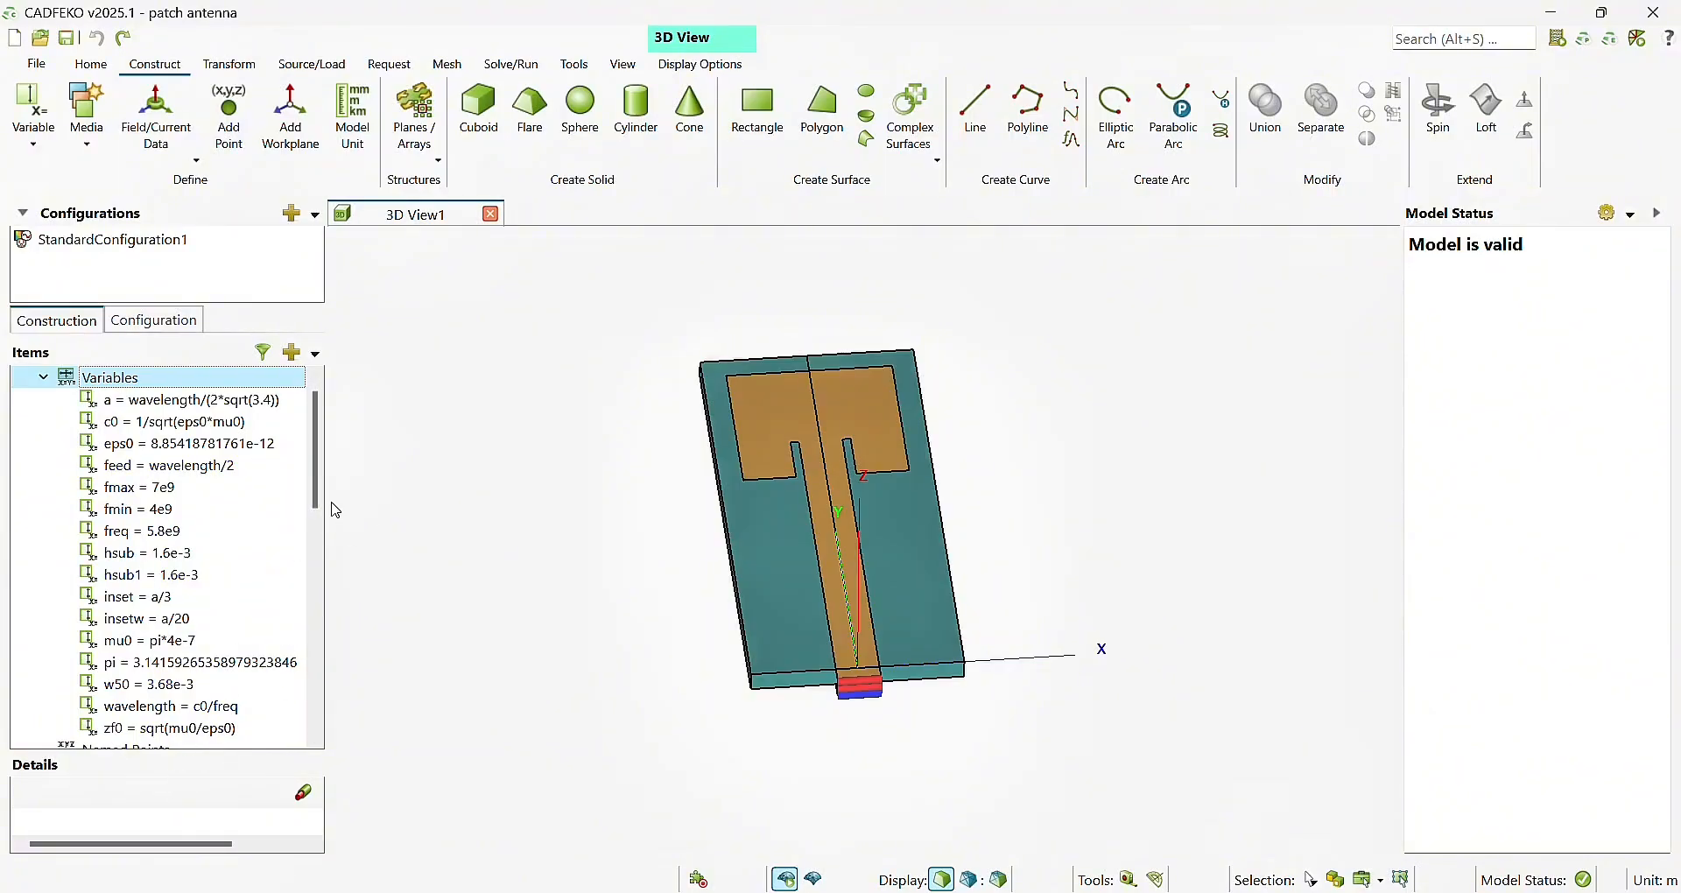
pyautogui.scroll(-5, 269, 706)
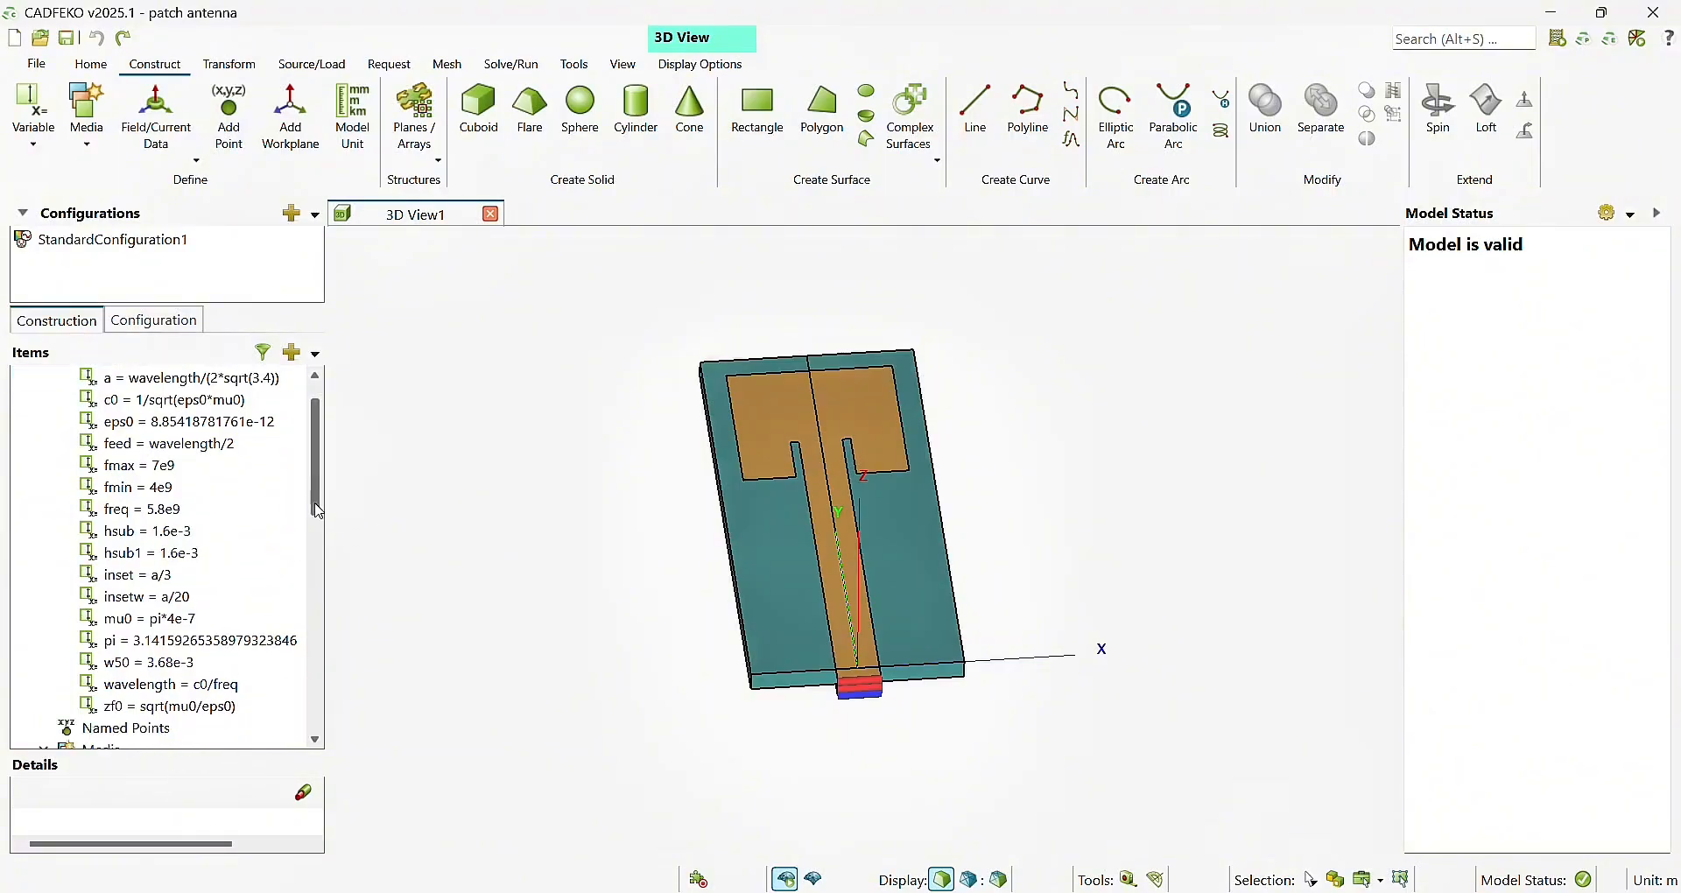
pyautogui.click(773, 466)
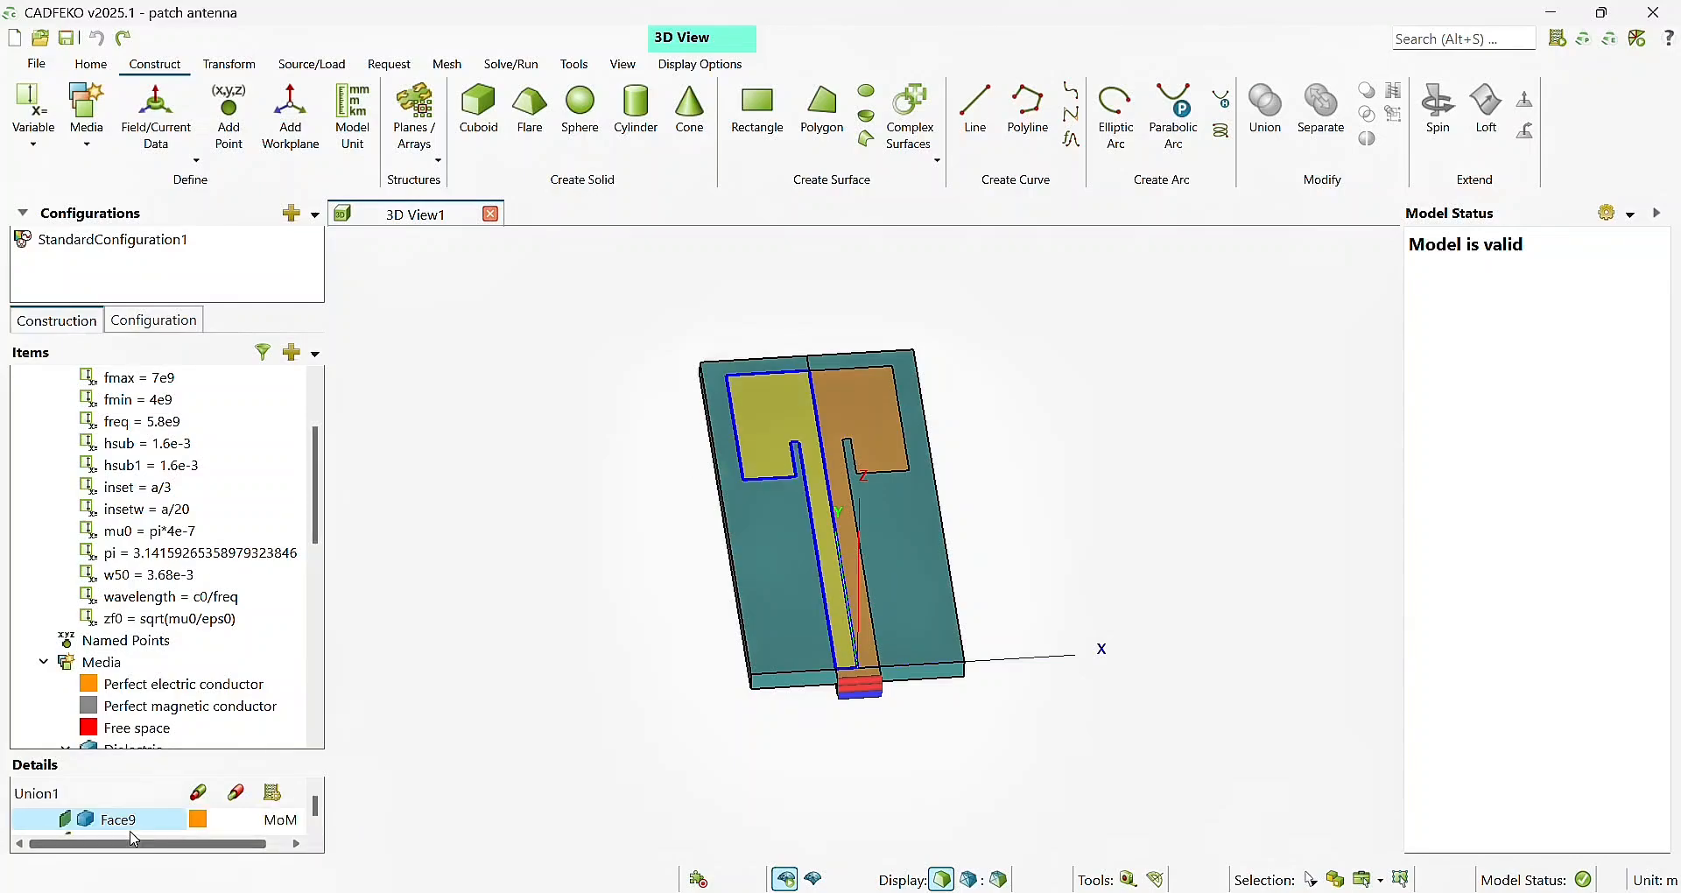
pyautogui.moveTo(319, 524); pyautogui.dragTo(315, 559)
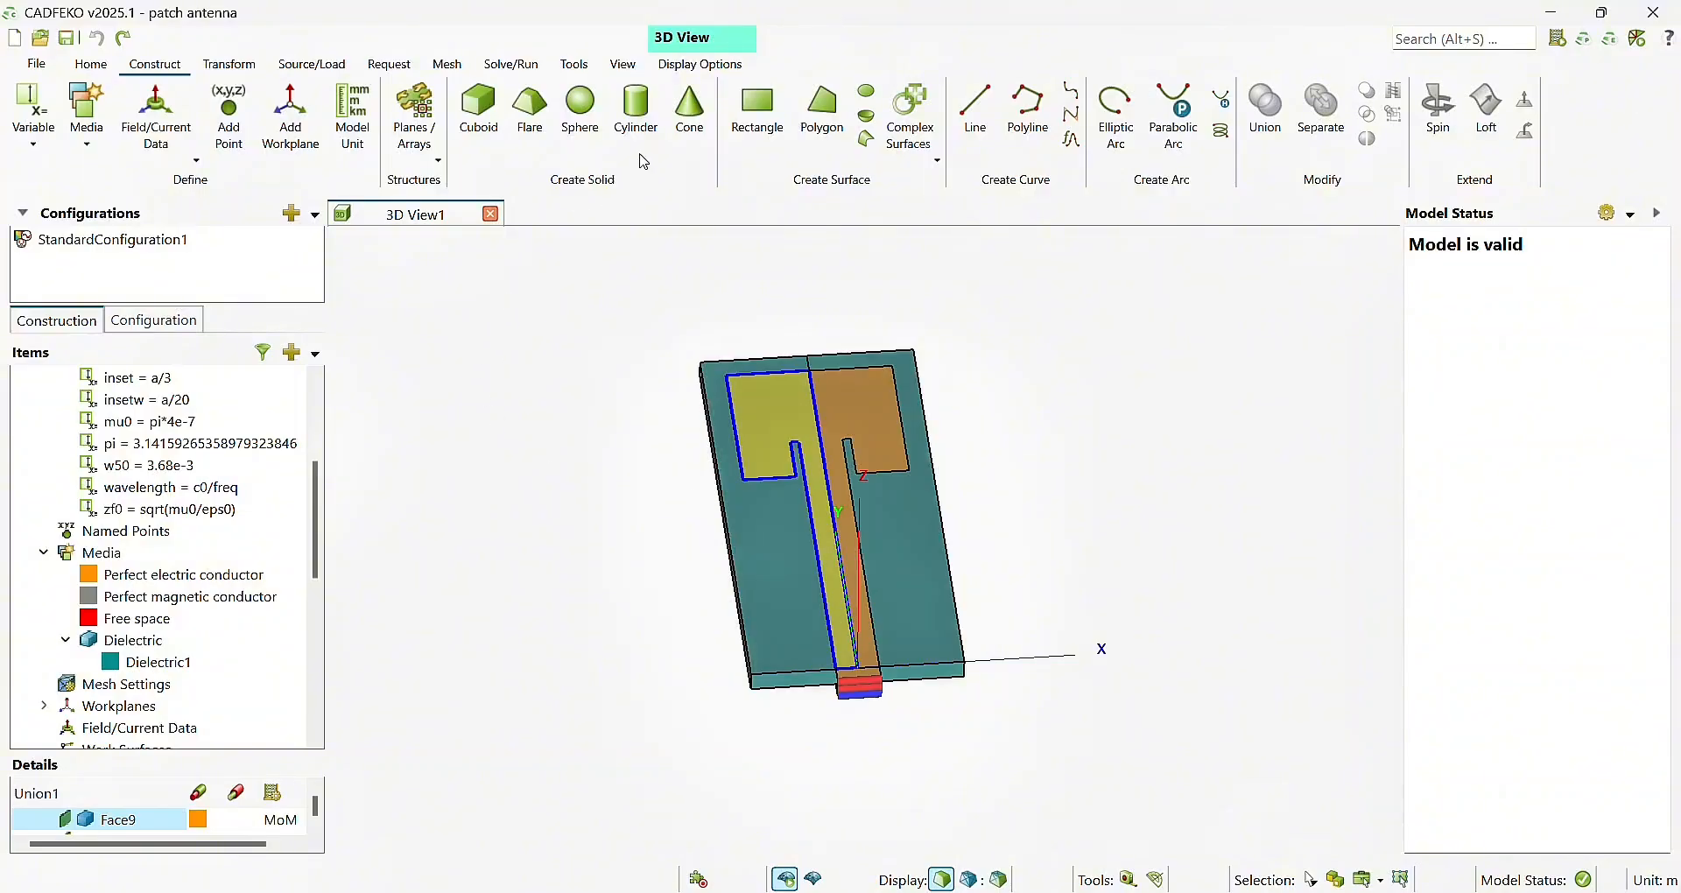
# - Locate Polygon1 under the model geometry and open its definition
pyautogui.click(823, 109)
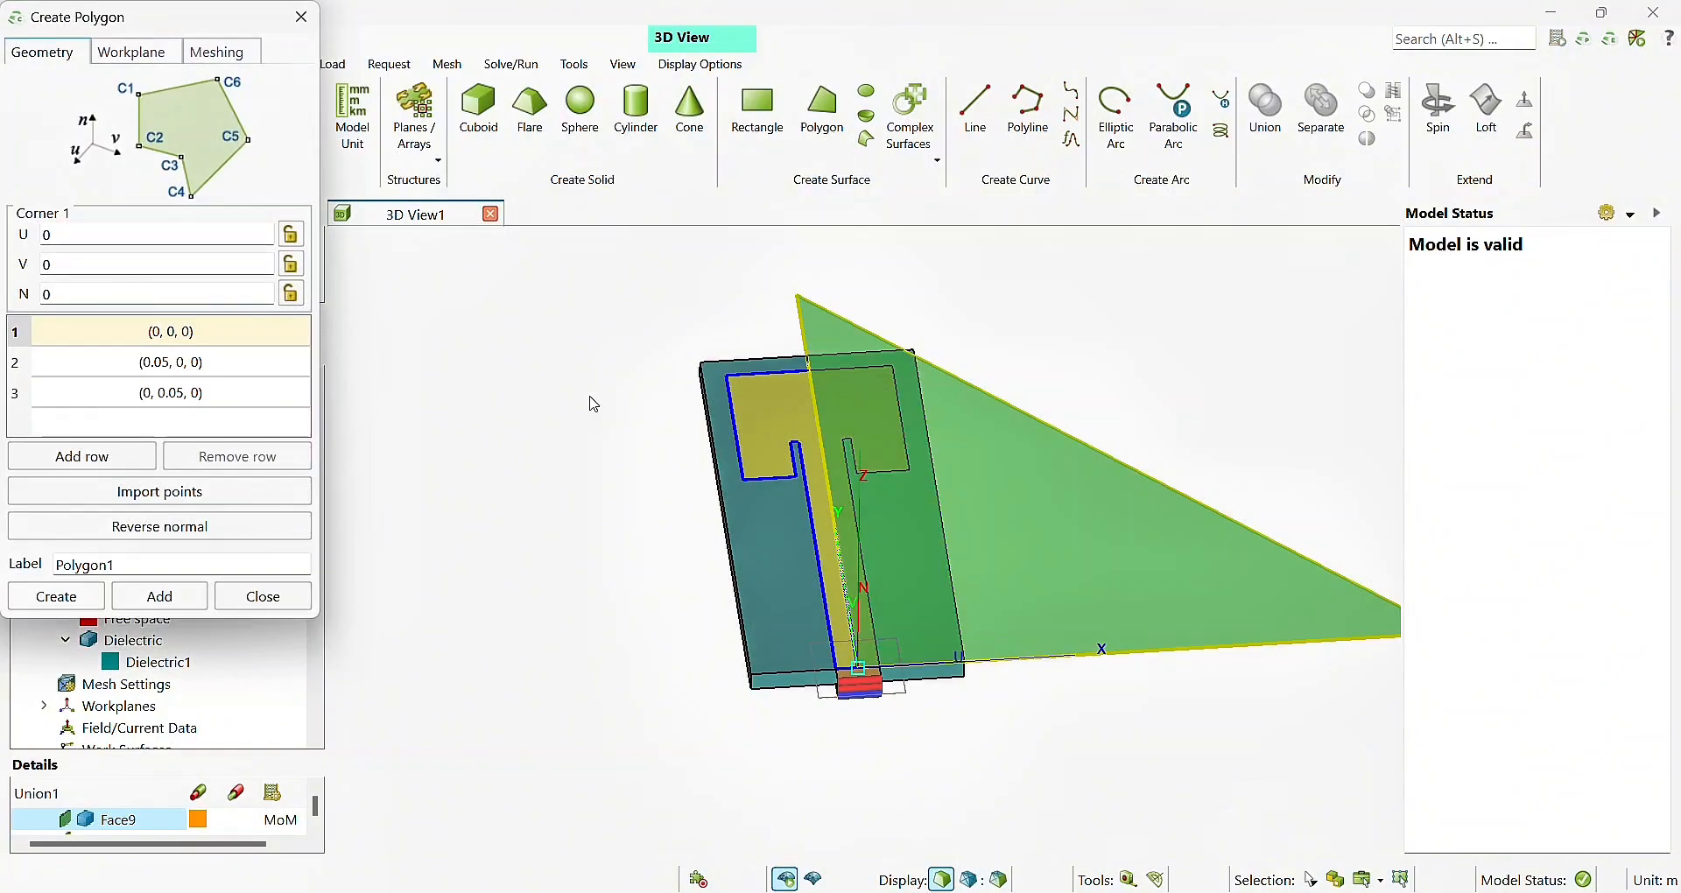
pyautogui.click(302, 17)
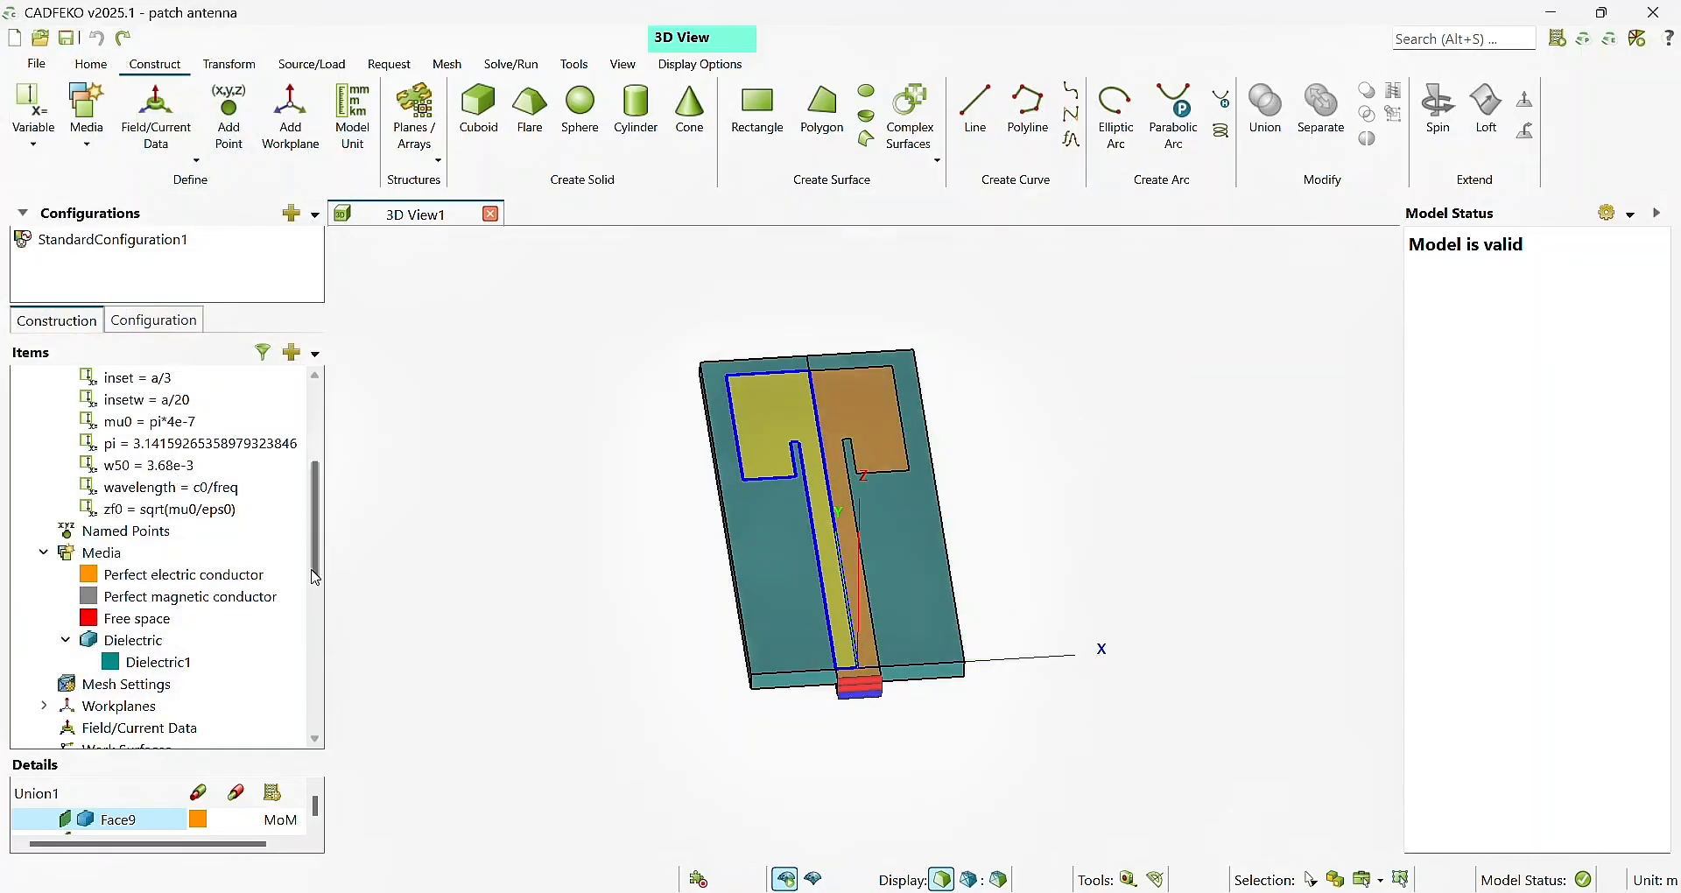
pyautogui.scroll(-2, 319, 574)
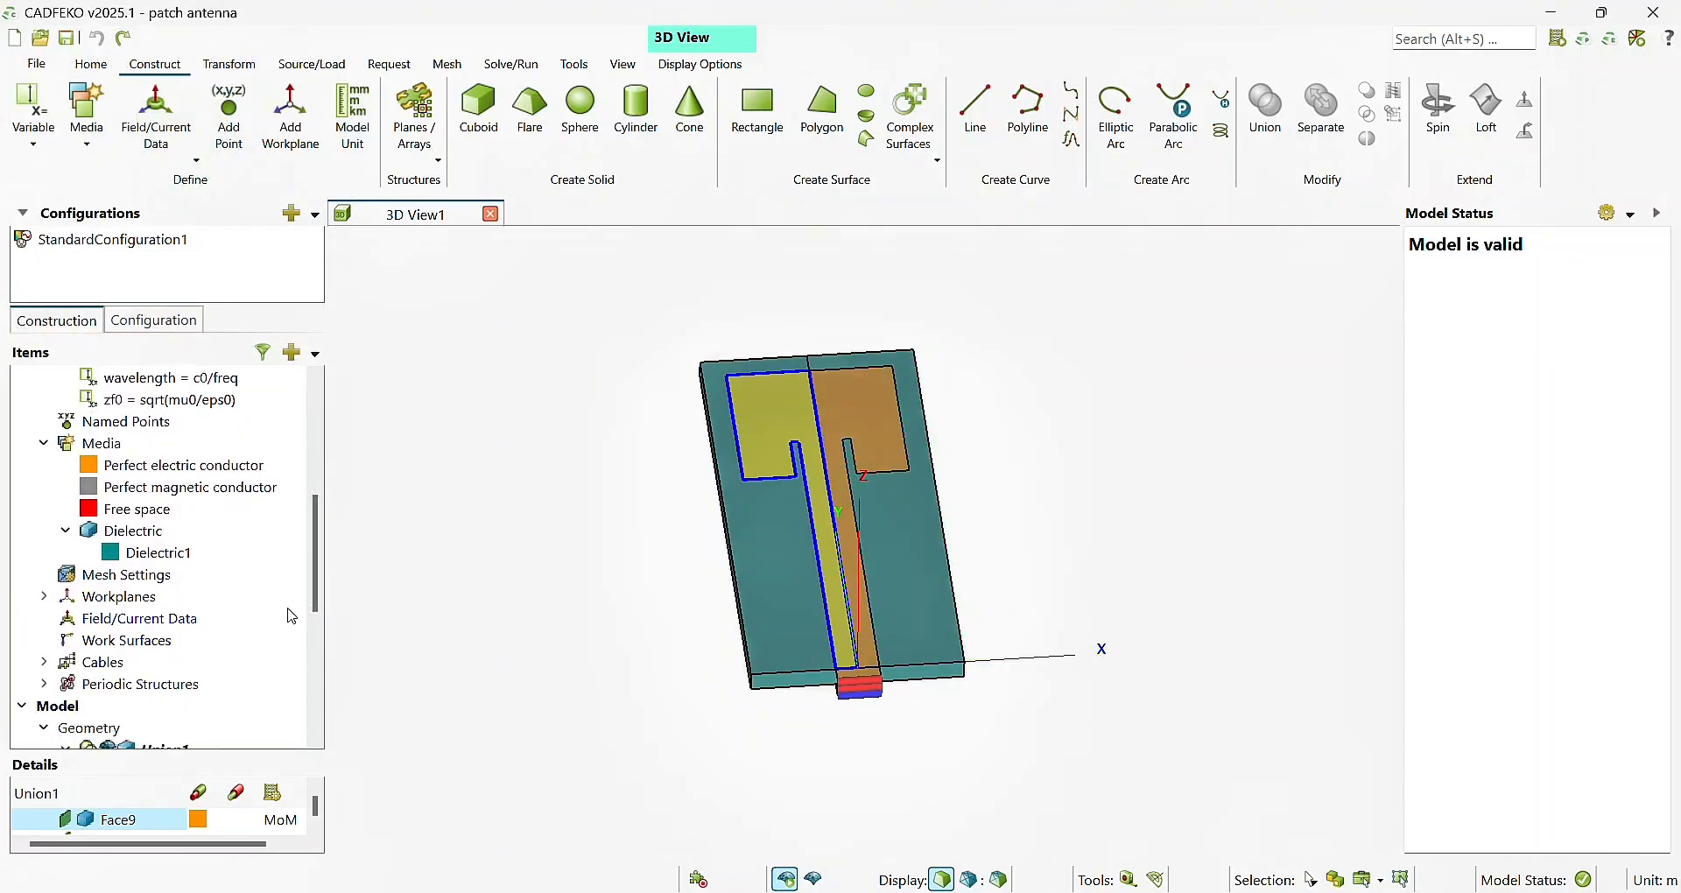
pyautogui.scroll(-2, 228, 683)
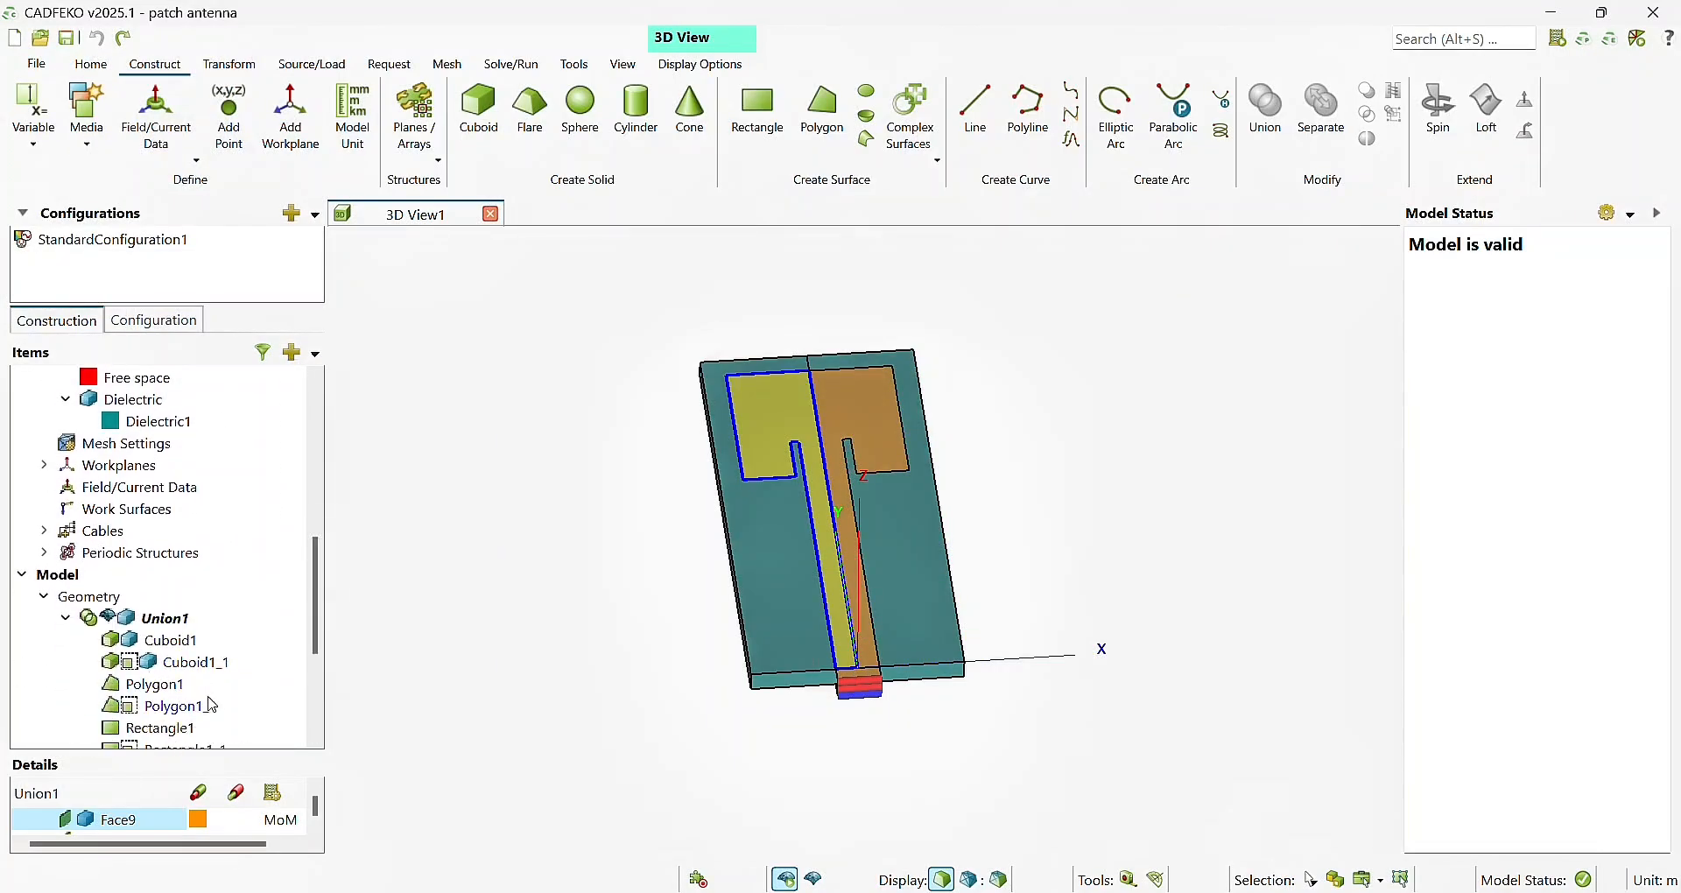
pyautogui.click(157, 685)
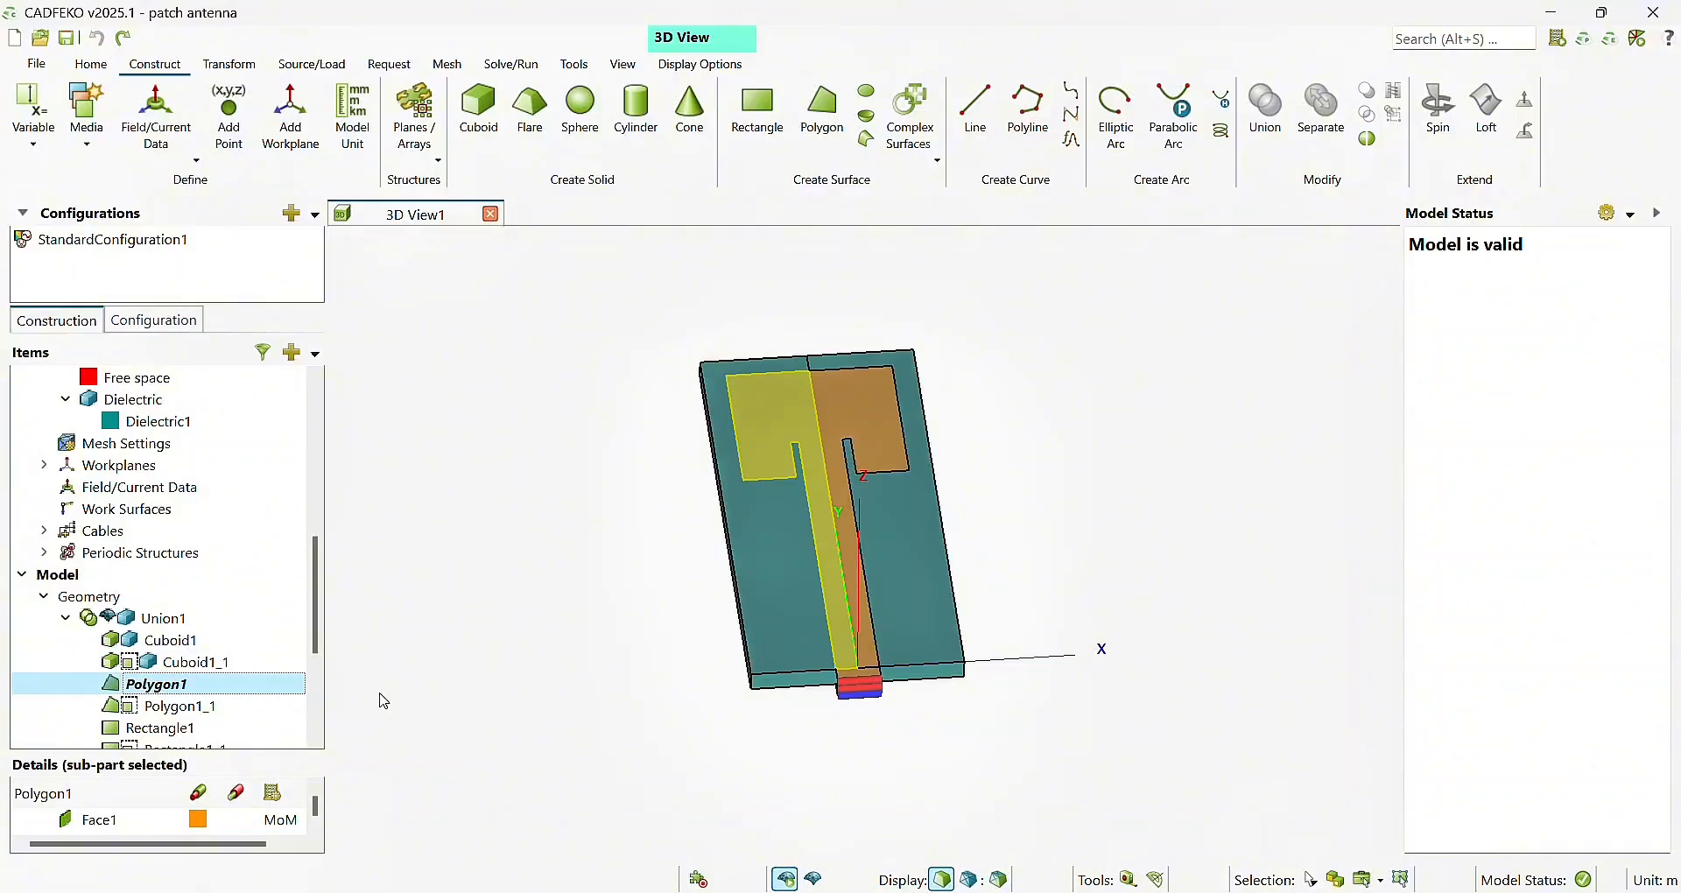
pyautogui.click(408, 642)
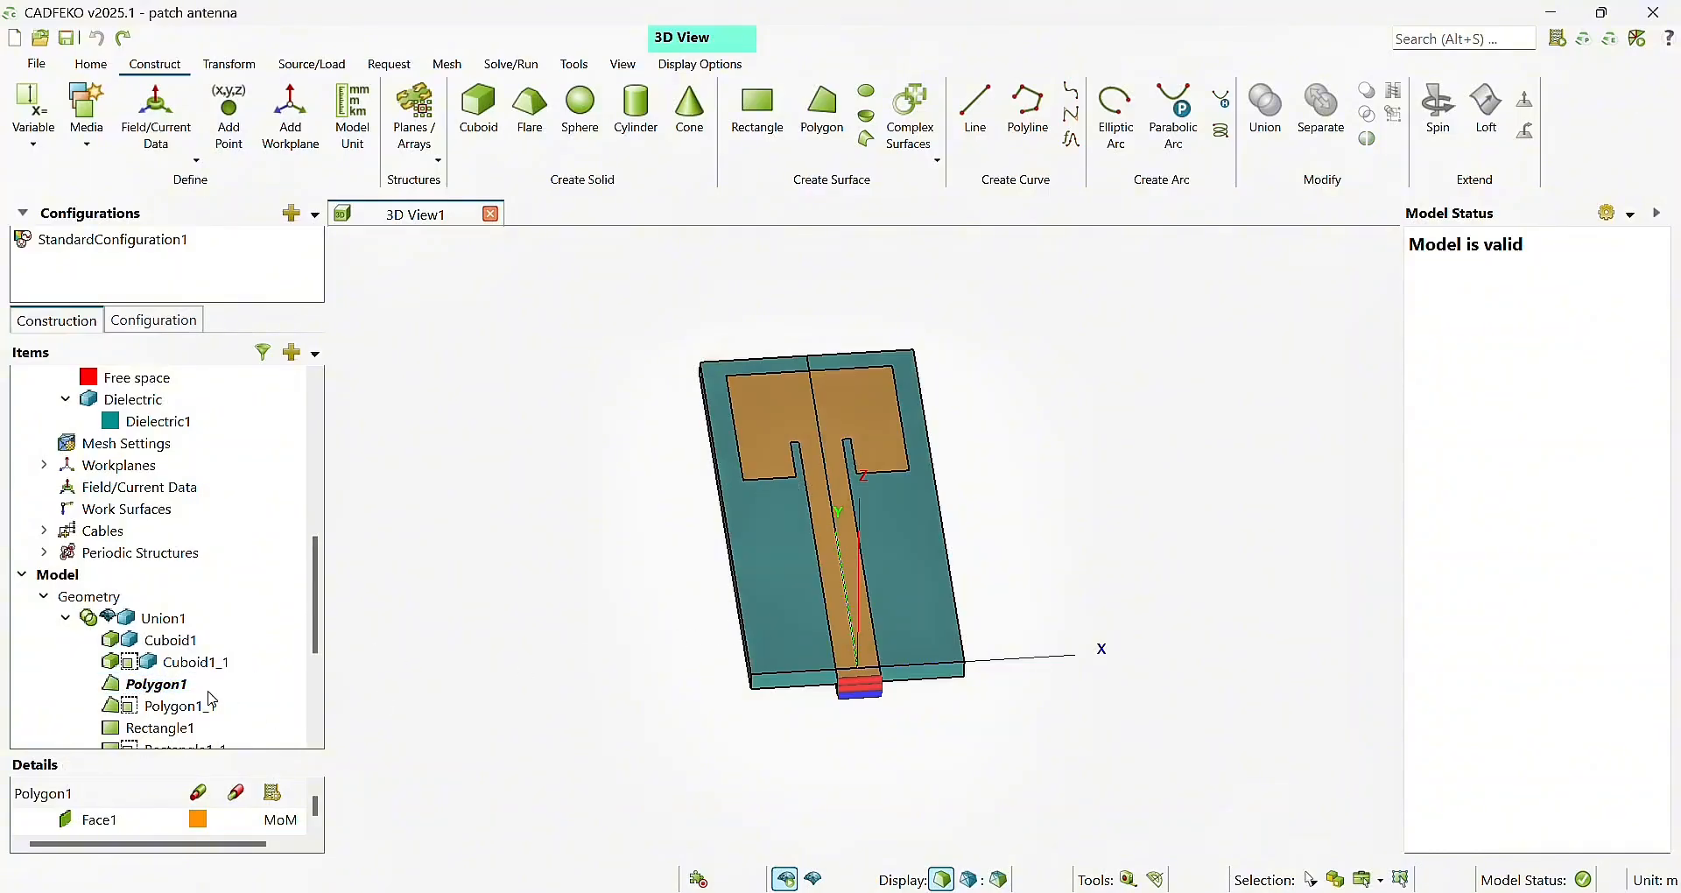
pyautogui.click(171, 695)
pyautogui.doubleClick(171, 694)
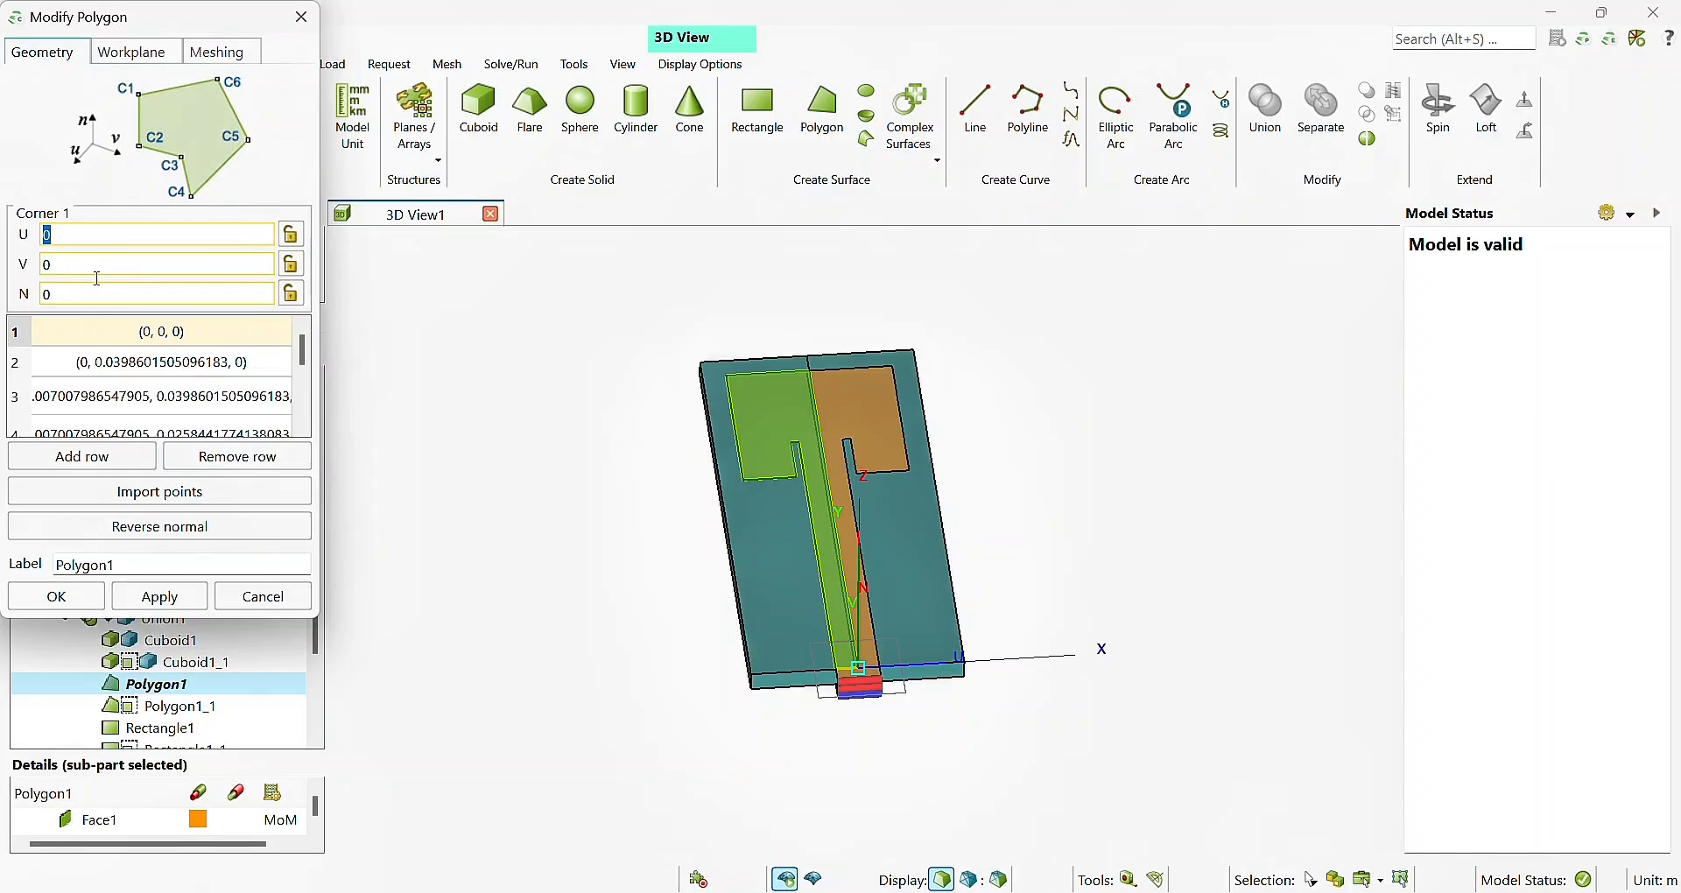
# - Examine the U, V and N expressions of Polygon1's corners 1 to 8, and close the definition without changes
pyautogui.click(112, 374)
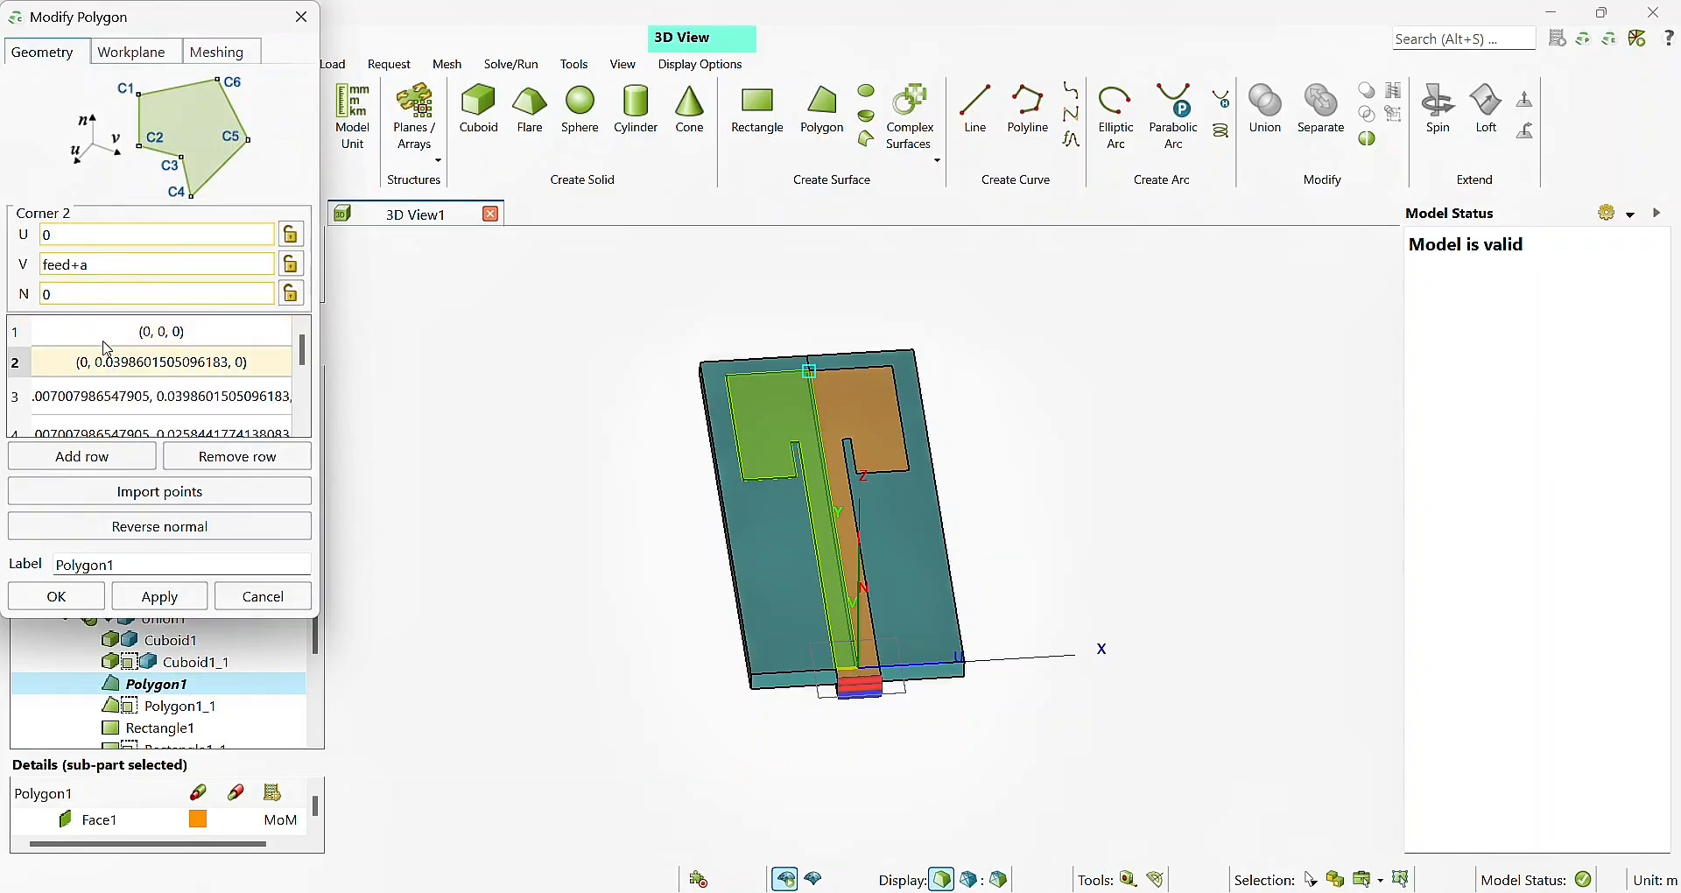
pyautogui.click(104, 338)
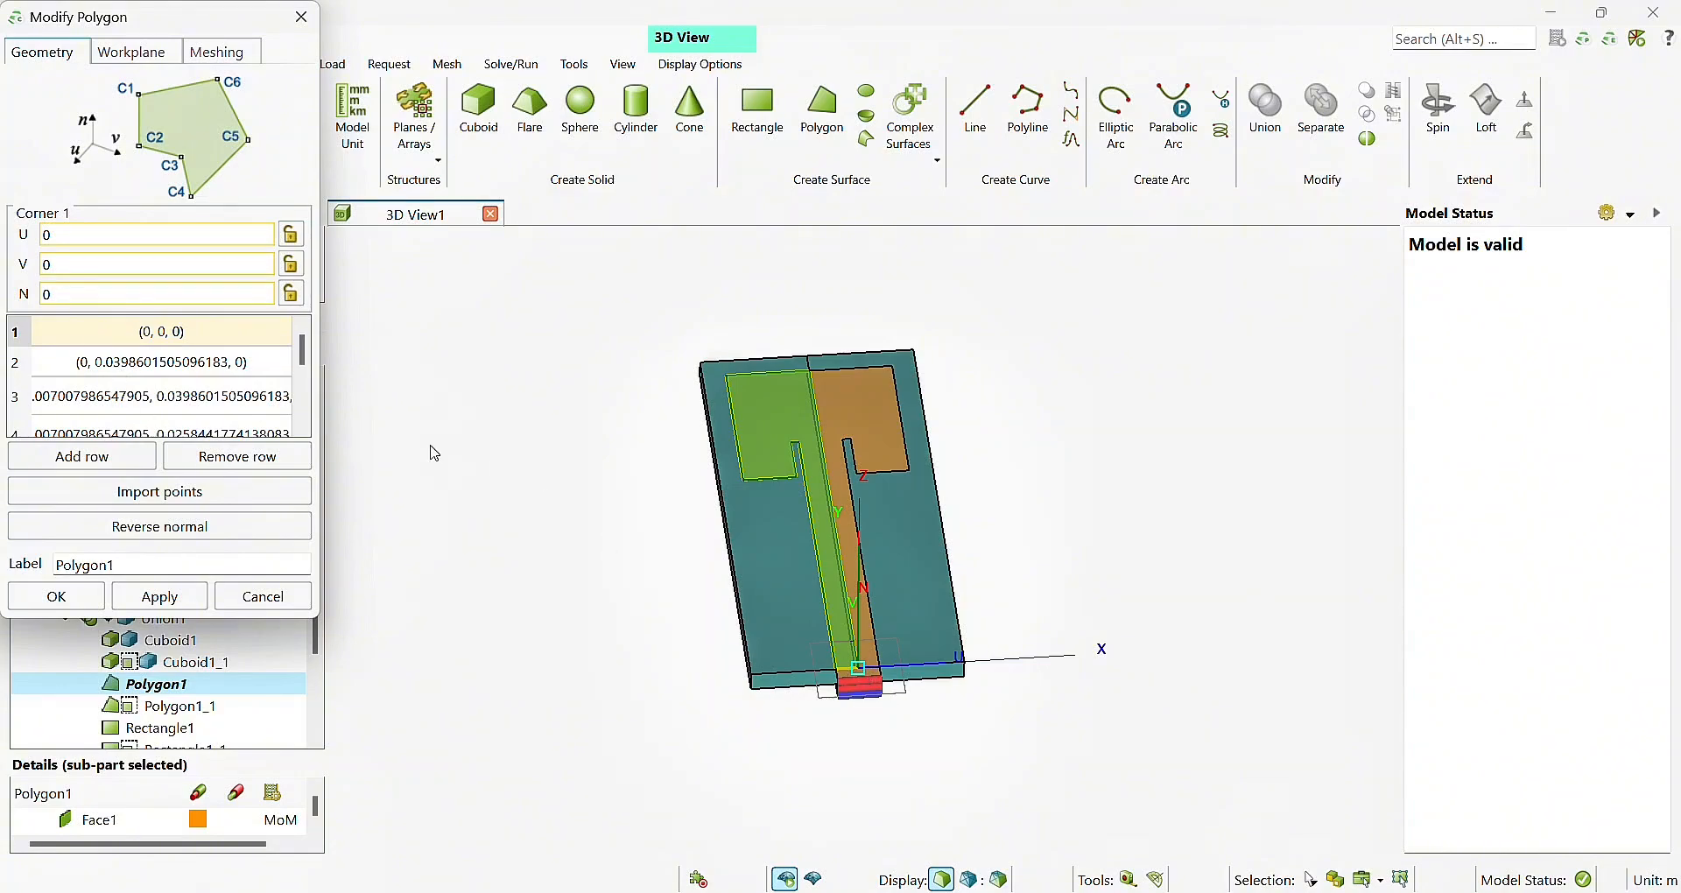
pyautogui.click(256, 372)
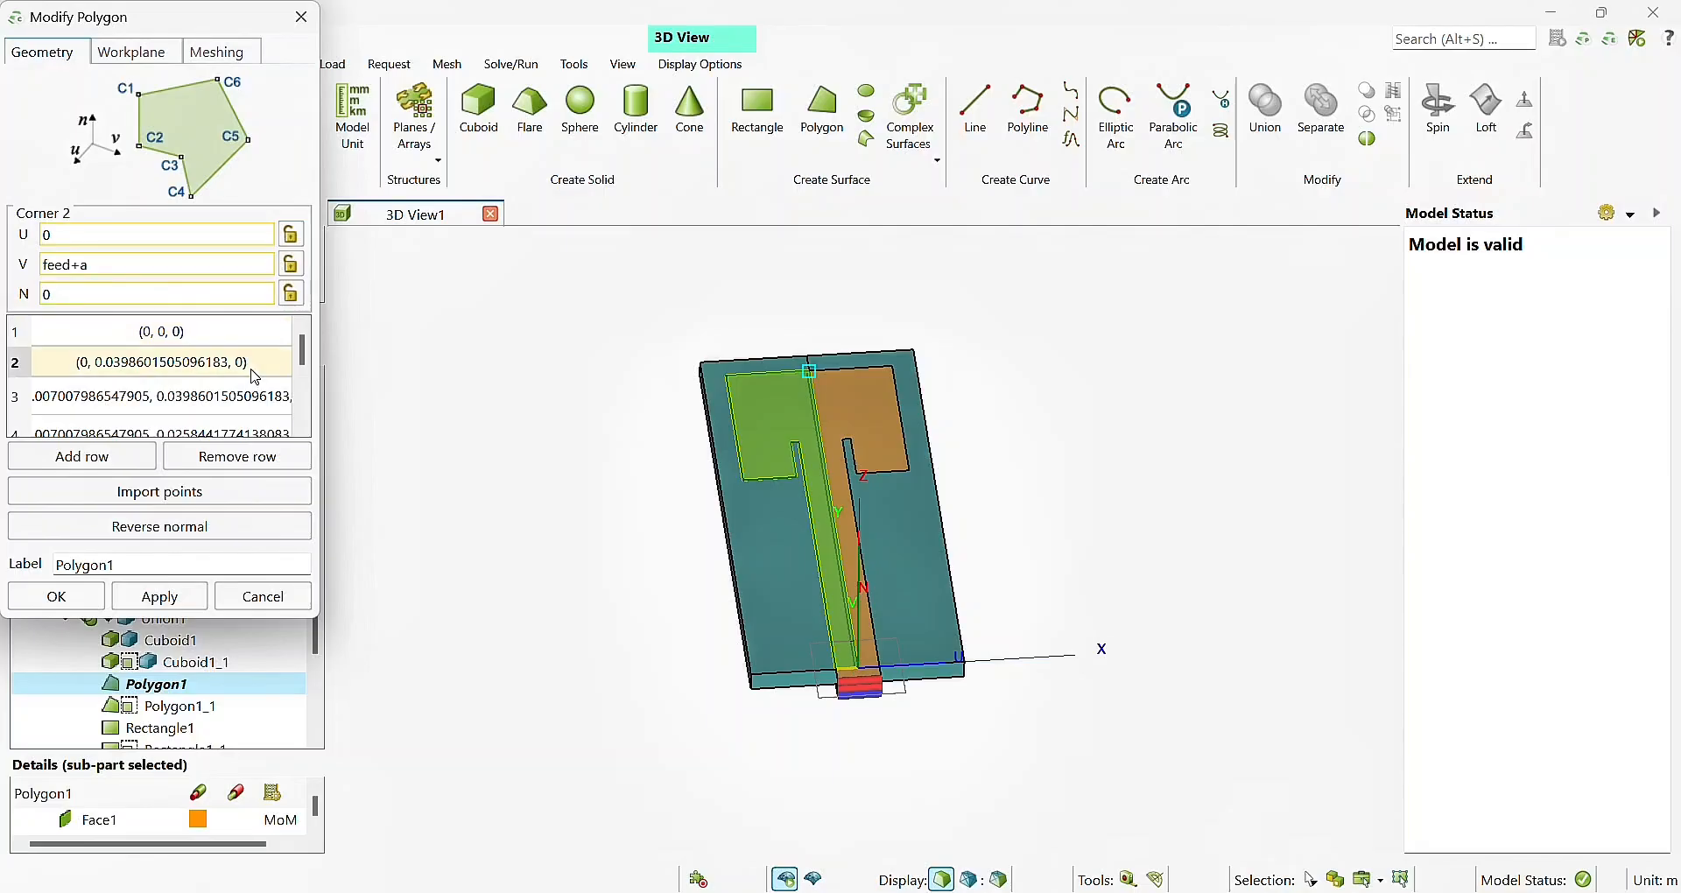
pyautogui.click(244, 408)
pyautogui.click(231, 430)
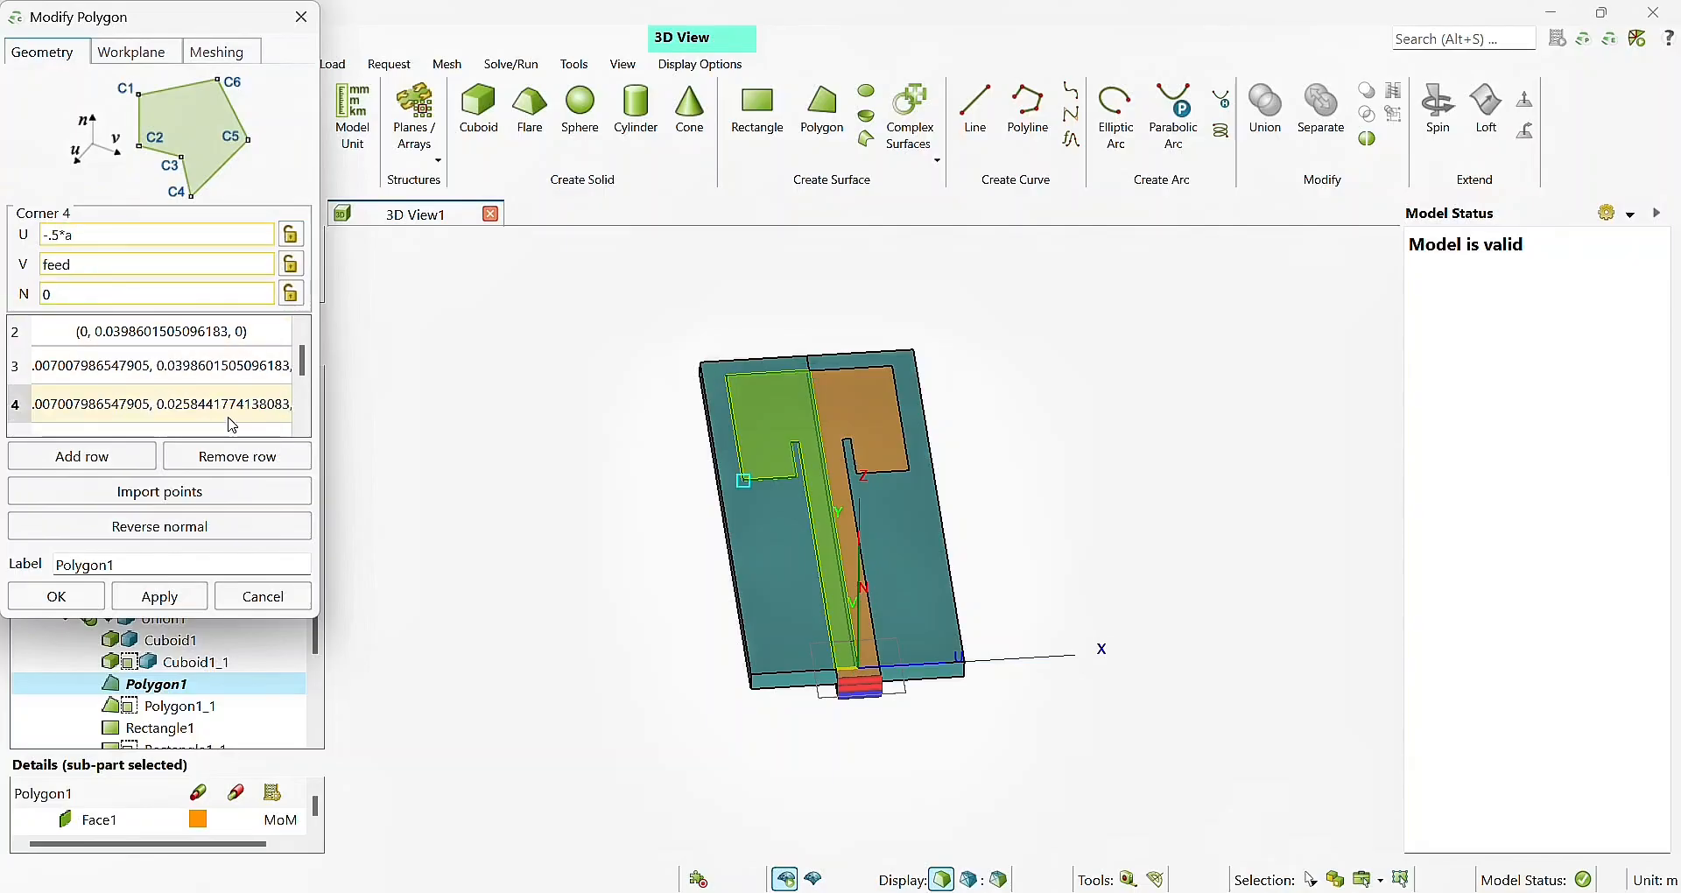
pyautogui.scroll(-2, 232, 426)
pyautogui.click(174, 331)
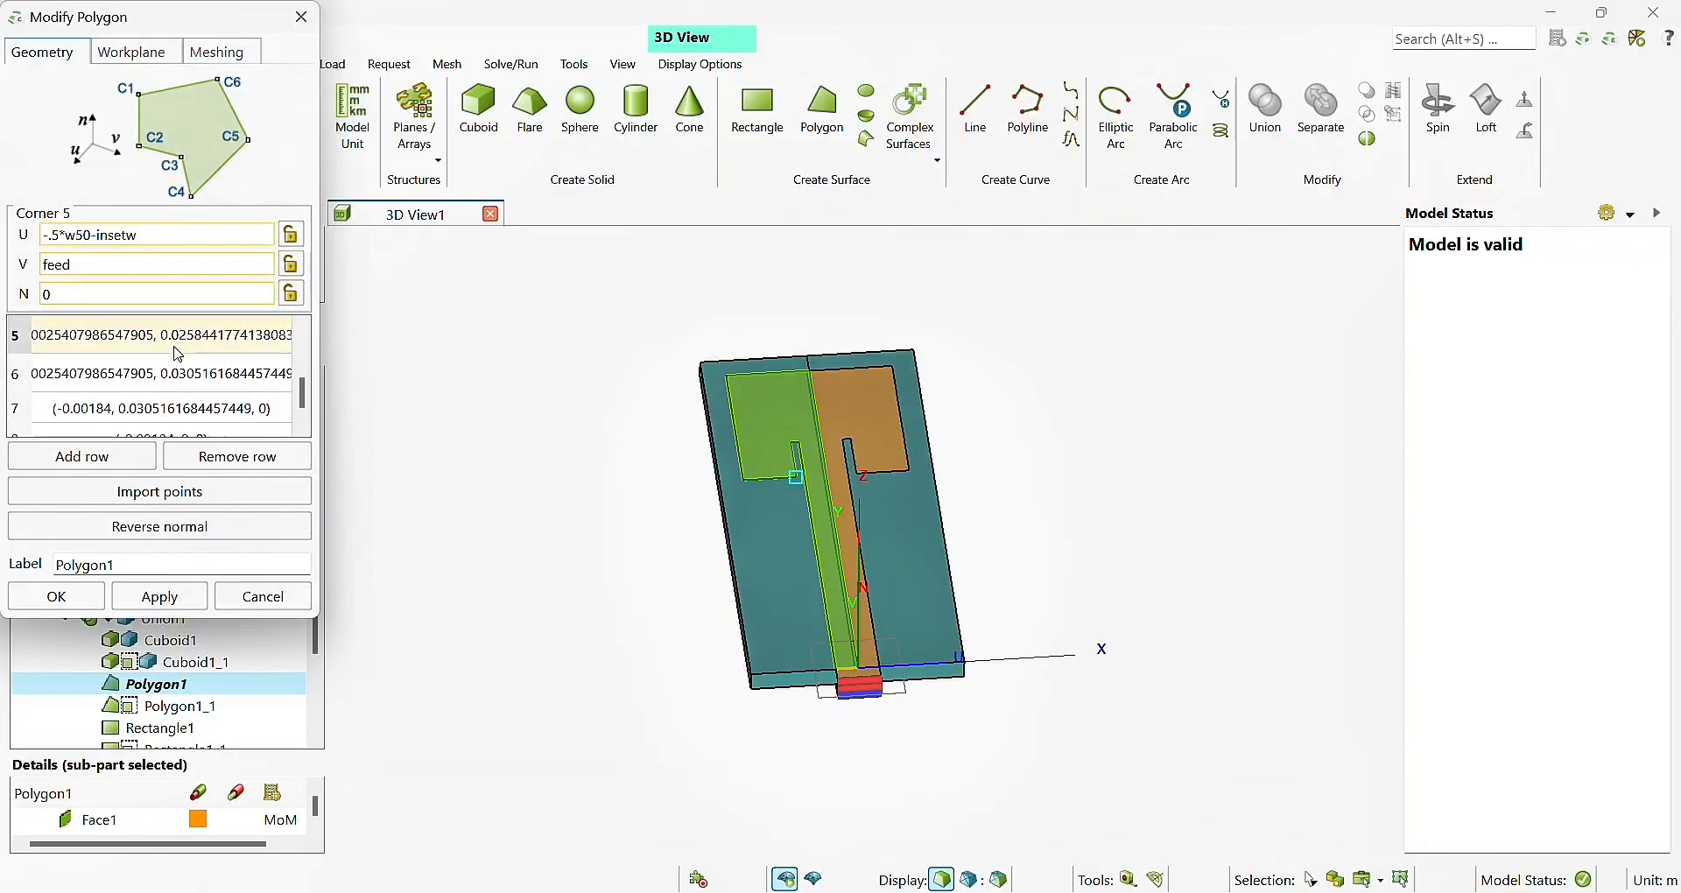
pyautogui.click(171, 388)
pyautogui.click(170, 409)
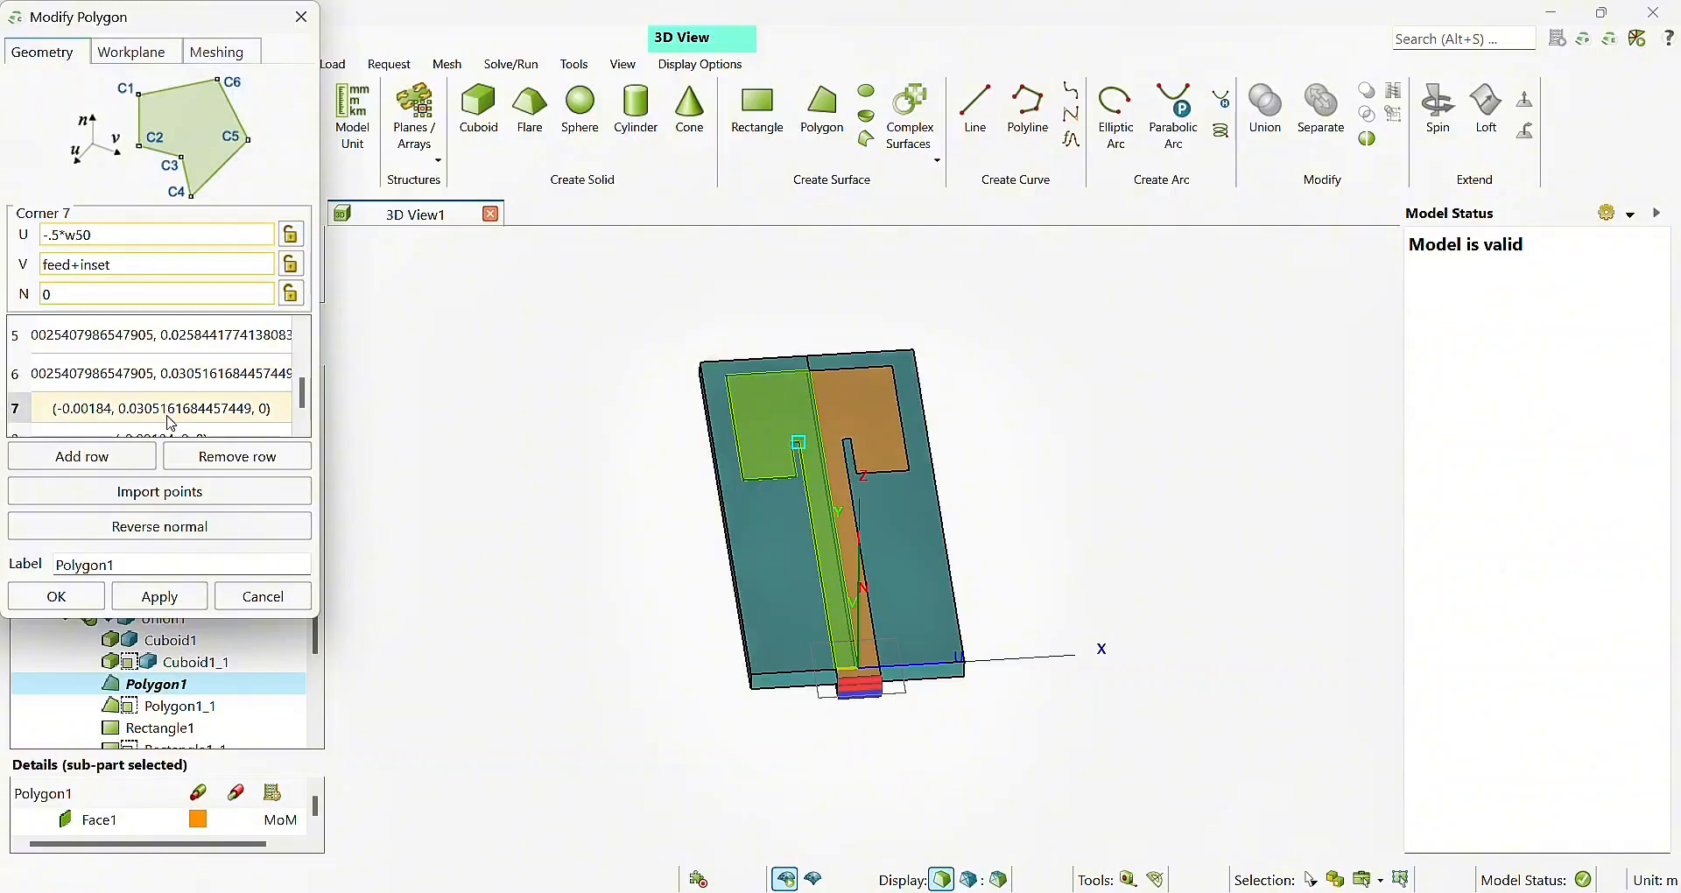
pyautogui.scroll(-1, 303, 424)
pyautogui.click(249, 422)
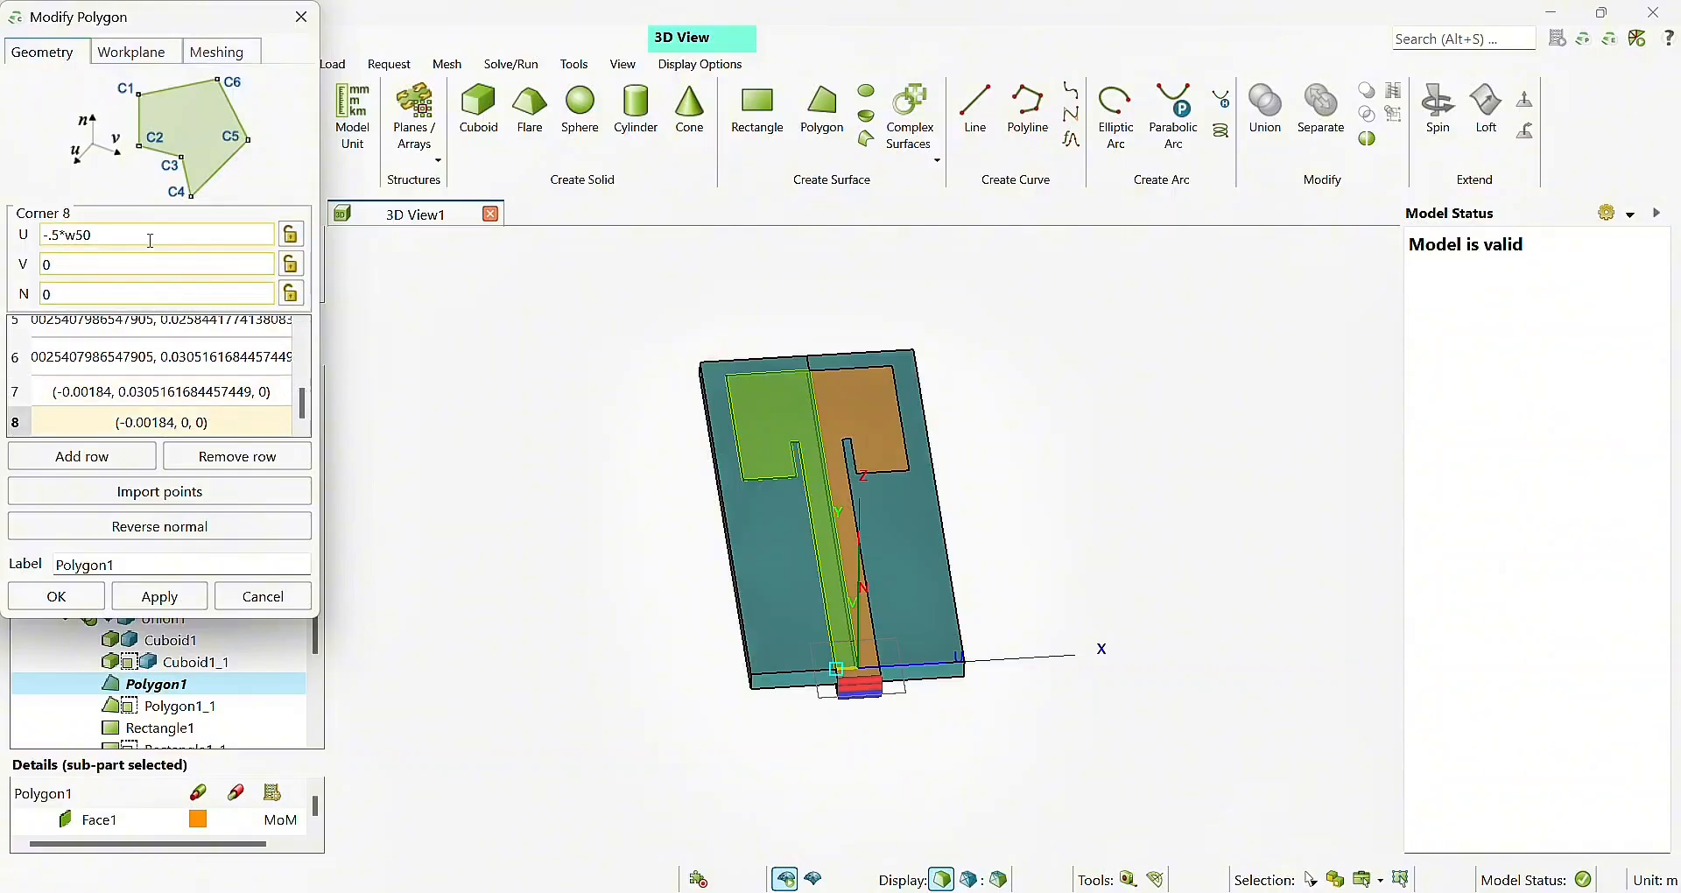
pyautogui.click(301, 16)
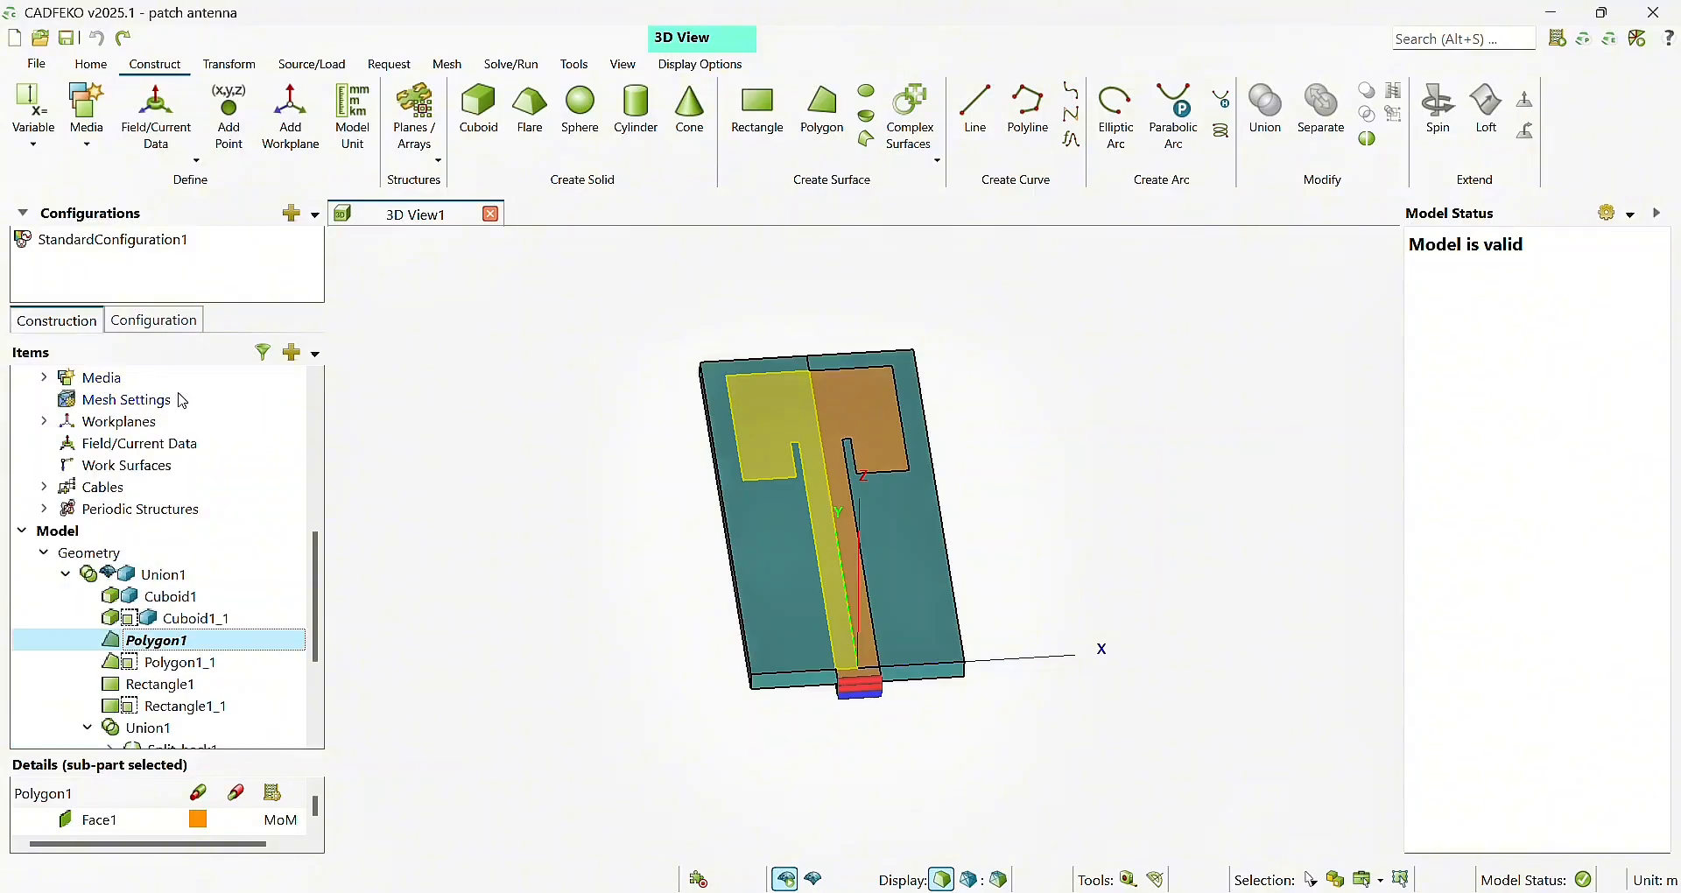
pyautogui.doubleClick(88, 377)
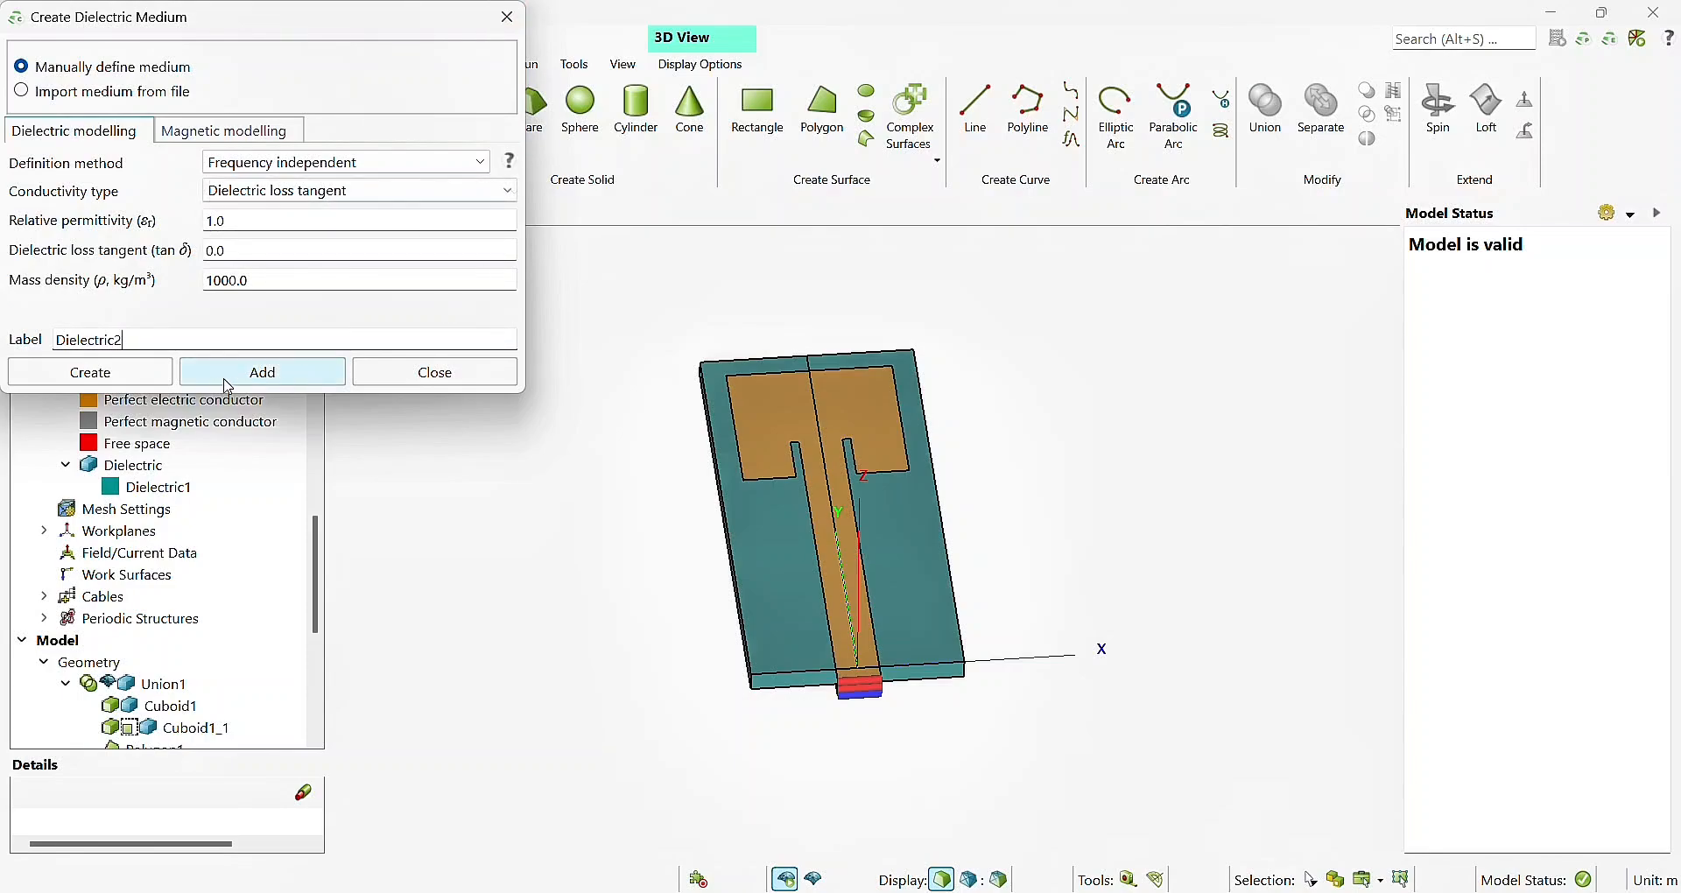
pyautogui.click(272, 215)
pyautogui.press('BackSpace')
pyautogui.press('BackSpace')
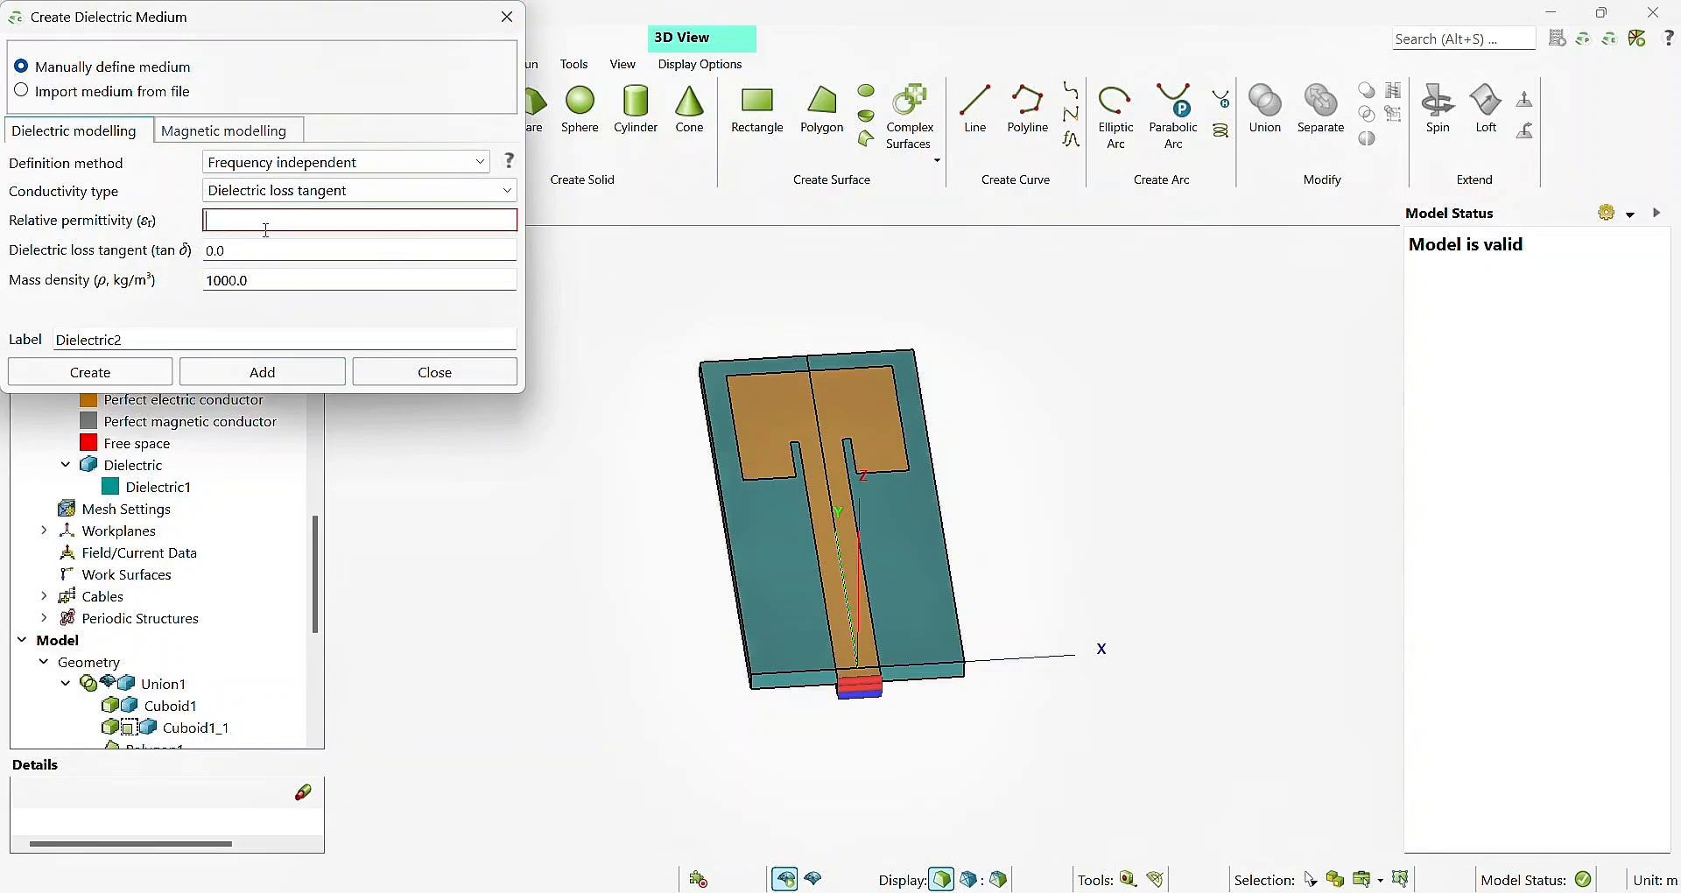
pyautogui.click(504, 17)
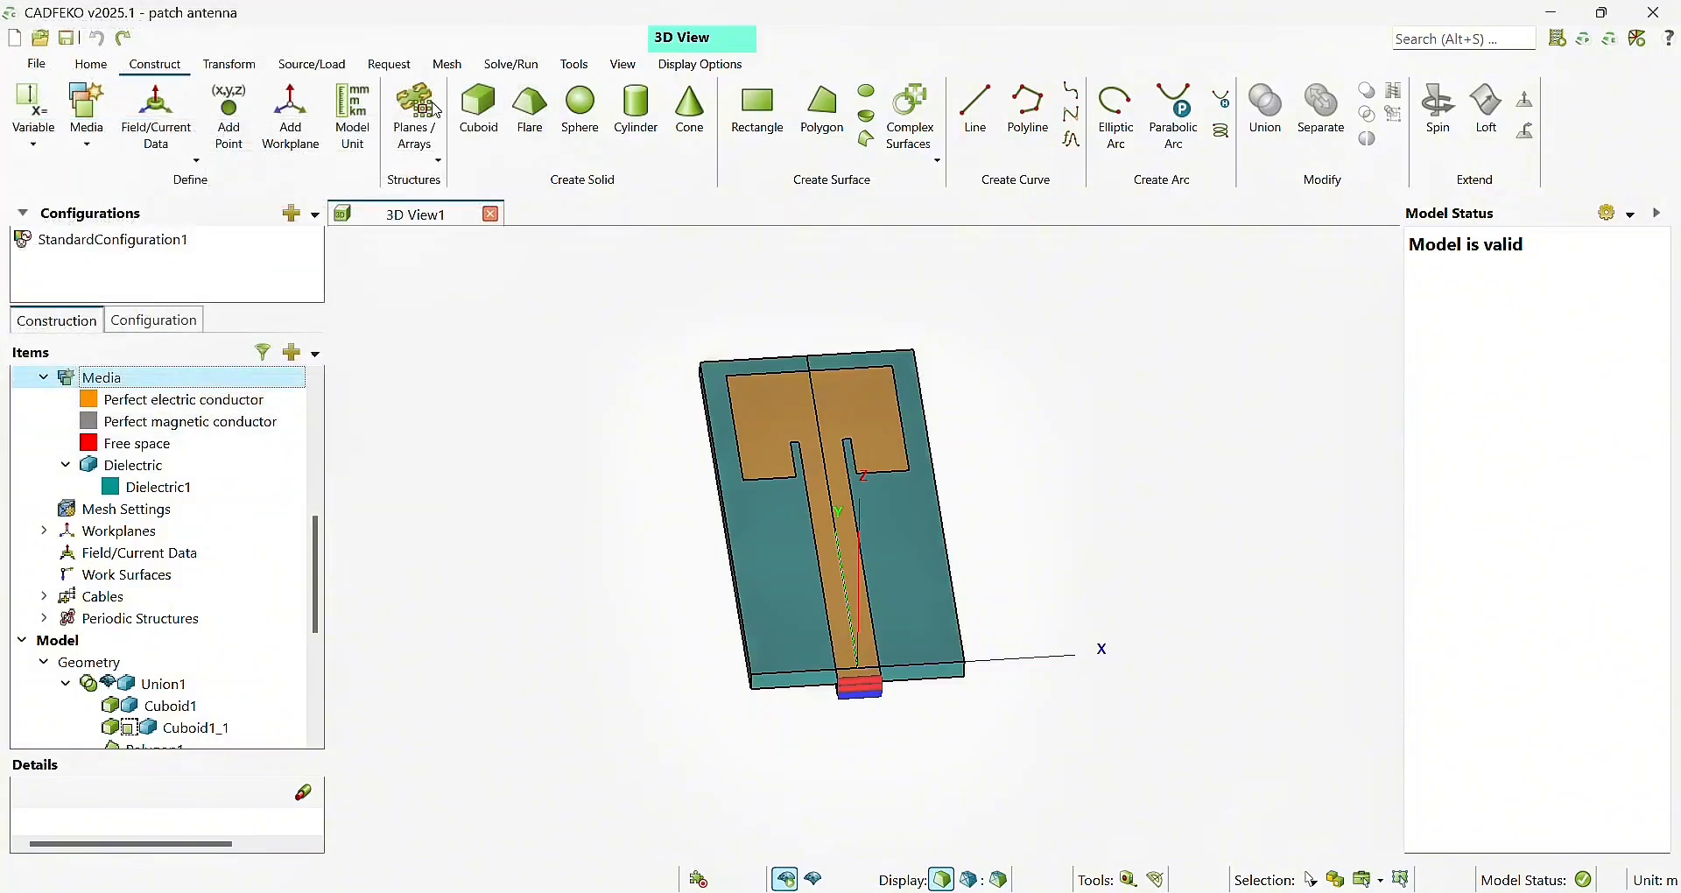
# - Examine the relative permittivity of the Dielectric1 medium and close its definition without changes
pyautogui.click(131, 488)
pyautogui.doubleClick(131, 487)
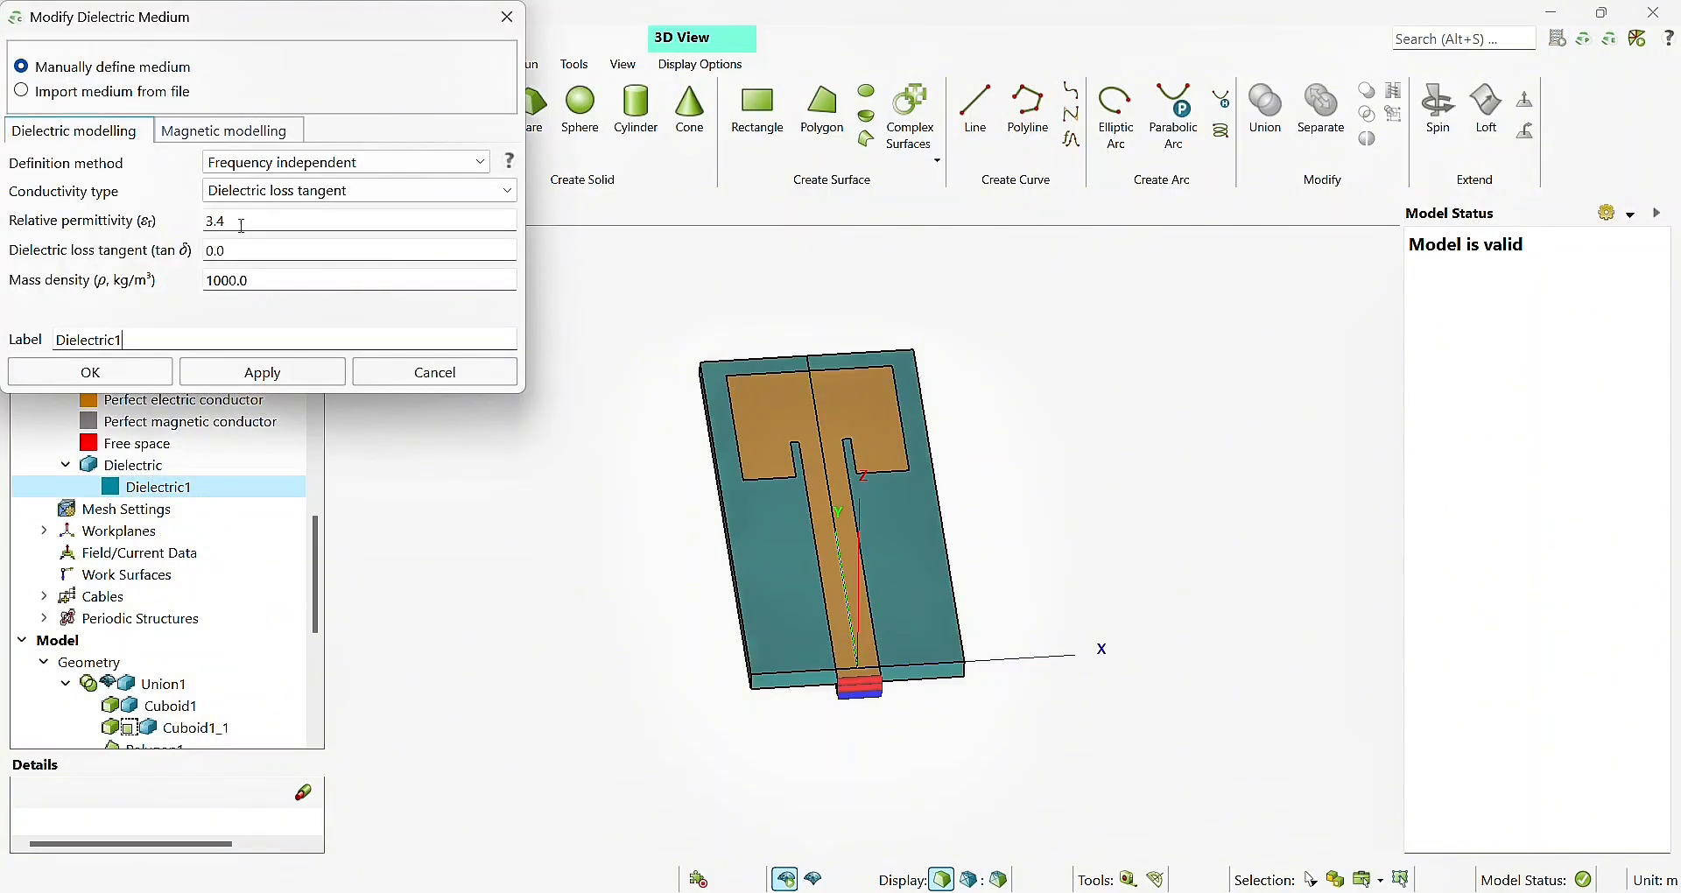
pyautogui.doubleClick(210, 221)
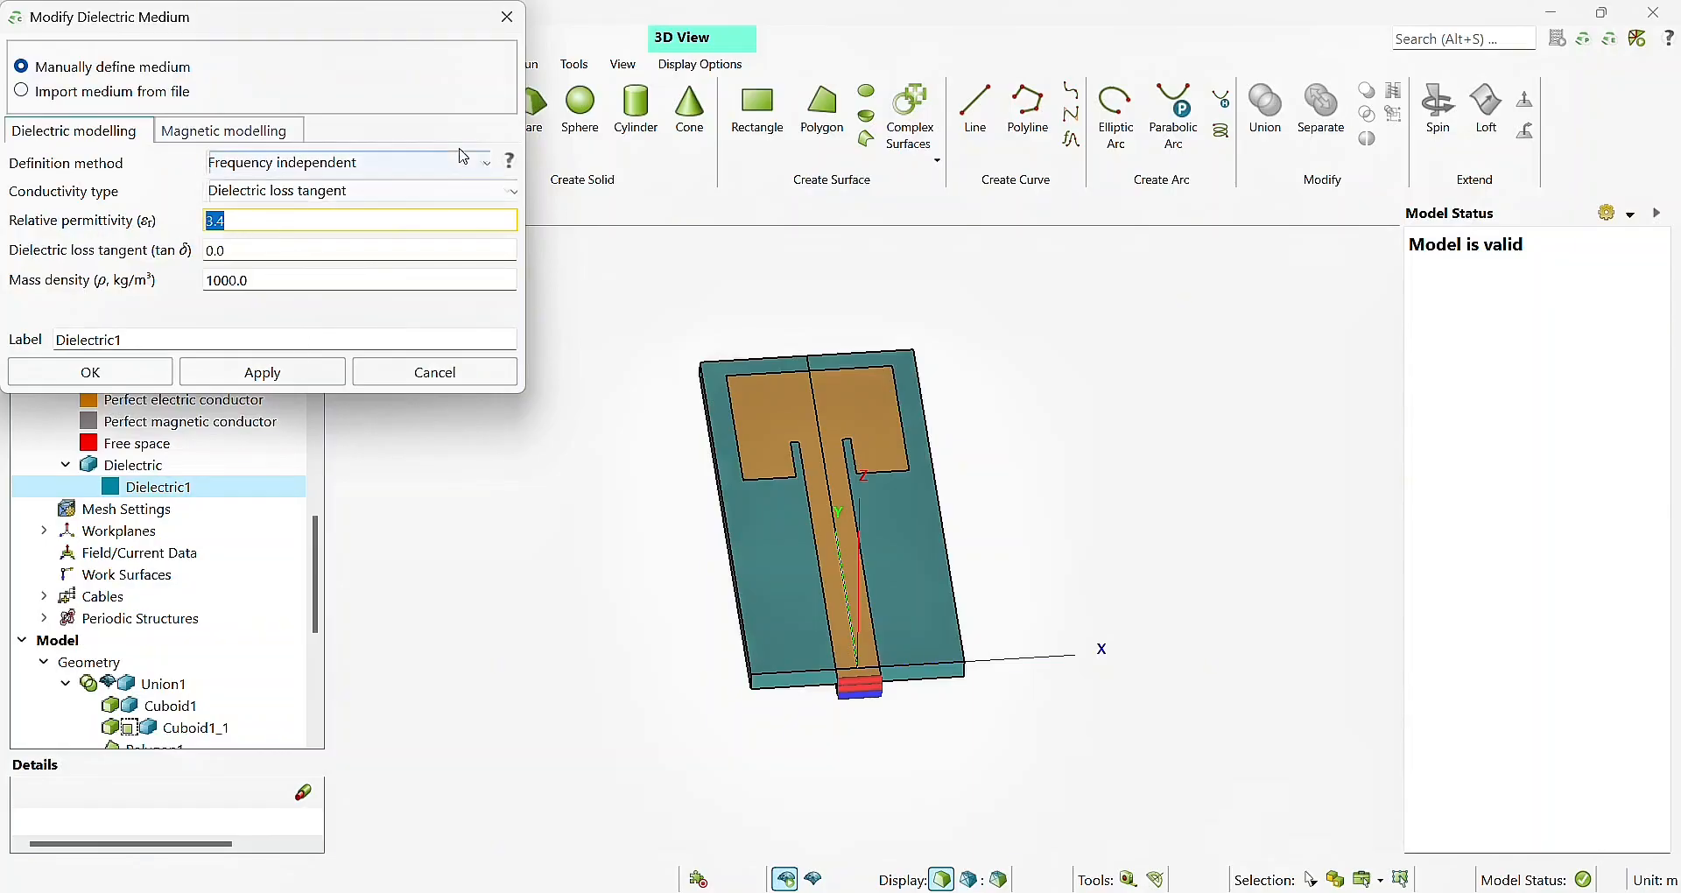
pyautogui.click(507, 17)
pyautogui.moveTo(317, 569); pyautogui.dragTo(317, 603)
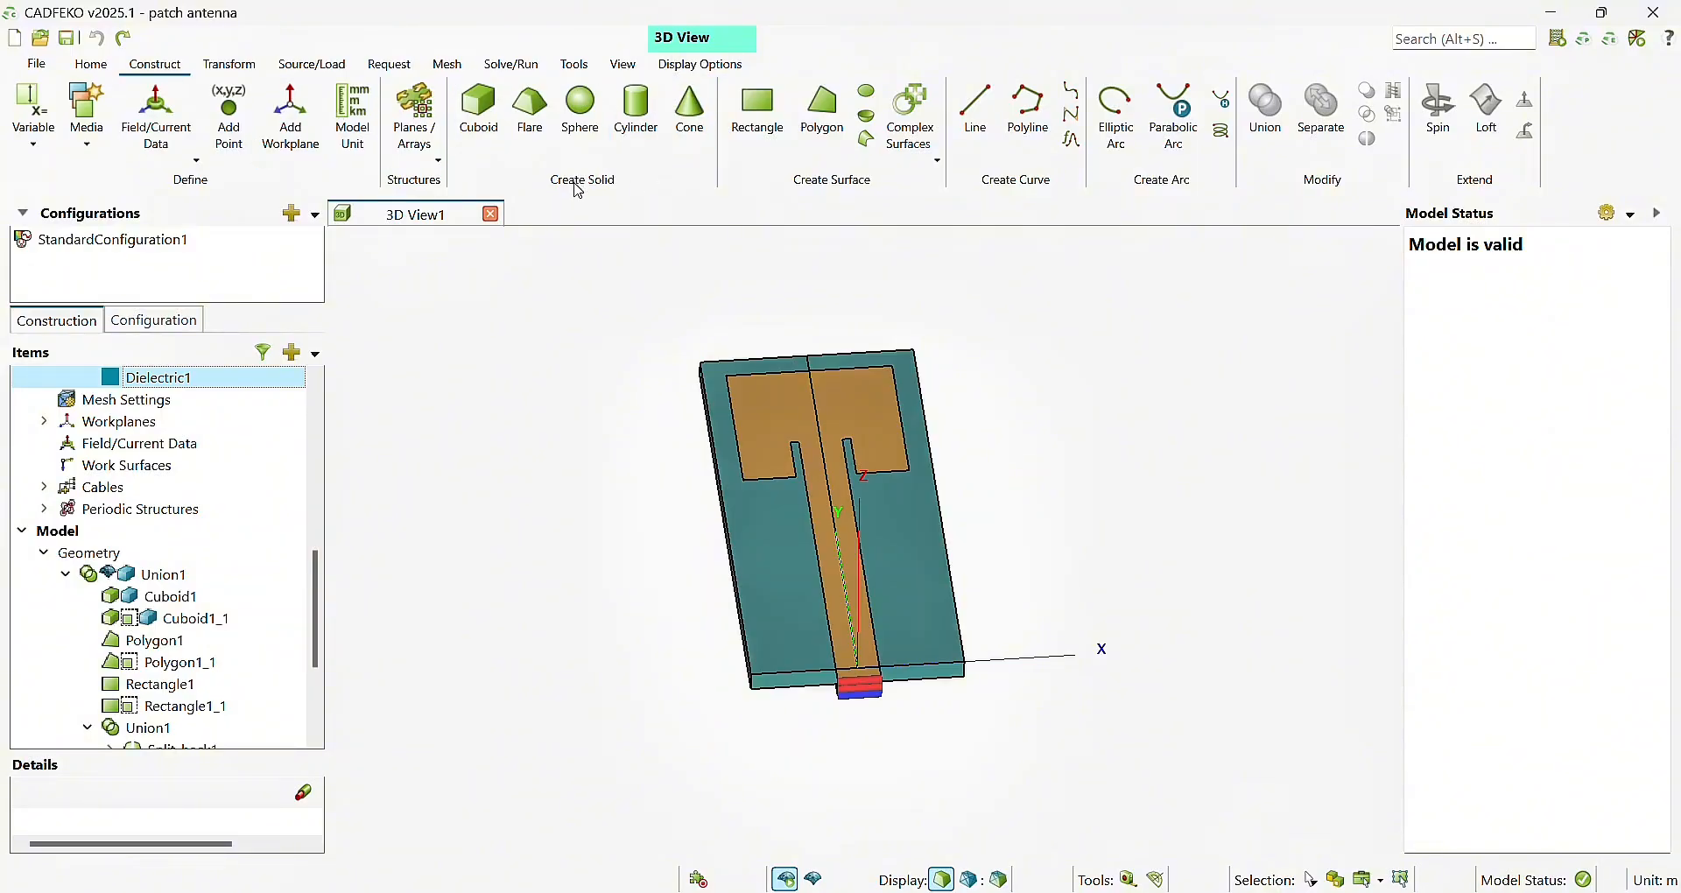
pyautogui.click(480, 118)
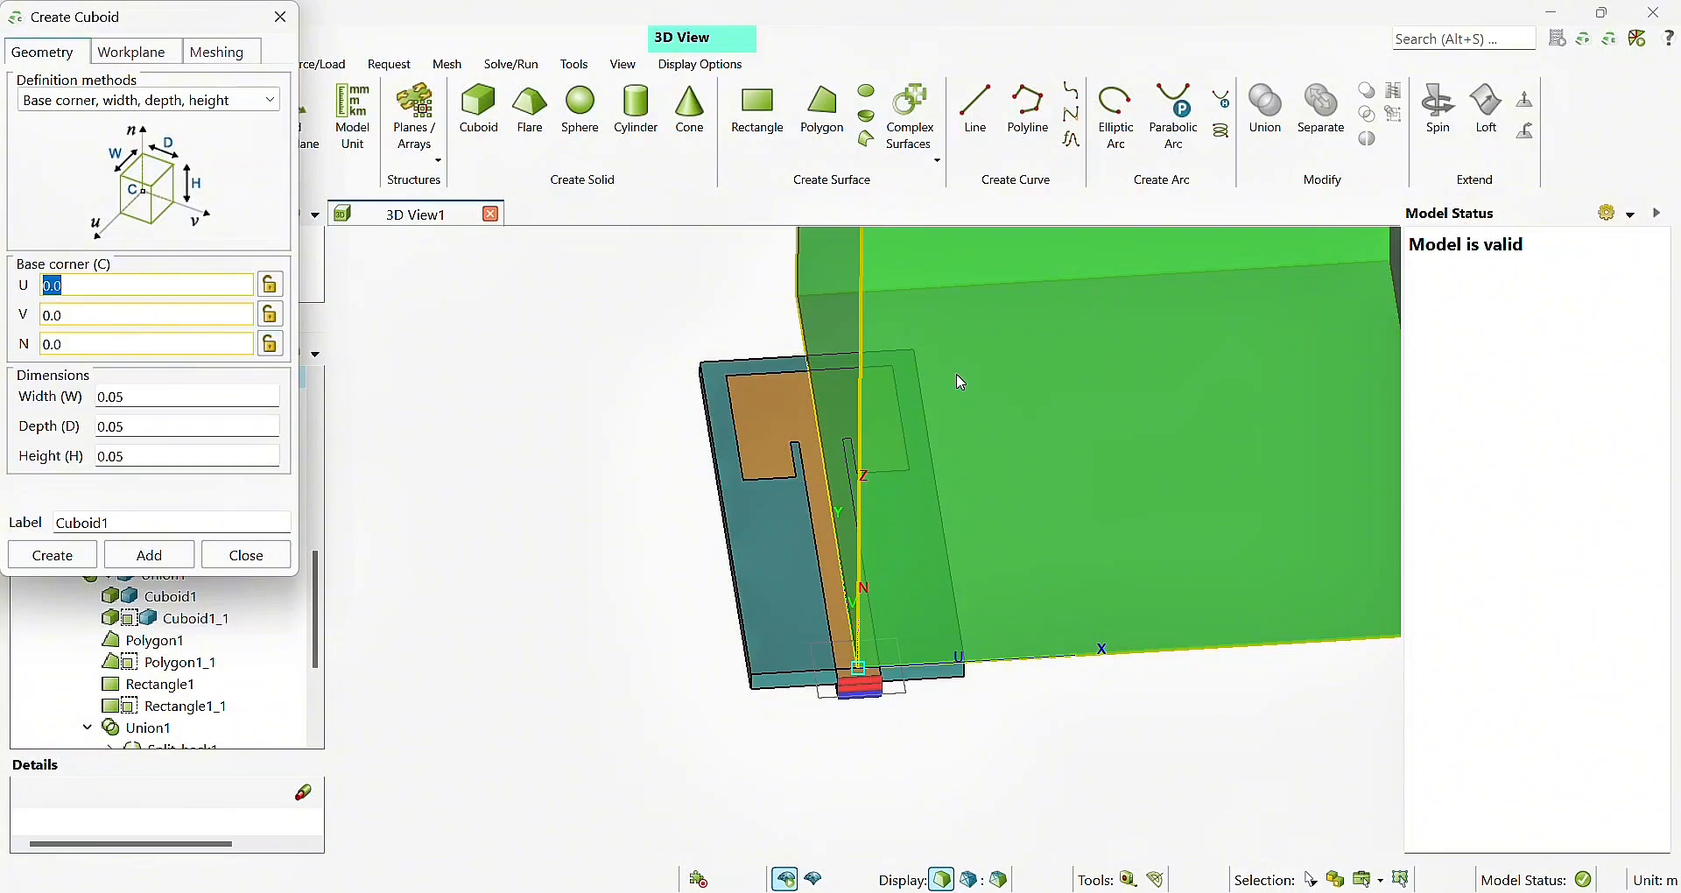
pyautogui.click(814, 491)
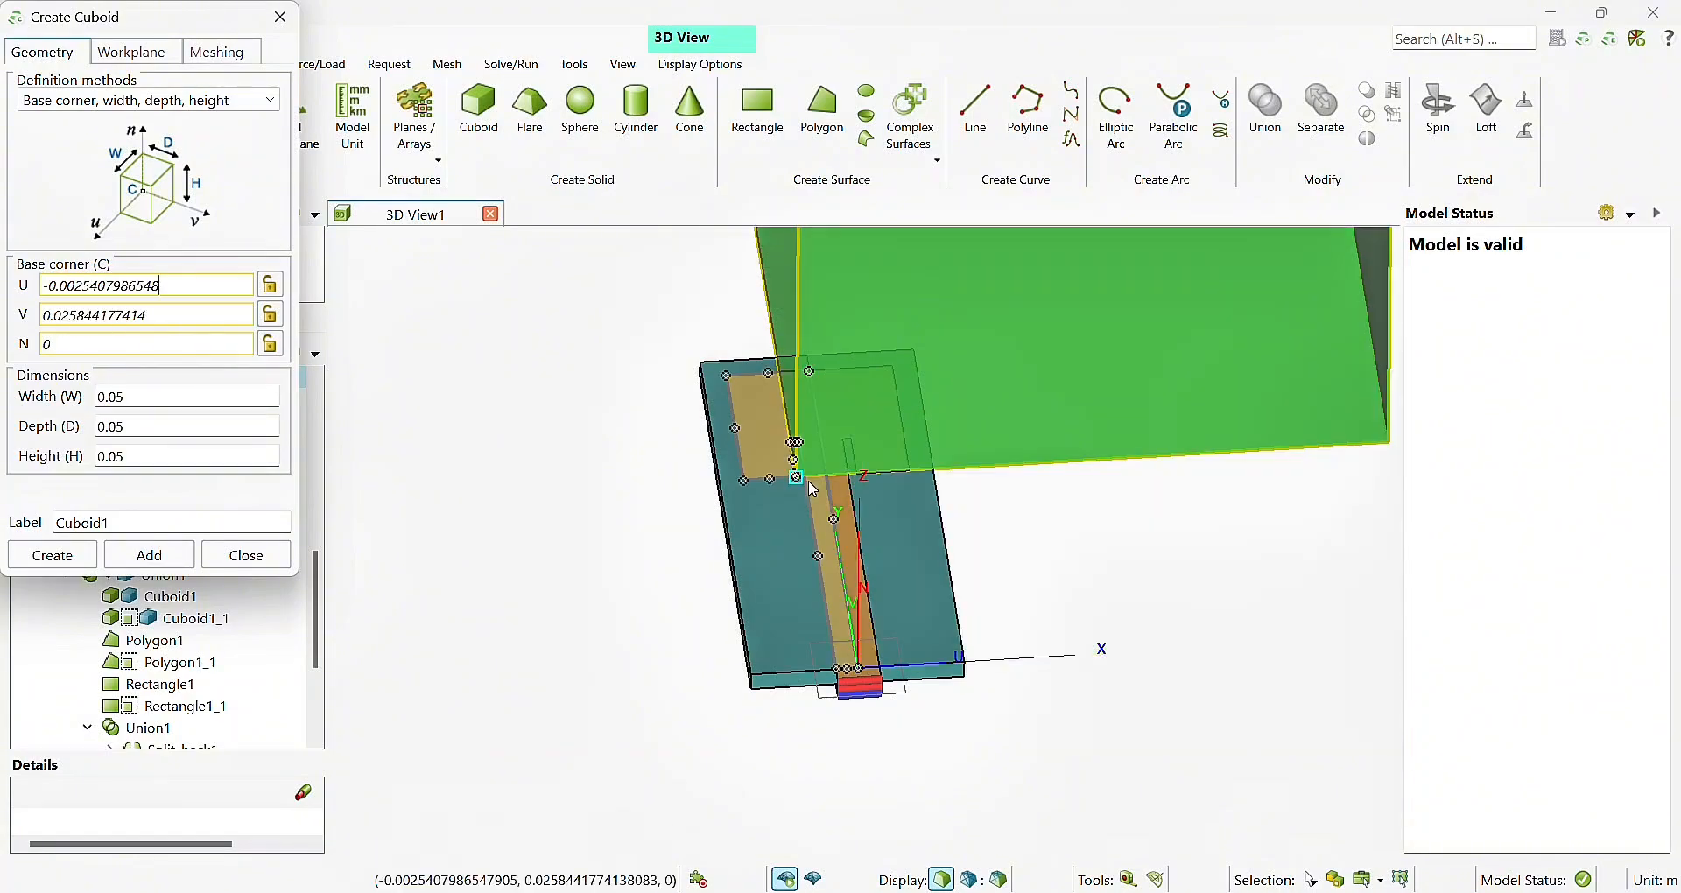
pyautogui.press('Escape')
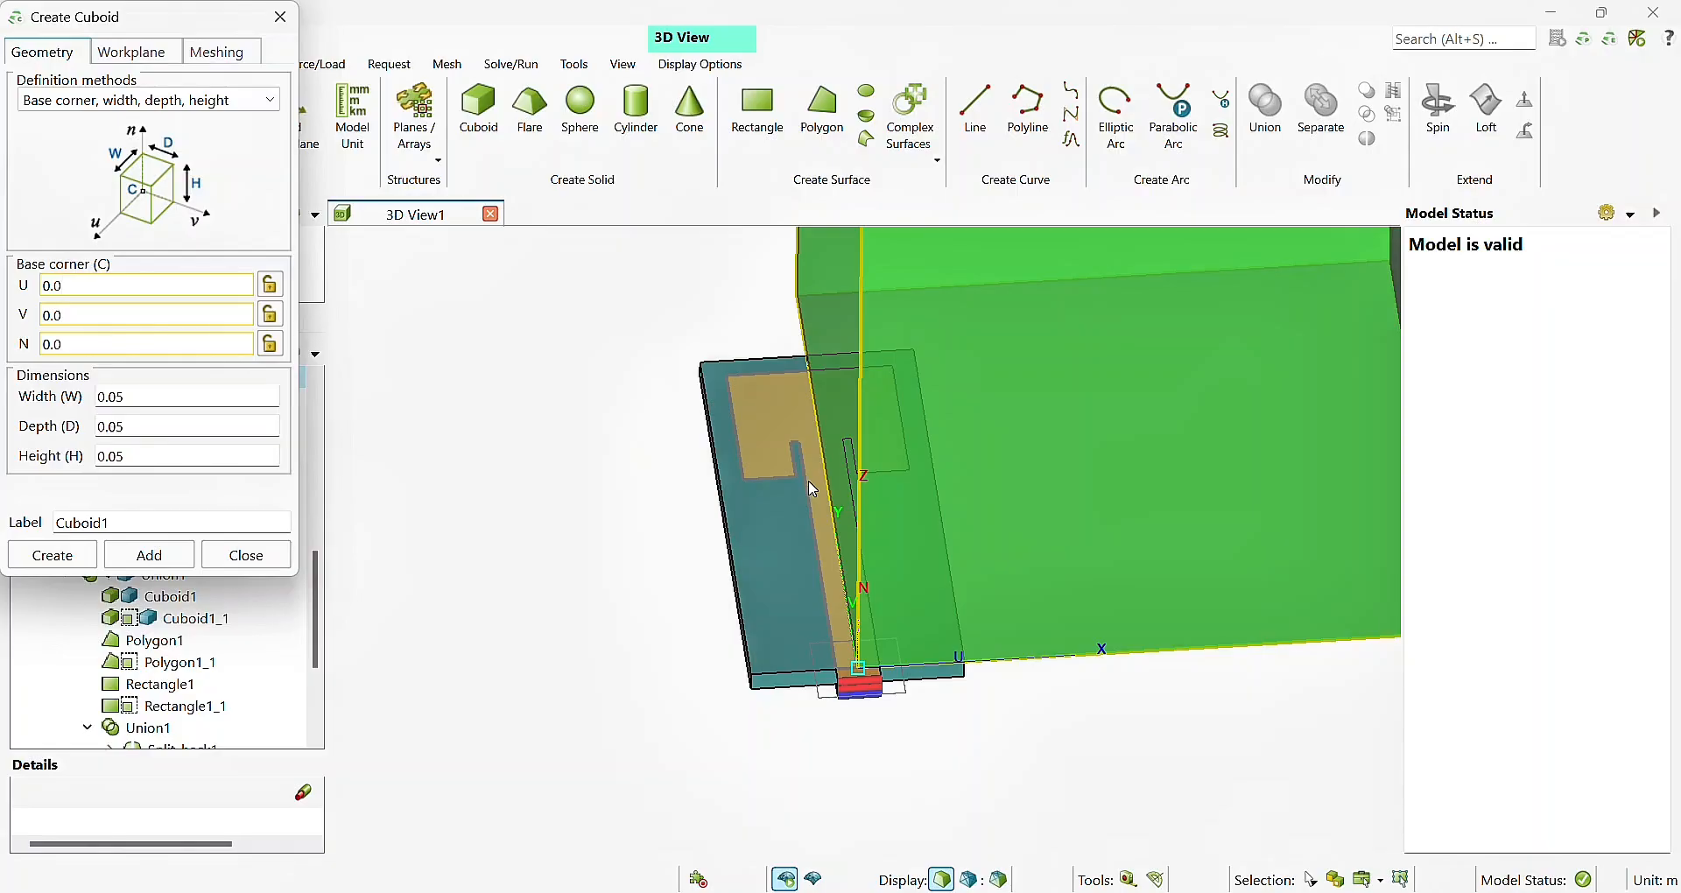
pyautogui.click(280, 17)
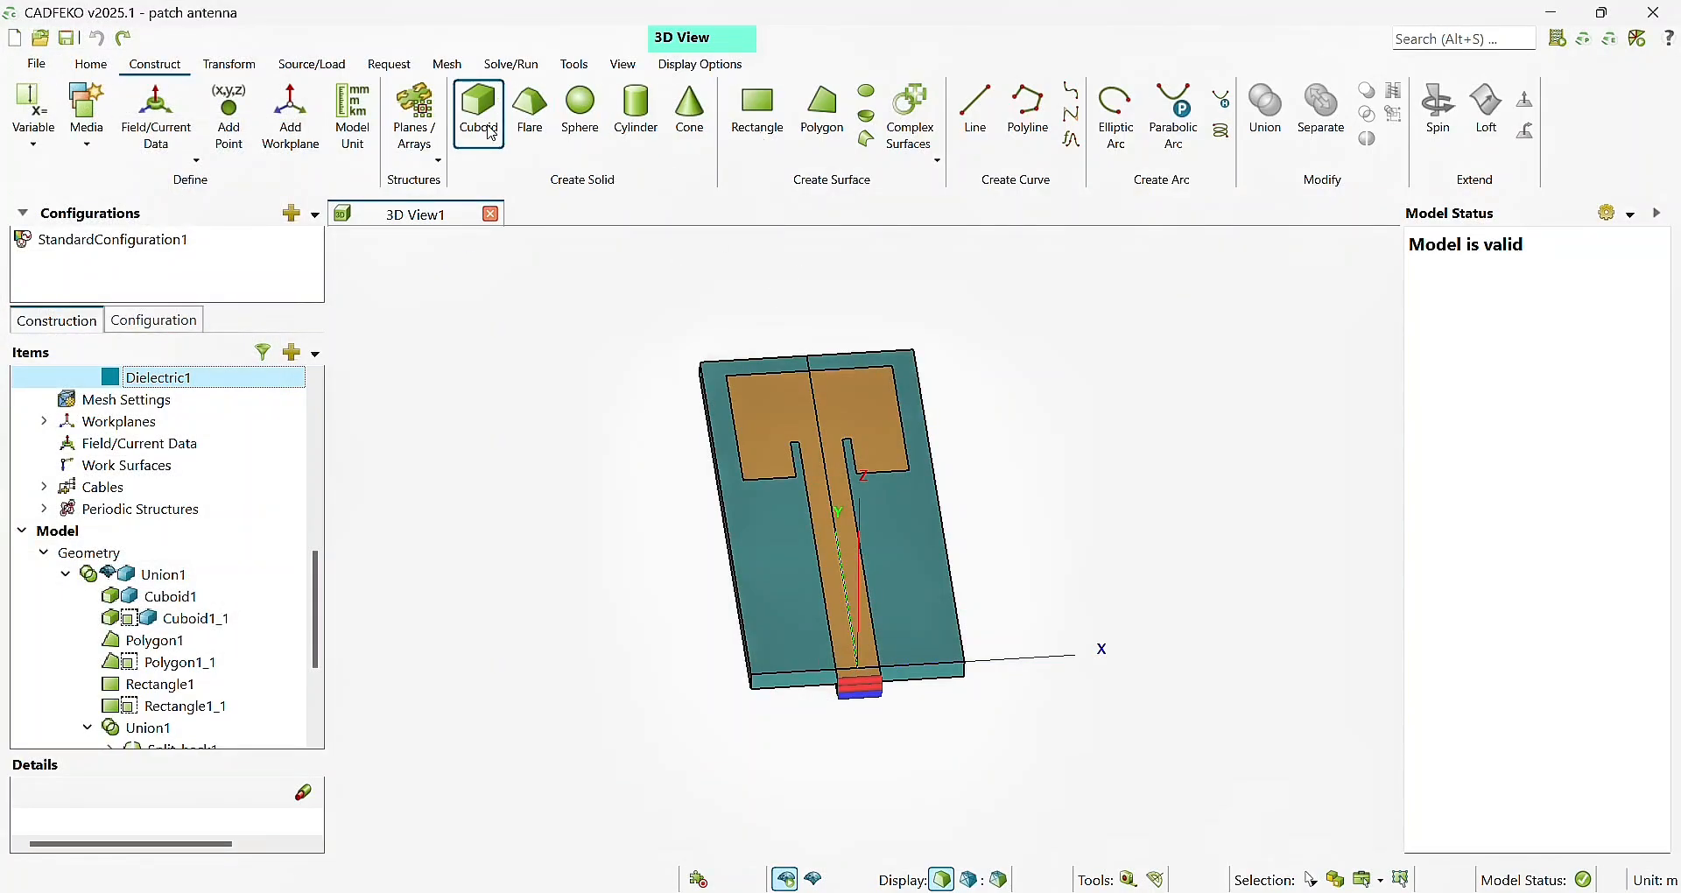
# - Examine the base corner and dimension expressions of the Cuboid1 substrate half, and close its definition without changes
pyautogui.click(189, 603)
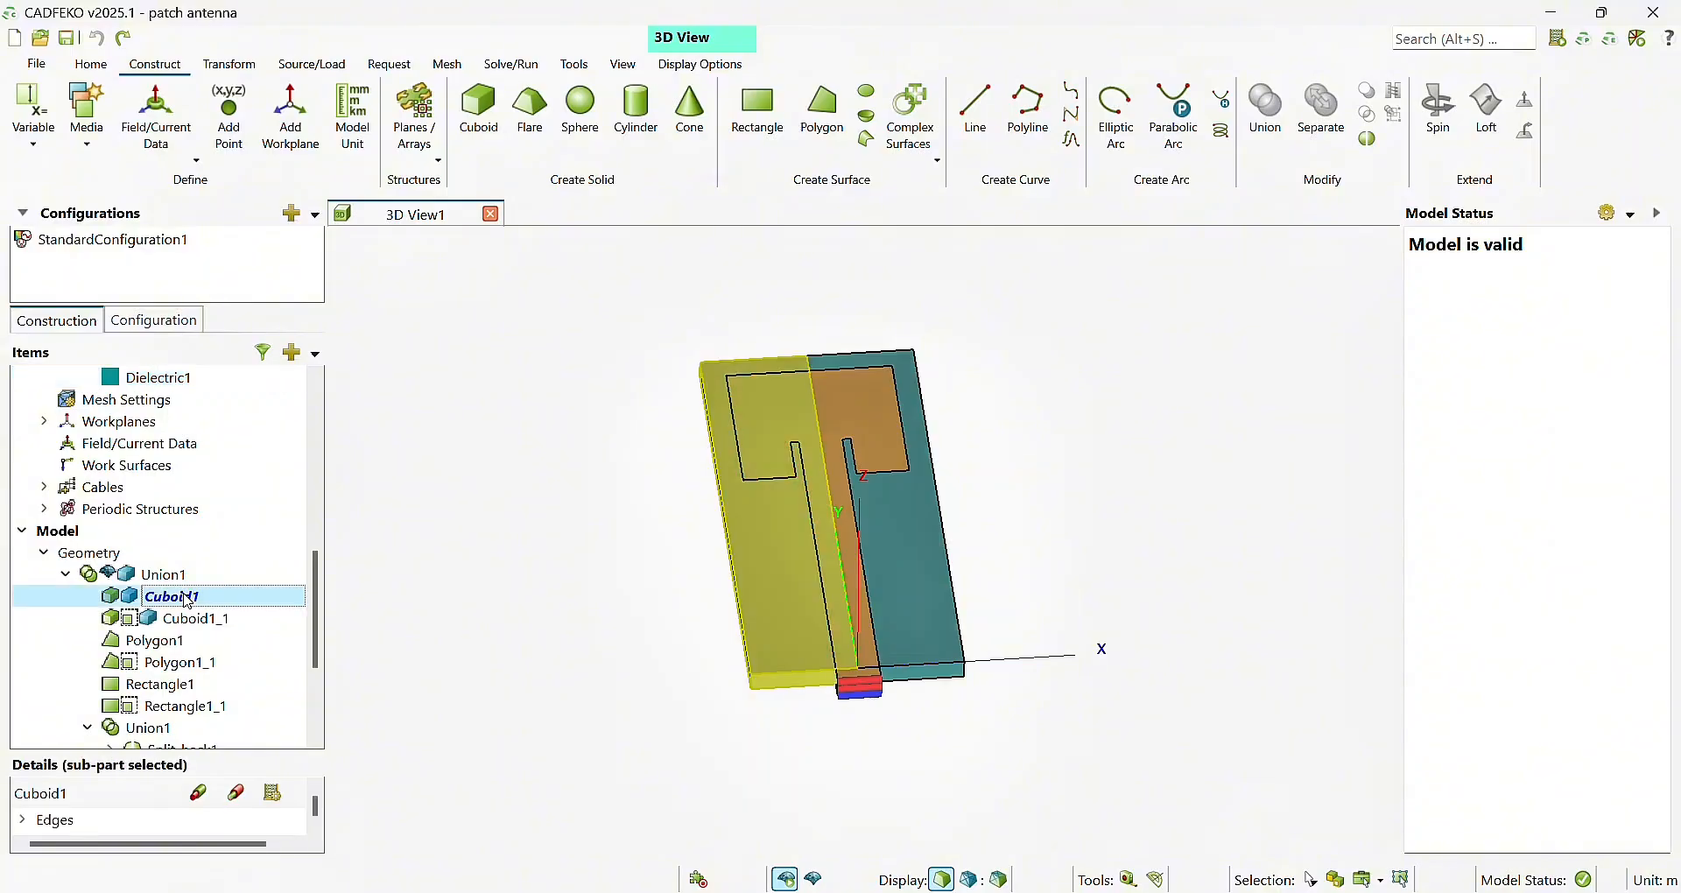
pyautogui.doubleClick(188, 603)
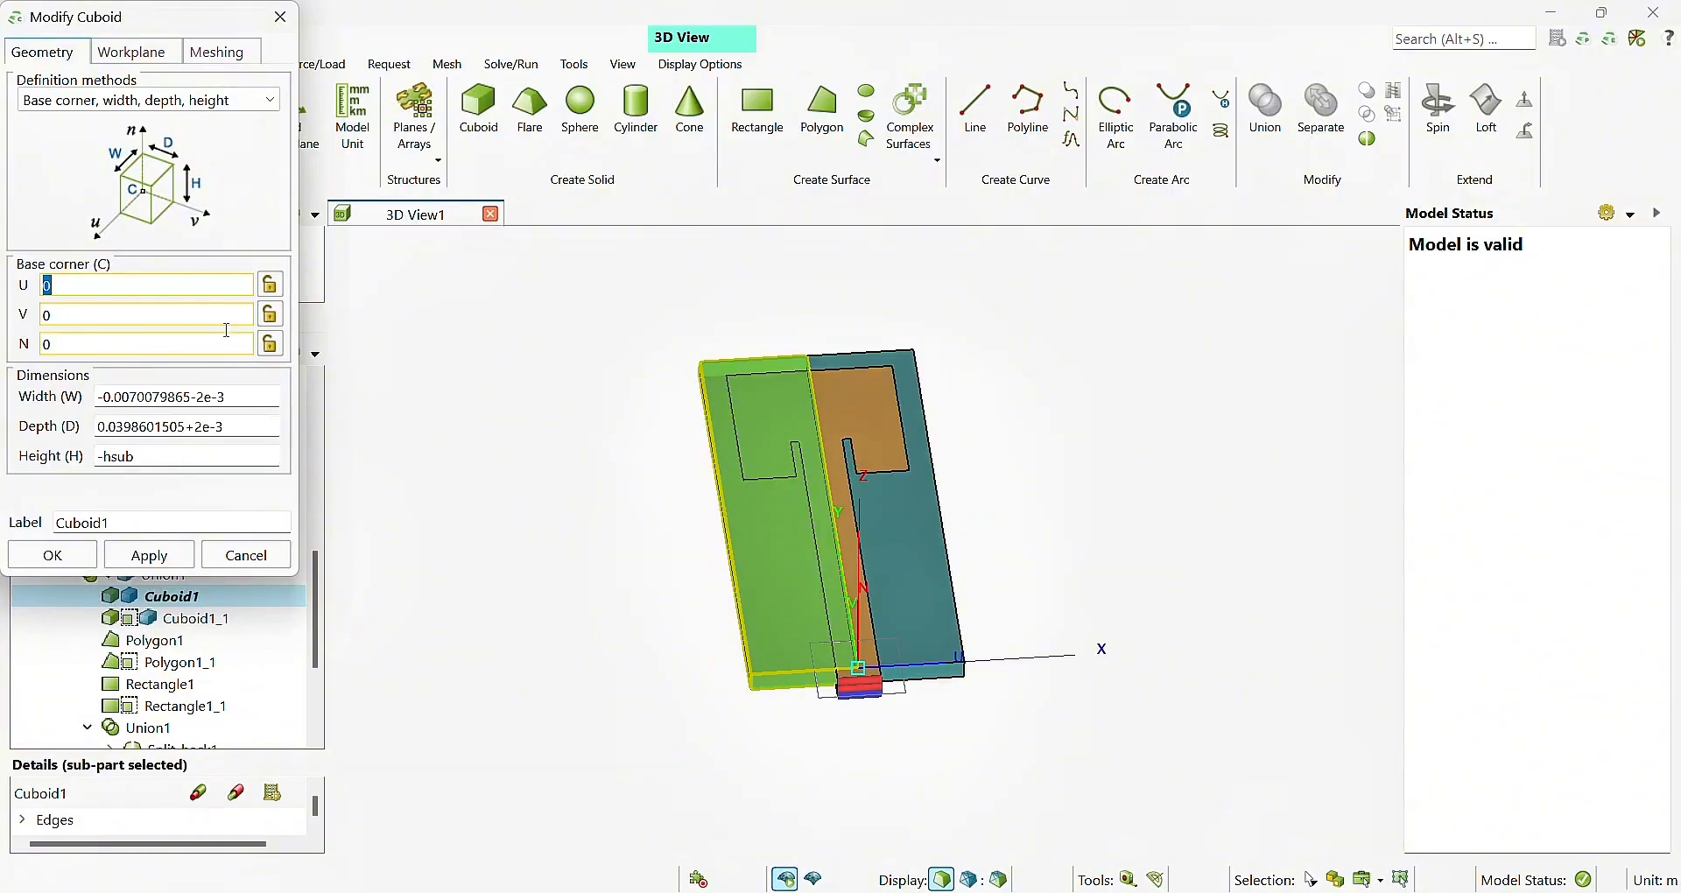
pyautogui.click(280, 17)
pyautogui.click(691, 659)
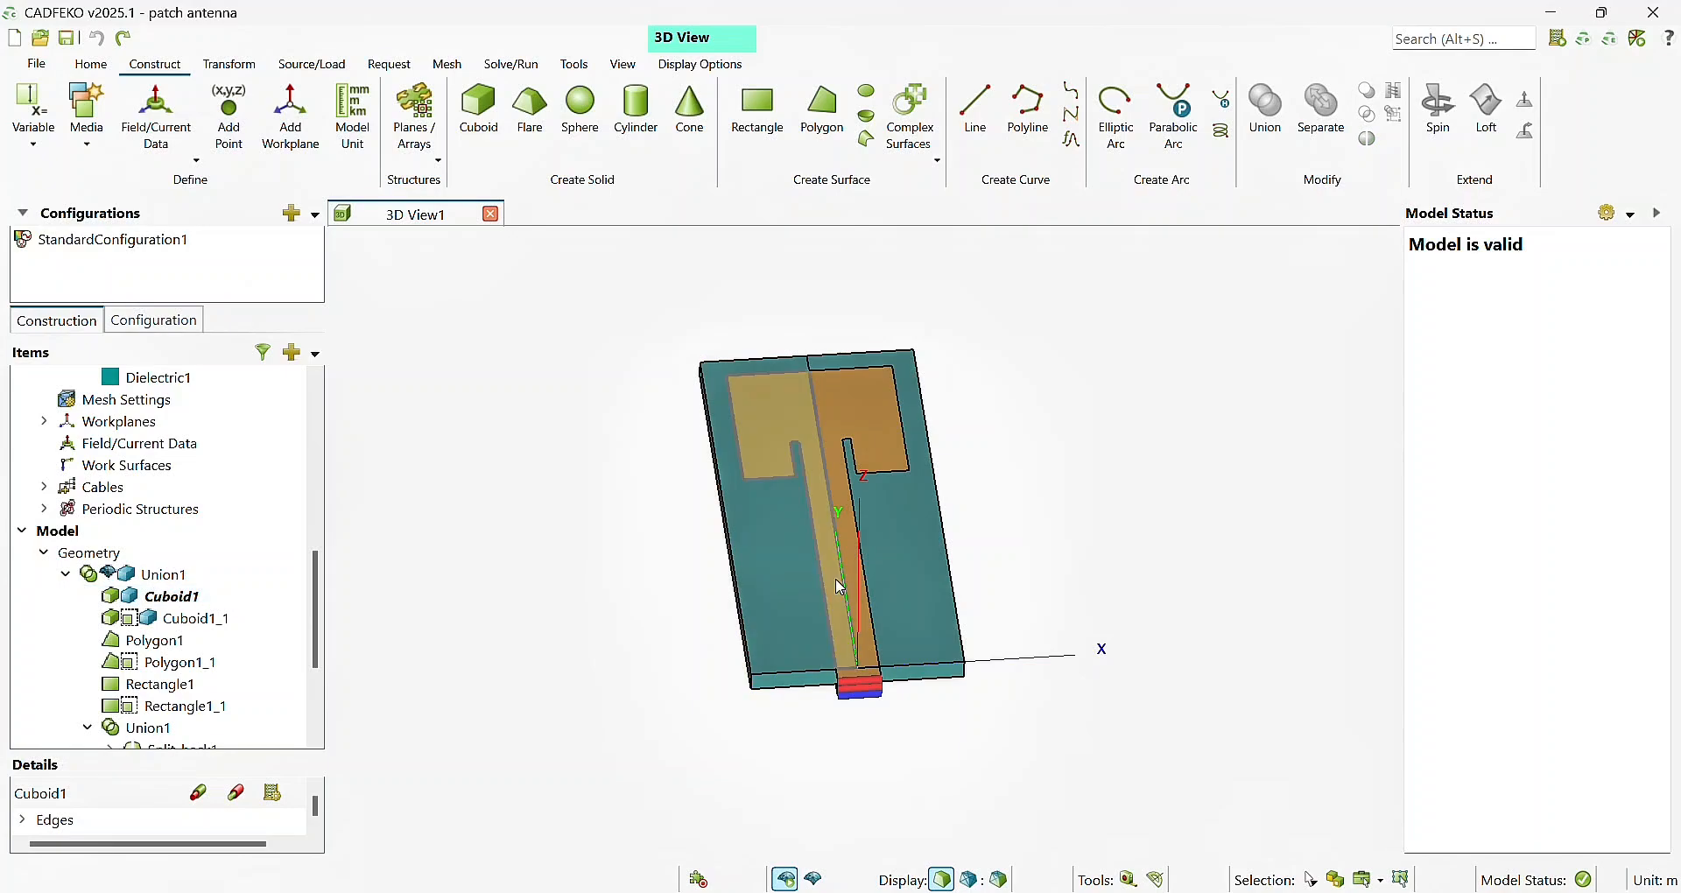
pyautogui.moveTo(823, 482); pyautogui.dragTo(829, 653)
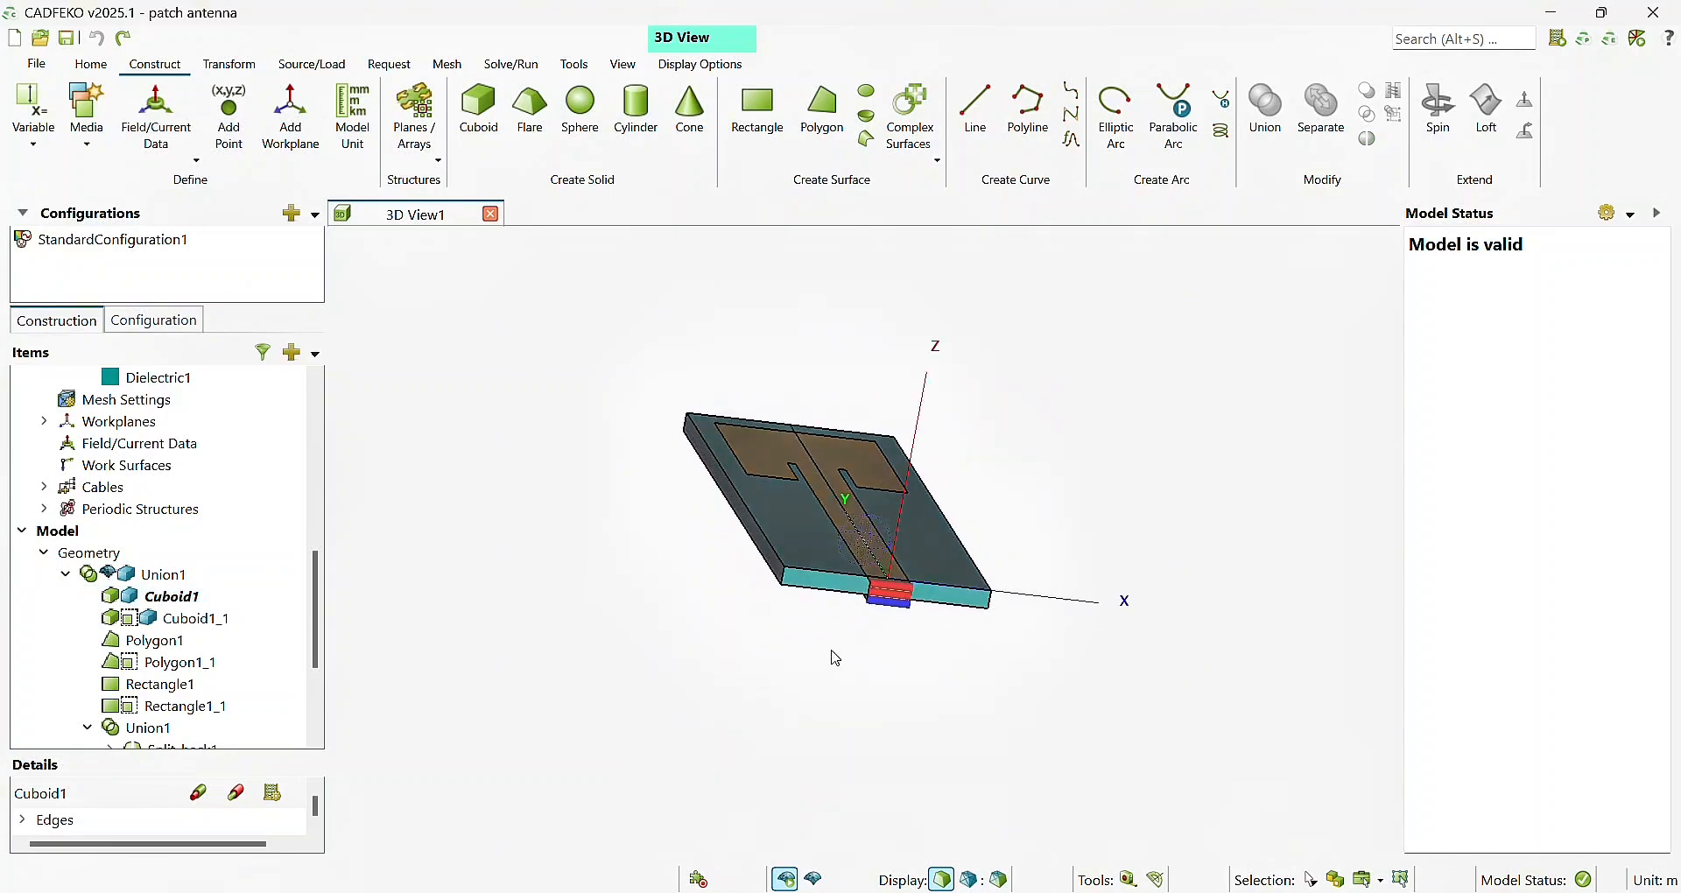
# - Preview a mirrored copy of the top-level Union1 across the VN plane, and close the Copy and Mirror settings without creating it
pyautogui.click(838, 508)
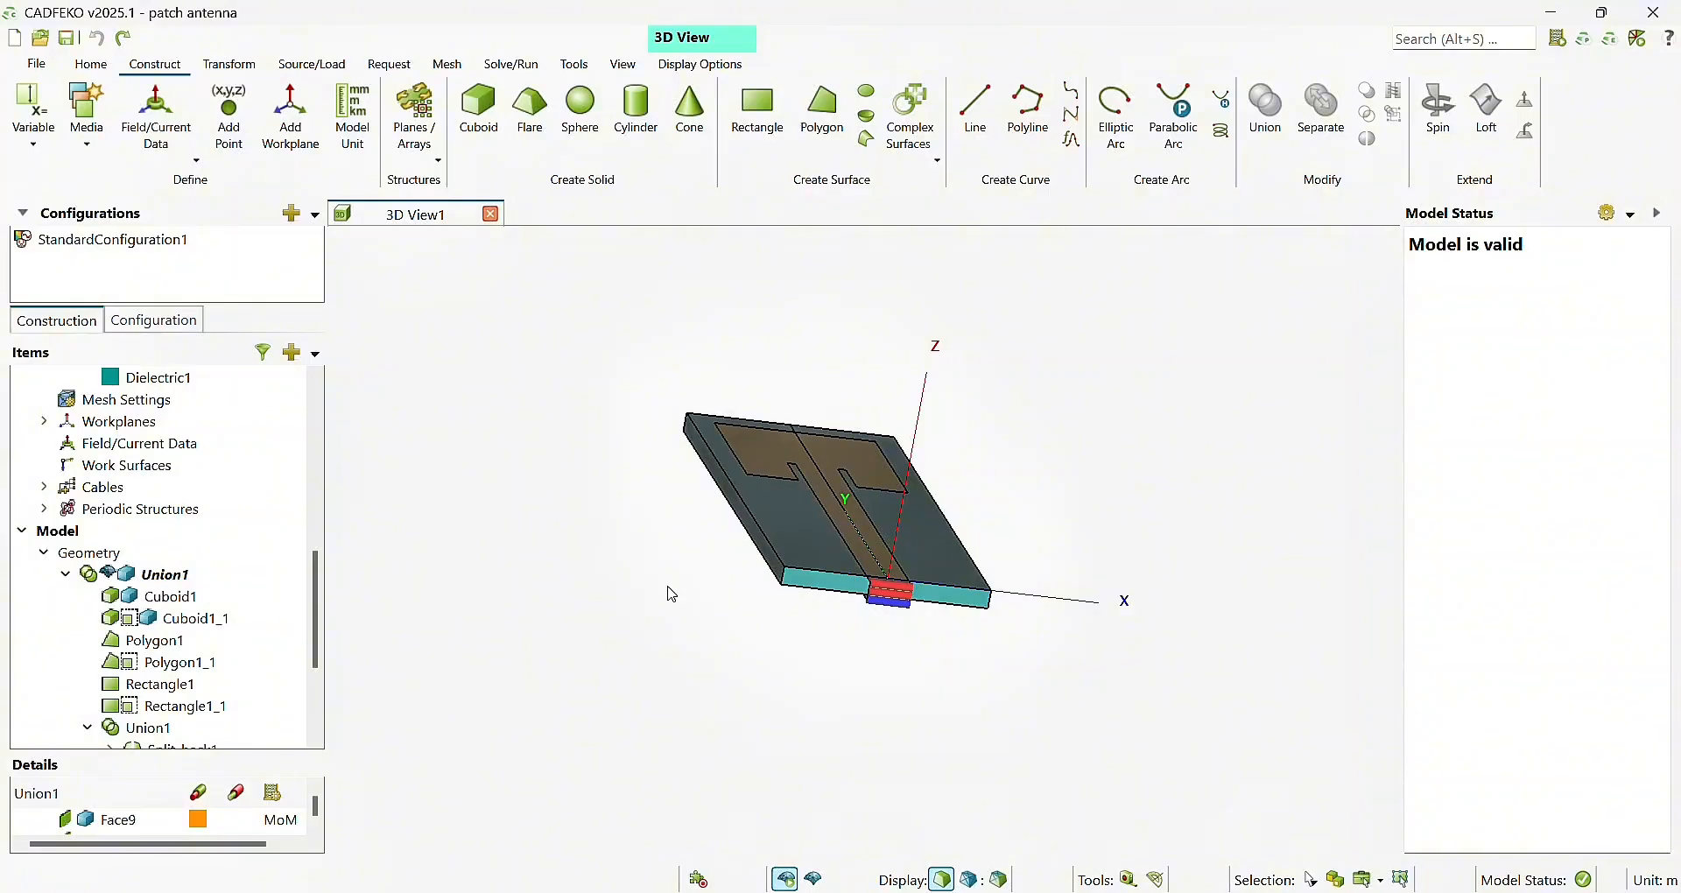
pyautogui.moveTo(668, 589); pyautogui.dragTo(578, 693)
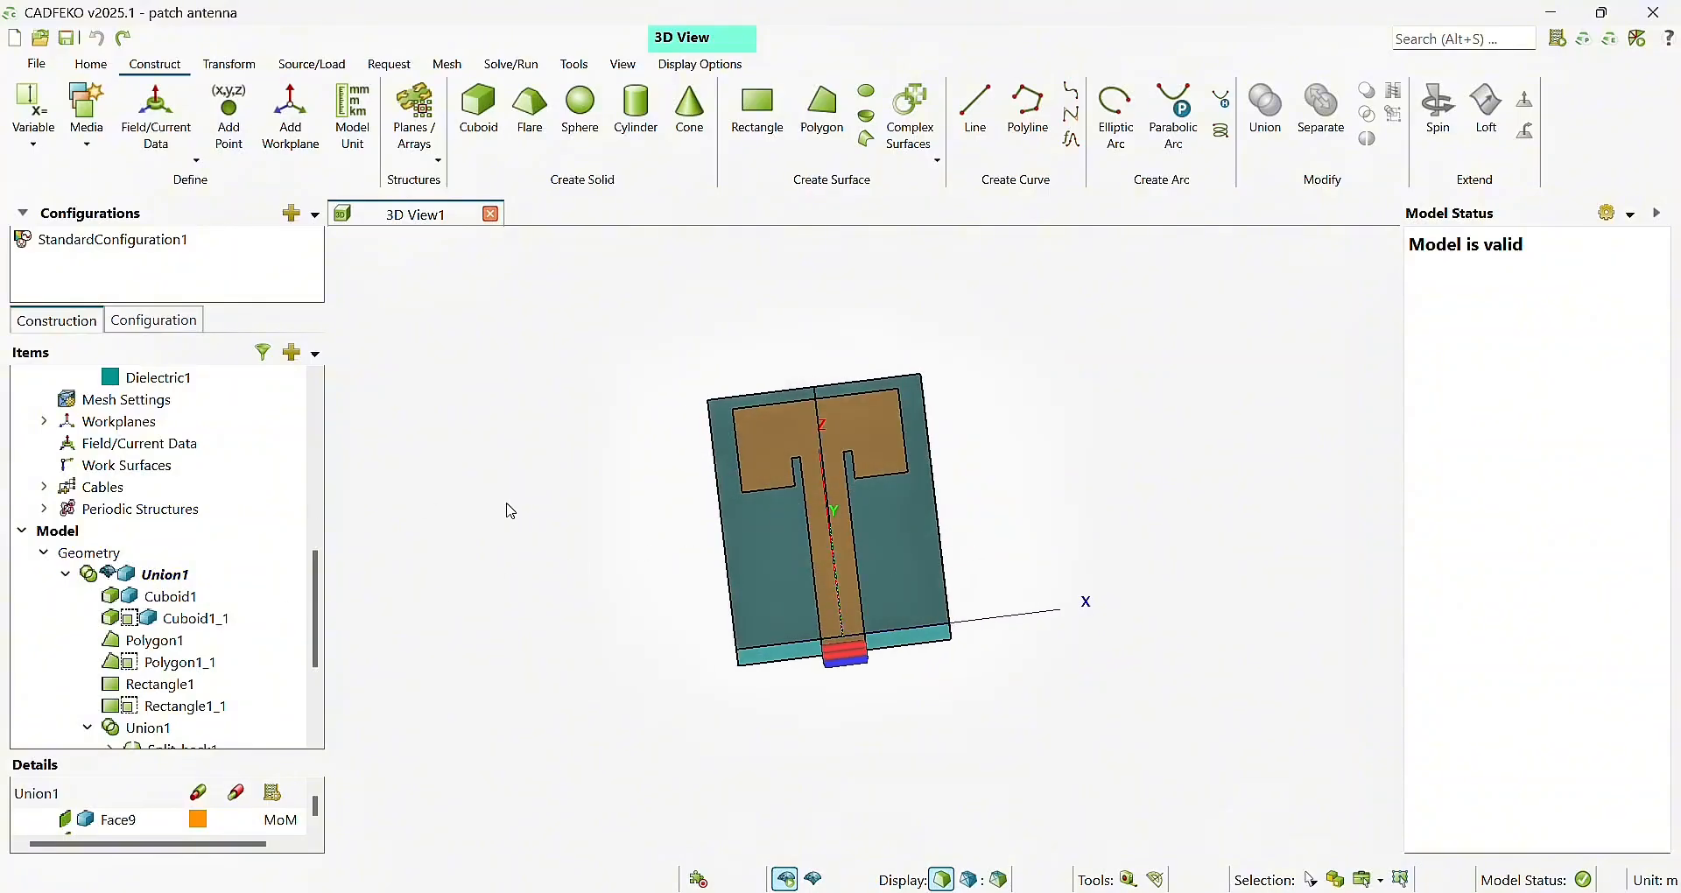
pyautogui.moveTo(1006, 533); pyautogui.dragTo(1094, 536)
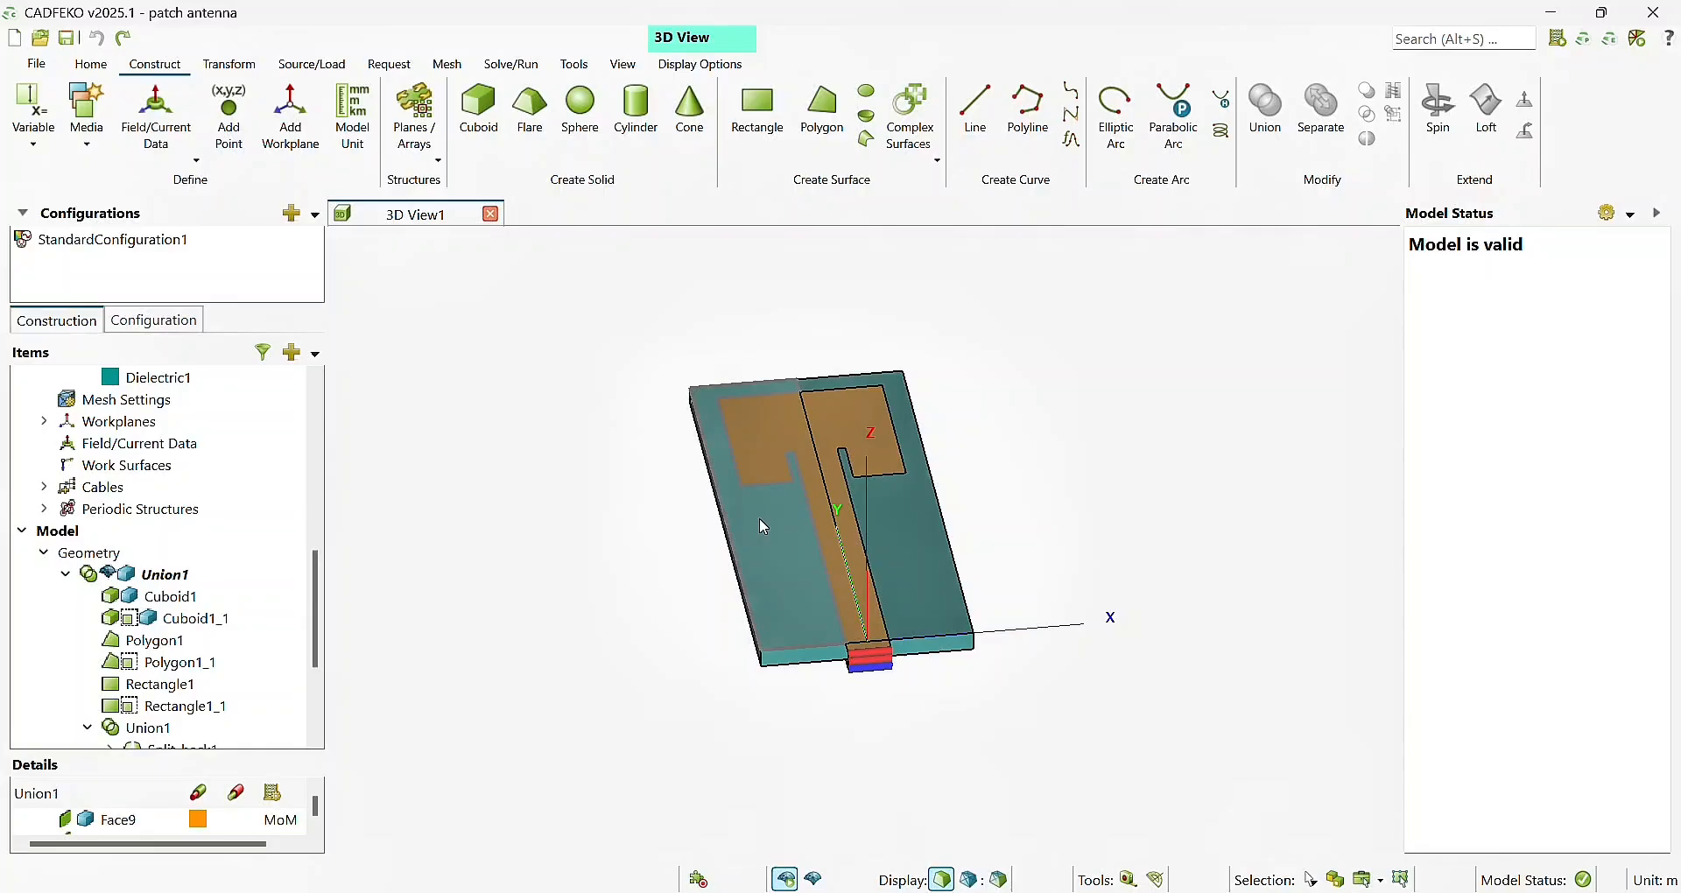
pyautogui.click(120, 573)
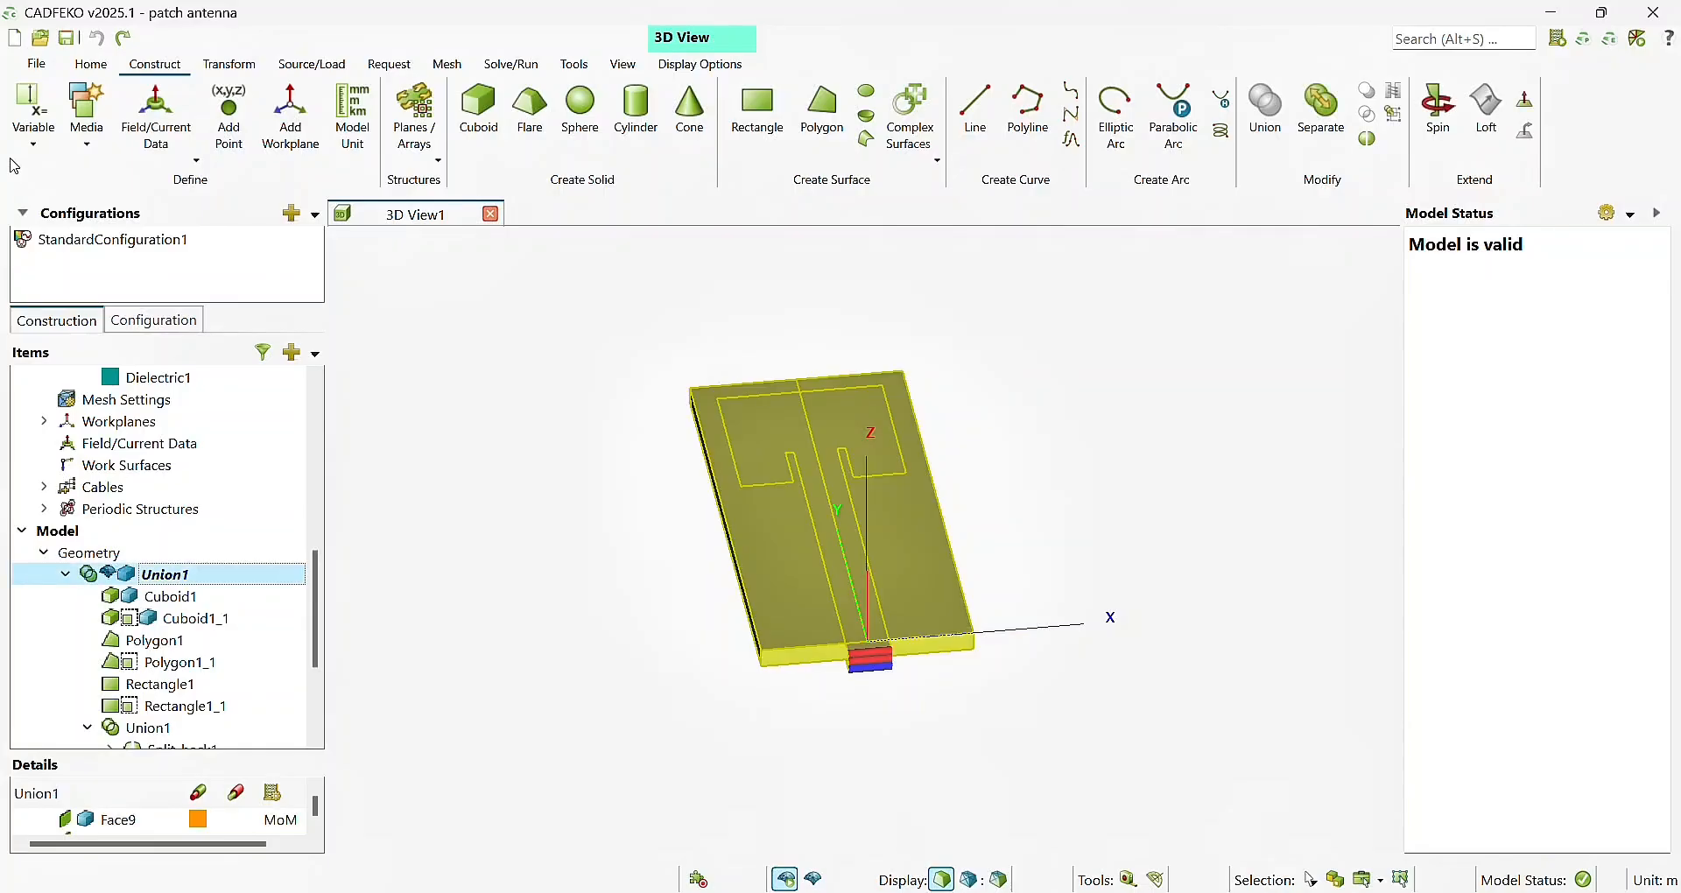
pyautogui.click(229, 64)
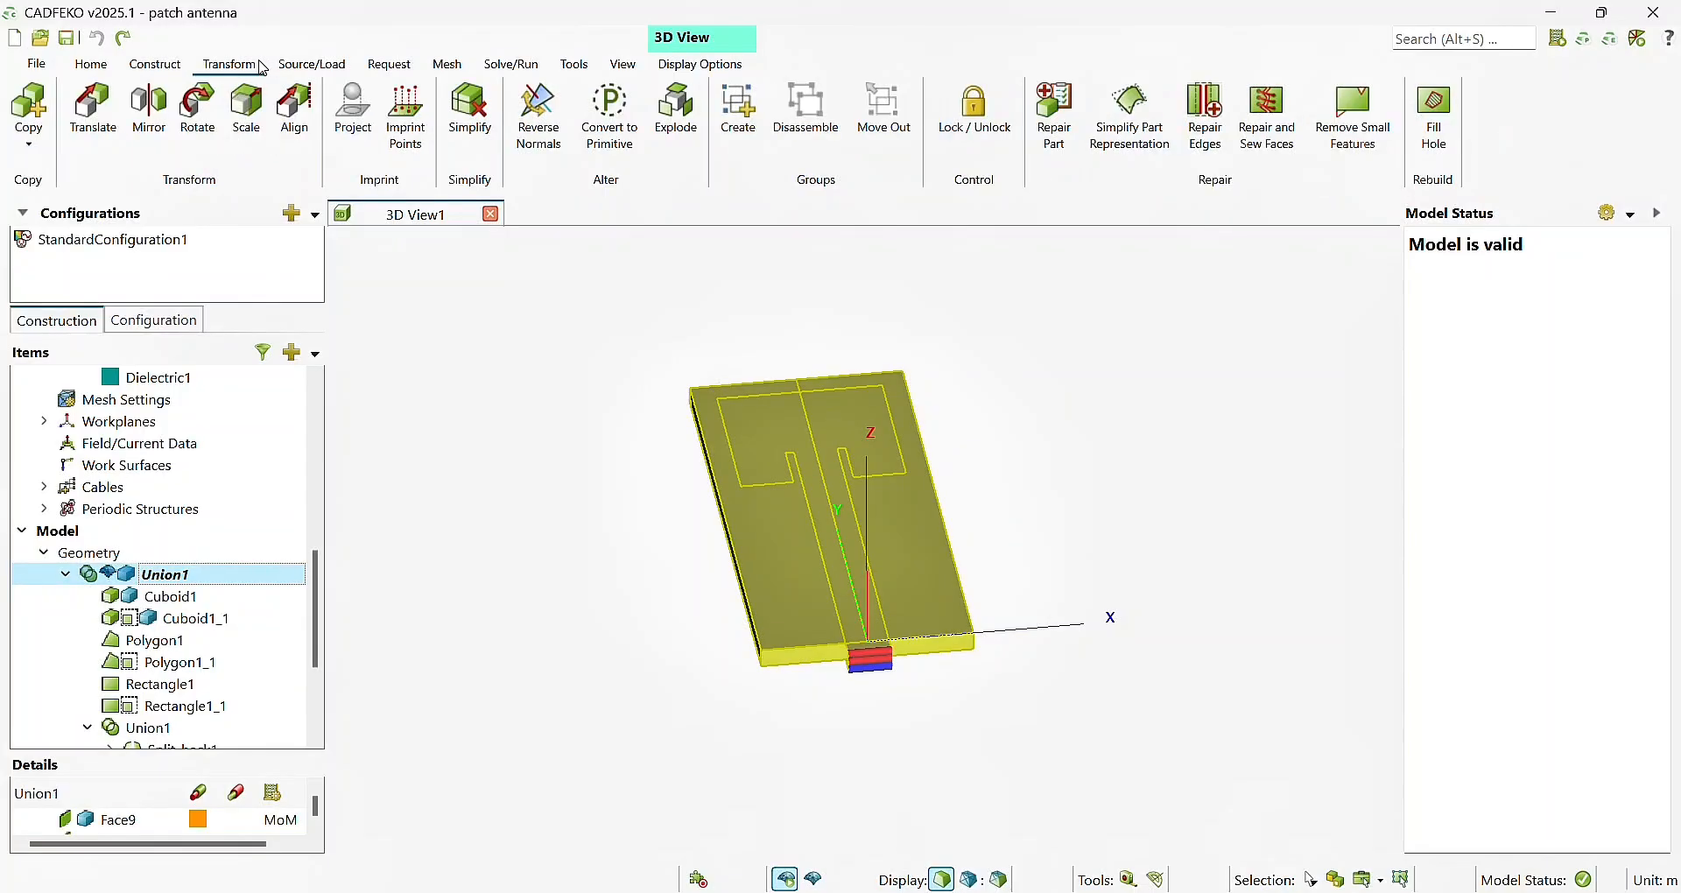
pyautogui.click(31, 139)
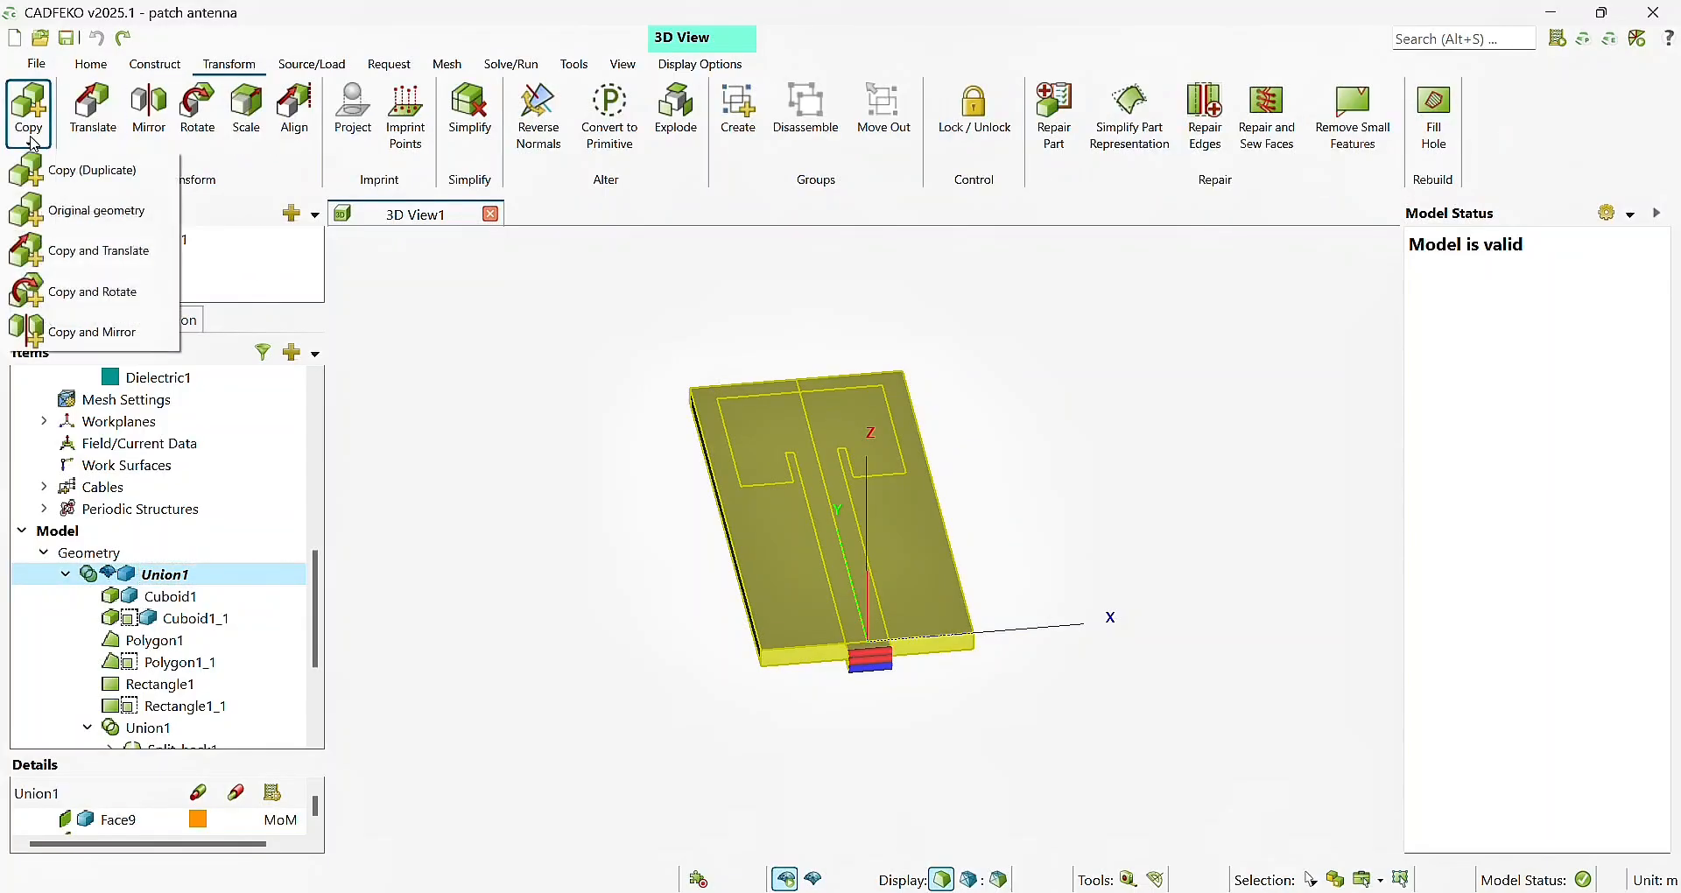
pyautogui.click(85, 334)
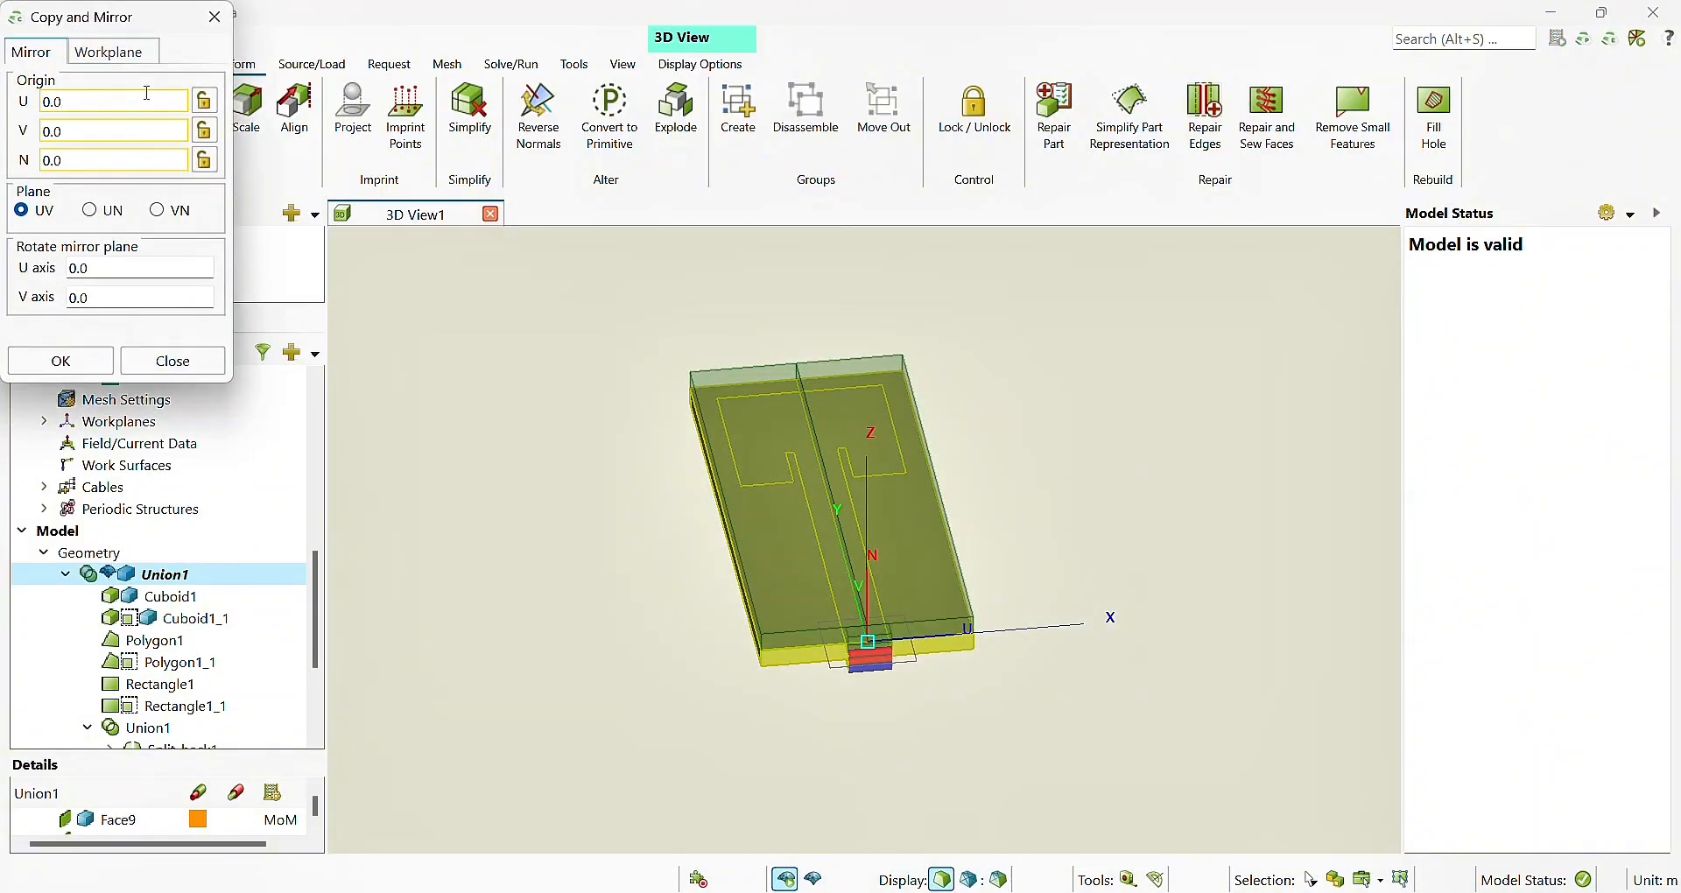
pyautogui.click(114, 54)
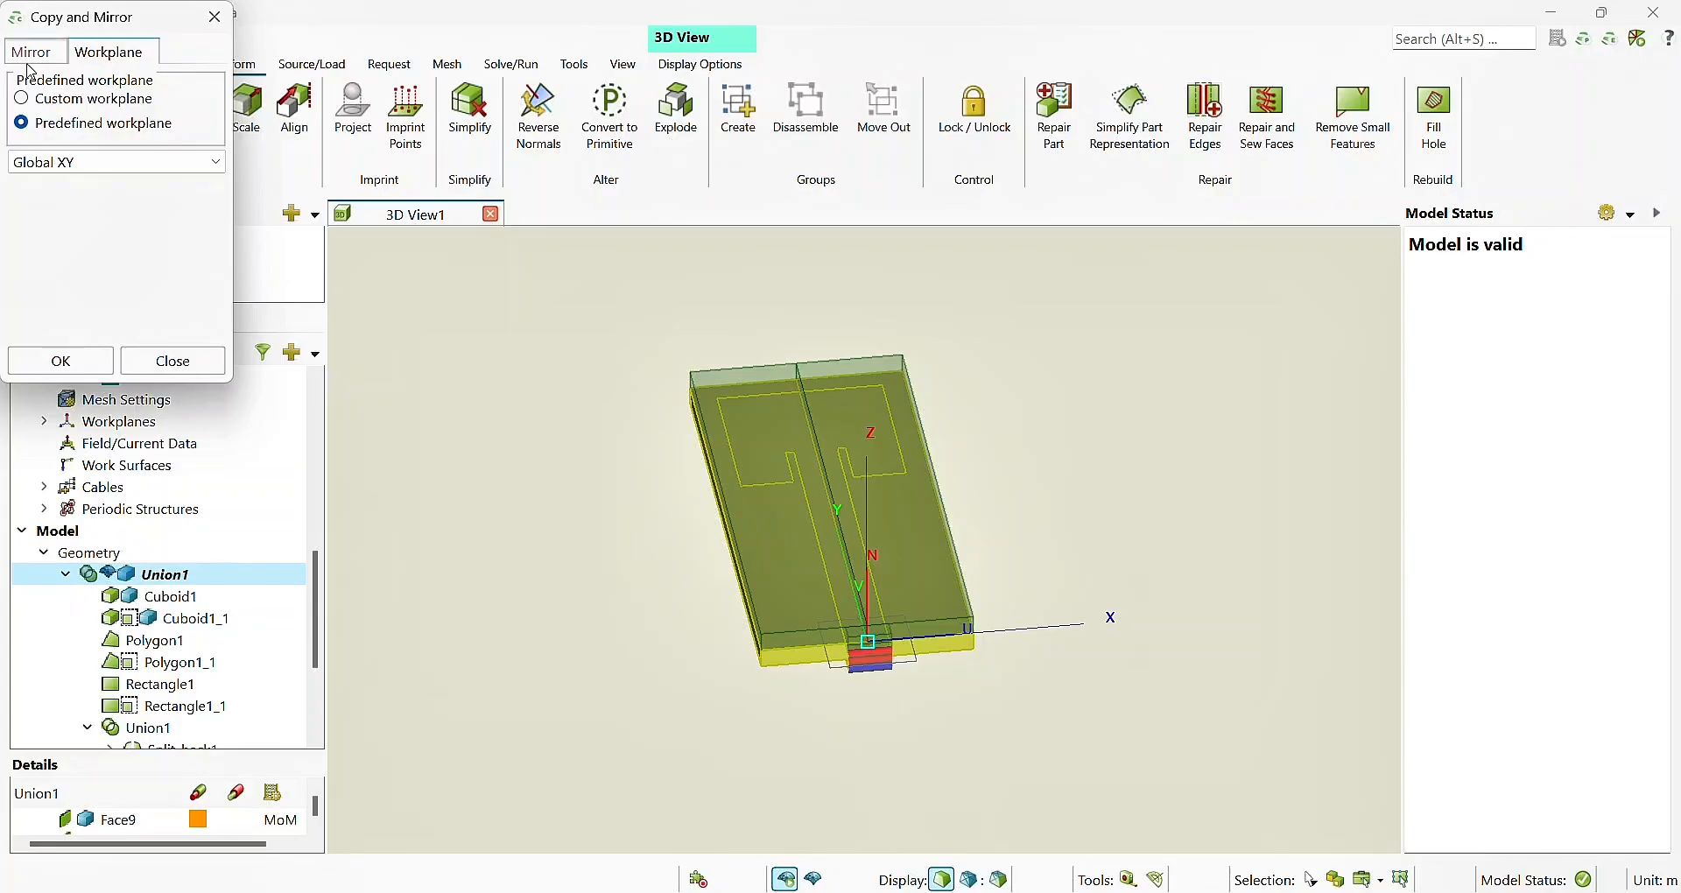
pyautogui.click(31, 58)
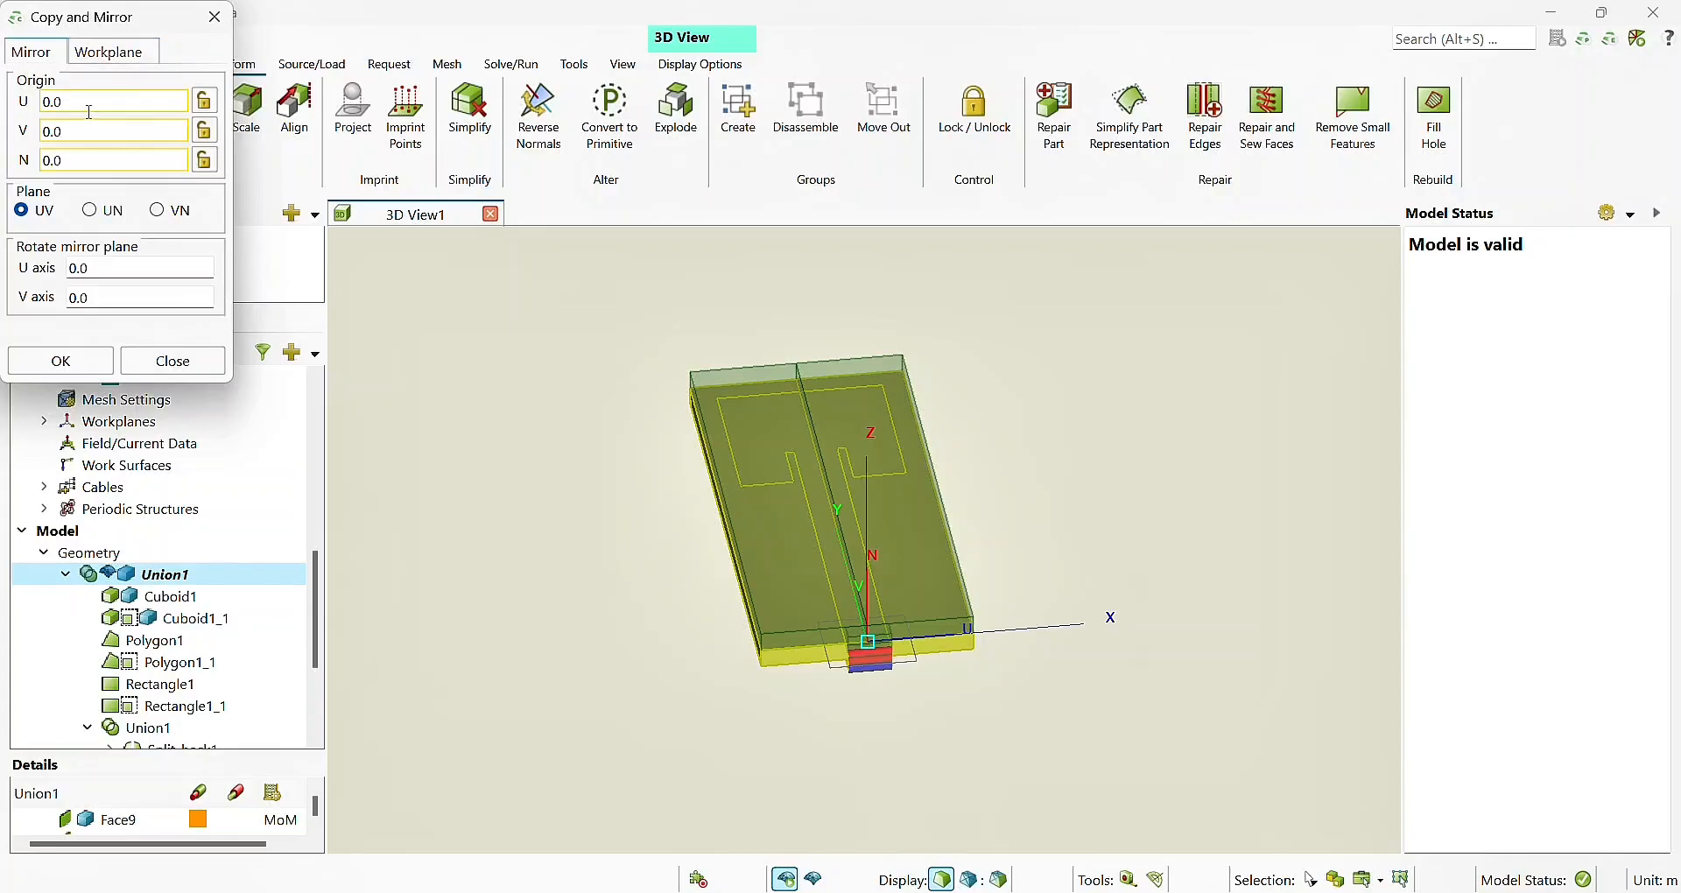
pyautogui.click(159, 211)
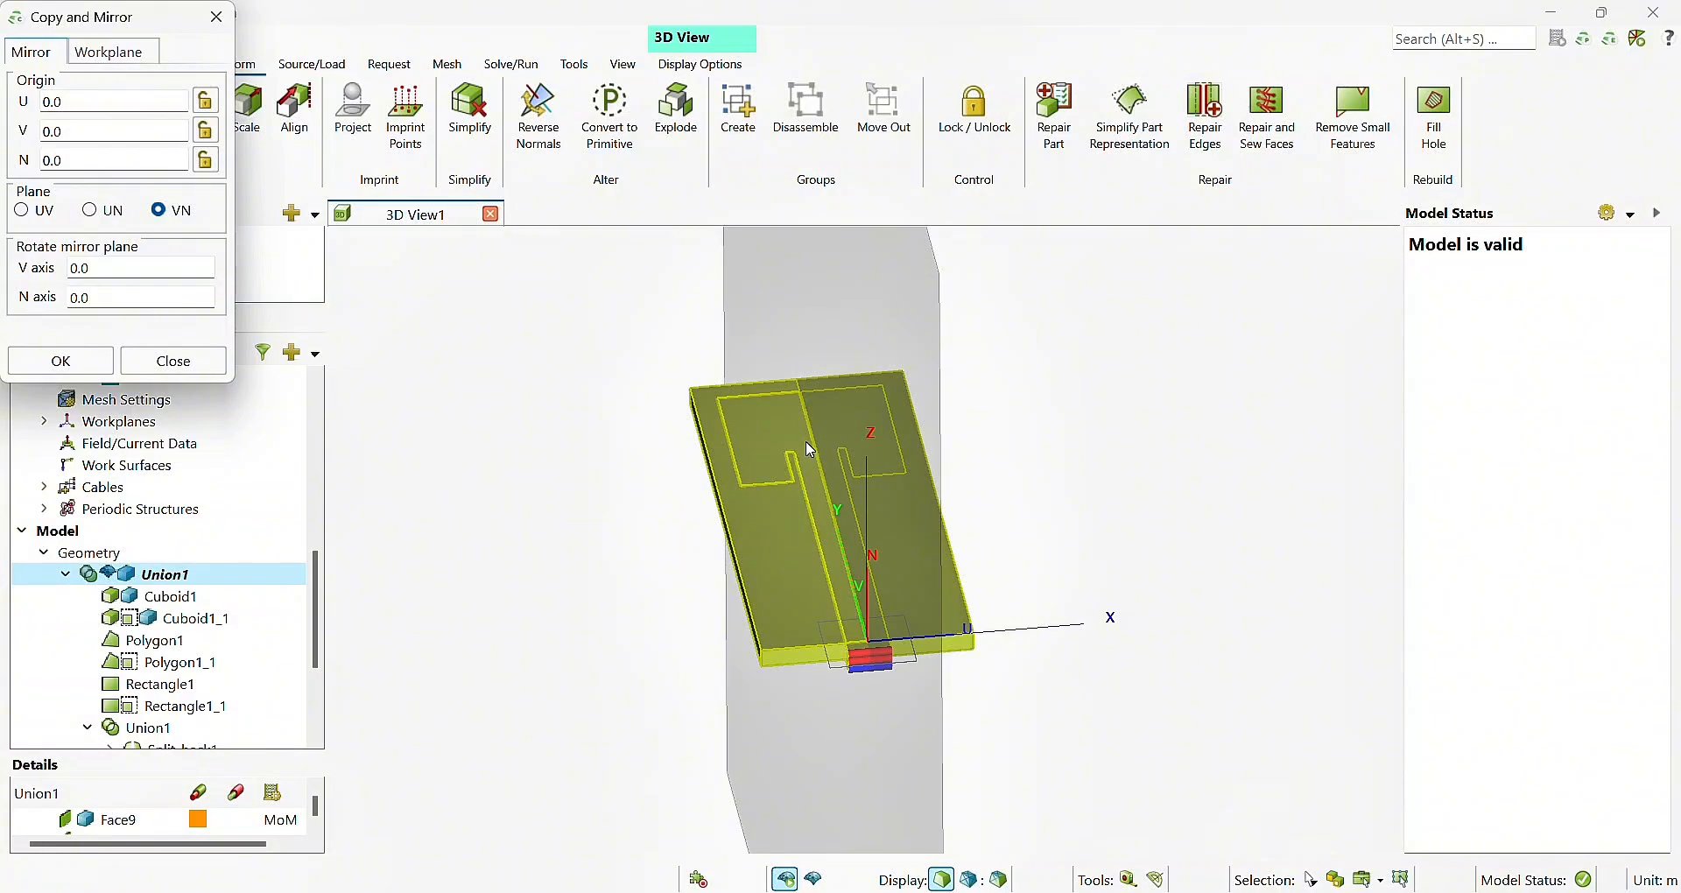
pyautogui.click(217, 18)
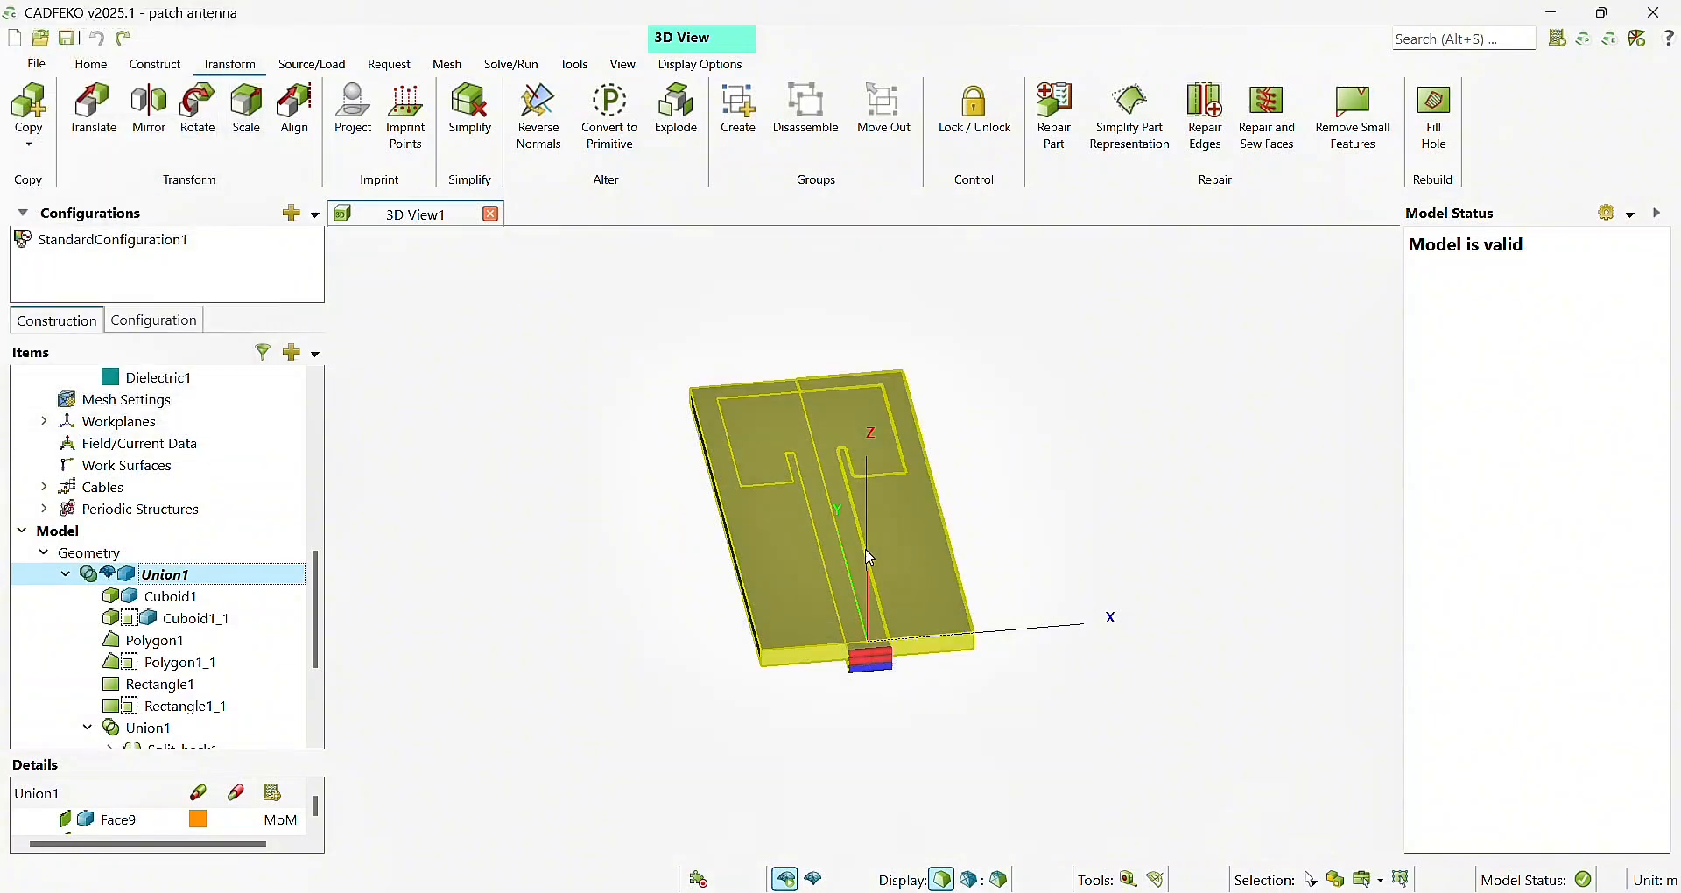
# - Examine the two mirrored halves of the substrate's top surface on either side of the centre line
pyautogui.click(799, 529)
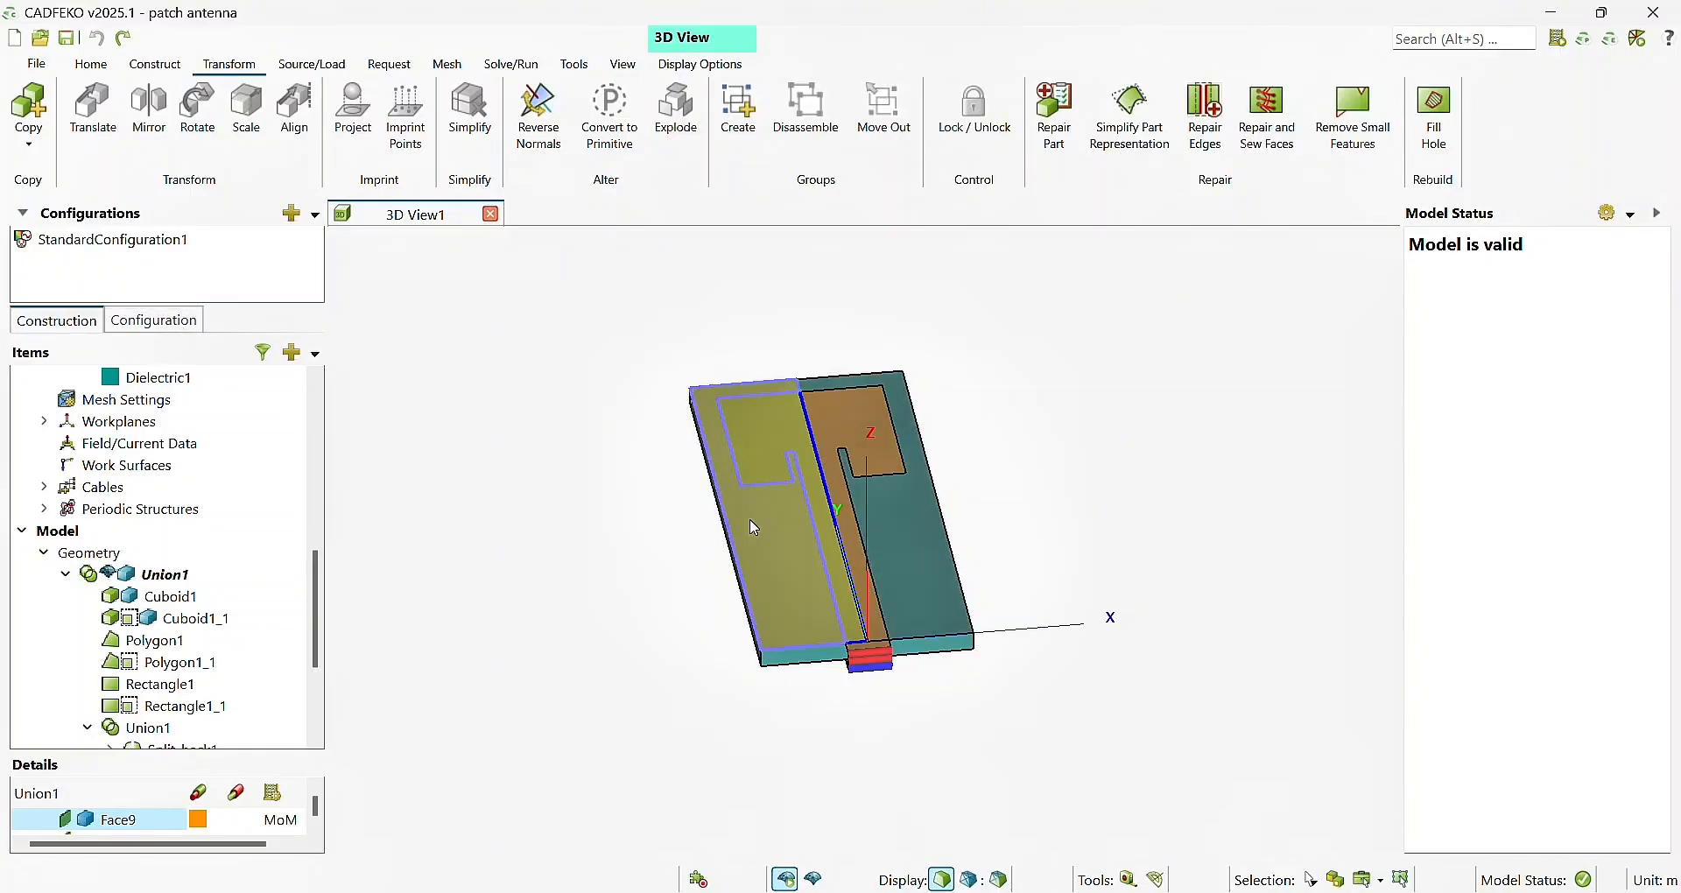
pyautogui.click(570, 539)
pyautogui.click(897, 499)
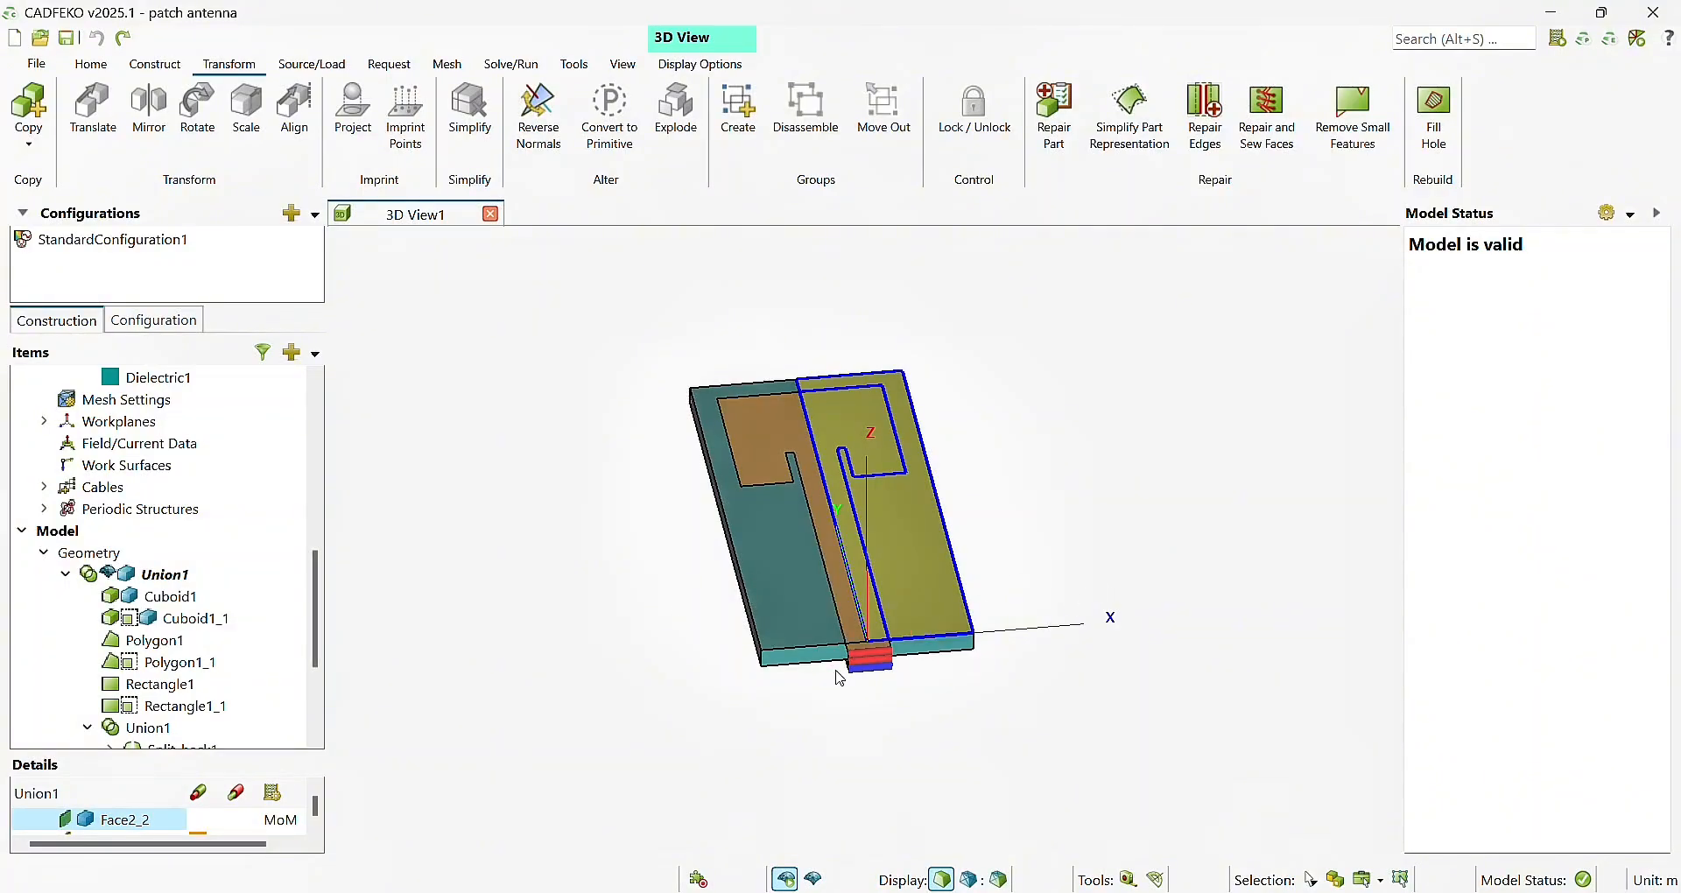
pyautogui.scroll(2, 841, 679)
pyautogui.click(909, 688)
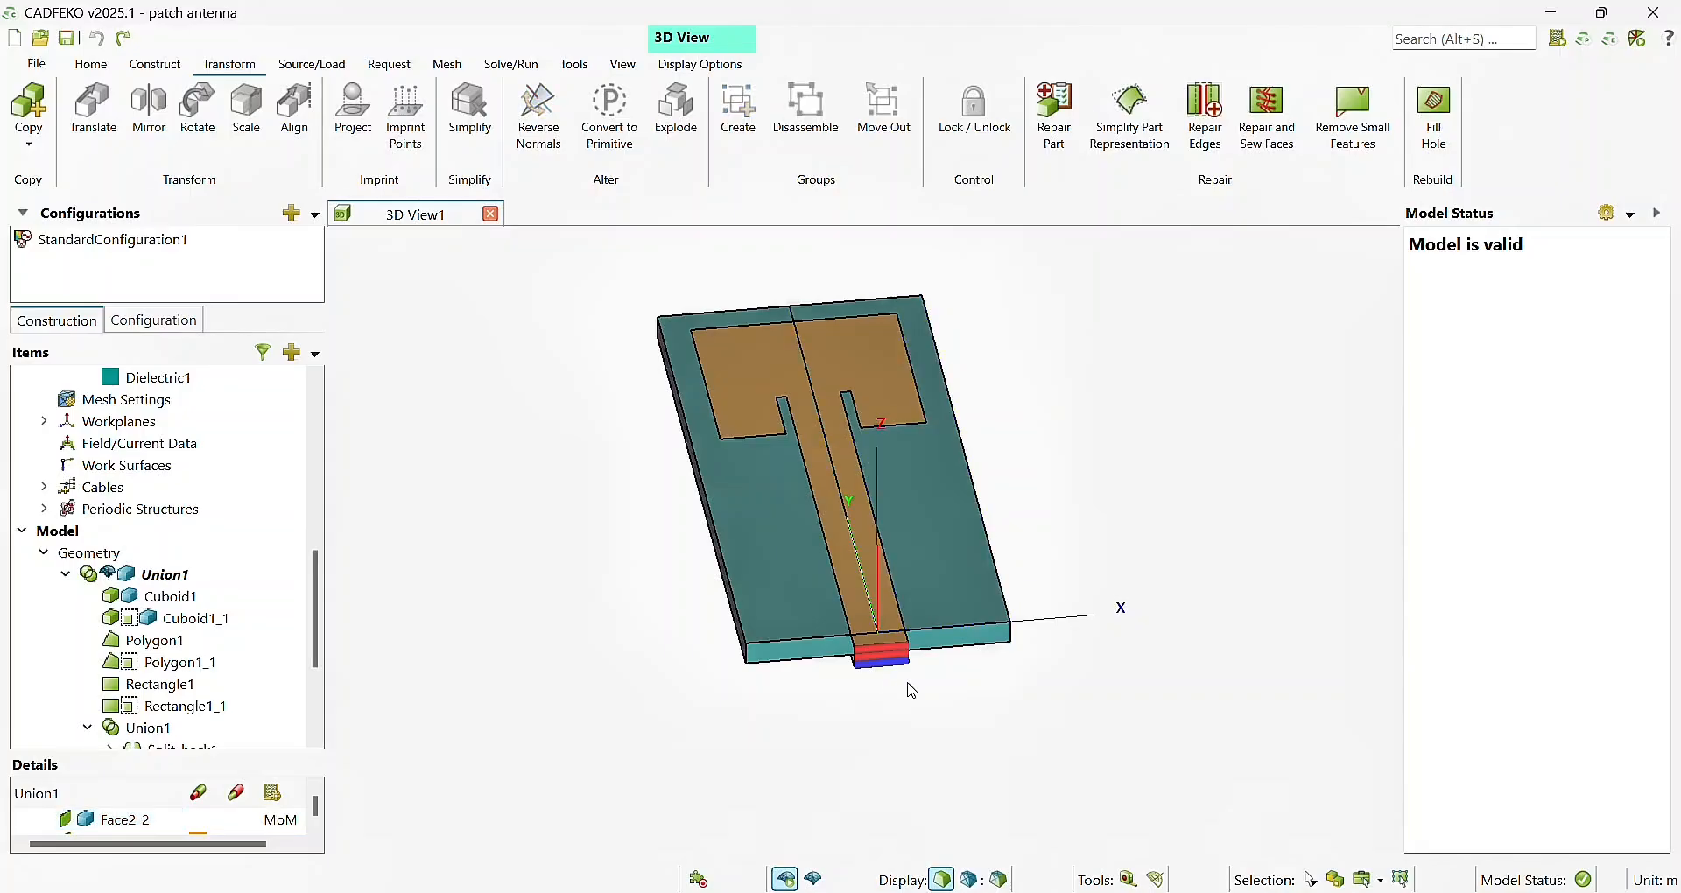
pyautogui.moveTo(964, 655)
pyautogui.mouseDown()
pyautogui.moveTo(950, 683)
pyautogui.moveTo(1002, 544)
pyautogui.moveTo(1047, 589)
pyautogui.moveTo(959, 660)
pyautogui.mouseUp()
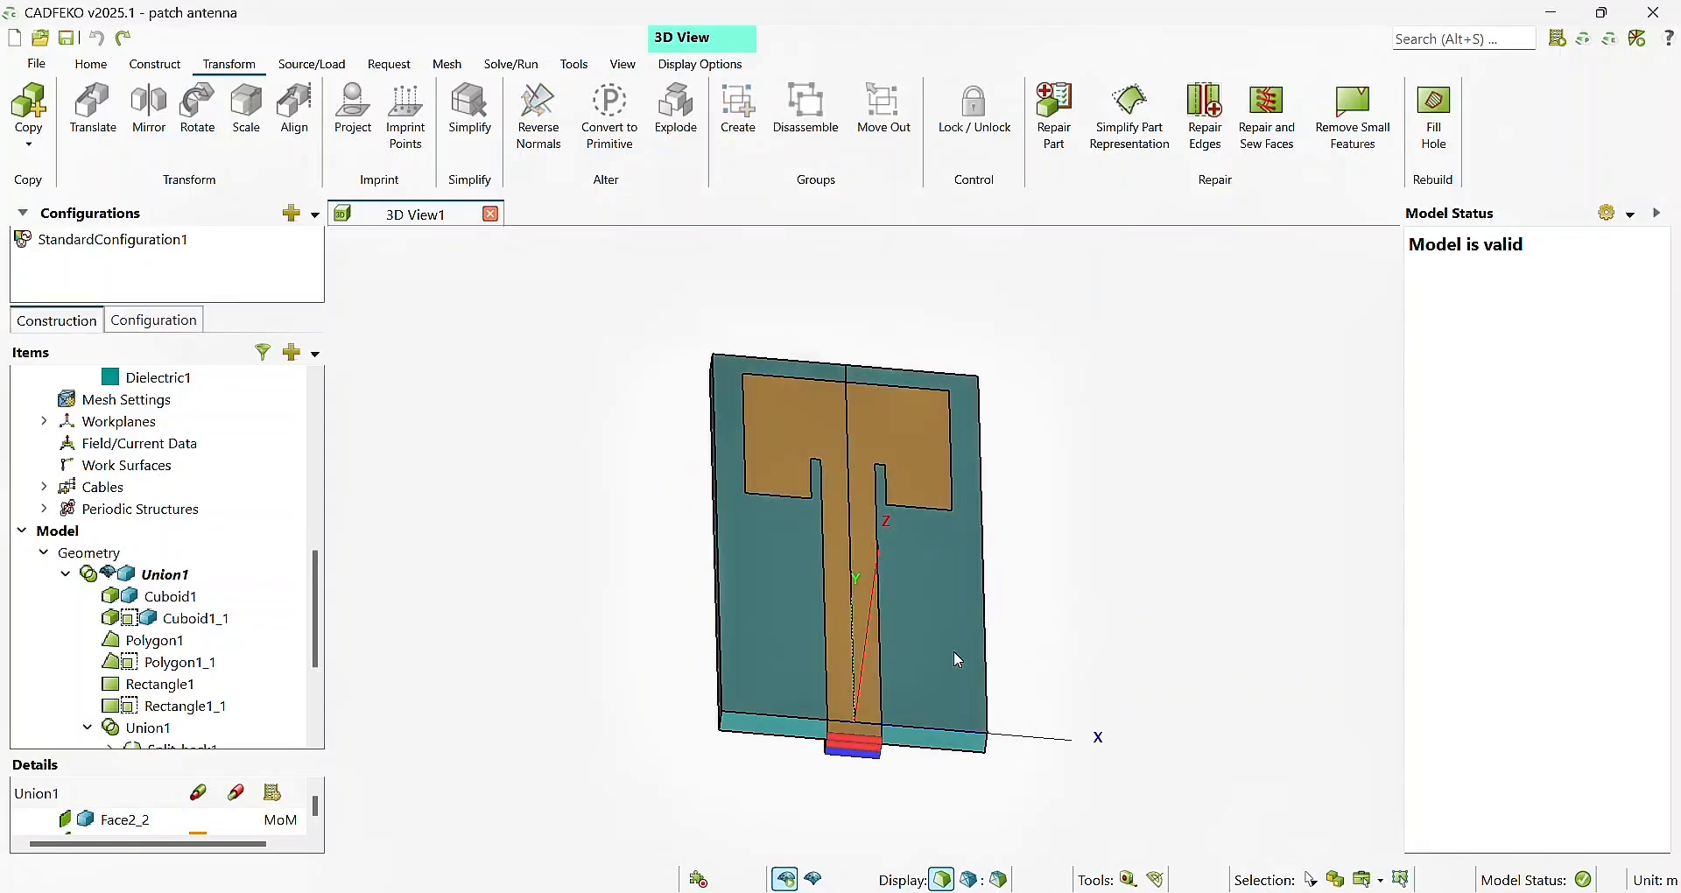
# - Locate Rectangle1 at the feed end of the microstrip line and examine it up close
pyautogui.click(192, 688)
pyautogui.scroll(5, 713, 788)
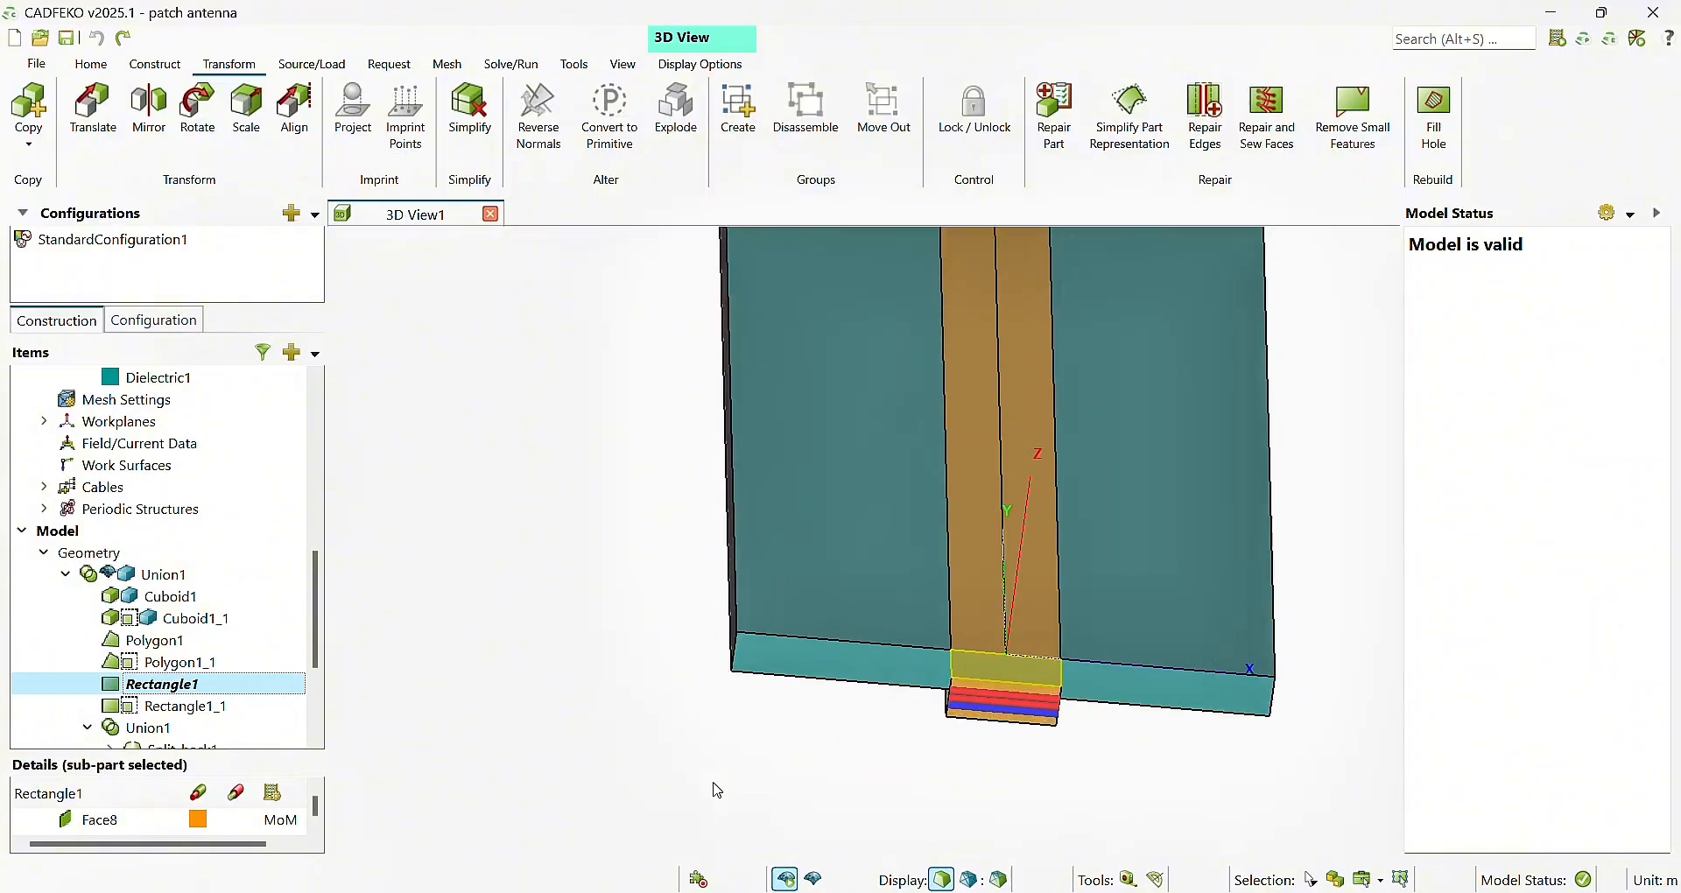
pyautogui.moveTo(1262, 523); pyautogui.dragTo(792, 601, button='middle')
pyautogui.scroll(2, 790, 613)
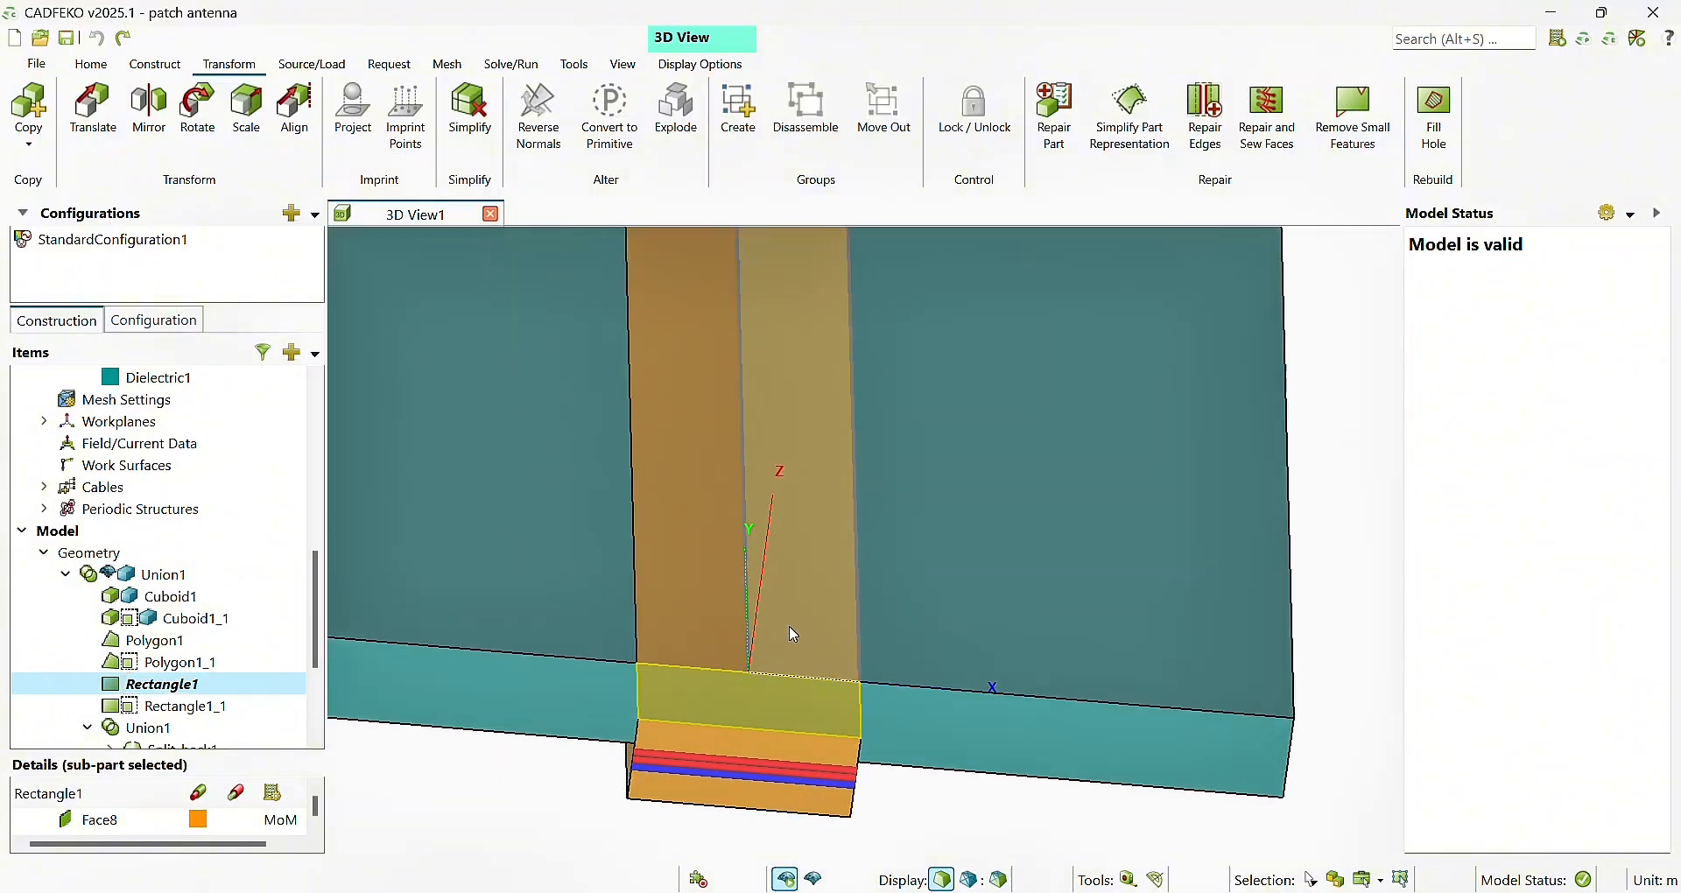
# - Delete the nested Union1 feed faces that connect the upper and lower strips at the substrate's edge
pyautogui.moveTo(529, 765); pyautogui.dragTo(876, 739)
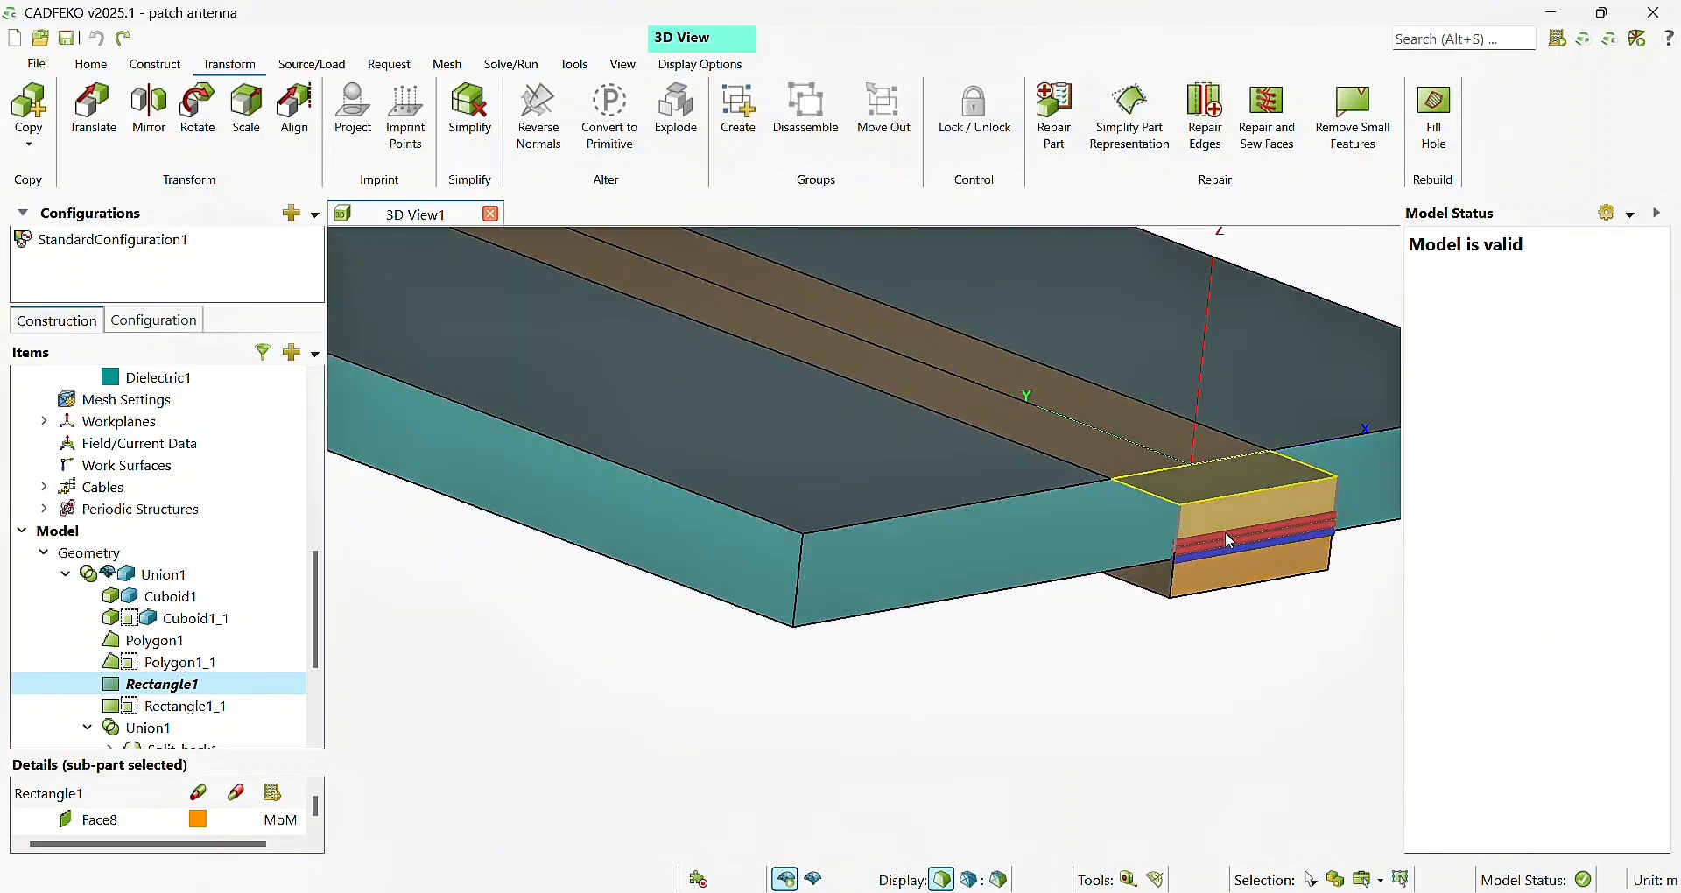
pyautogui.click(141, 729)
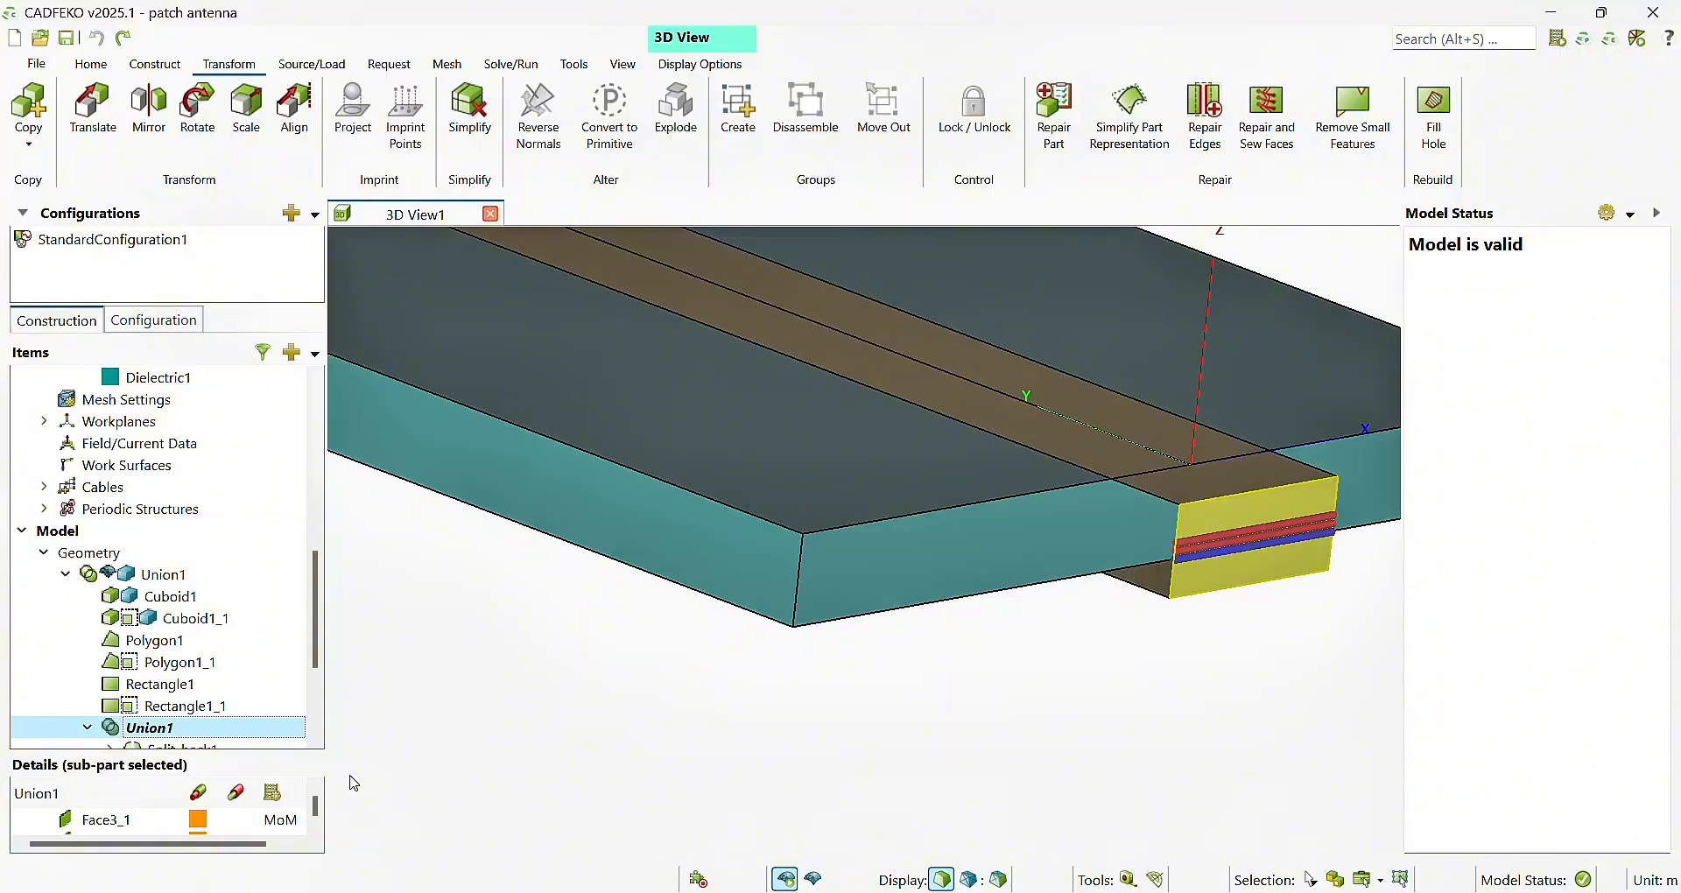
pyautogui.press('Delete')
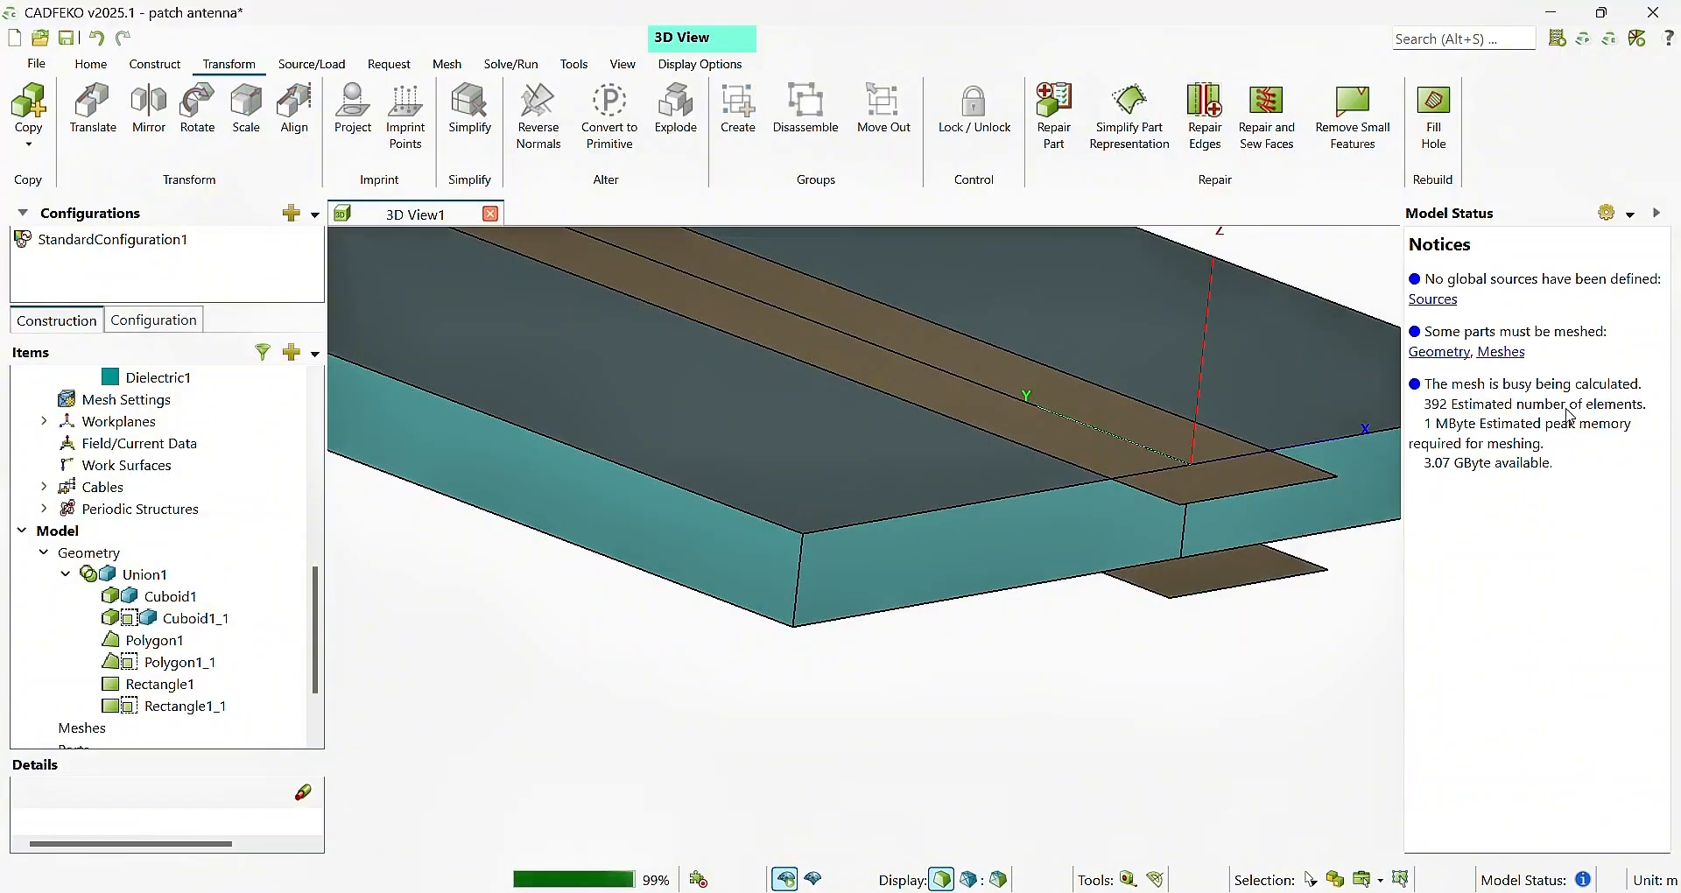
# - Examine the face medium of the upper strip extension at the feed edge and accept its properties without changes
pyautogui.click(1213, 487)
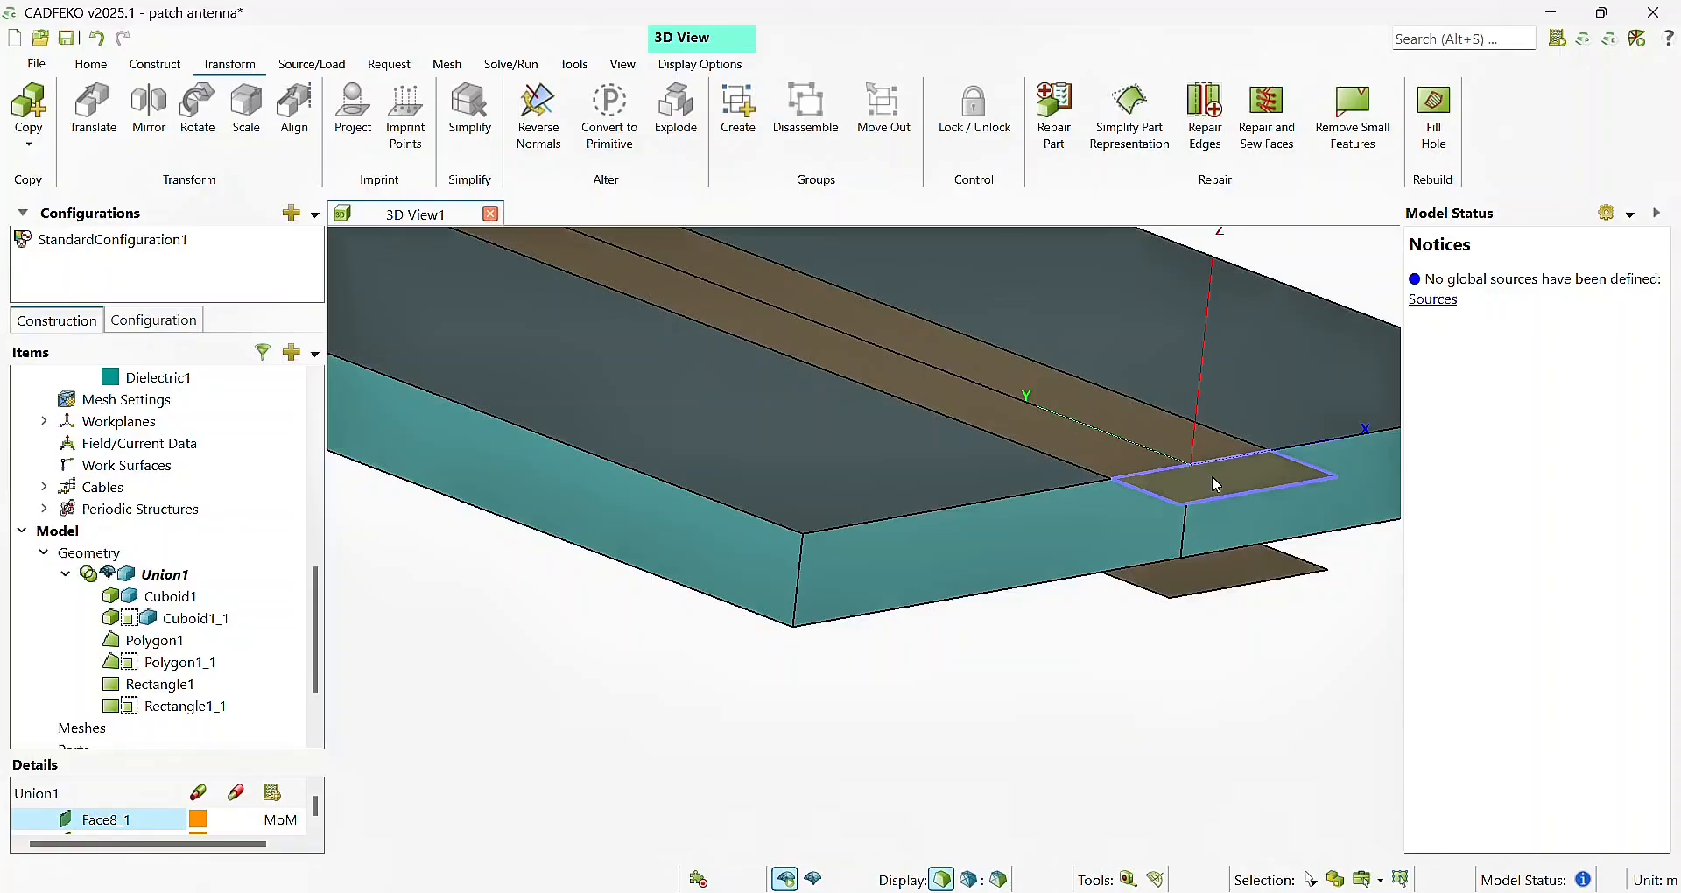
pyautogui.rightClick(1217, 484)
pyautogui.click(1254, 842)
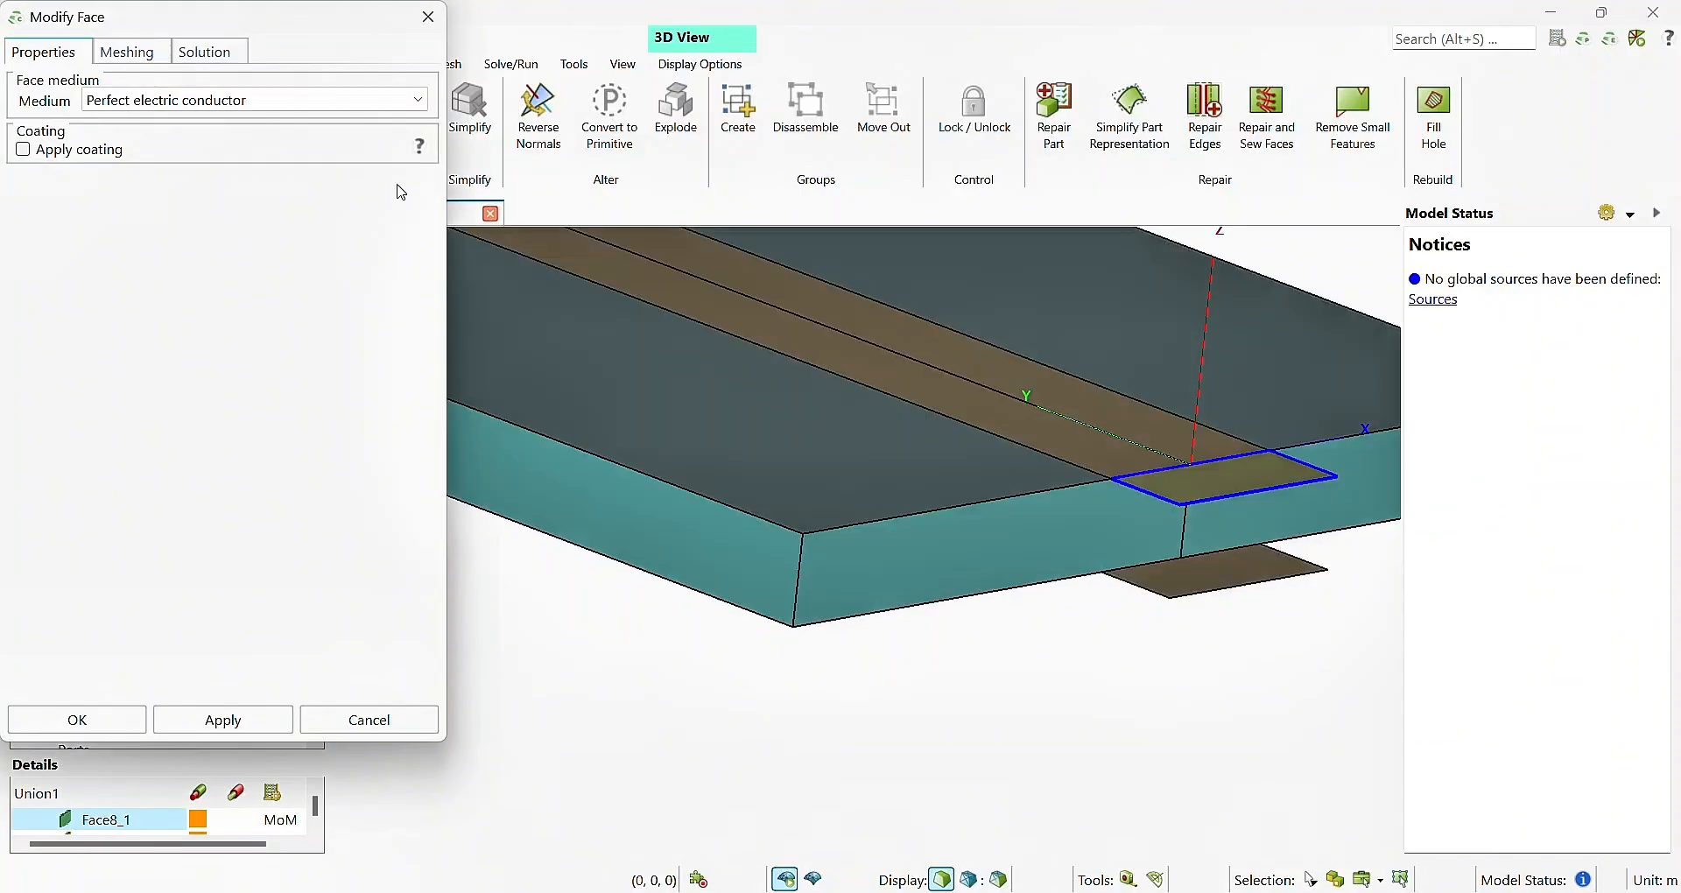
pyautogui.click(77, 720)
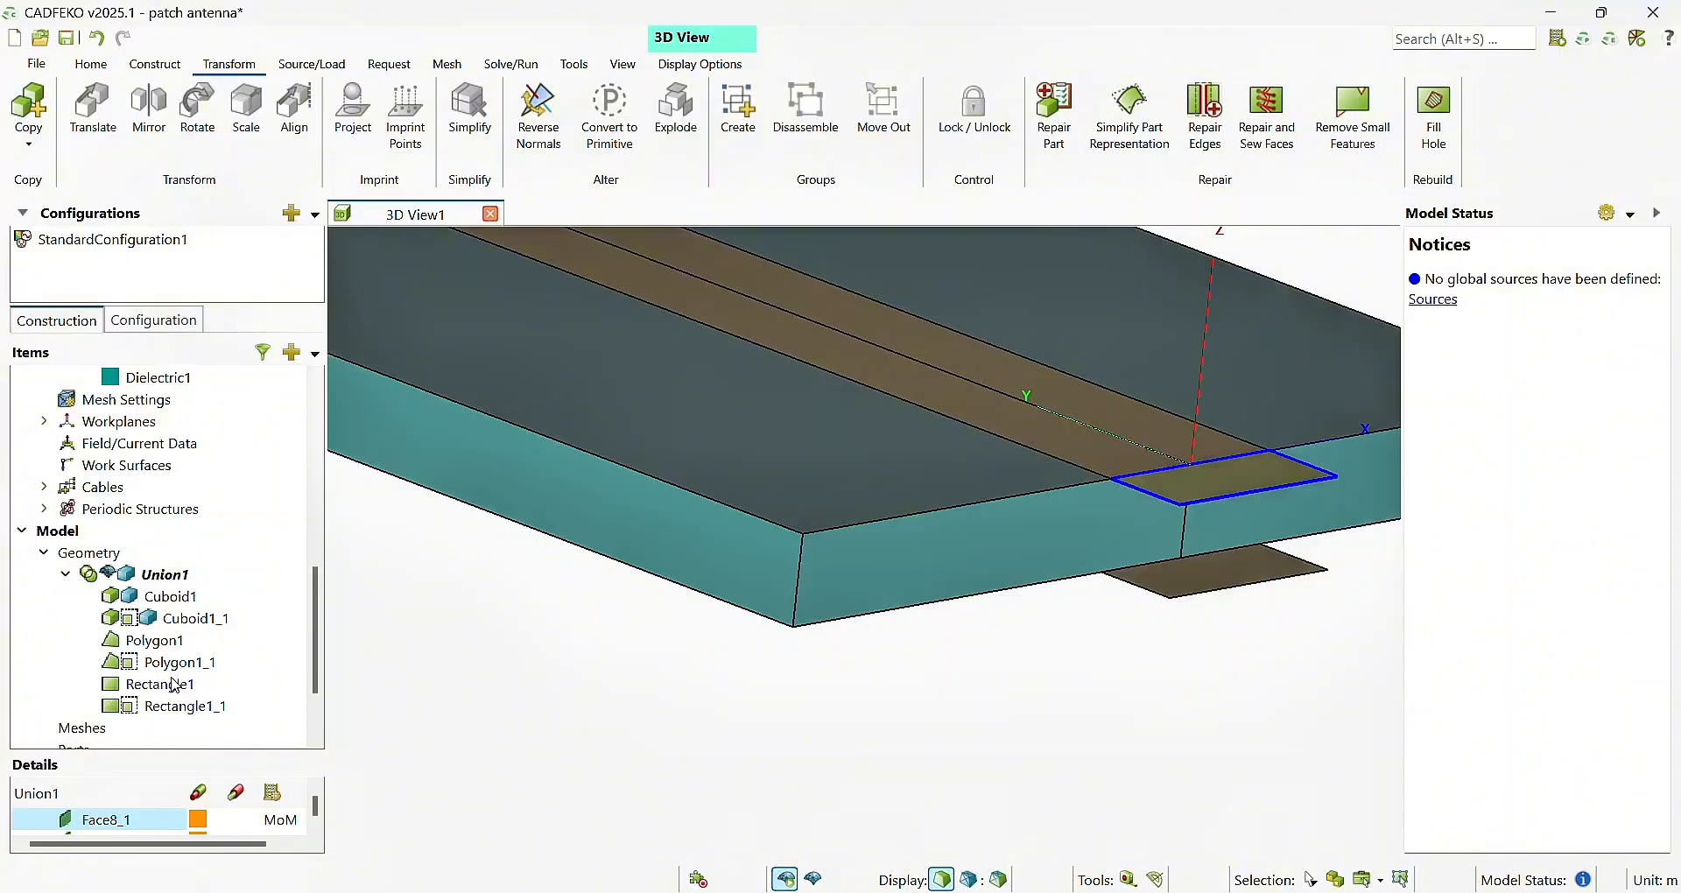
# - Examine Rectangle1's base corner, width and depth against the 3D geometry, and close its definition without changes
pyautogui.click(175, 685)
pyautogui.doubleClick(175, 685)
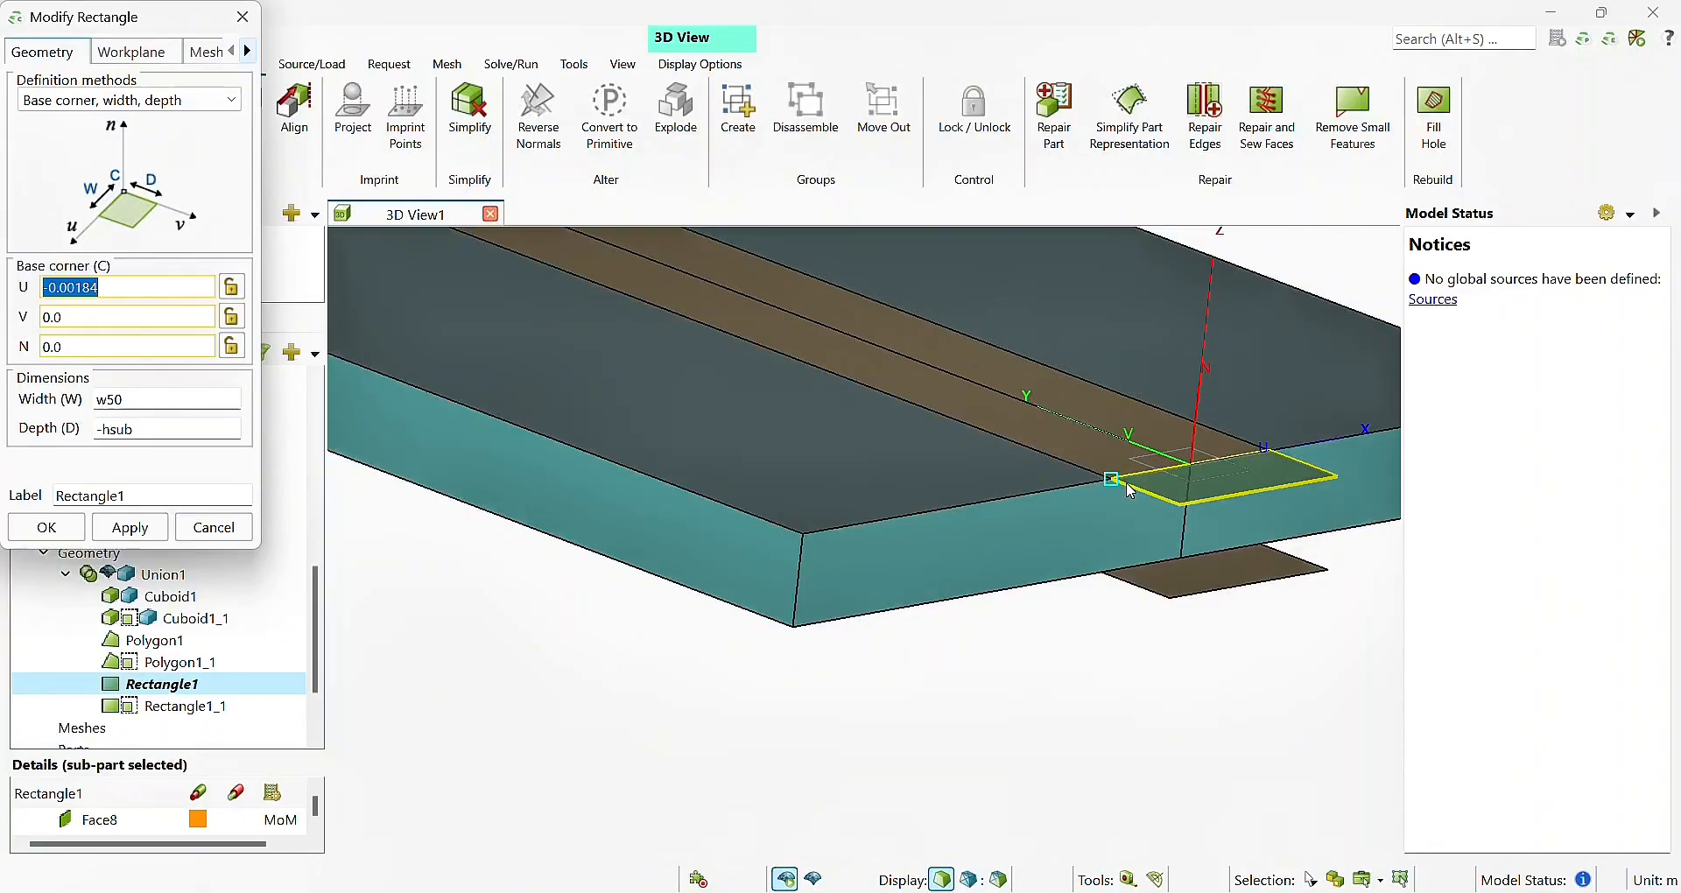
pyautogui.moveTo(1106, 549); pyautogui.dragTo(1297, 409)
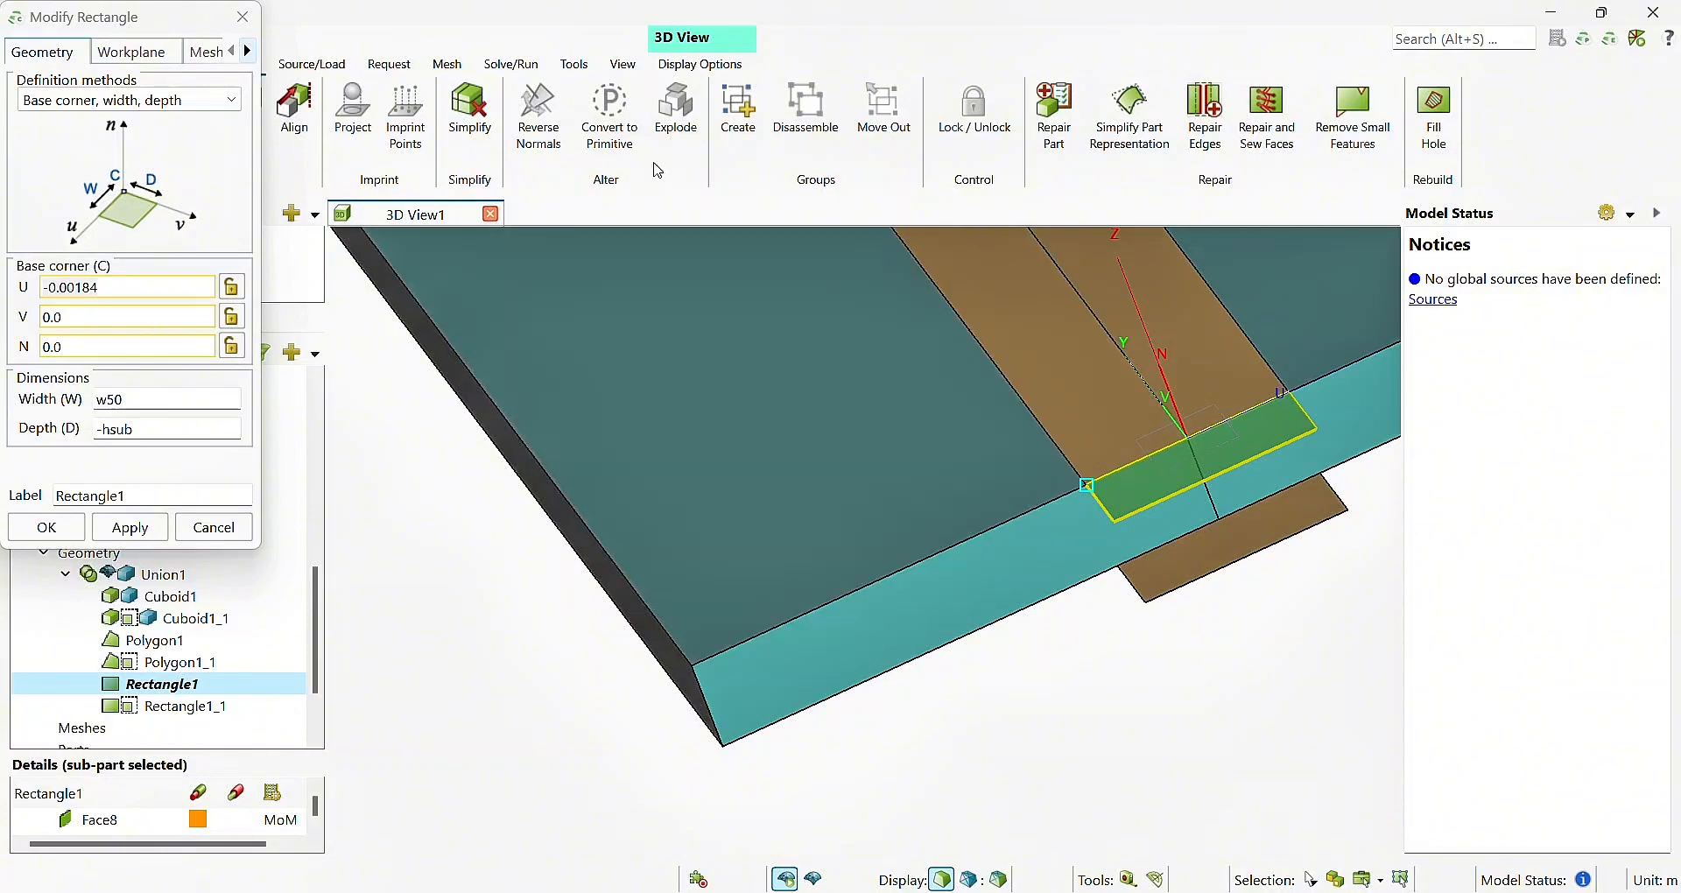
pyautogui.click(242, 17)
# - Use a temporary line to read the corner coordinates where Rectangle1 meets the microstrip line, and close it without creating it
pyautogui.click(155, 64)
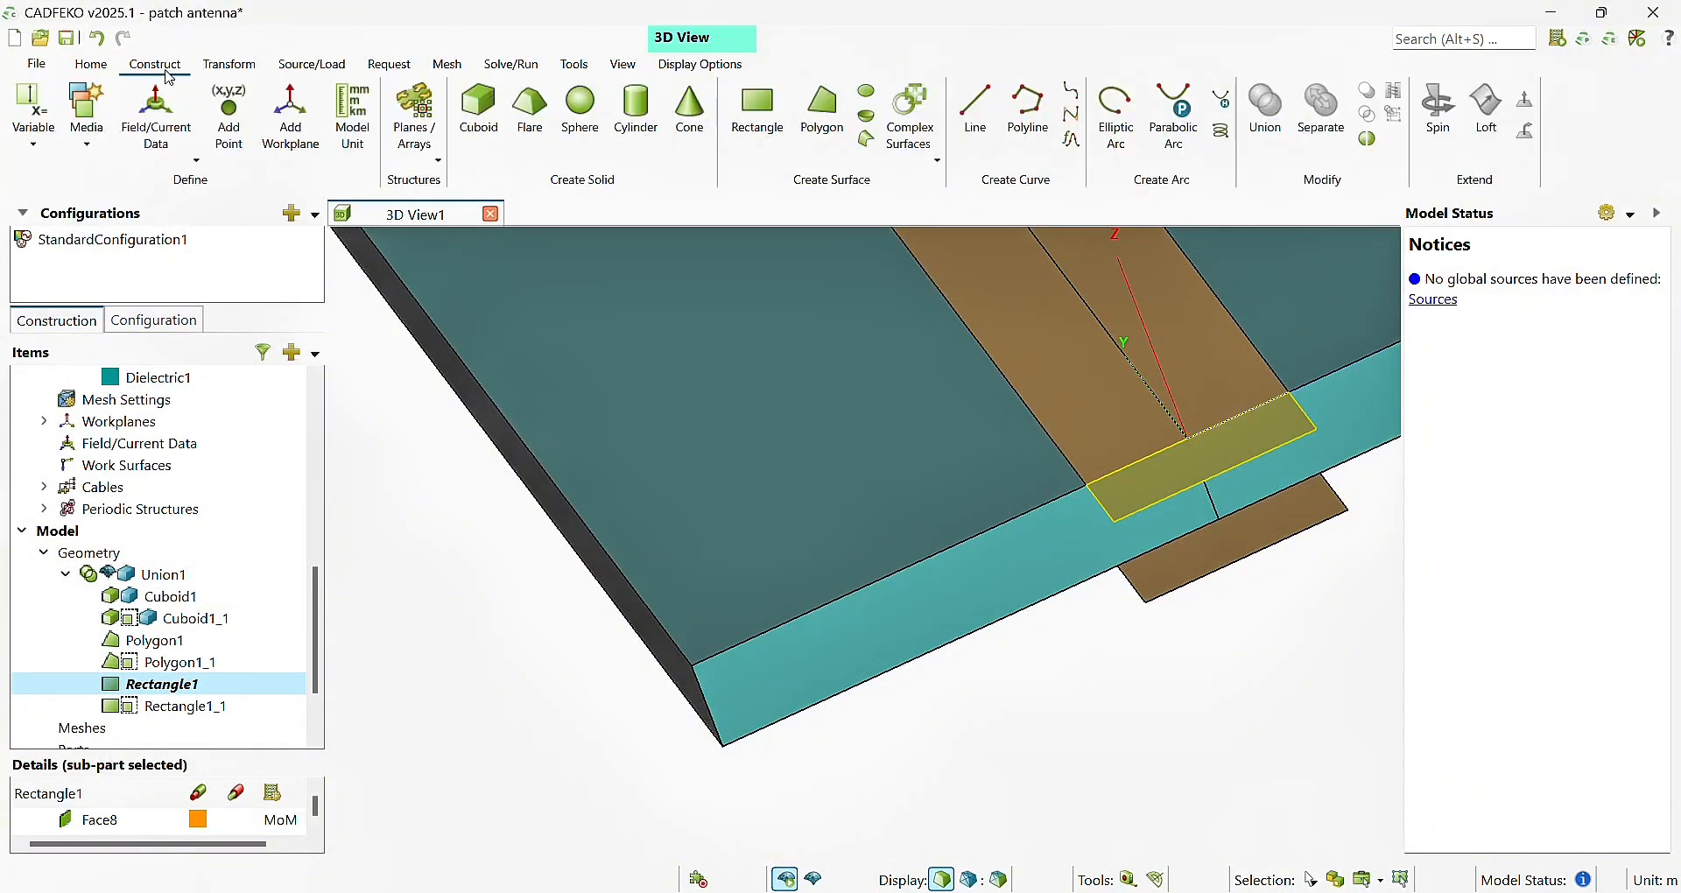
pyautogui.click(978, 127)
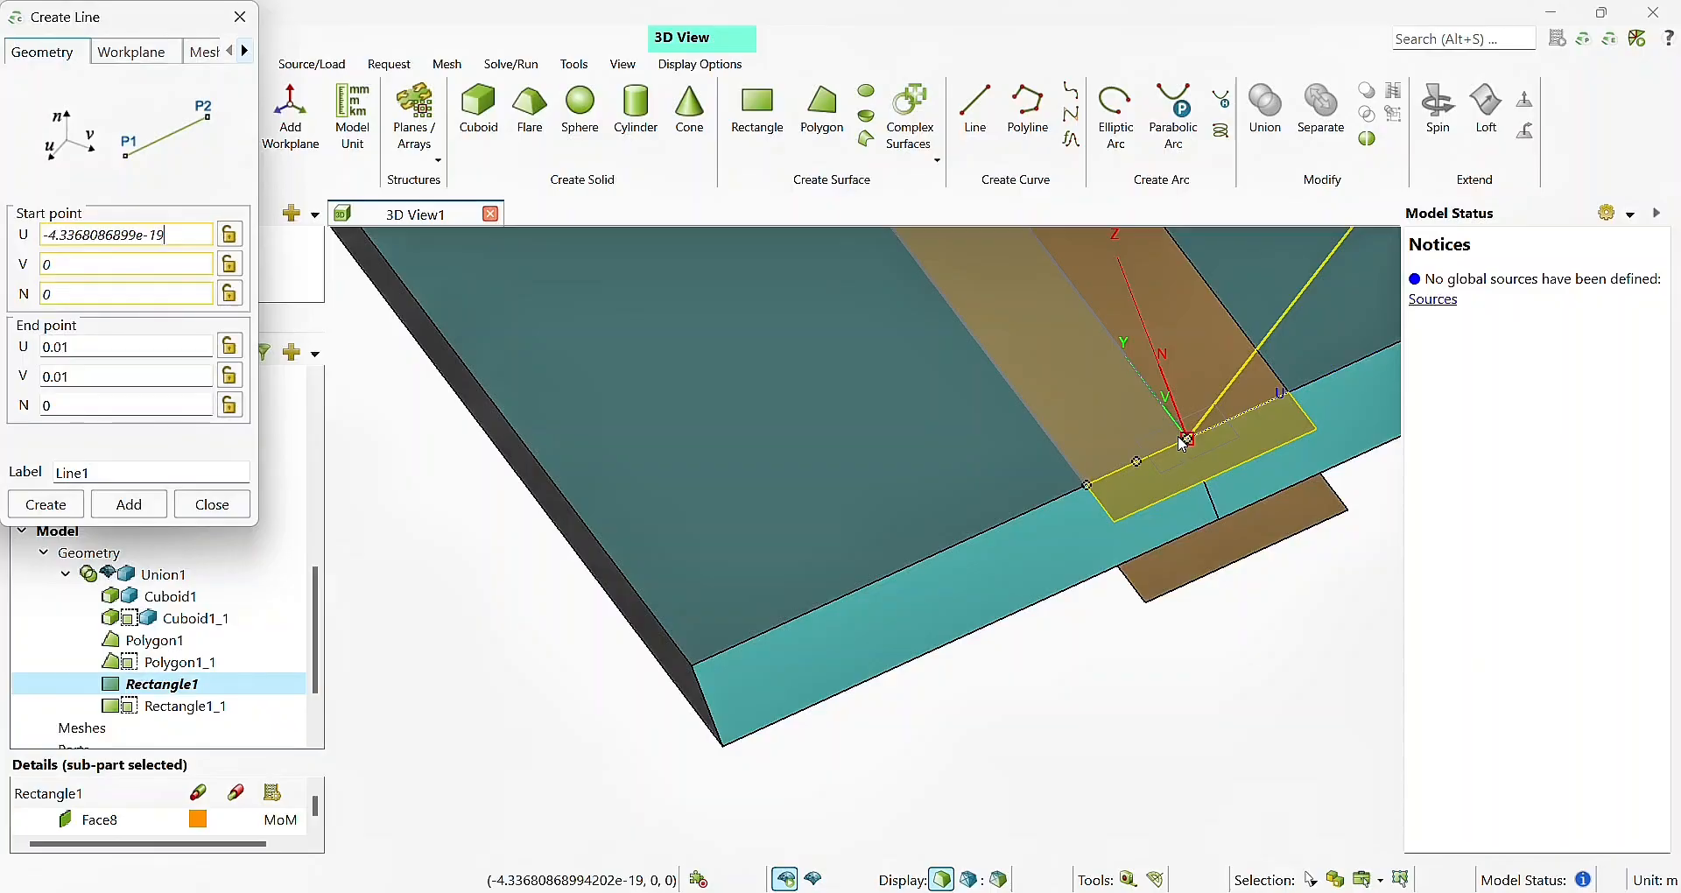
pyautogui.click(1088, 484)
pyautogui.click(1289, 392)
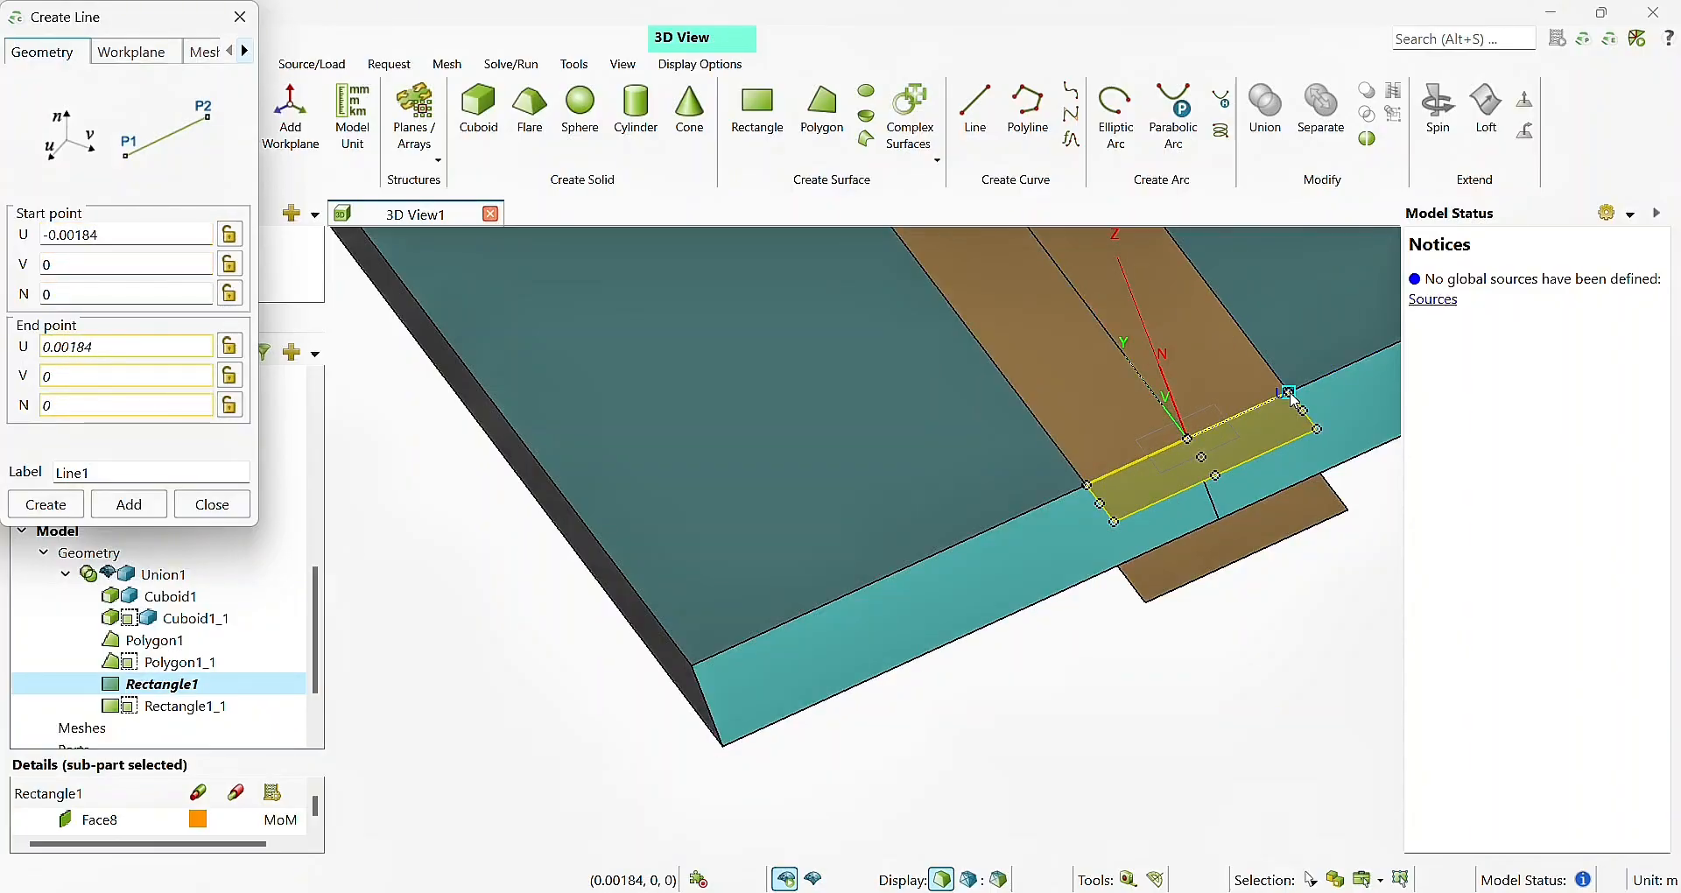
pyautogui.doubleClick(48, 264)
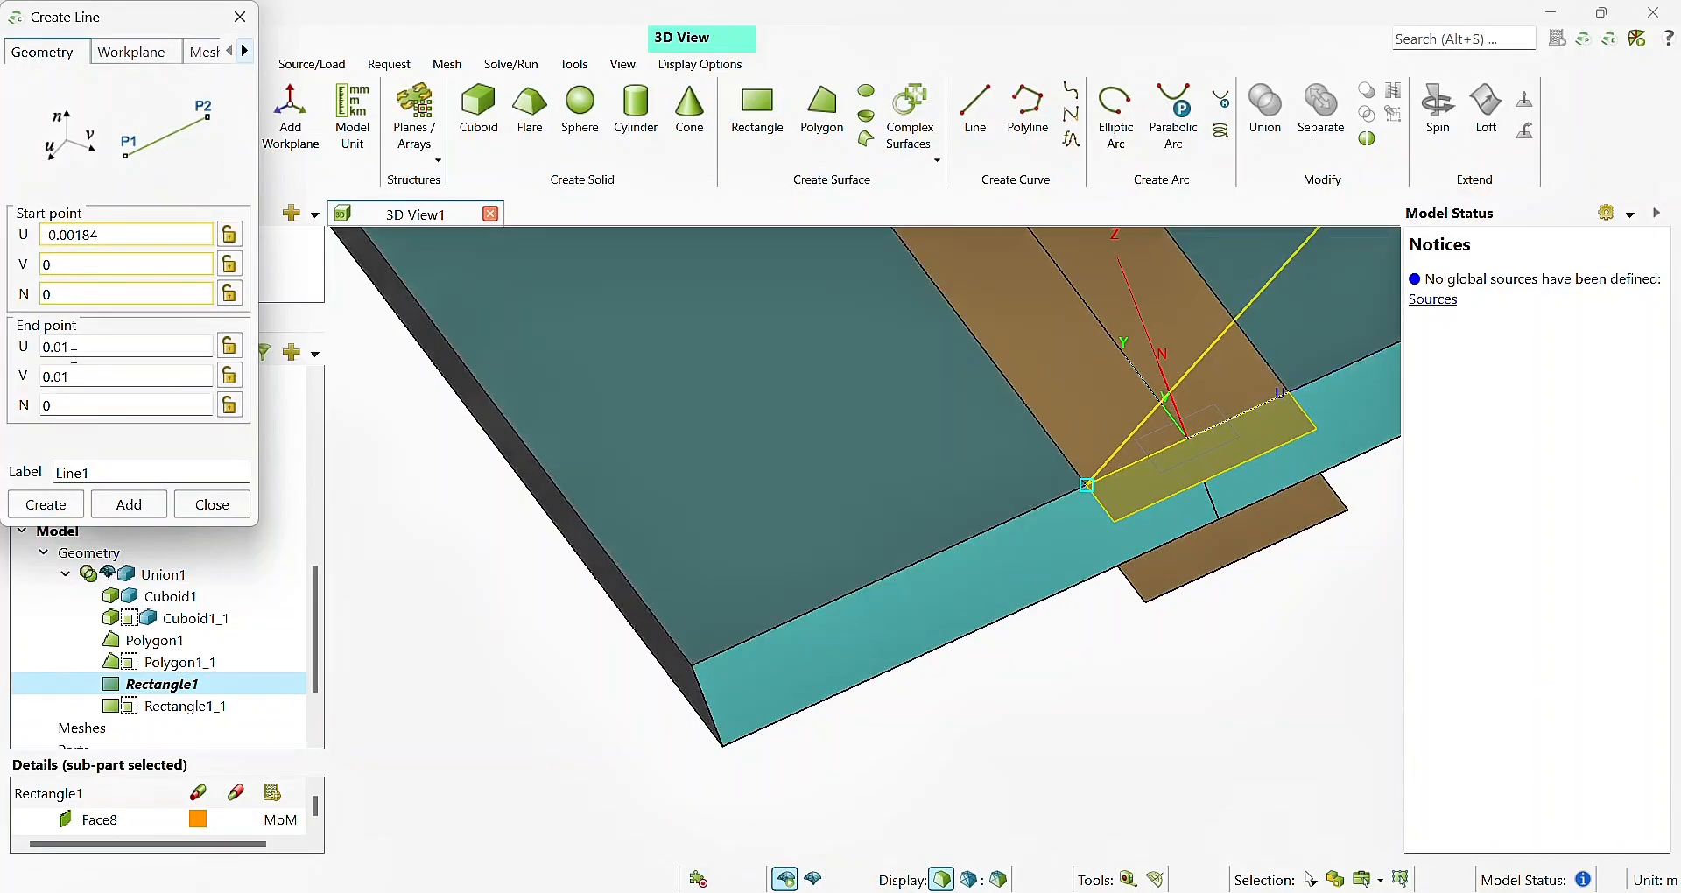
pyautogui.click(74, 351)
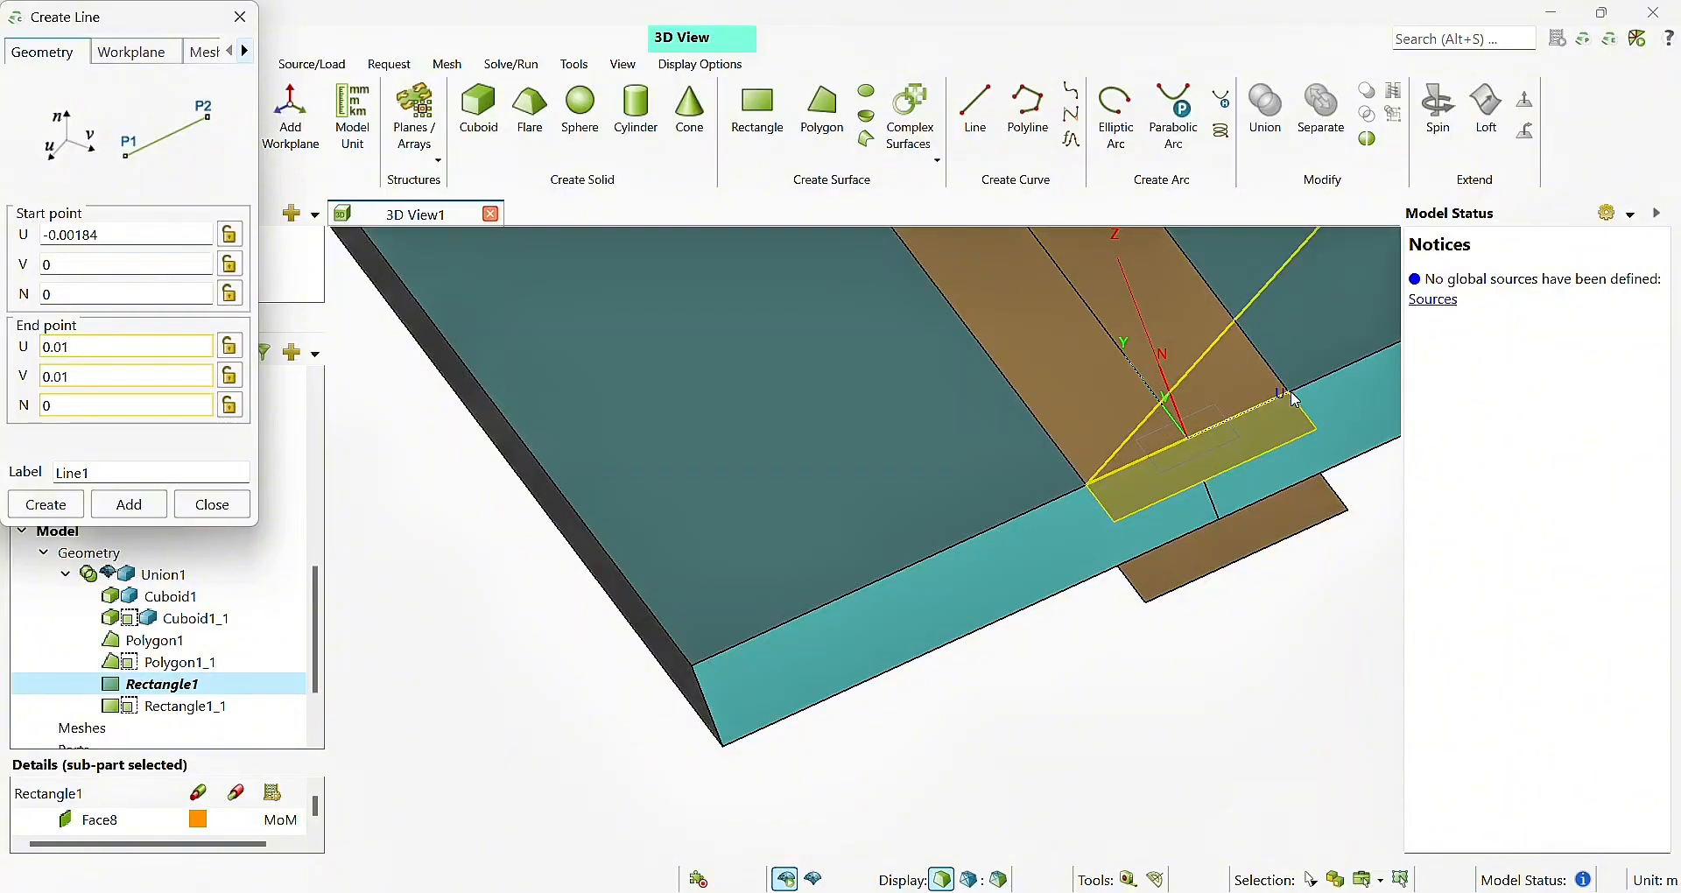
pyautogui.click(240, 16)
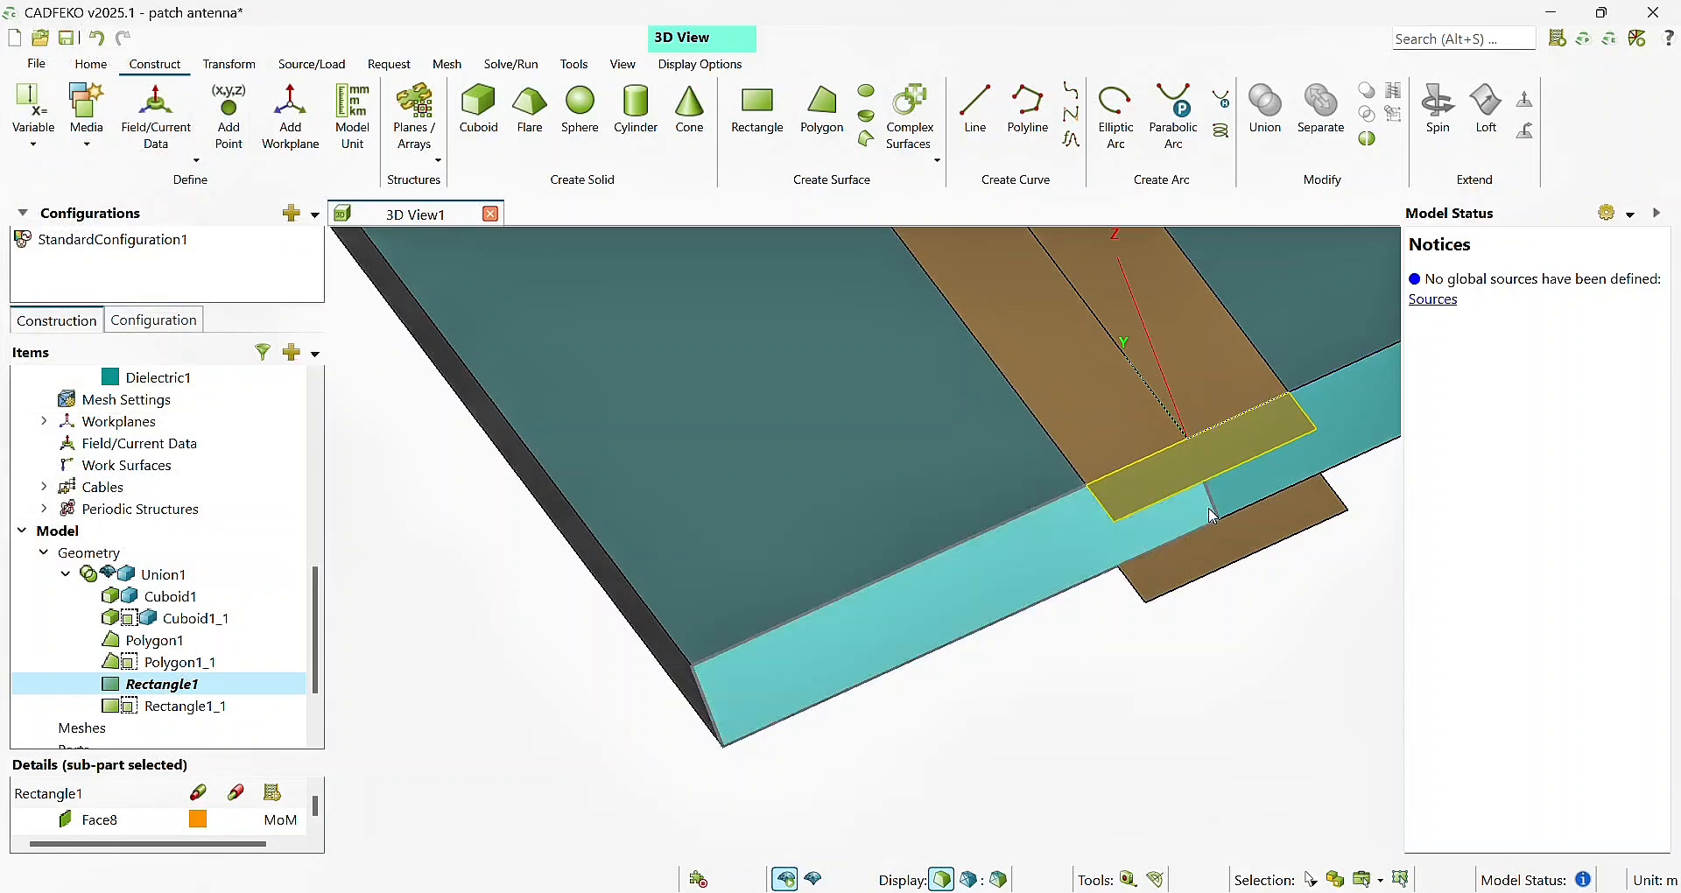
# - Recheck Rectangle1's width and depth expressions at the substrate's feed edge, and close the definition unchanged
pyautogui.doubleClick(164, 692)
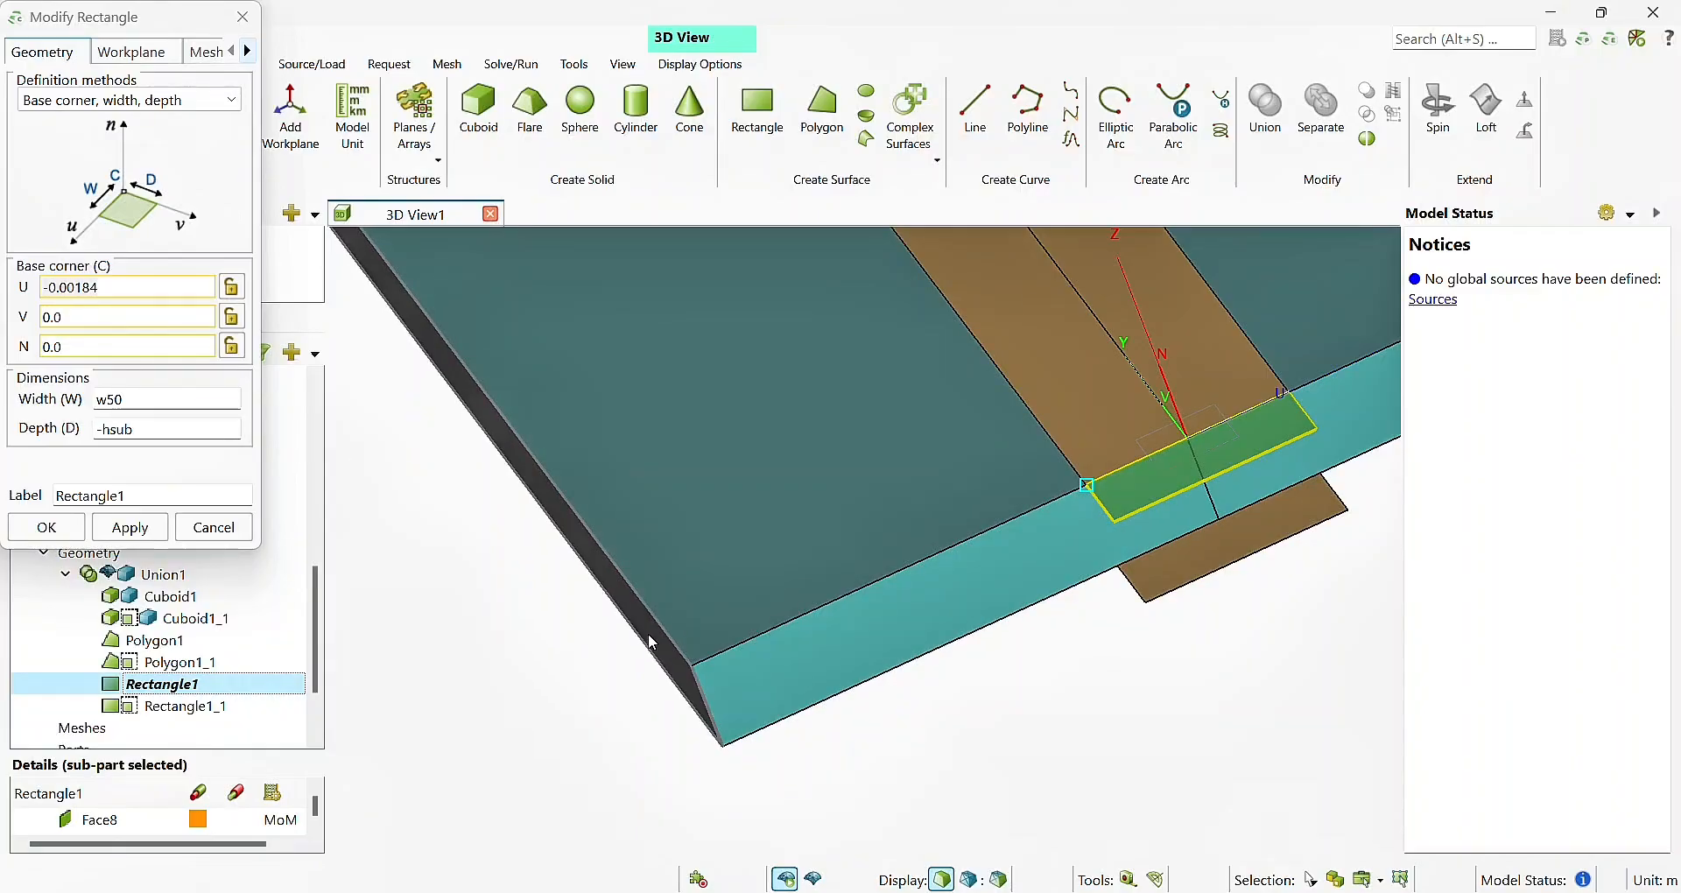
pyautogui.click(653, 643)
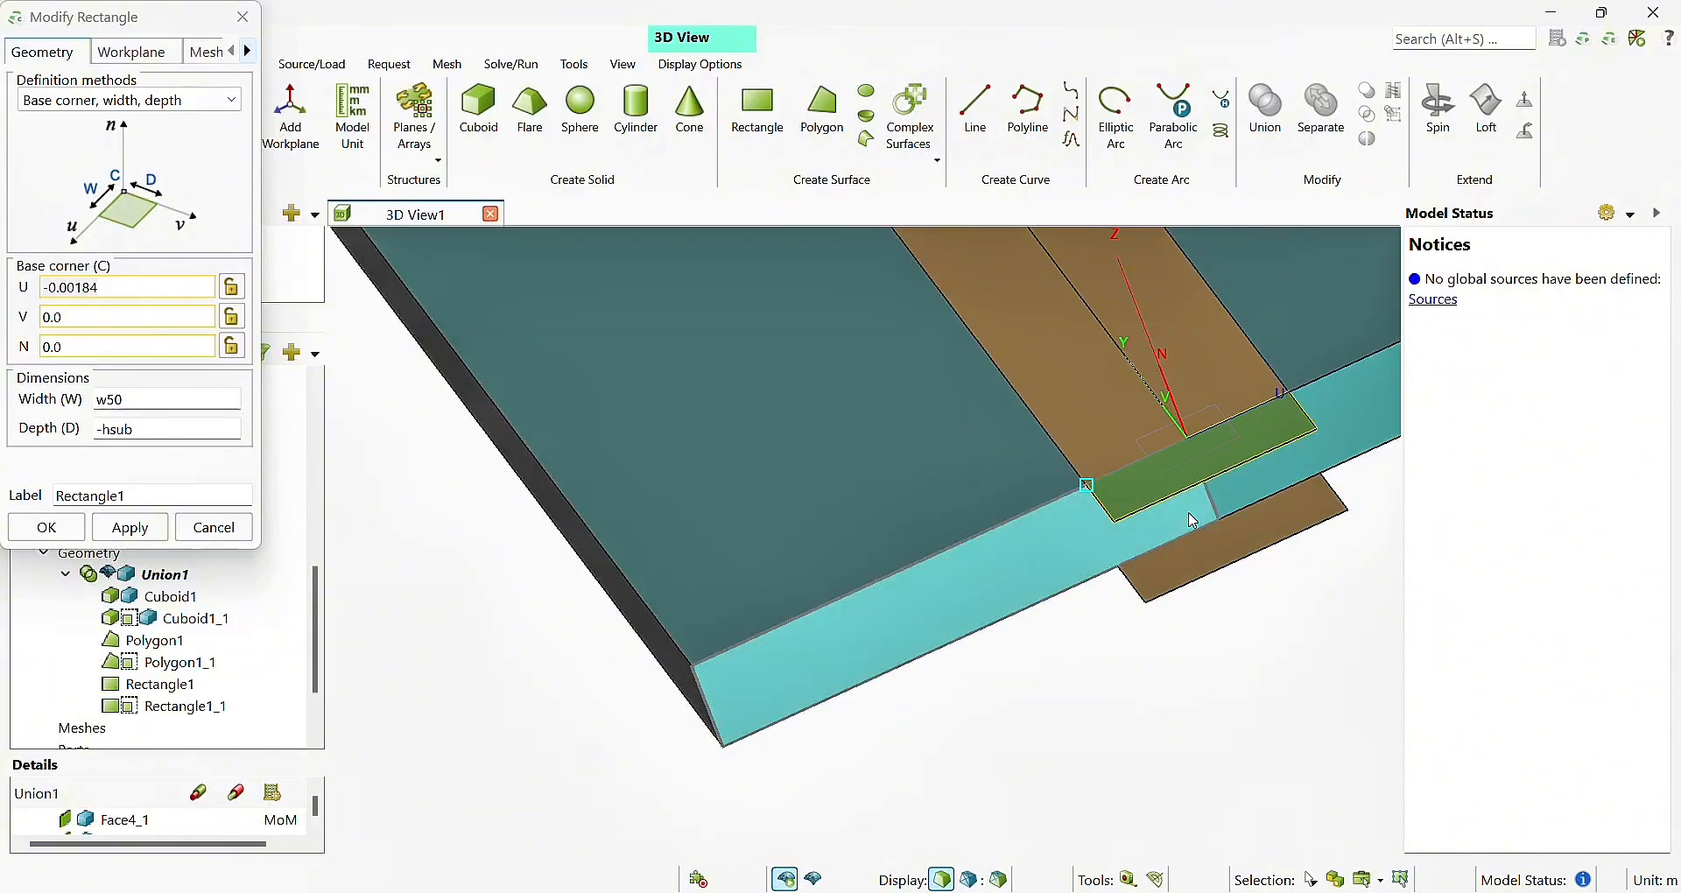
pyautogui.click(244, 17)
# - Examine the copy and transform options with the upper and lower strip extensions at the feed edge selected, without copying either one
pyautogui.click(1149, 480)
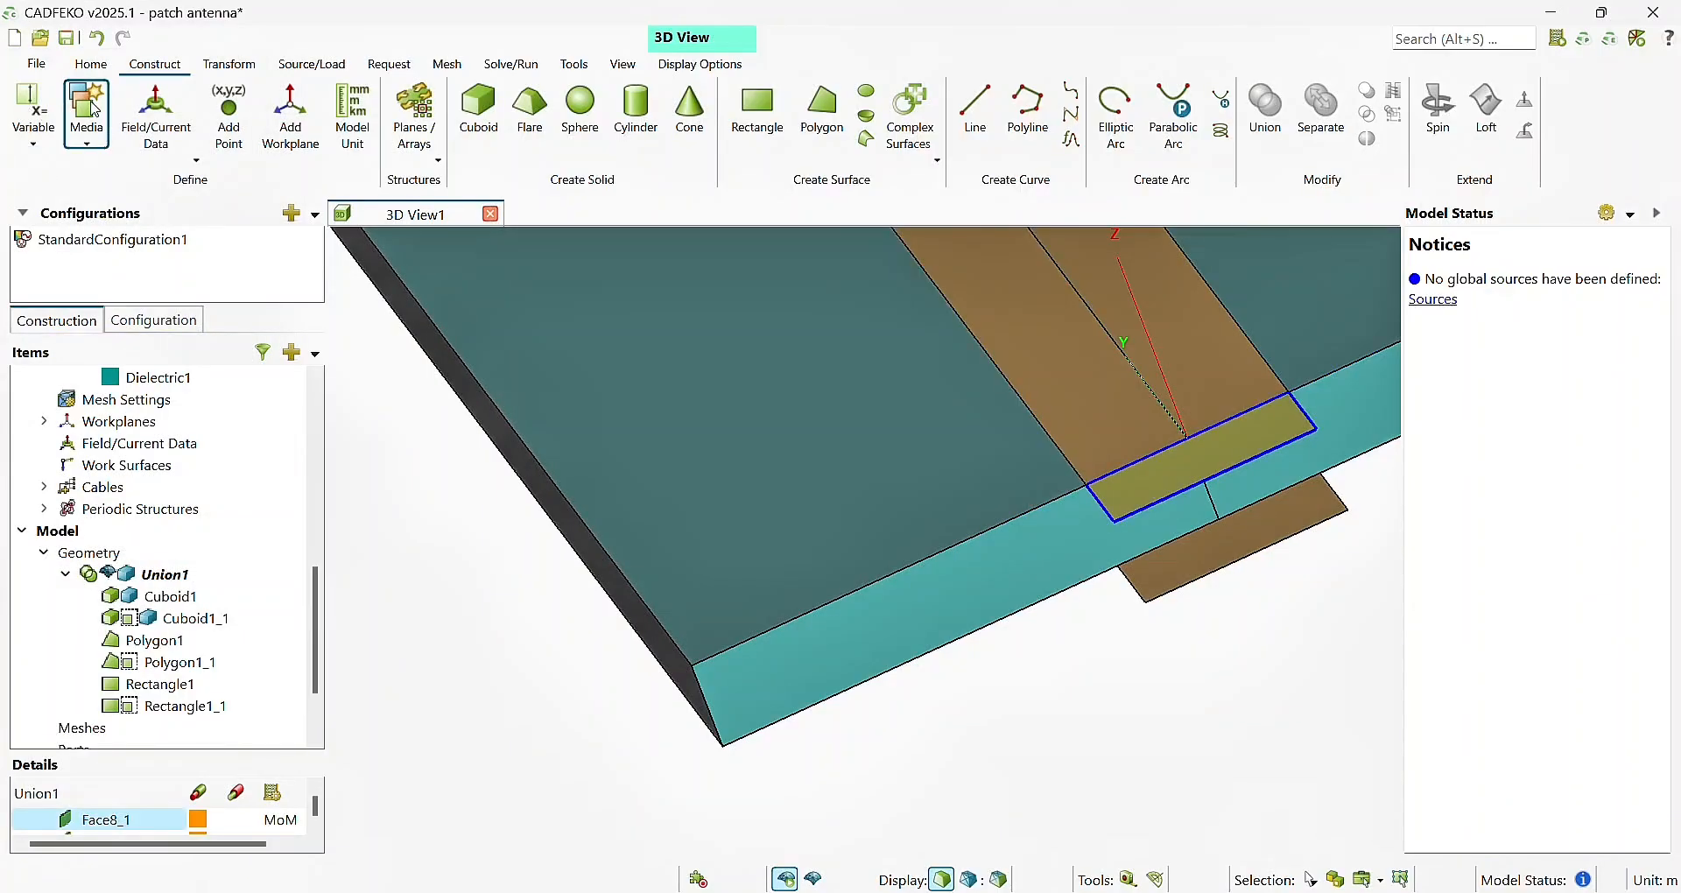
pyautogui.click(231, 65)
pyautogui.click(29, 131)
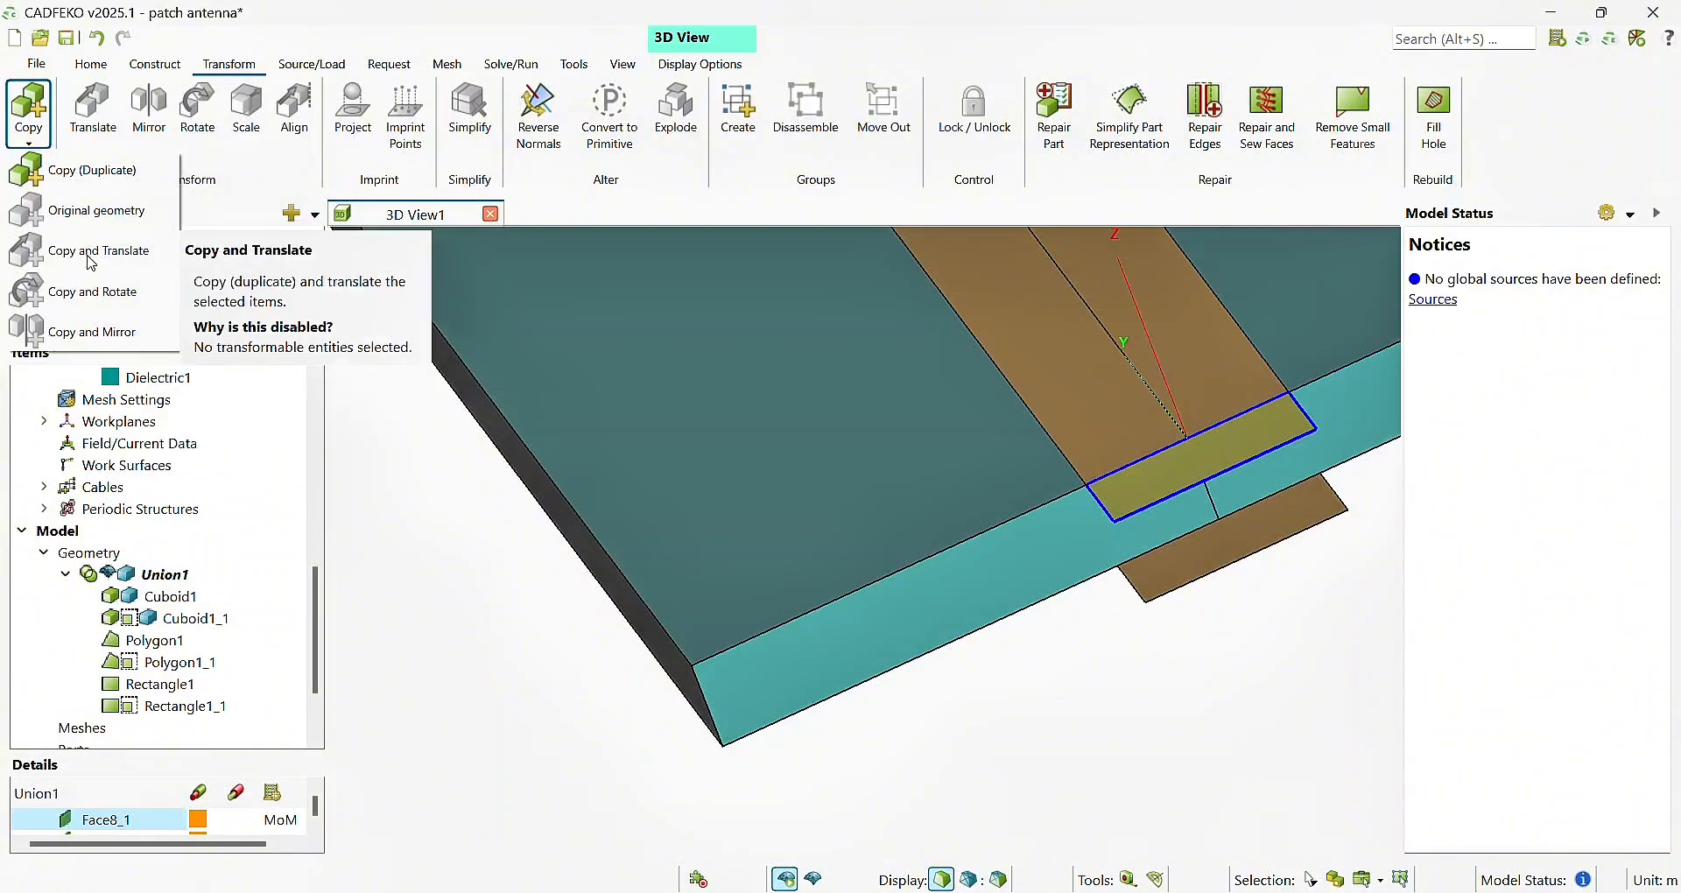
pyautogui.click(1203, 568)
pyautogui.click(1203, 564)
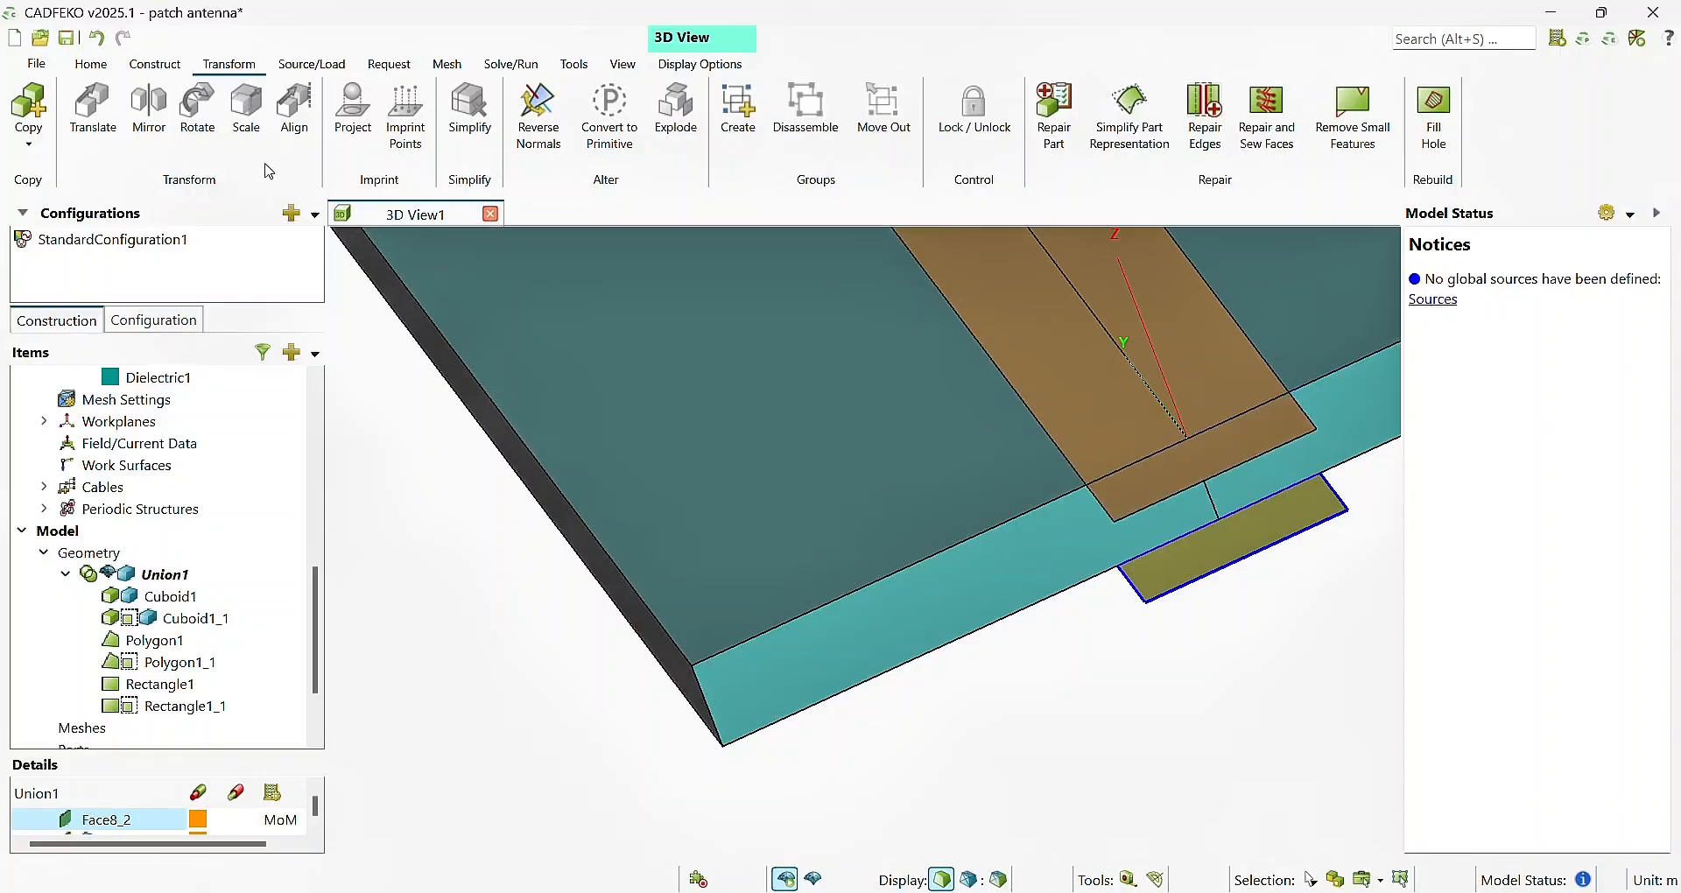
pyautogui.click(29, 130)
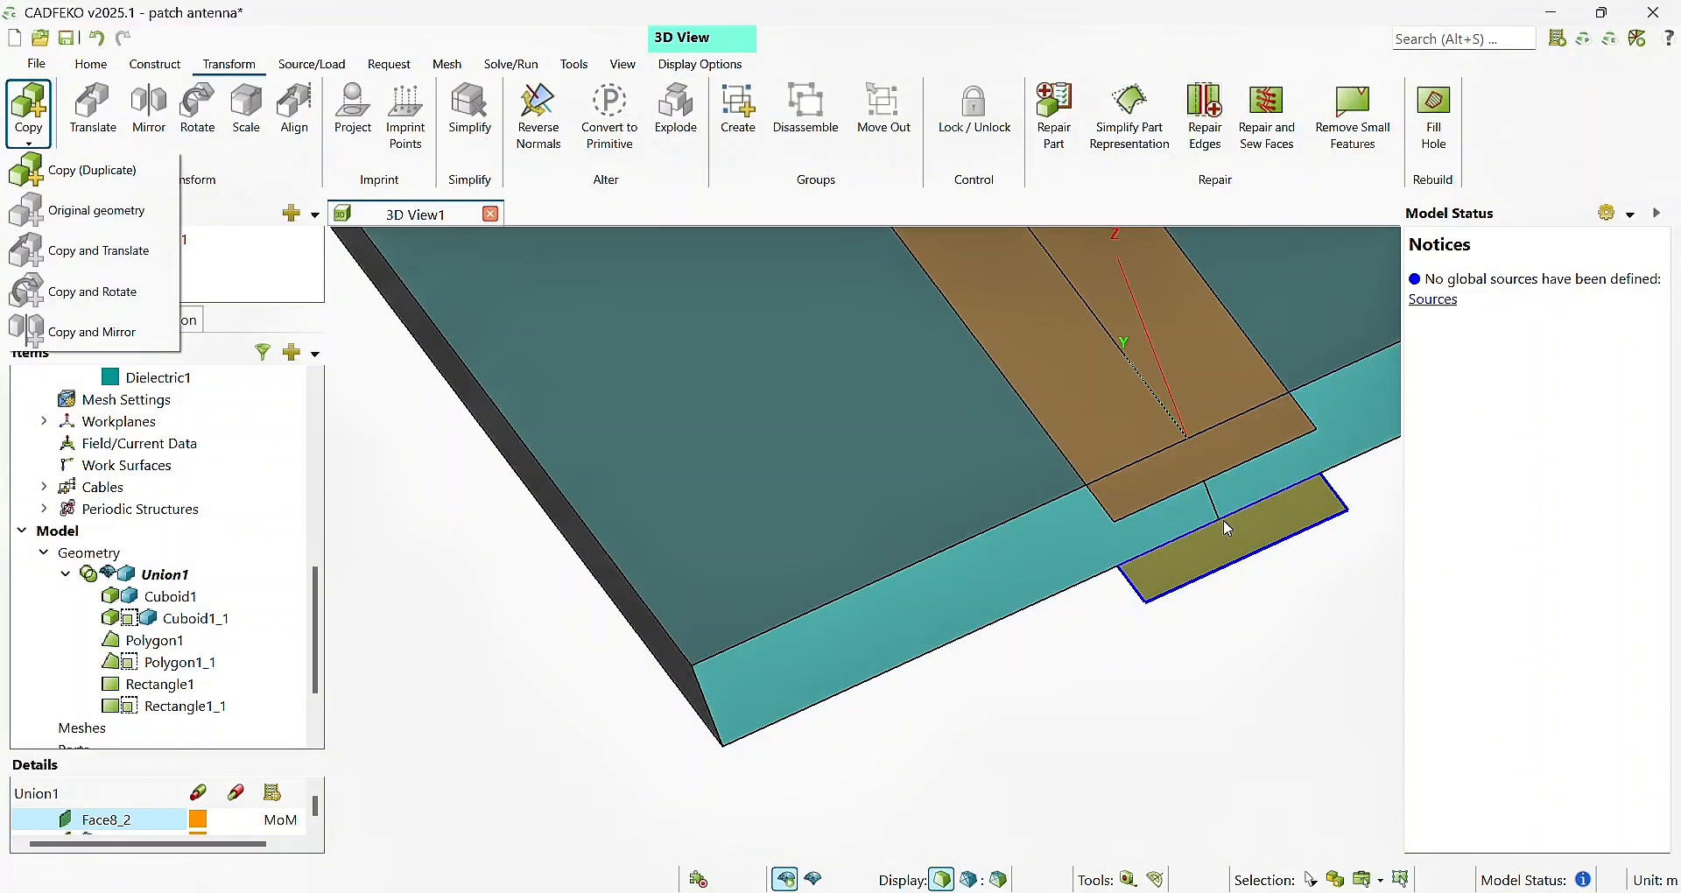
pyautogui.click(1081, 658)
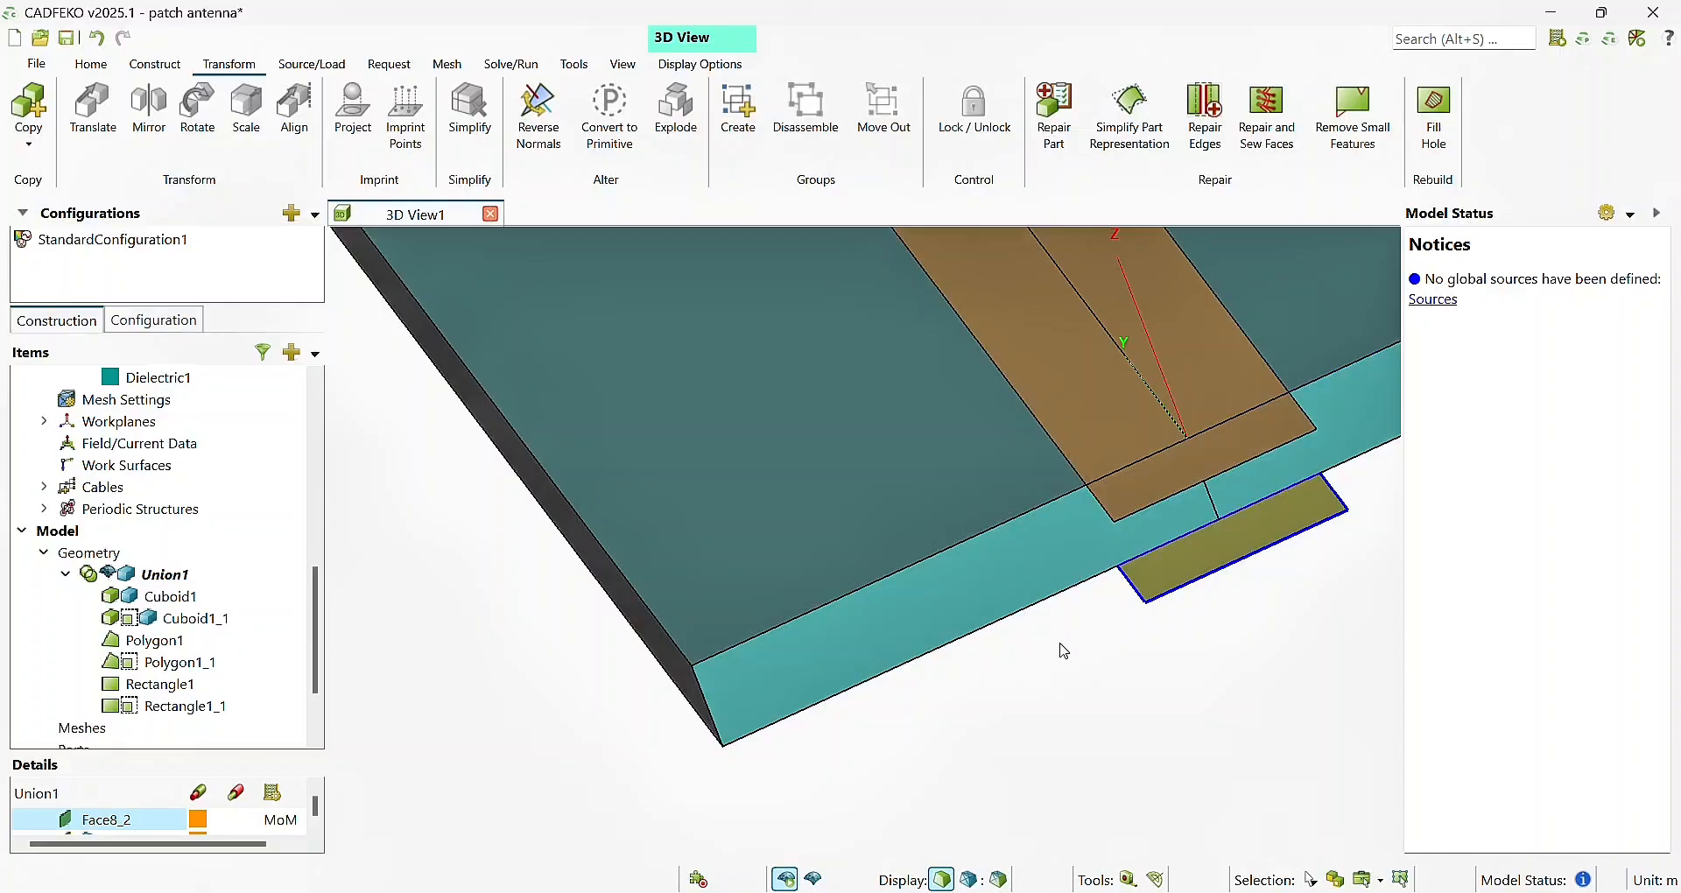
pyautogui.moveTo(1059, 645)
pyautogui.mouseDown()
pyautogui.moveTo(818, 698)
pyautogui.moveTo(983, 725)
pyautogui.moveTo(983, 686)
pyautogui.moveTo(1049, 640)
pyautogui.mouseUp()
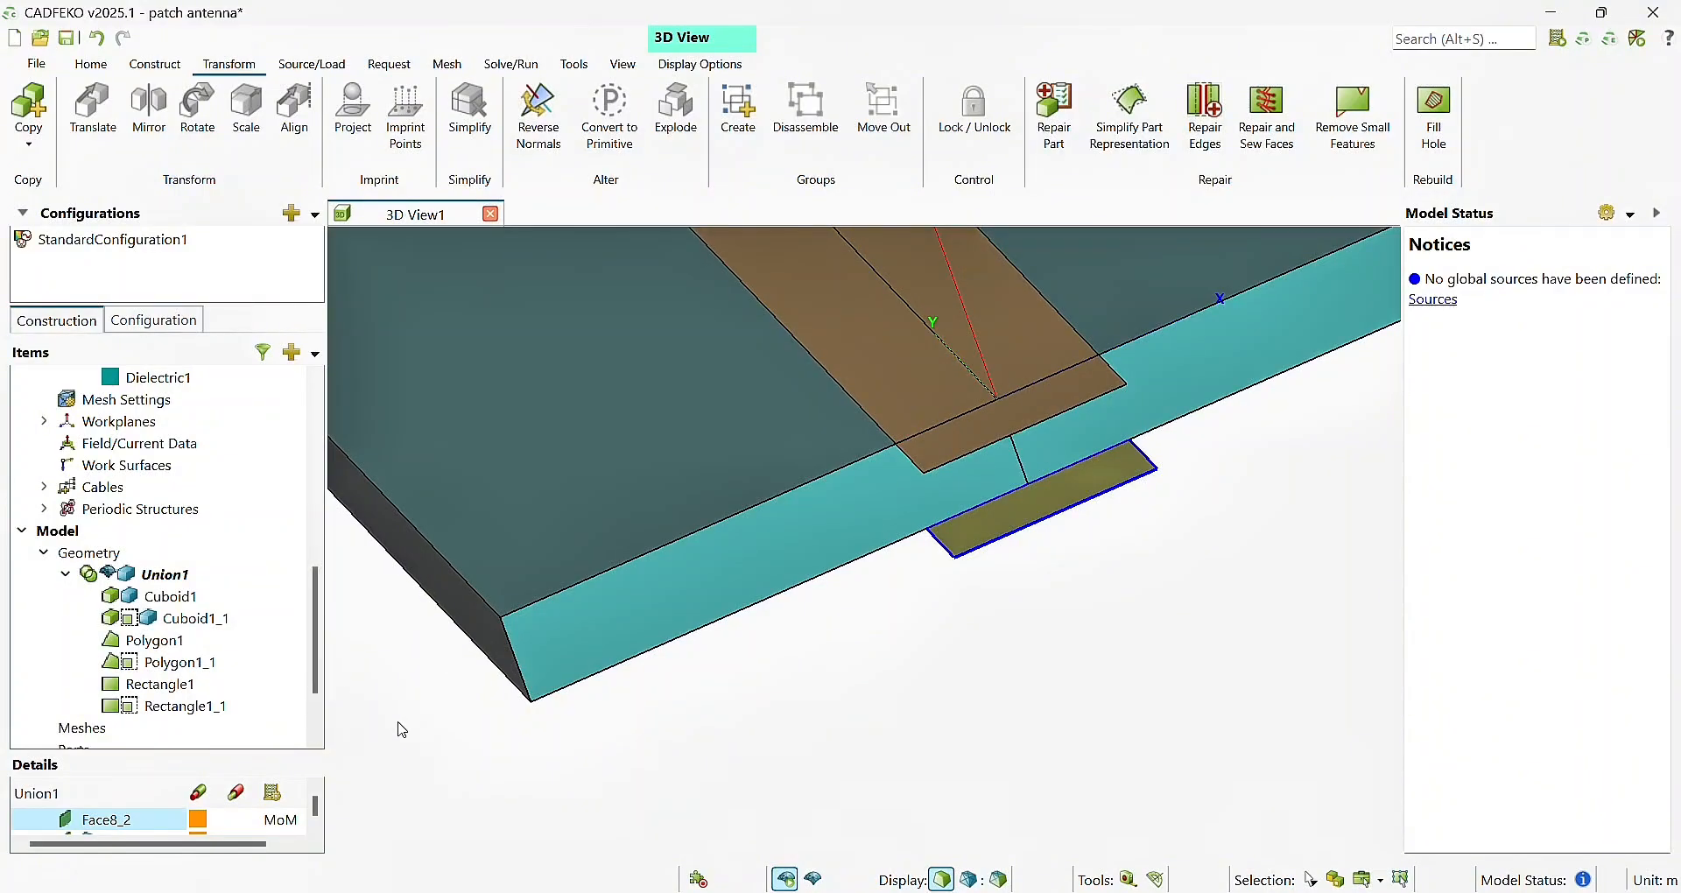
# - Undo the changes that removed the vertical feed faces and their edge port, and inspect the feed structure from both sides
pyautogui.hotkey('ctrl', 'z')
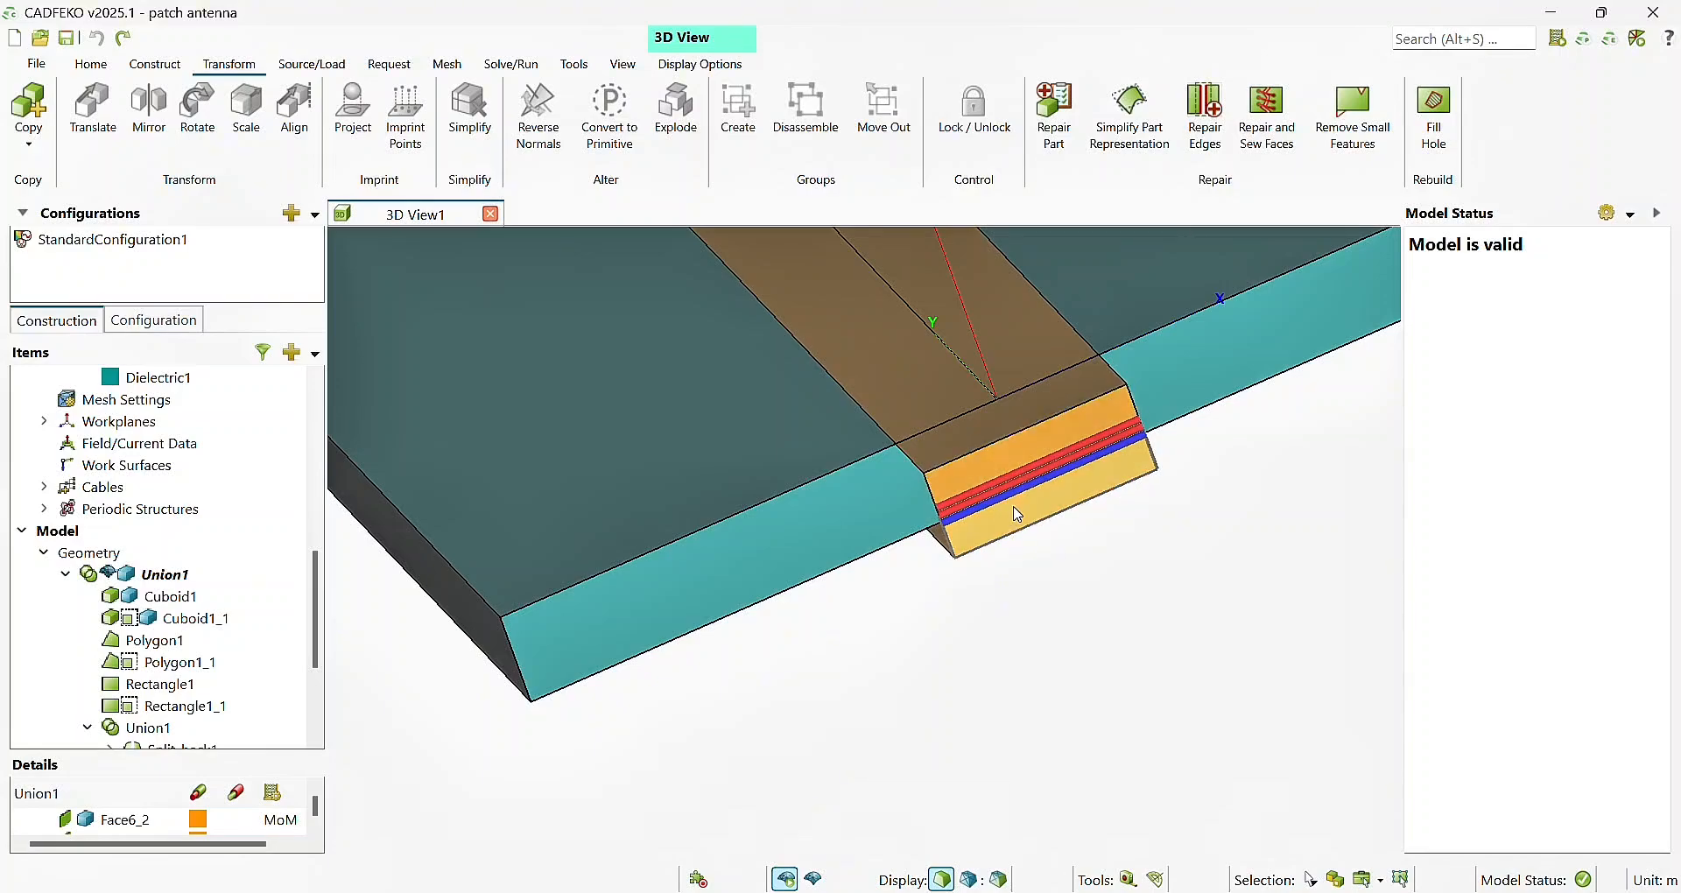
pyautogui.moveTo(837, 531); pyautogui.dragTo(1296, 539)
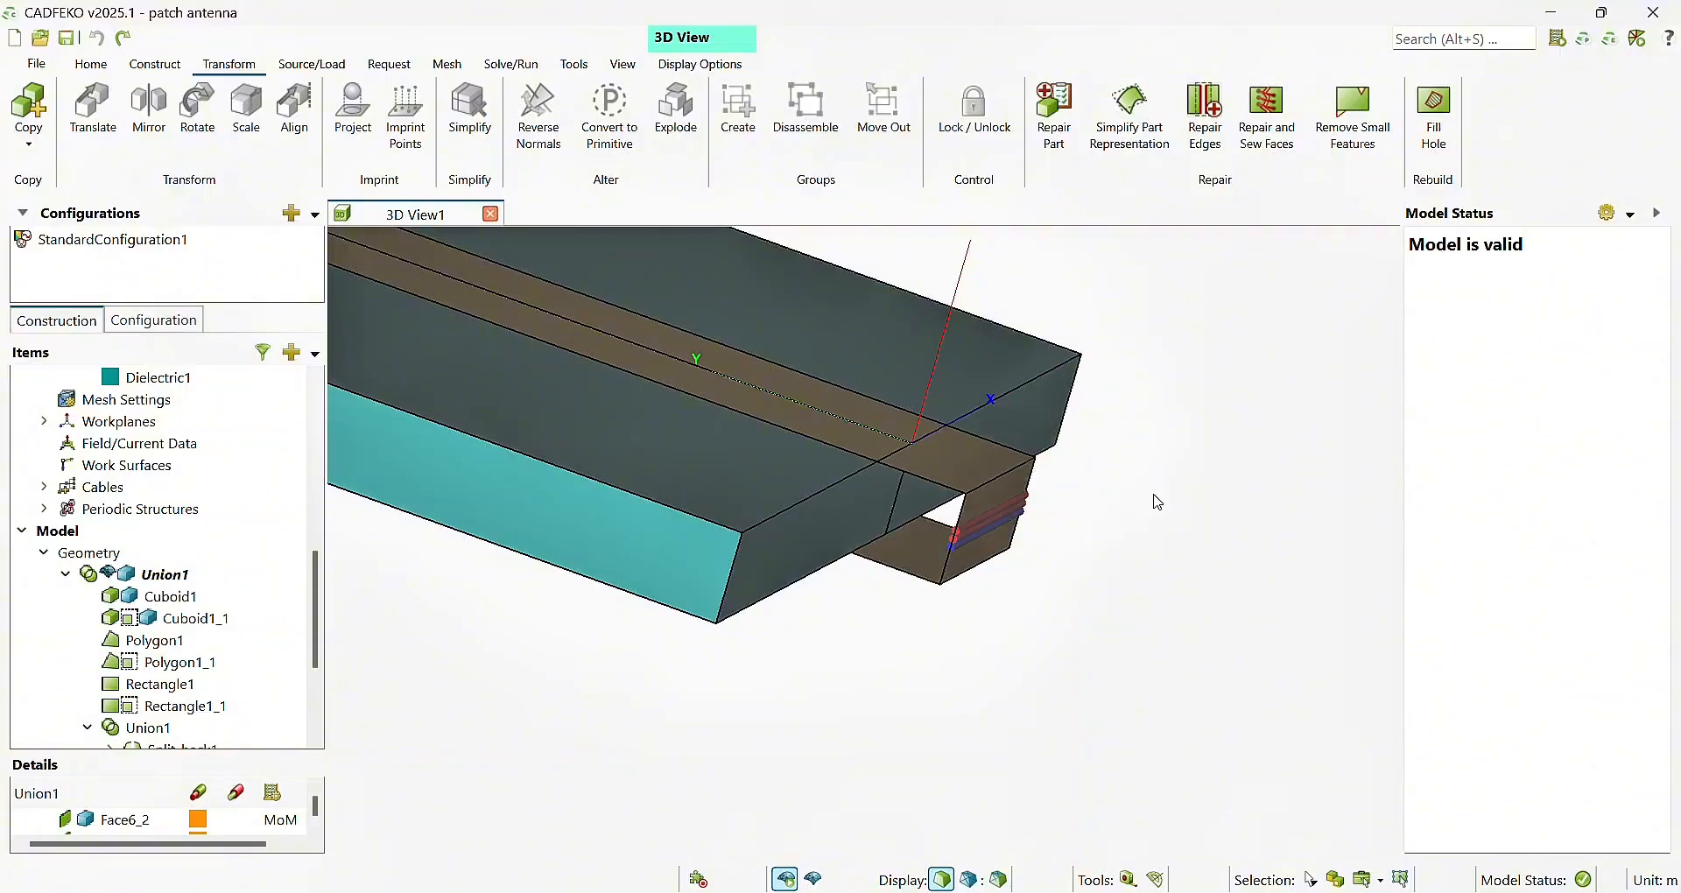
pyautogui.moveTo(1158, 503); pyautogui.dragTo(594, 558)
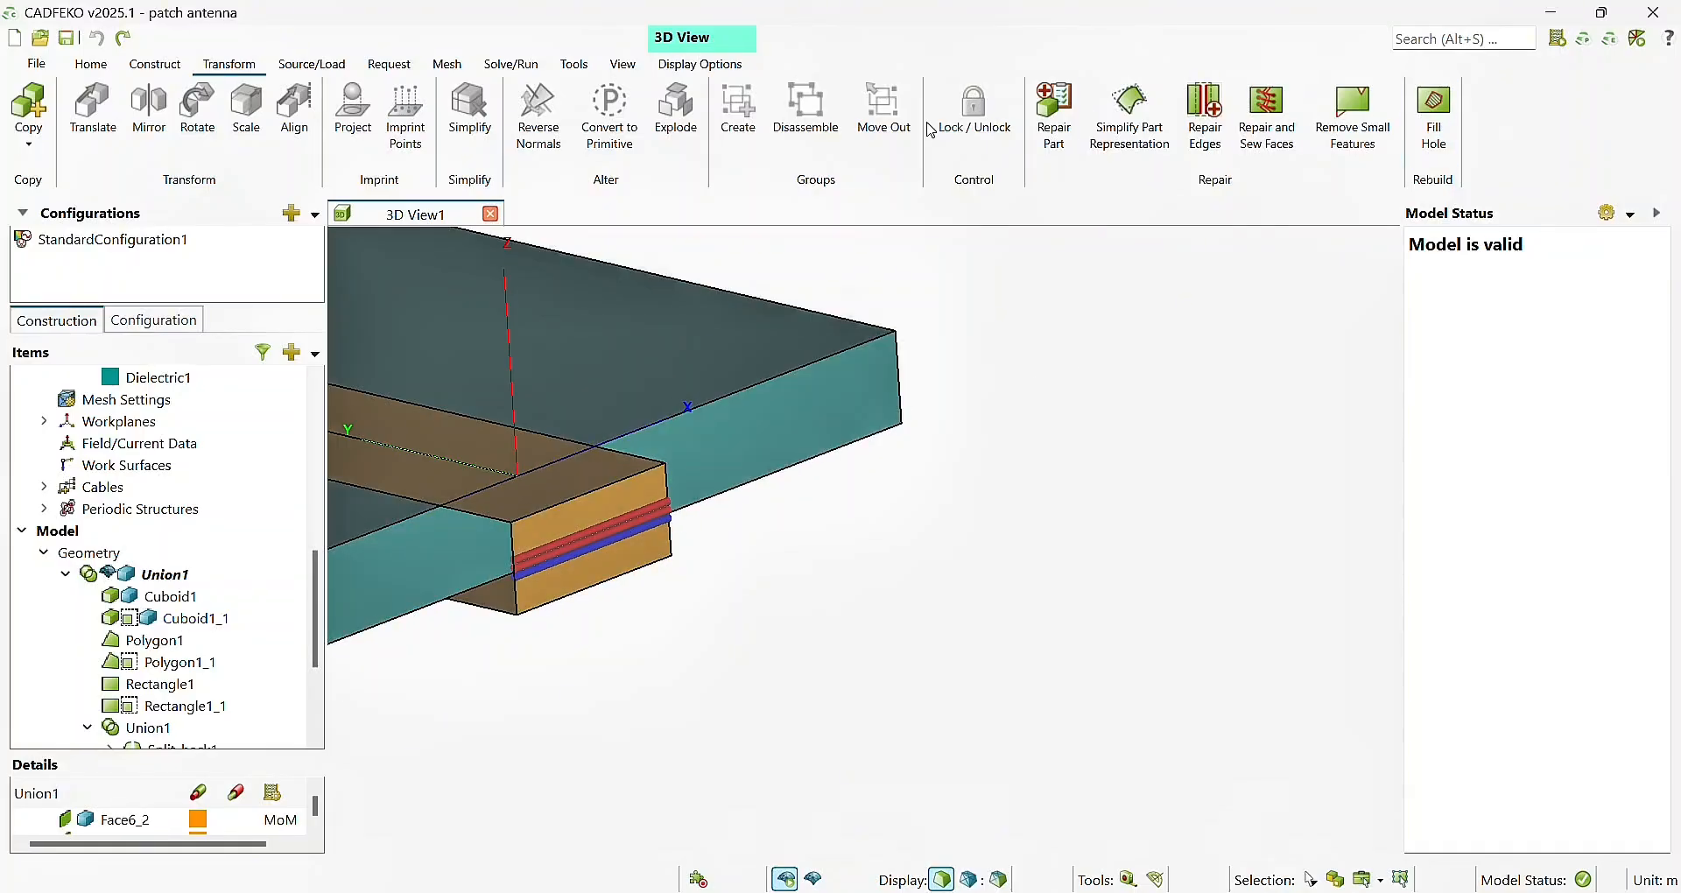
# - Identify the lower and upper vertical feed faces by highlighting Split_back1 and Split_front1 in turn
pyautogui.click(156, 65)
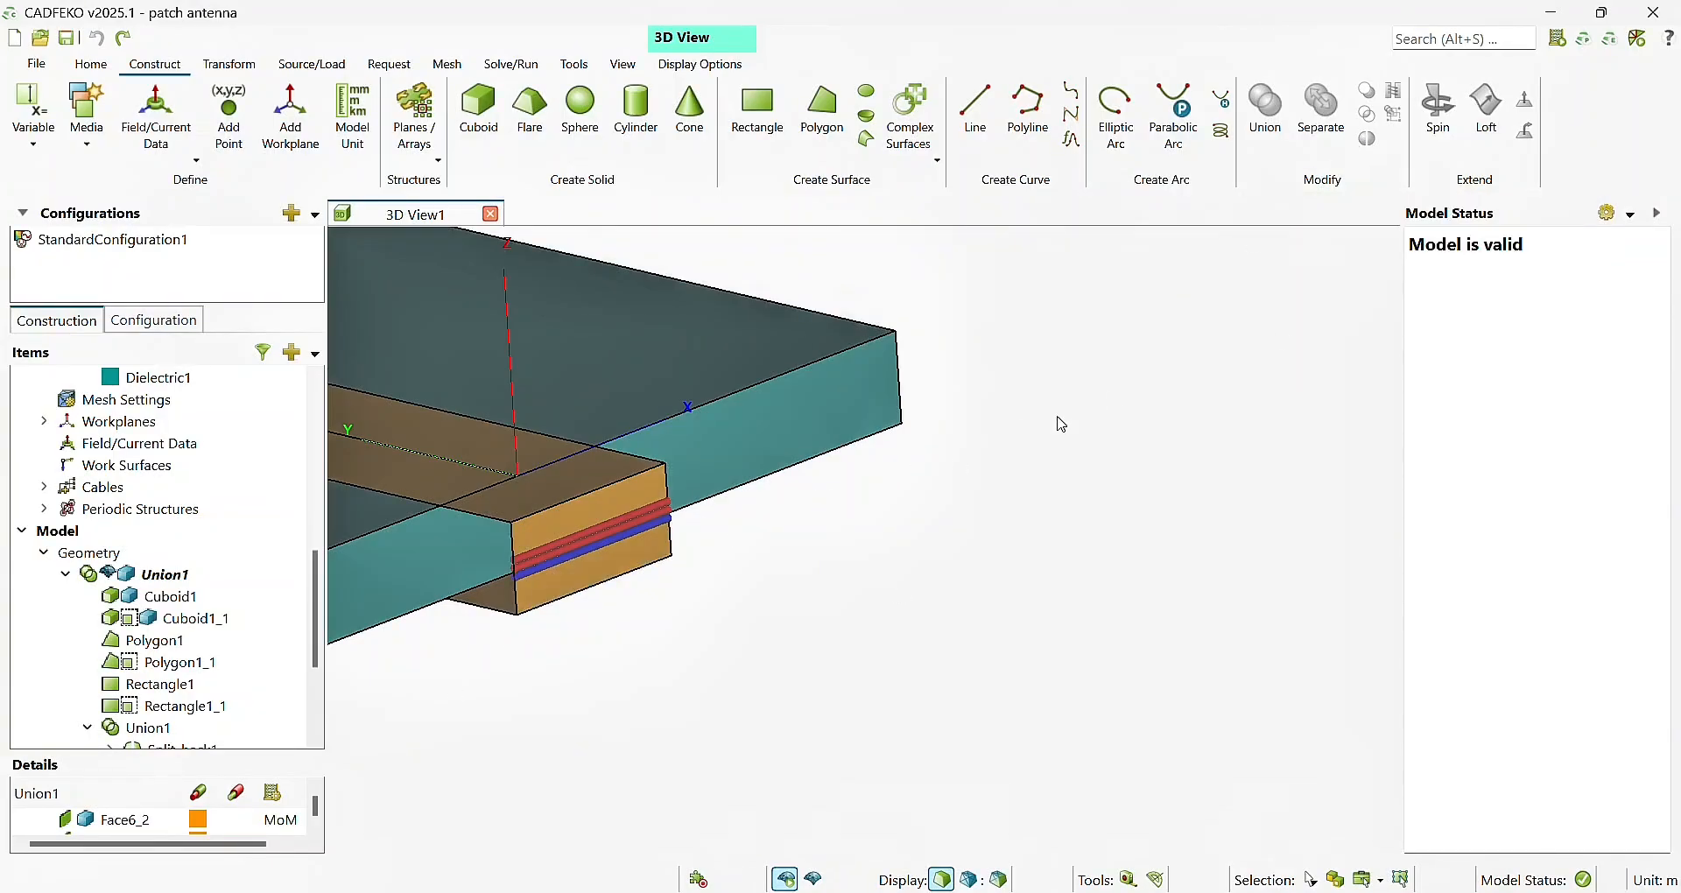
pyautogui.click(591, 515)
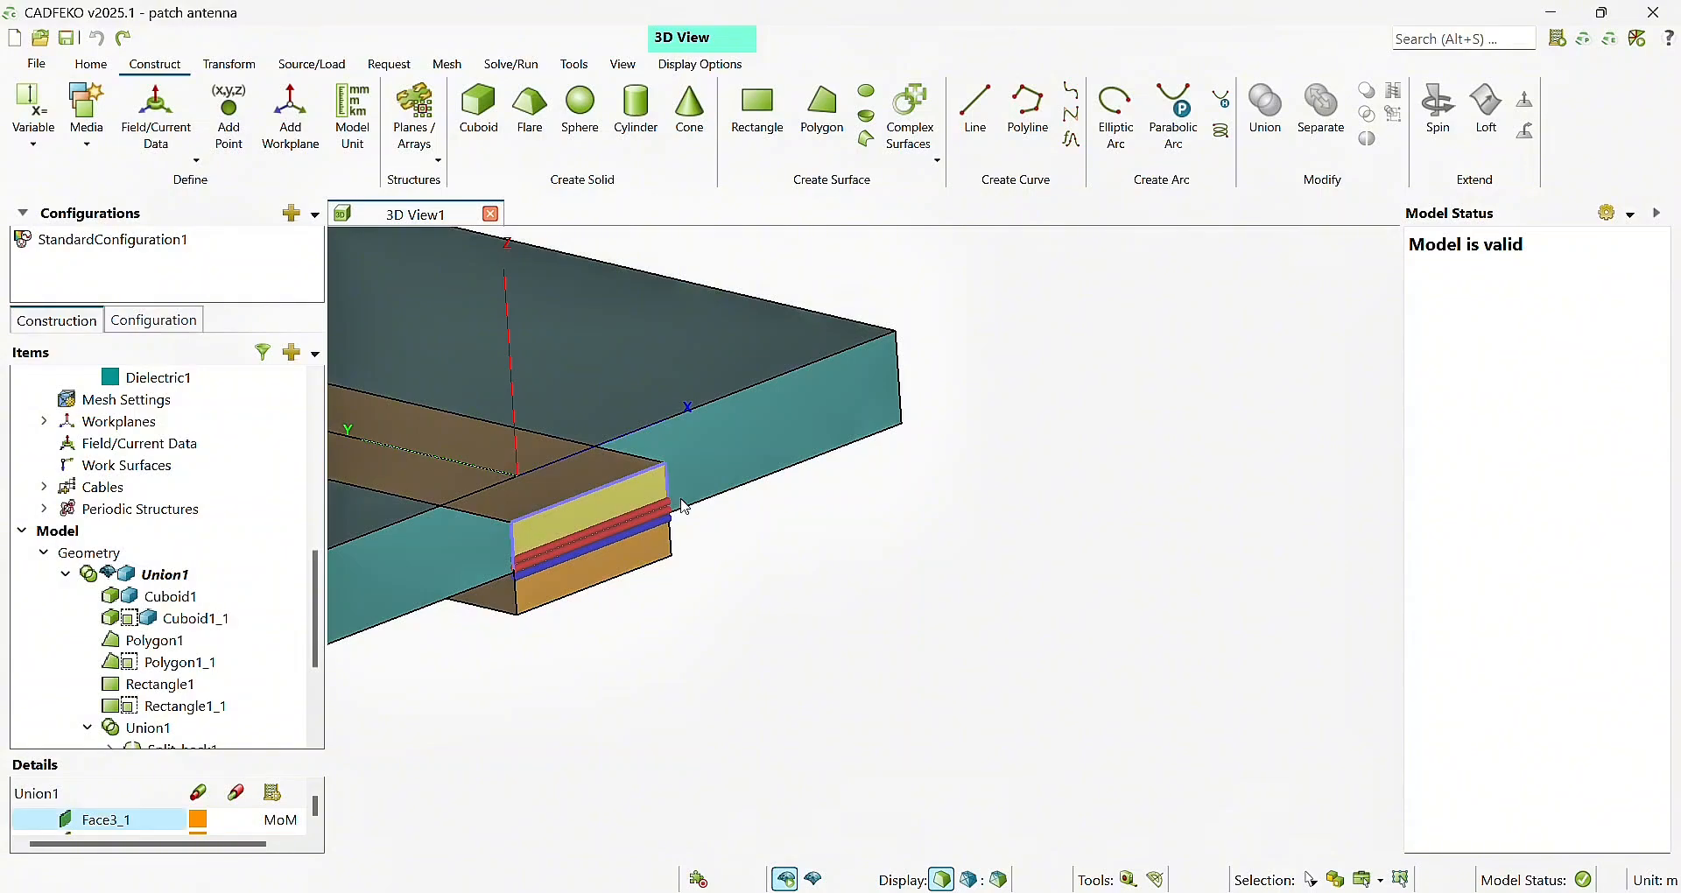
pyautogui.click(1268, 451)
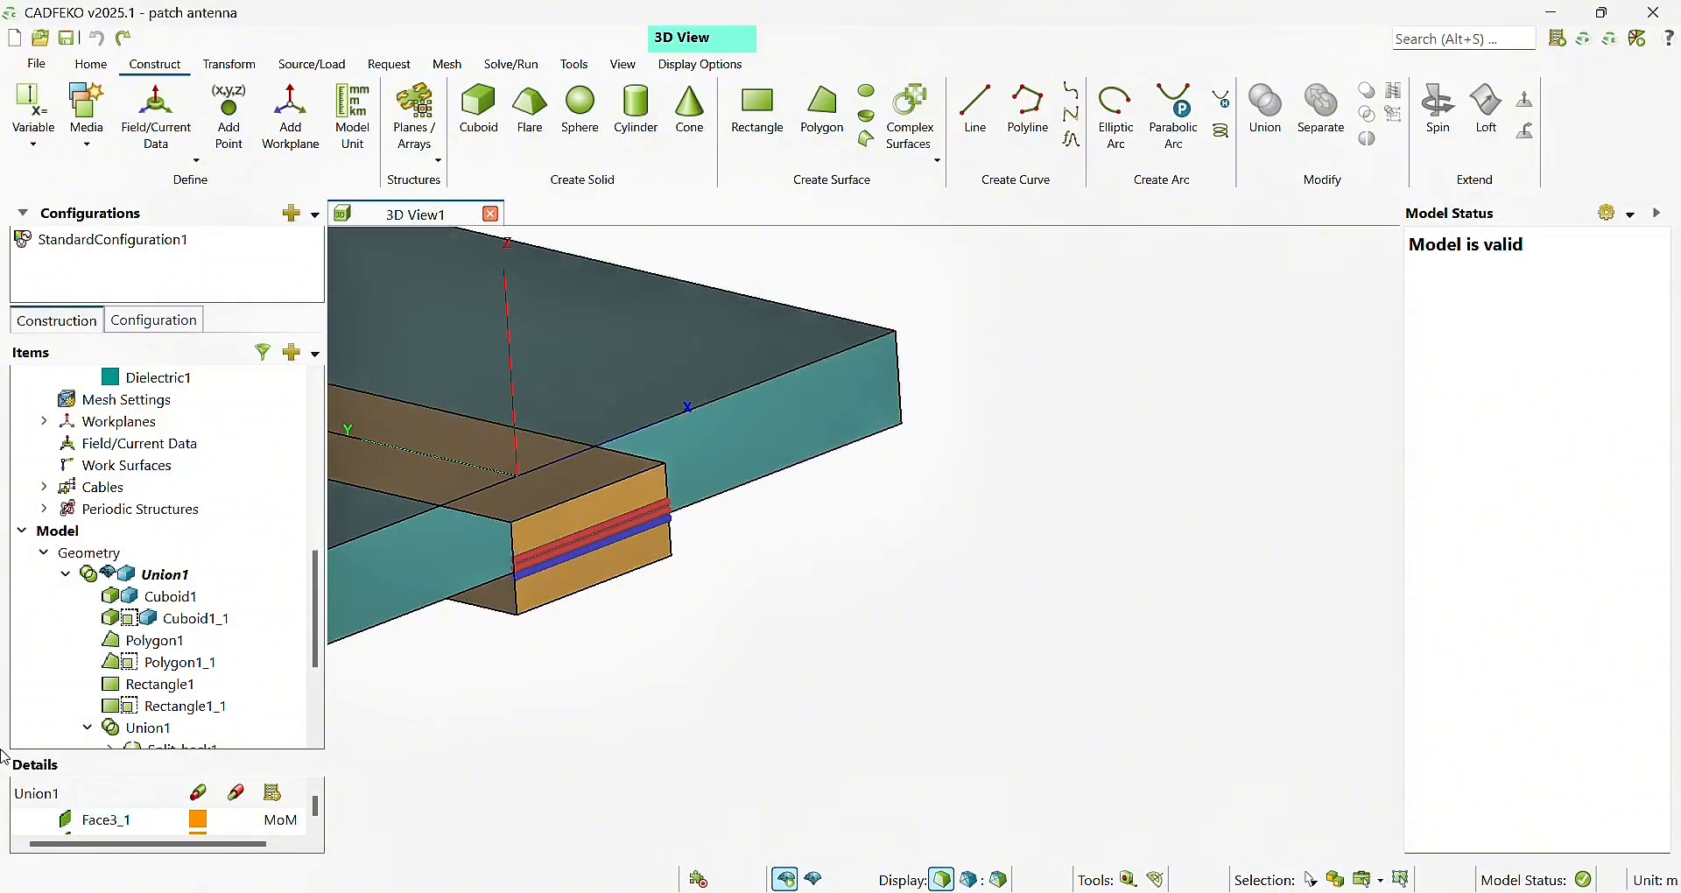
pyautogui.scroll(-1, 314, 613)
pyautogui.click(186, 692)
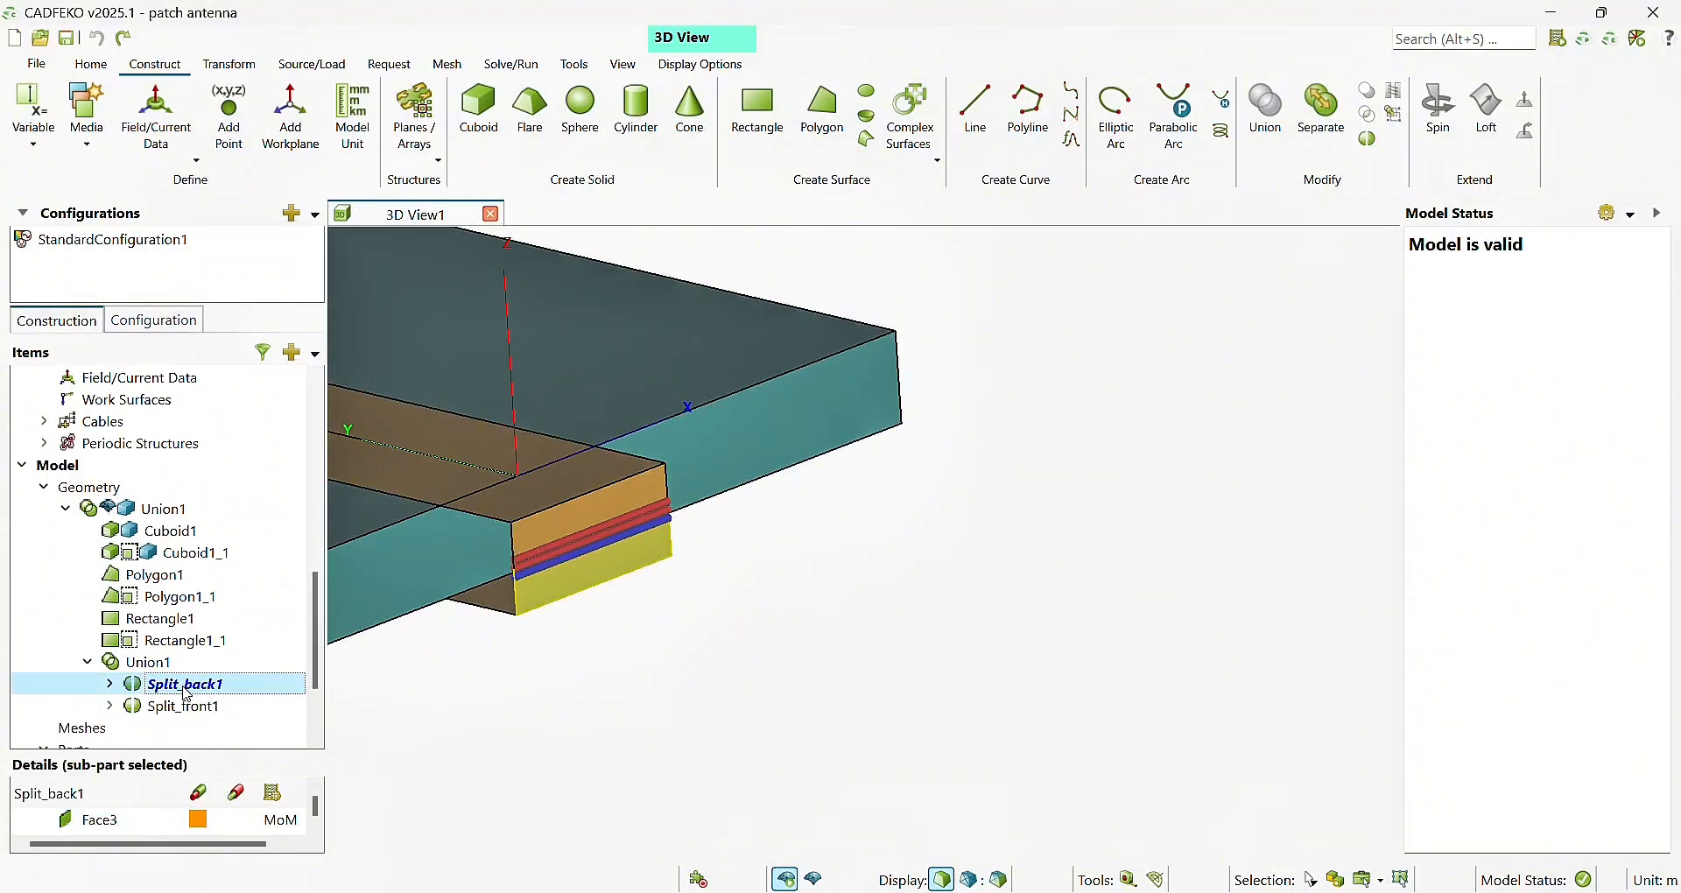
pyautogui.click(247, 706)
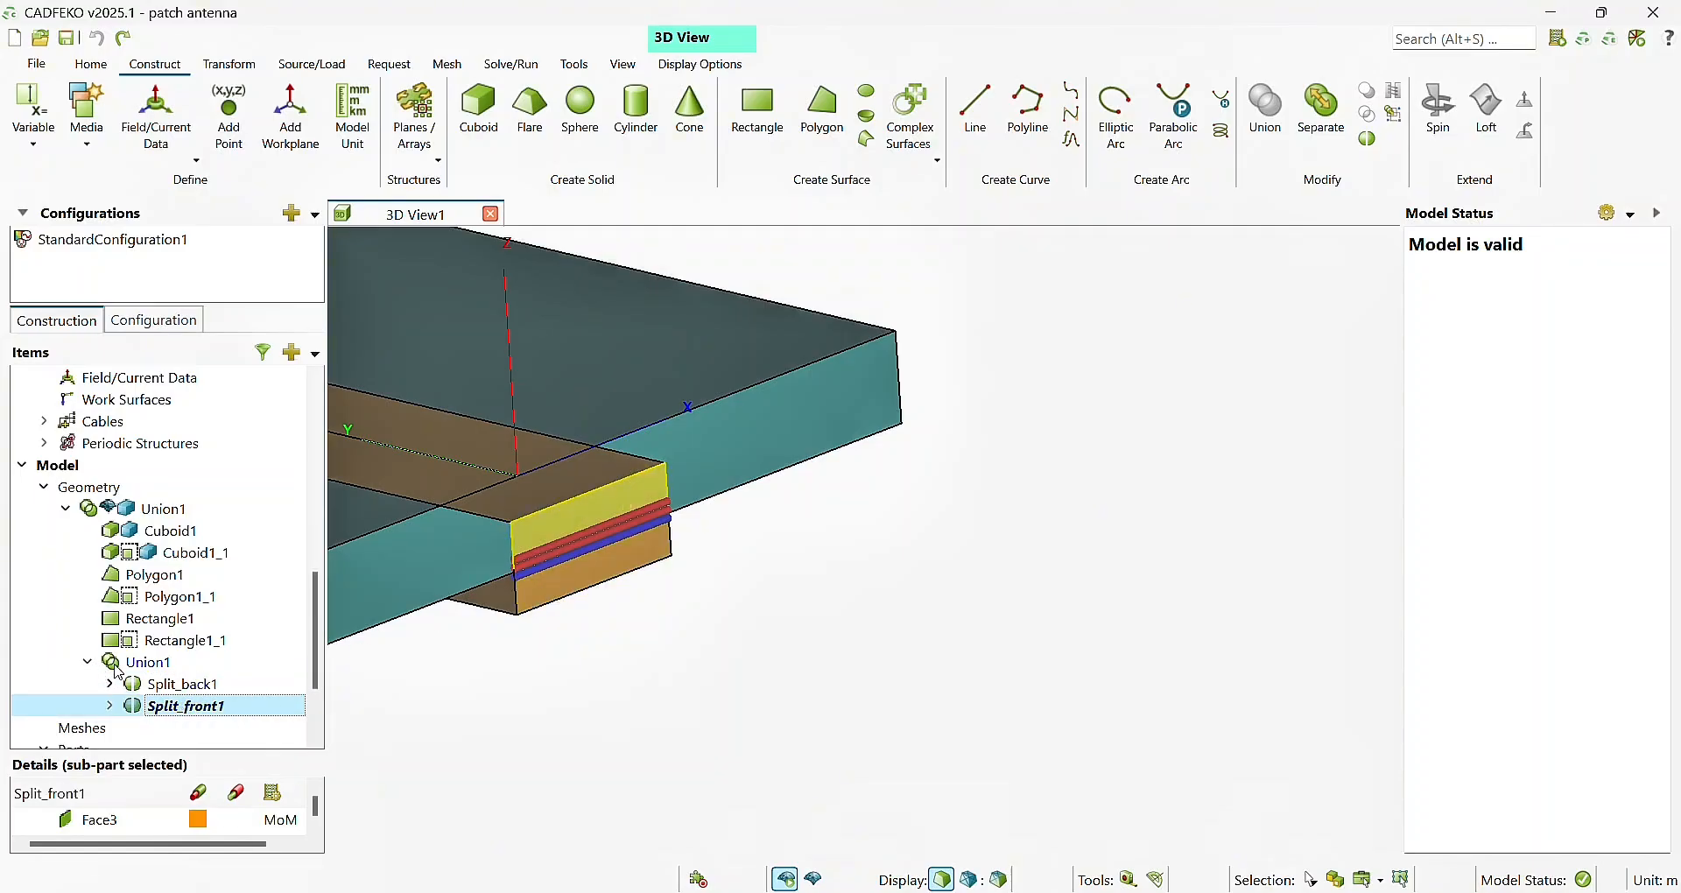
# - Highlight Split_back1 and Split_front1 together, examine how they close the feed edge, and clear the selection
pyautogui.click(193, 688)
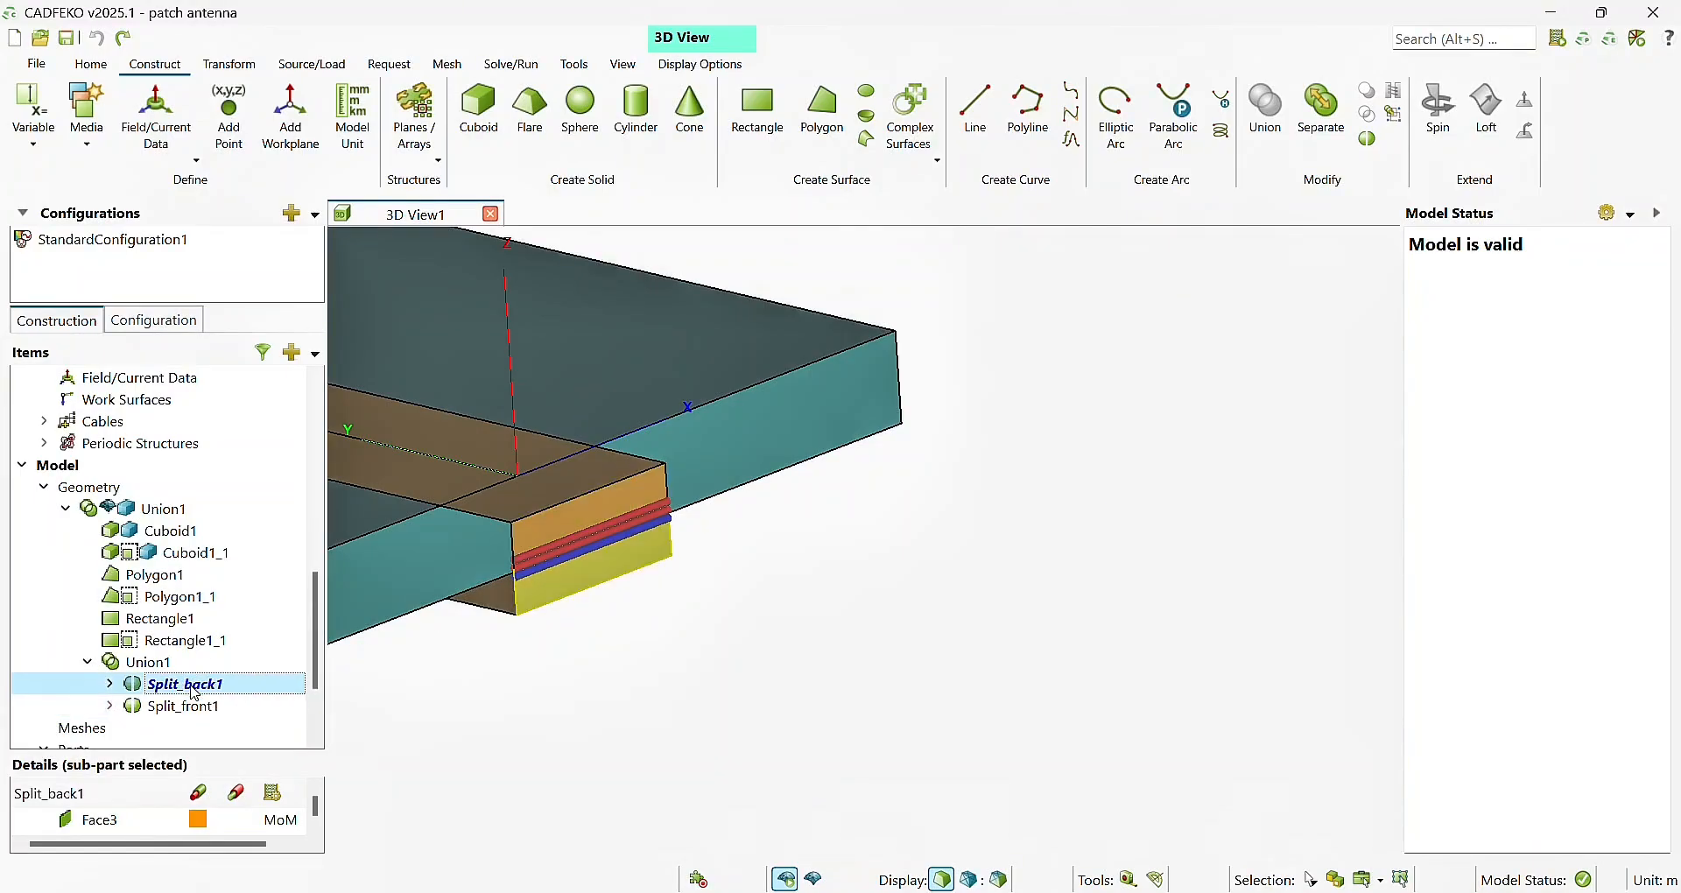
pyautogui.keyDown('ctrl'); pyautogui.click(194, 708); pyautogui.keyUp('ctrl')
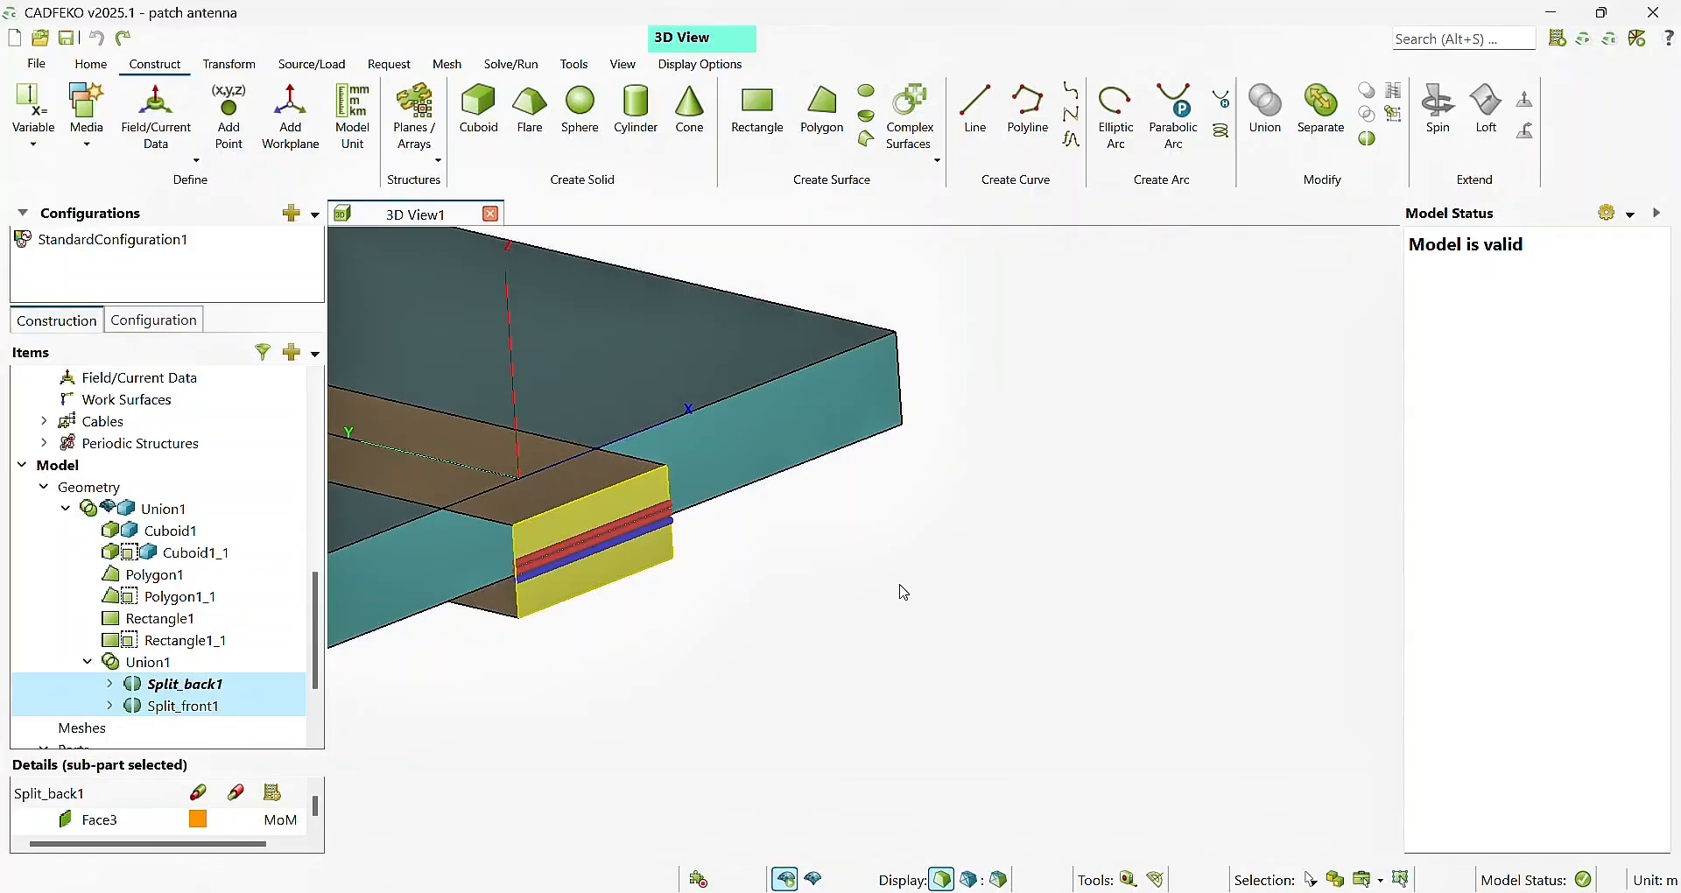
pyautogui.moveTo(815, 455); pyautogui.dragTo(1280, 649, button='middle')
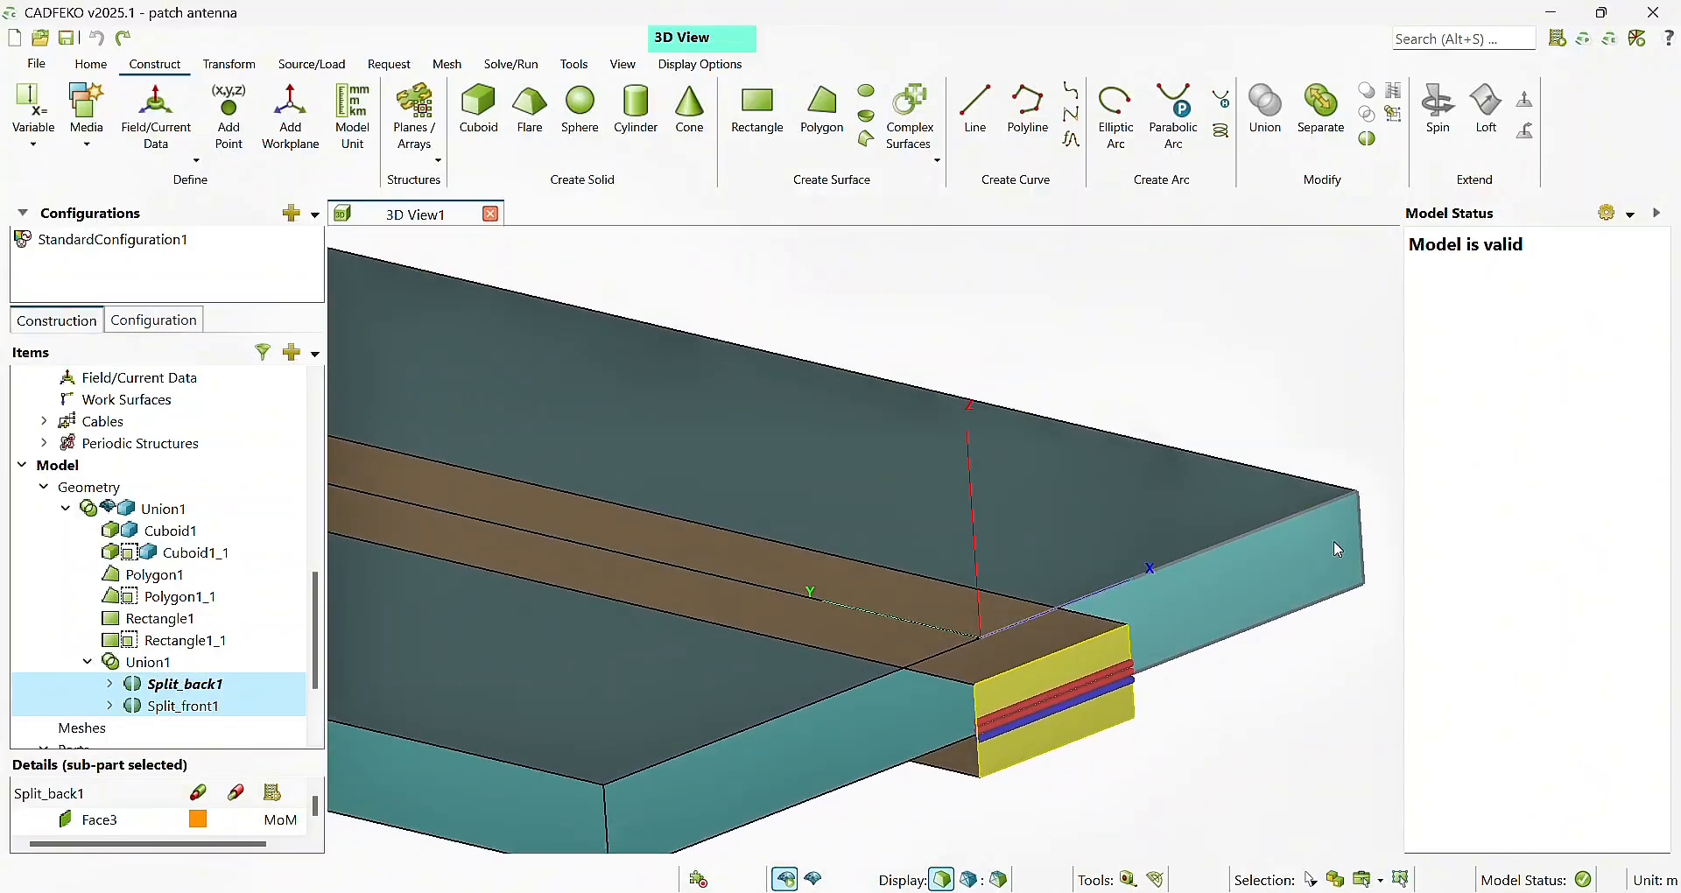
pyautogui.moveTo(1346, 416); pyautogui.dragTo(1070, 422)
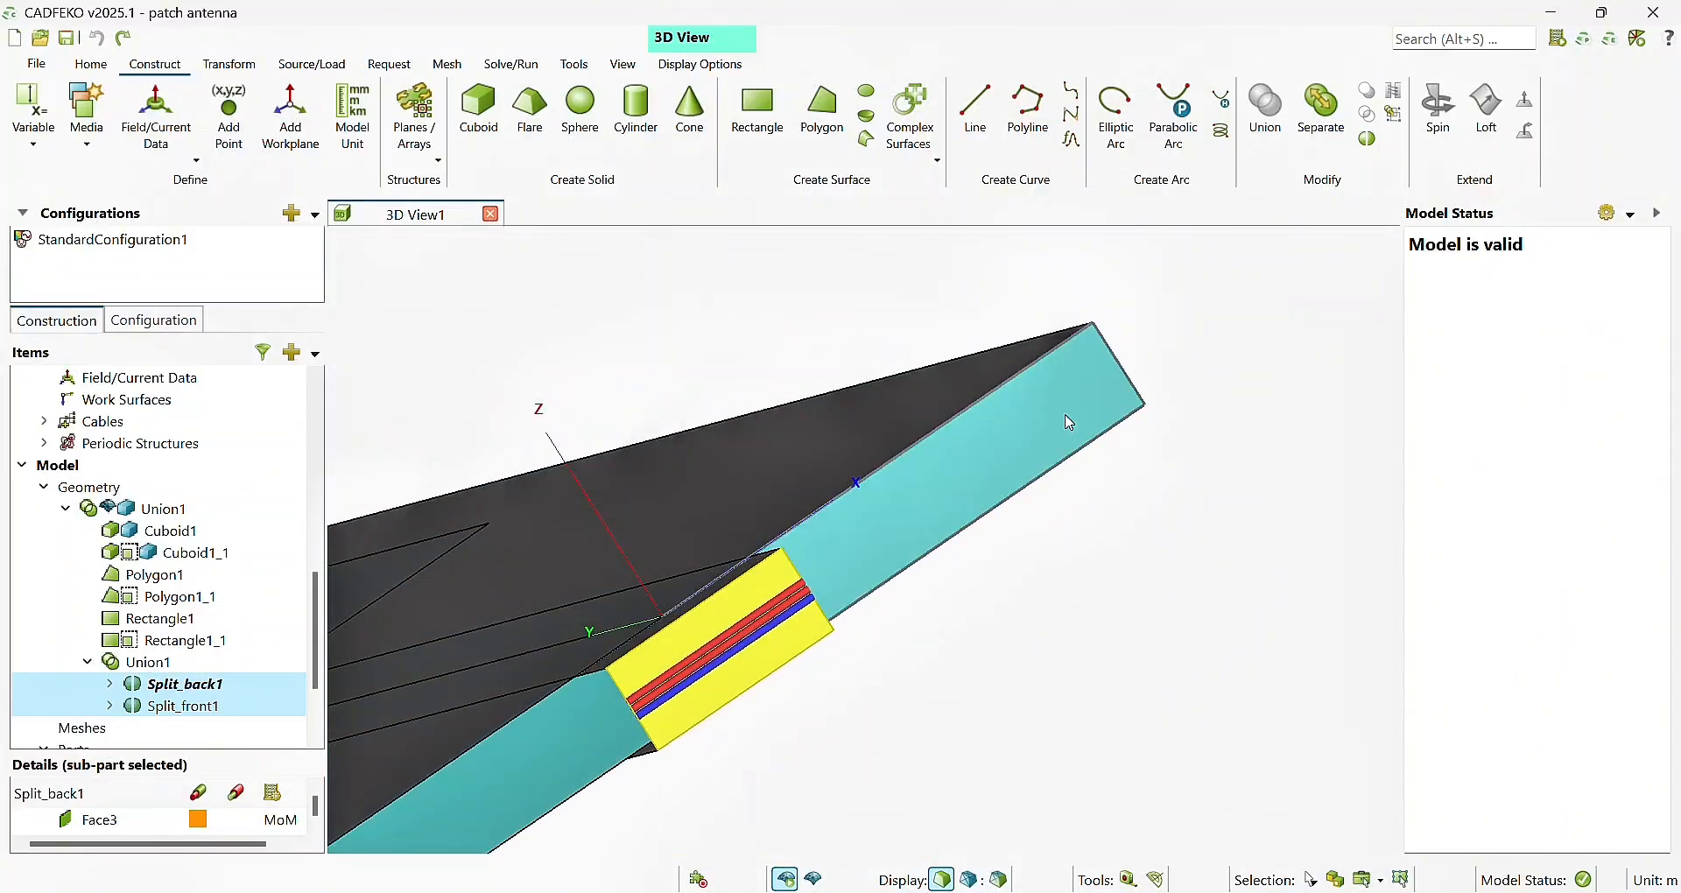
pyautogui.click(970, 687)
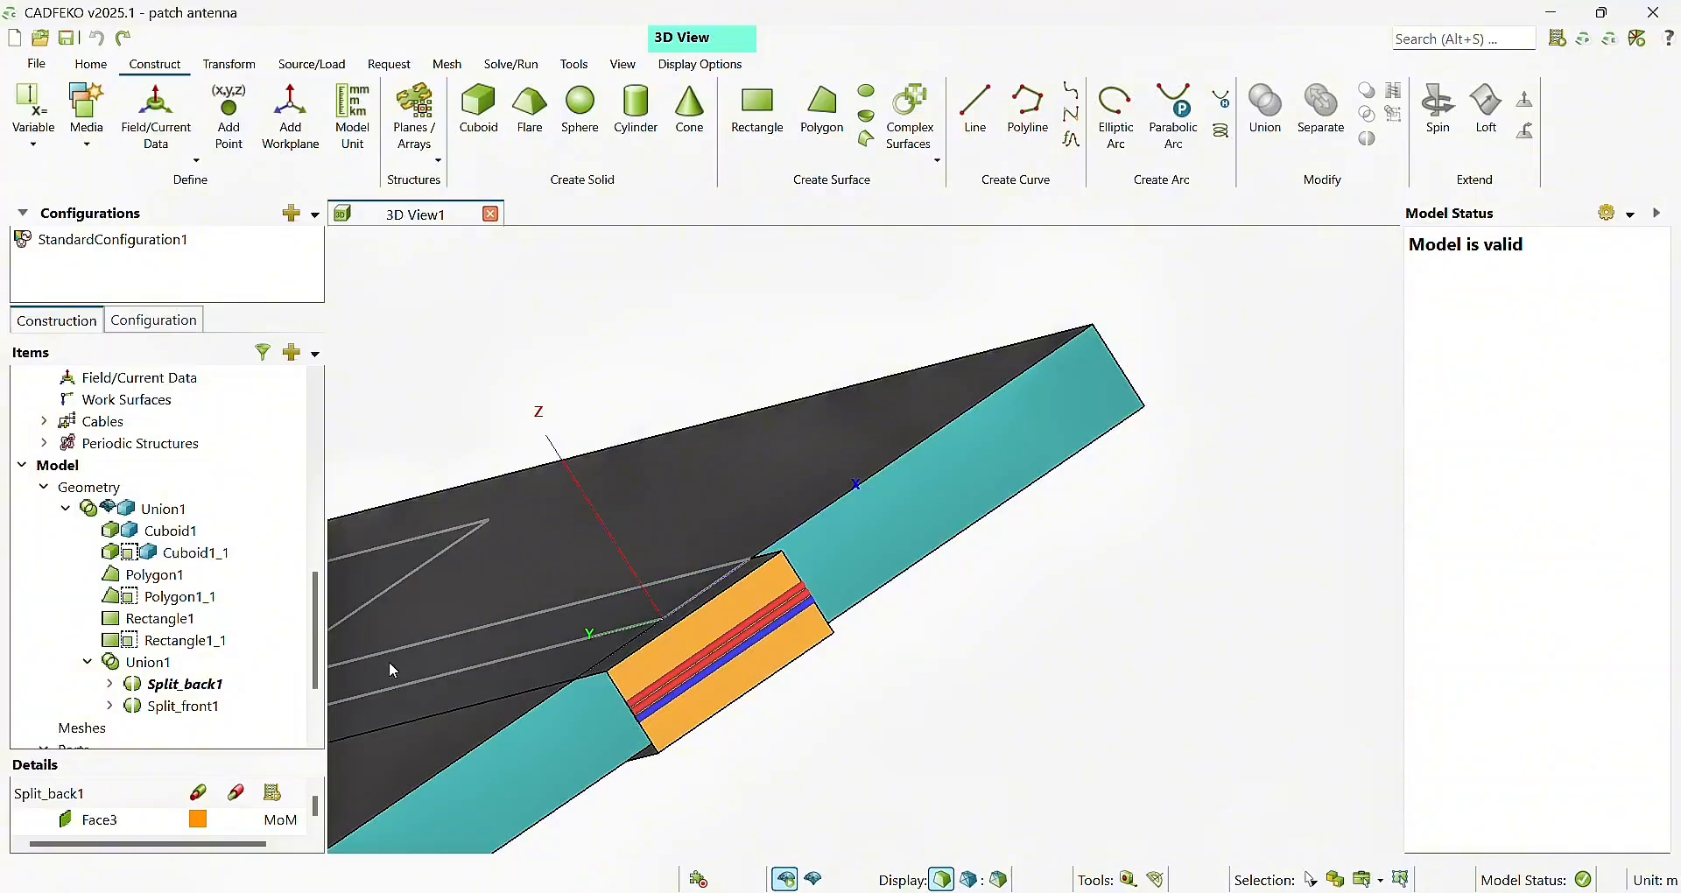
# - Select the nested Union1 that joins the split parts and enlarge its details to list its faces
pyautogui.scroll(-1, 180, 691)
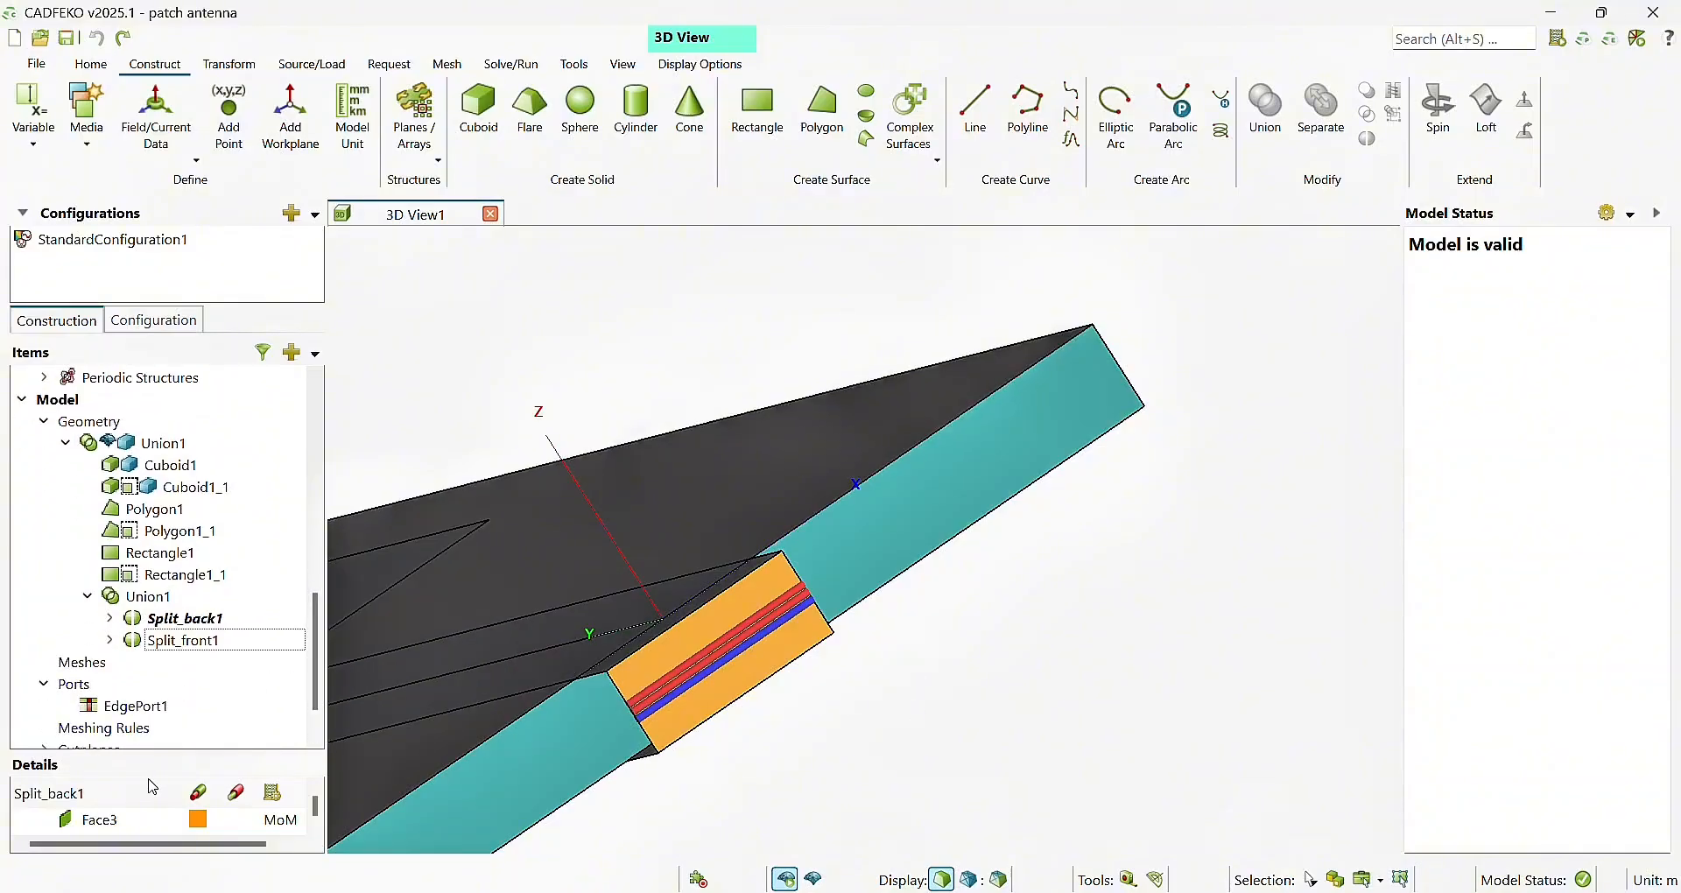
pyautogui.click(160, 599)
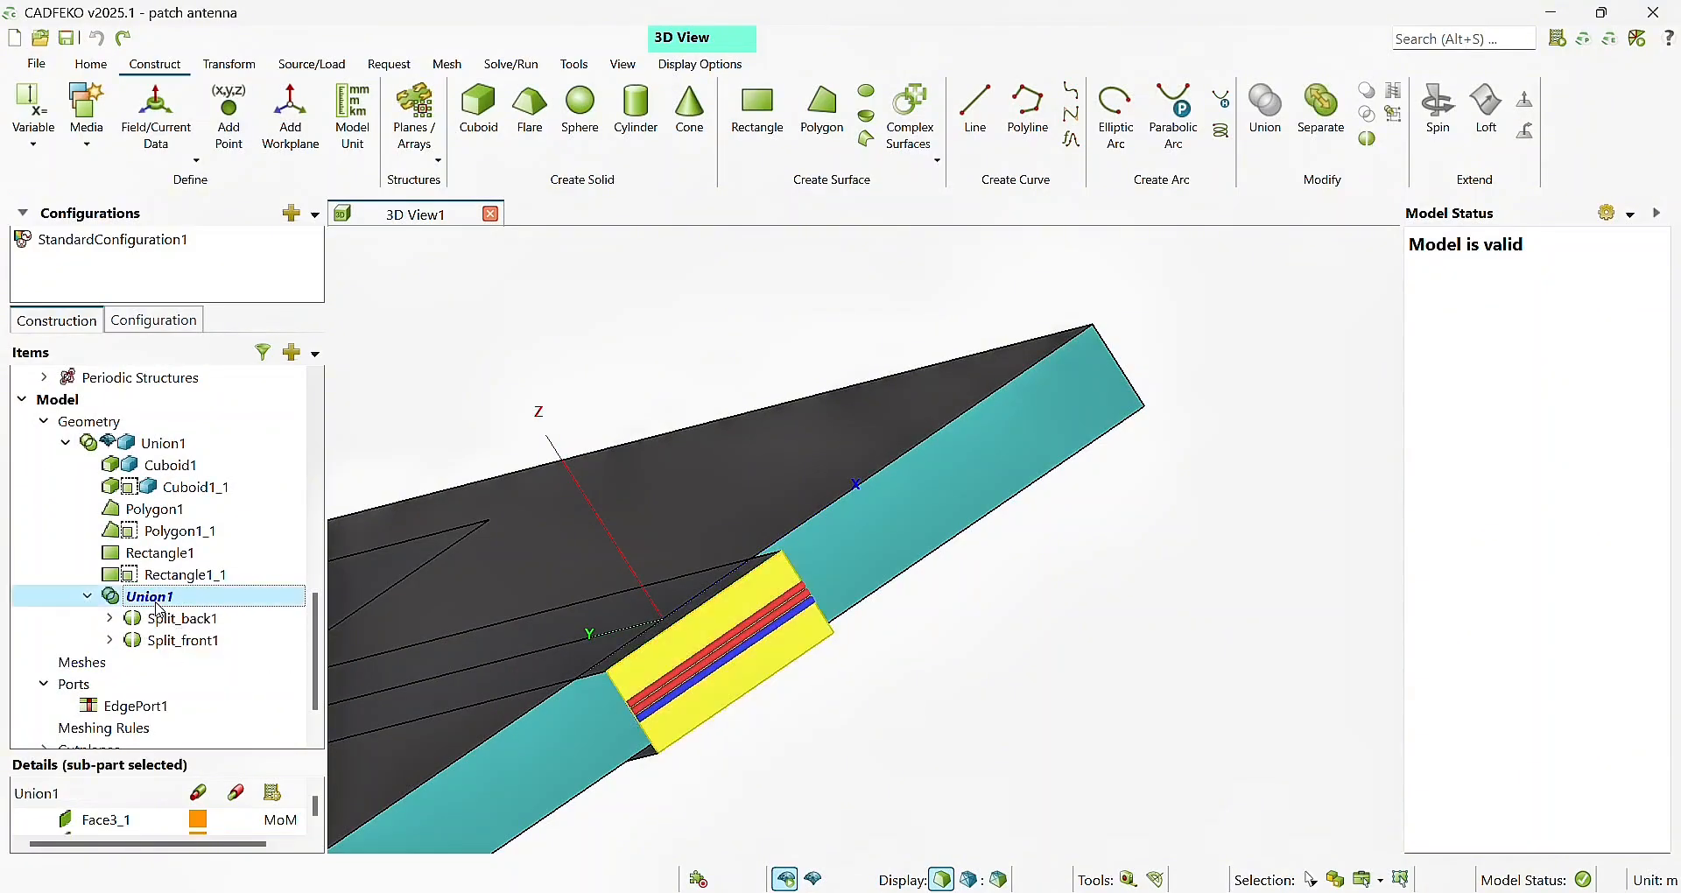
pyautogui.scroll(-1, 317, 705)
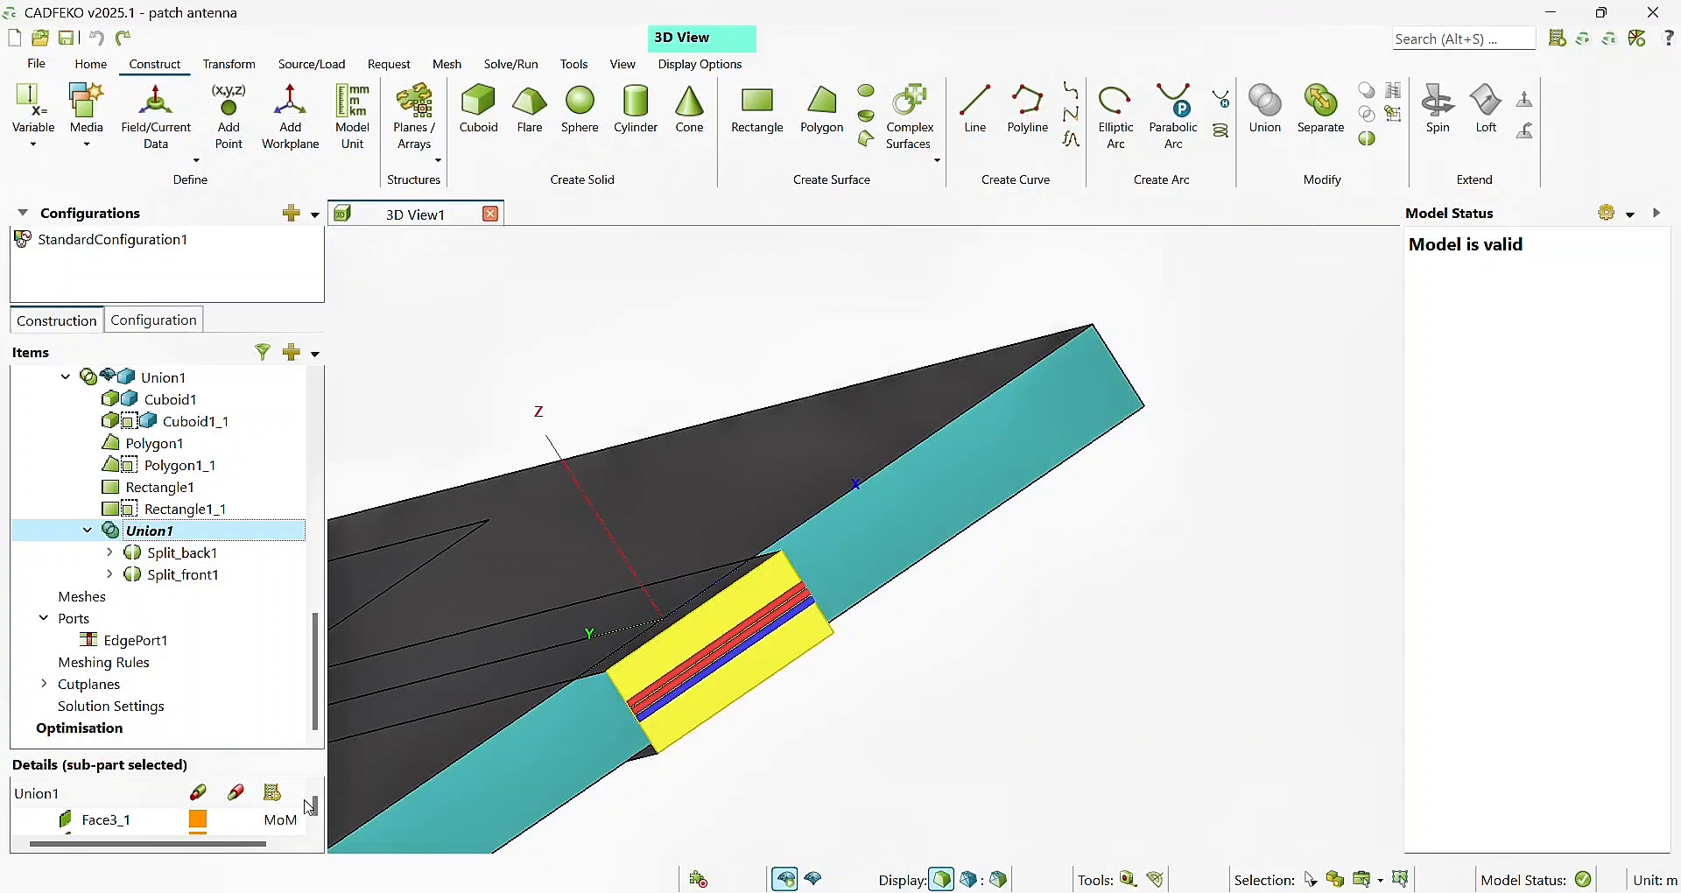
pyautogui.scroll(1, 320, 813)
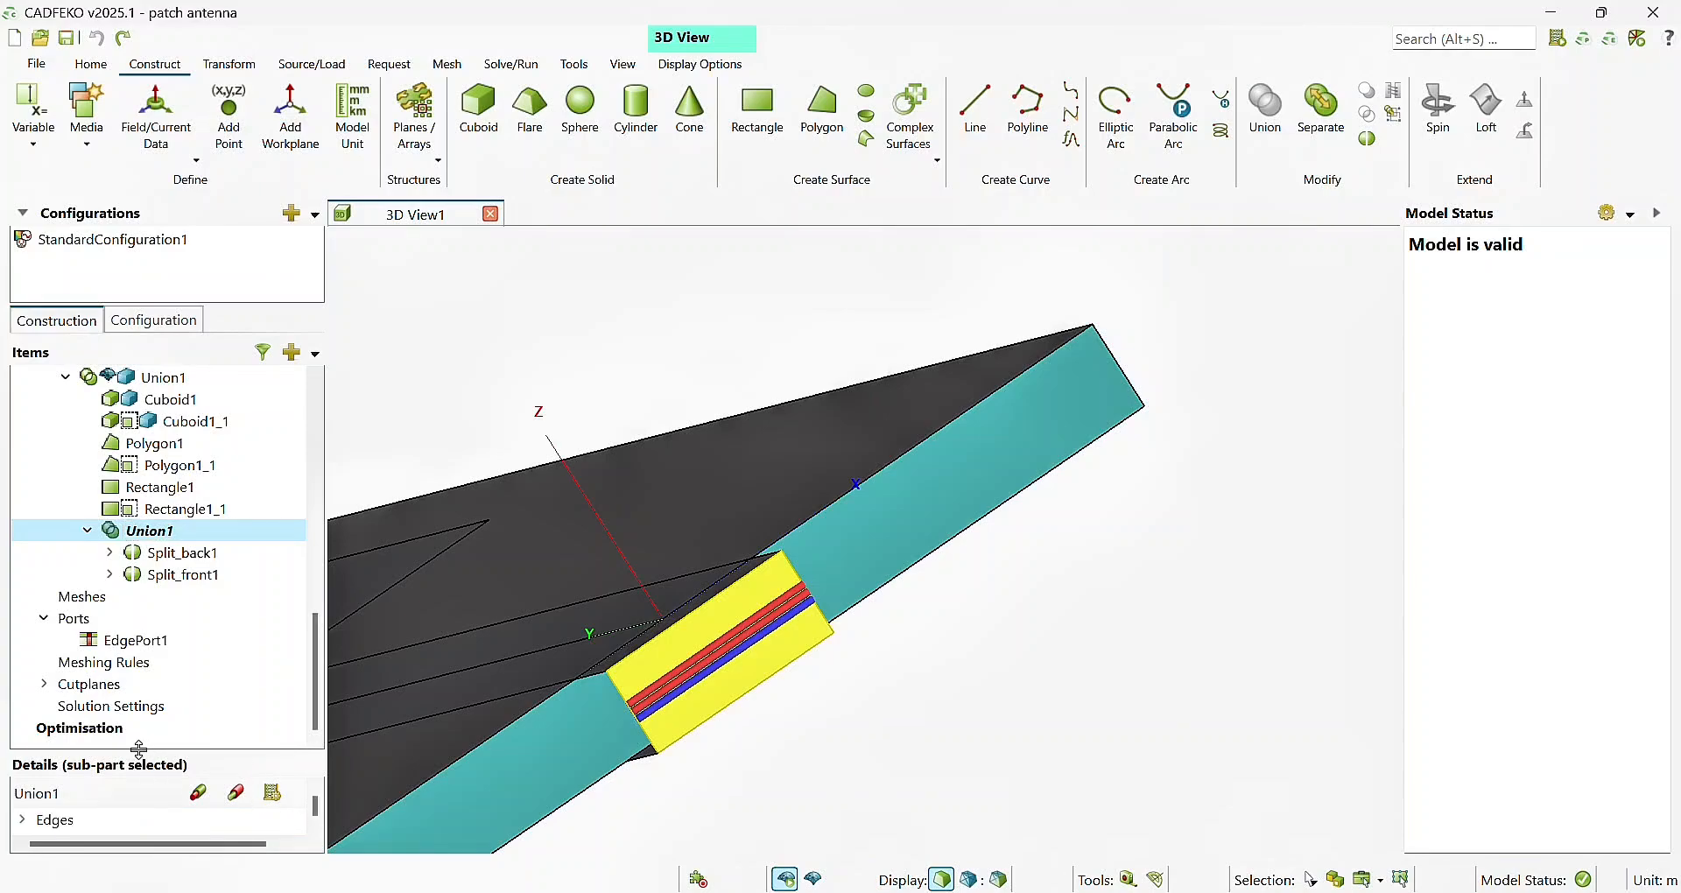
pyautogui.moveTo(145, 753); pyautogui.dragTo(180, 634)
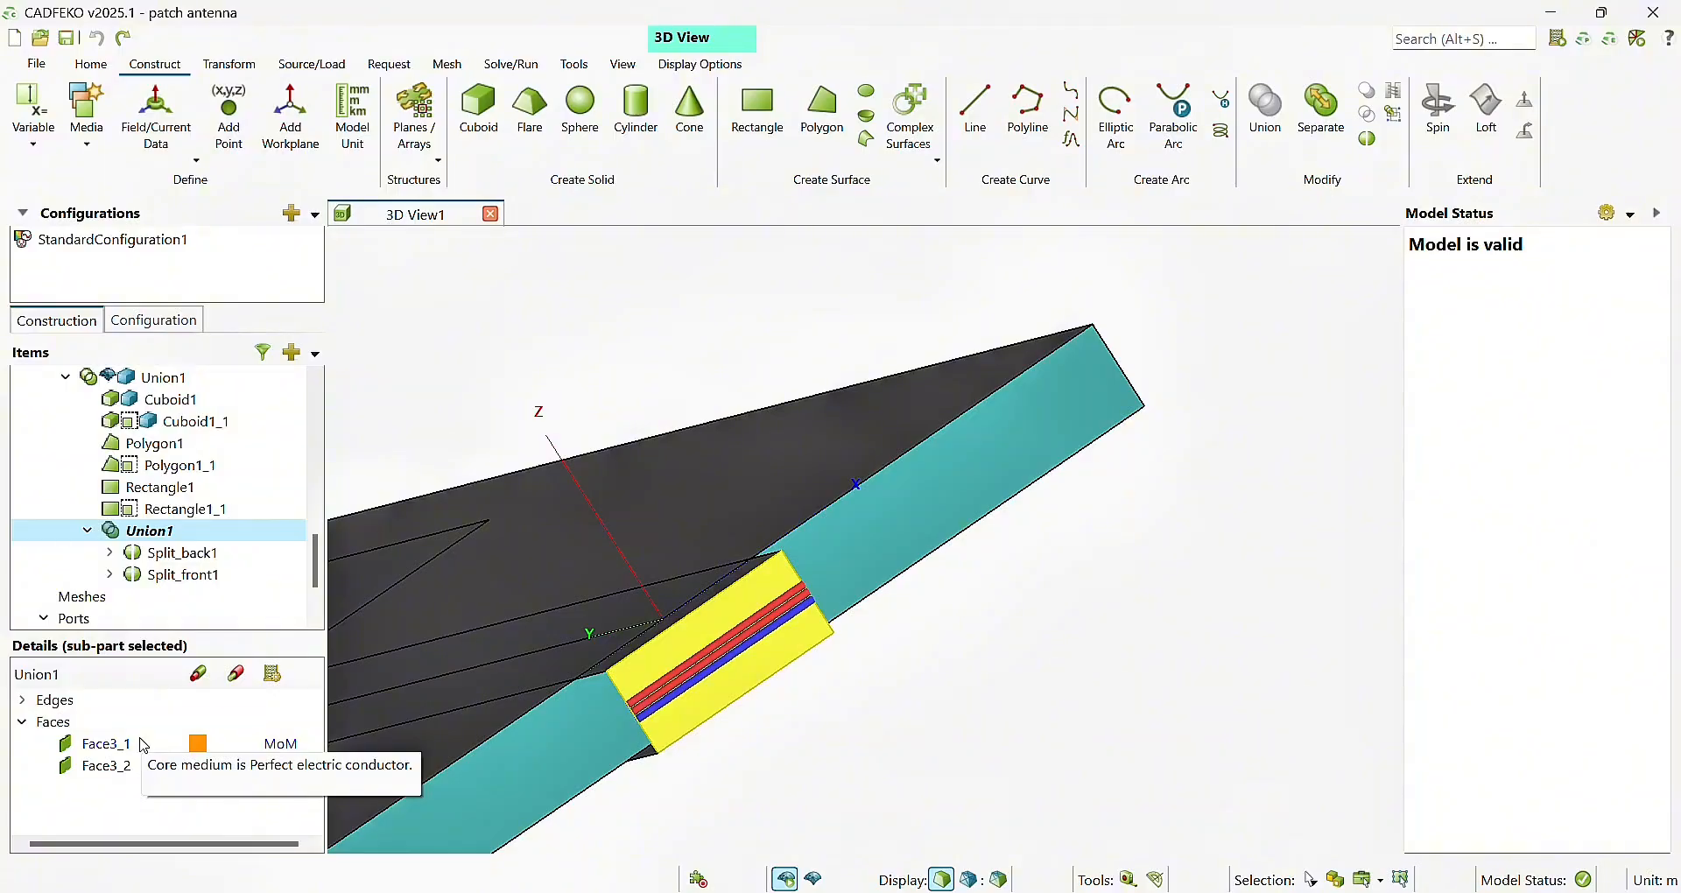
# - Start an edge port from Face3_1 and Face3_2 to review its positive and negative face lists, and close it without creating the port
pyautogui.click(140, 745)
pyautogui.keyDown('shift'); pyautogui.click(140, 764); pyautogui.keyUp('shift')
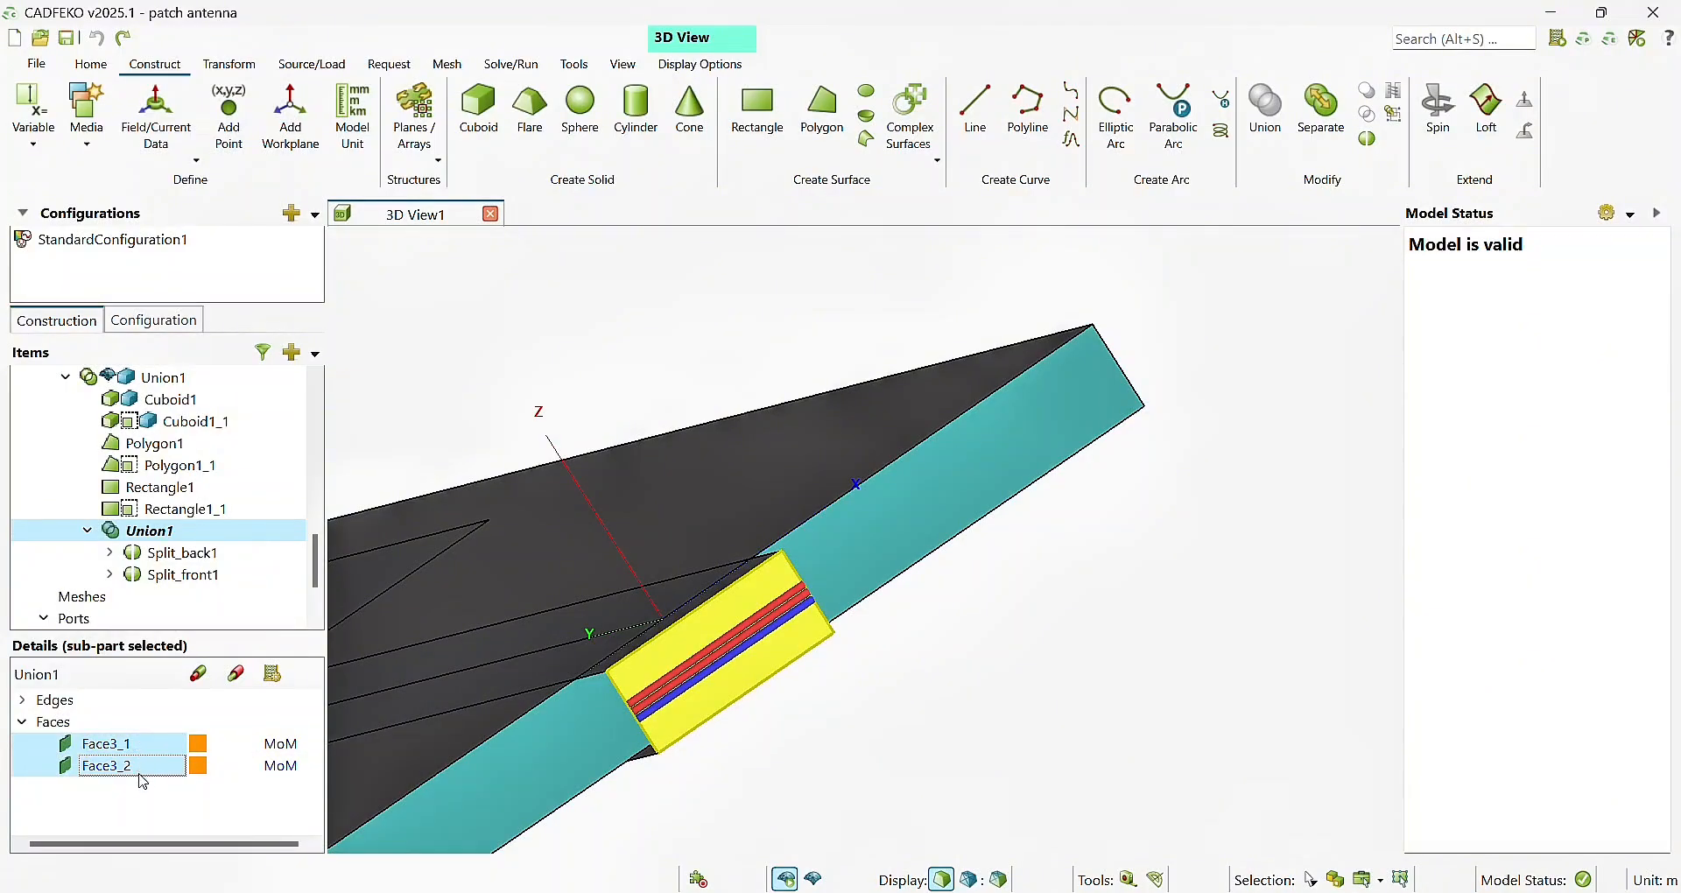
pyautogui.rightClick(153, 750)
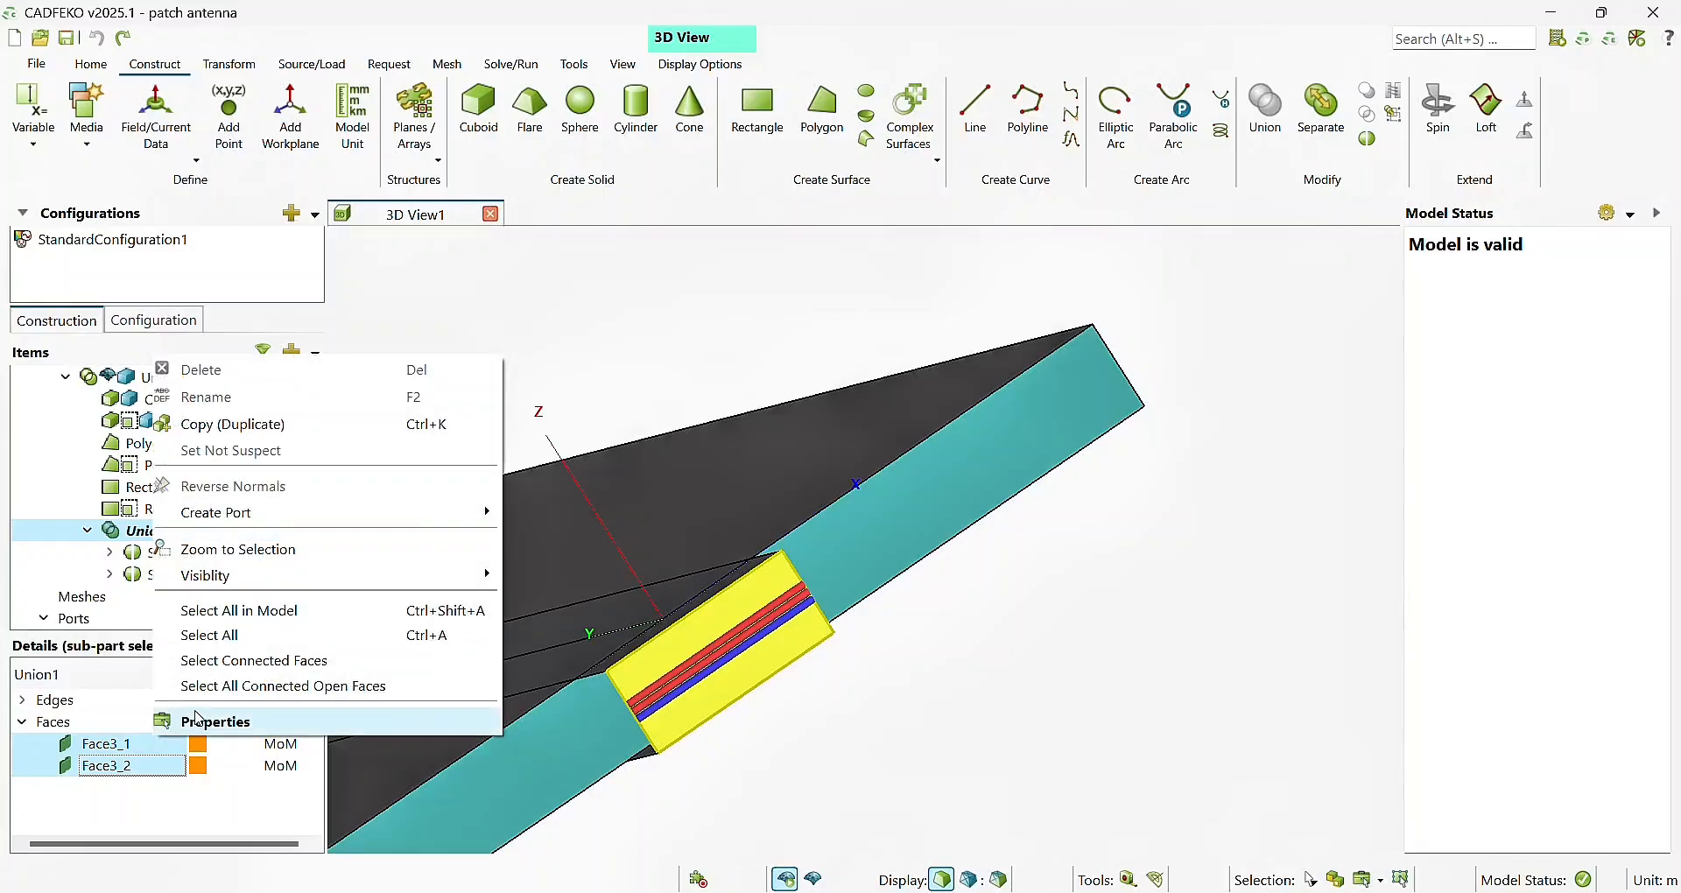
pyautogui.moveTo(226, 515)
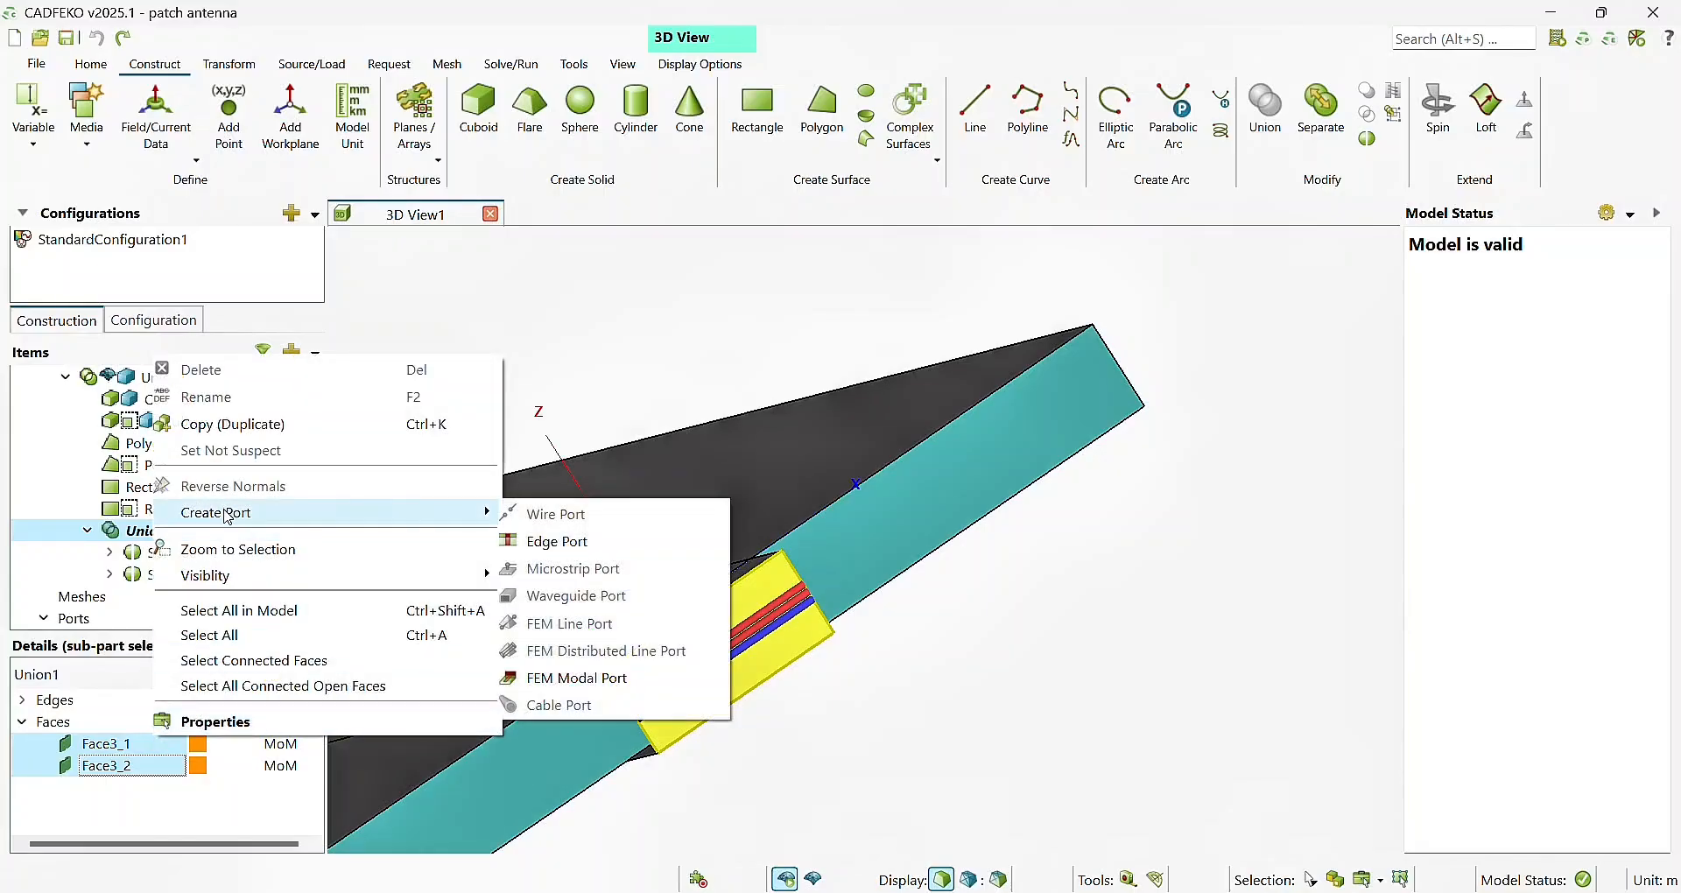
pyautogui.click(557, 541)
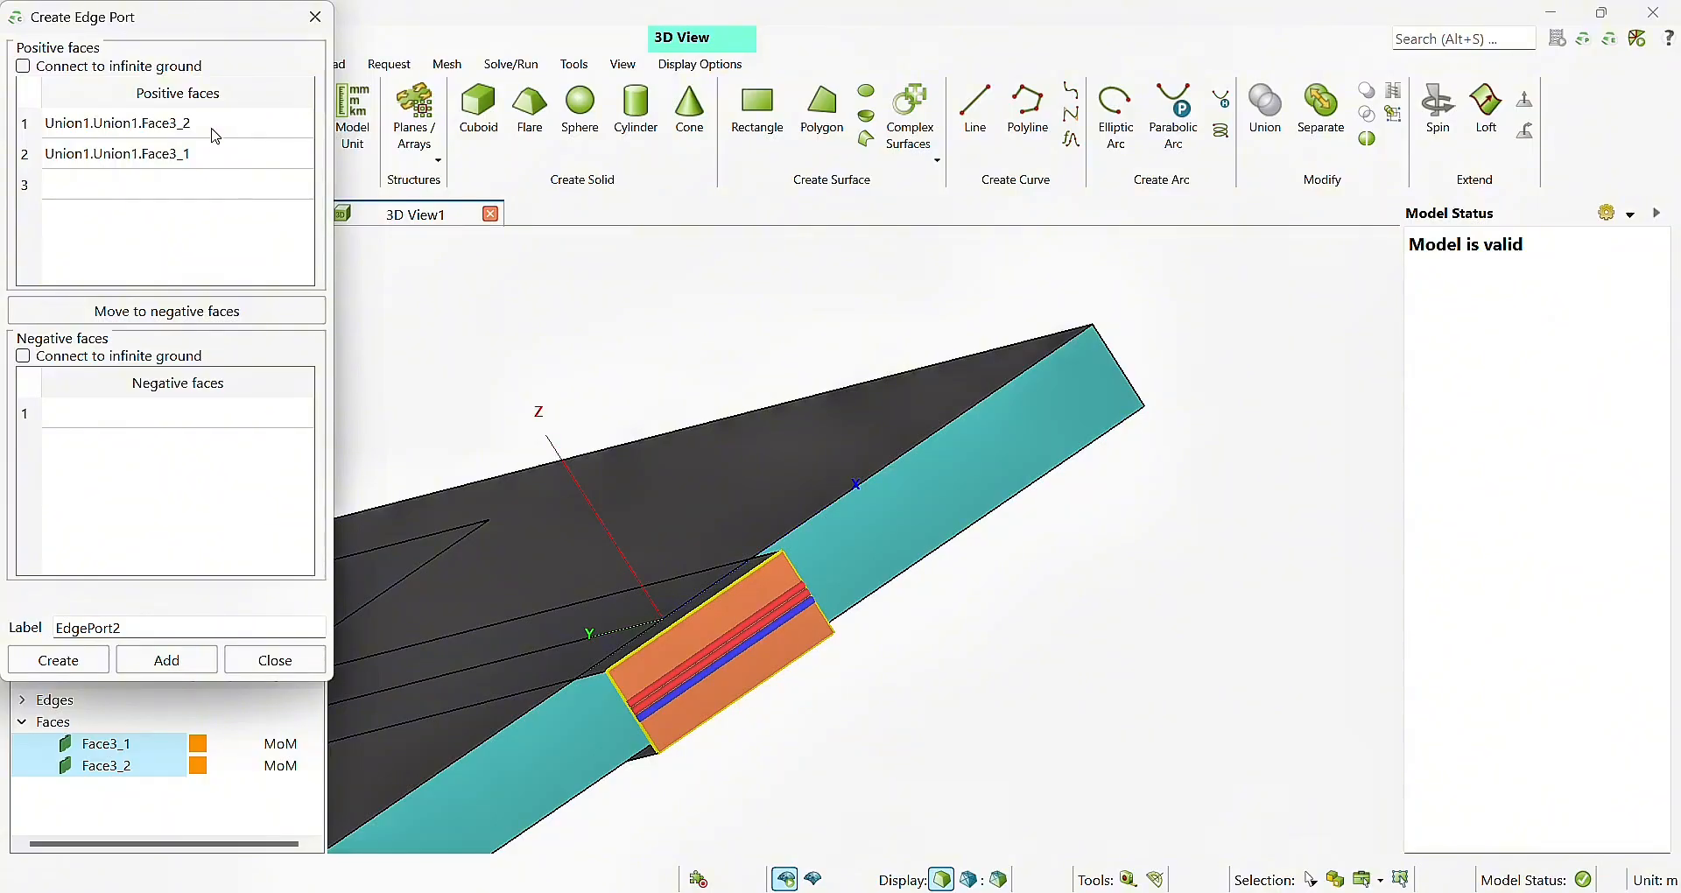
pyautogui.click(721, 651)
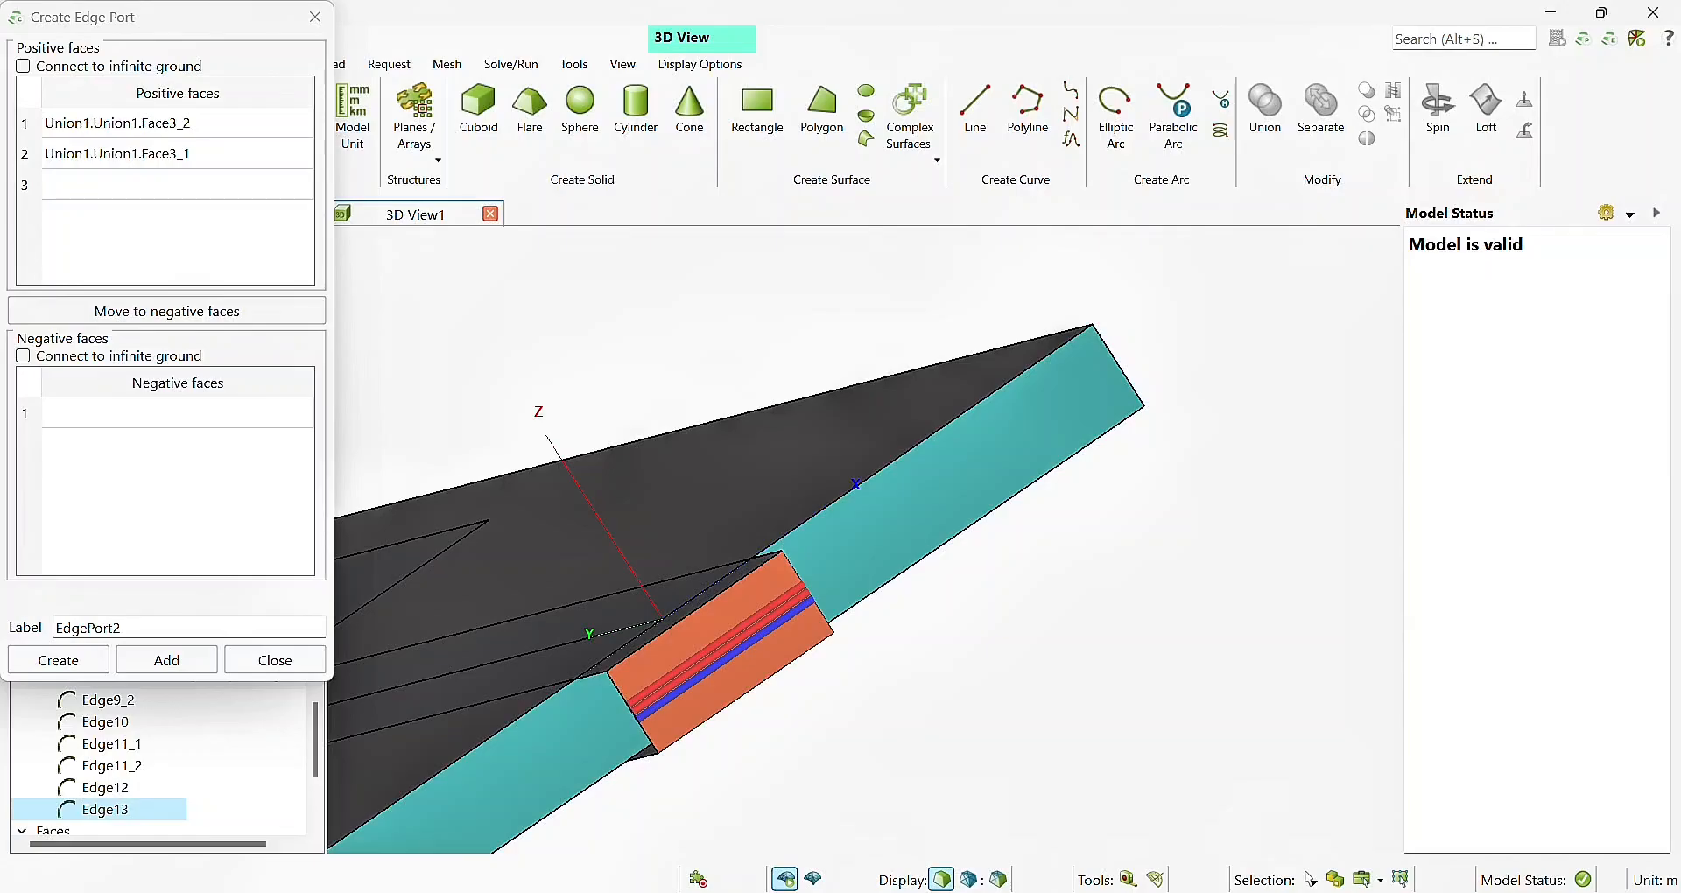
pyautogui.click(316, 16)
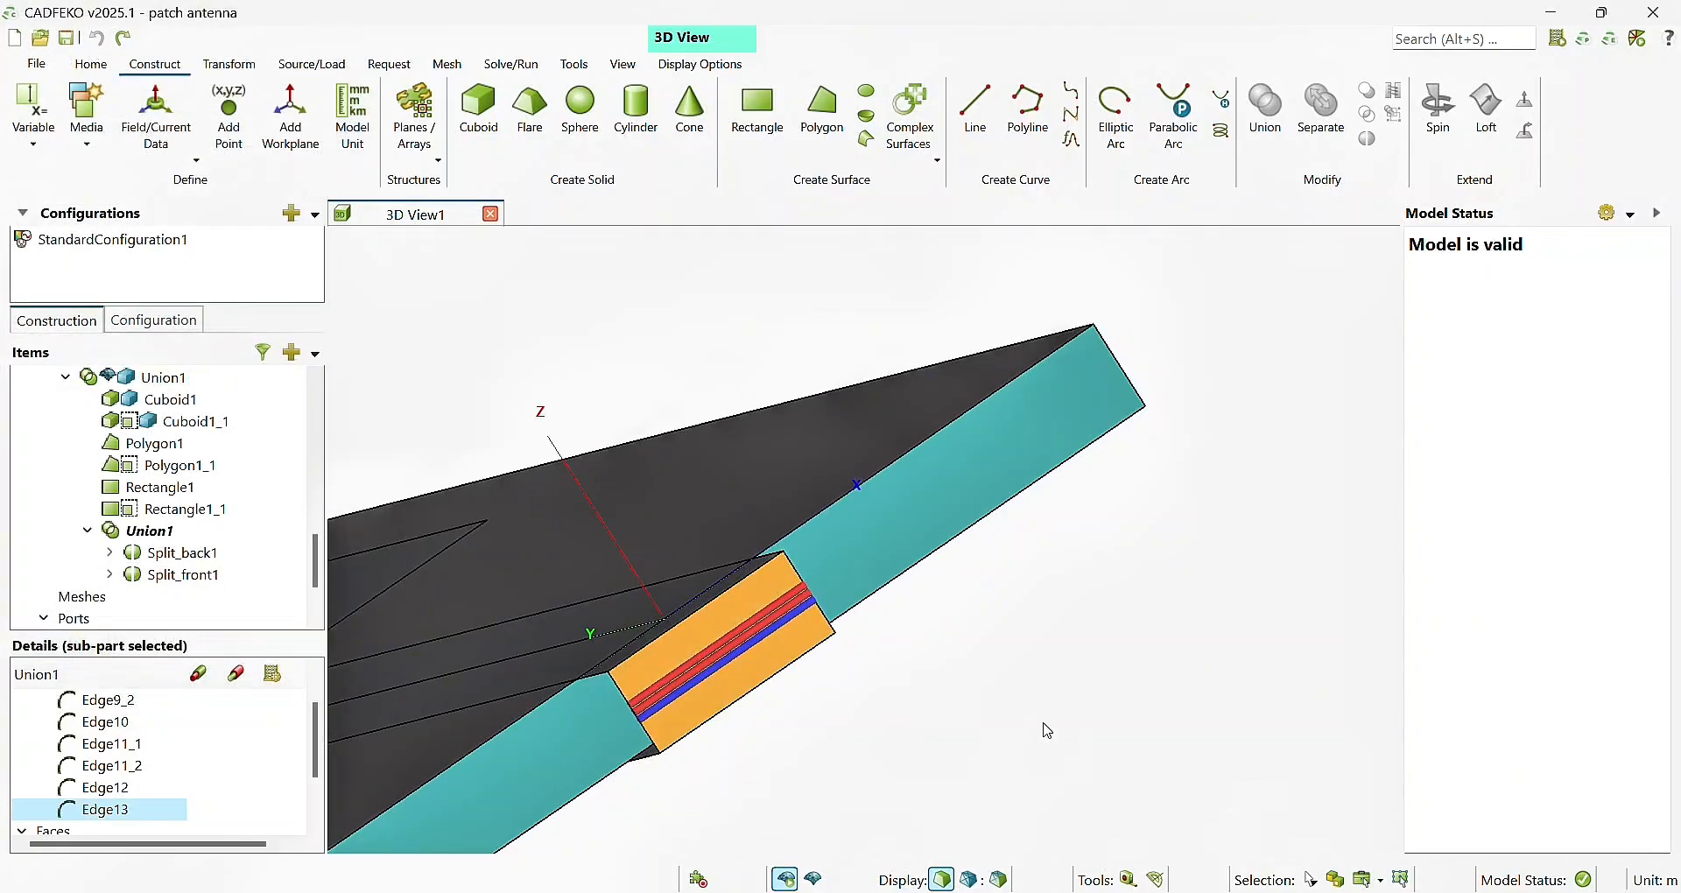
# - Highlight Face3_1 of the nested Union1 and examine the edge port between the two vertical feed faces up close
pyautogui.scroll(5, 698, 731)
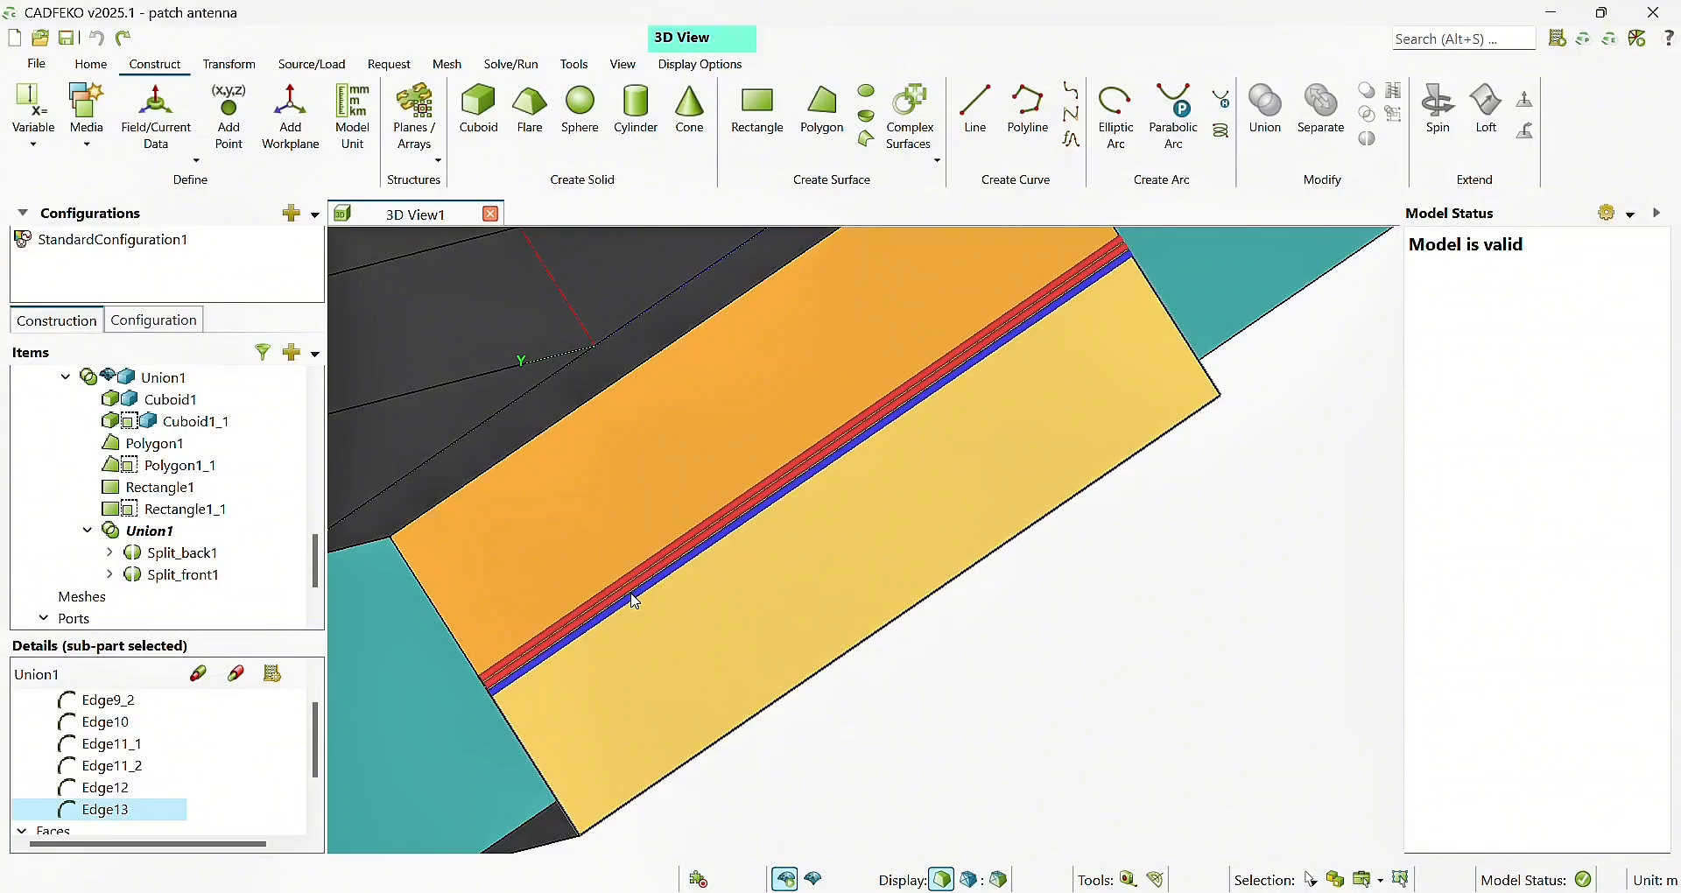
pyautogui.scroll(-3, 319, 788)
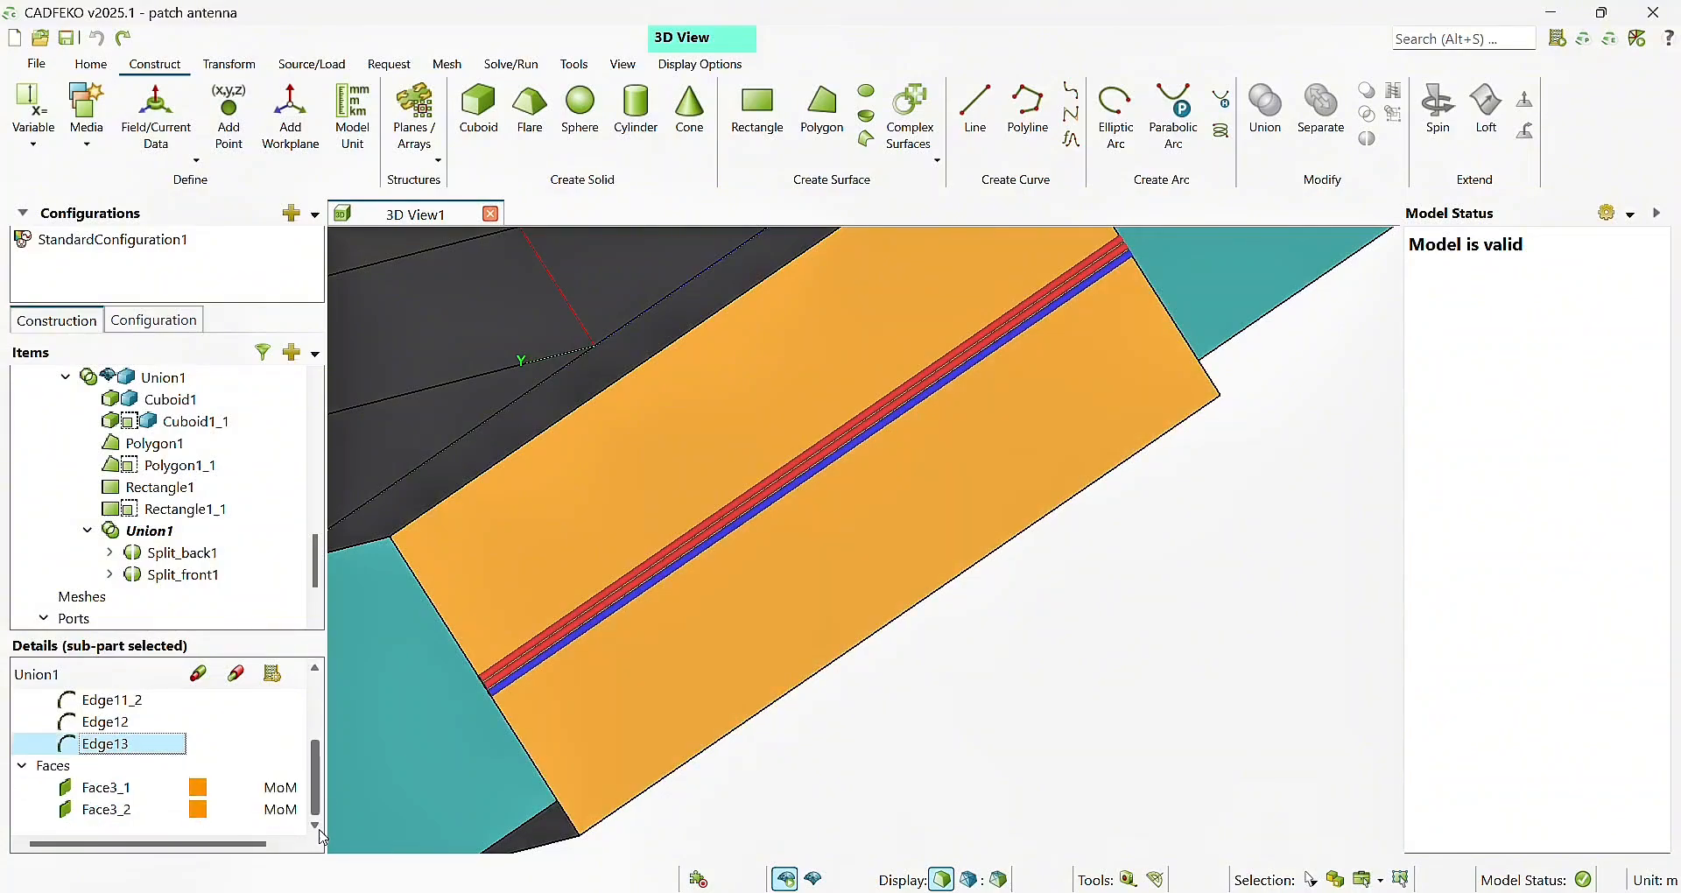
pyautogui.click(146, 790)
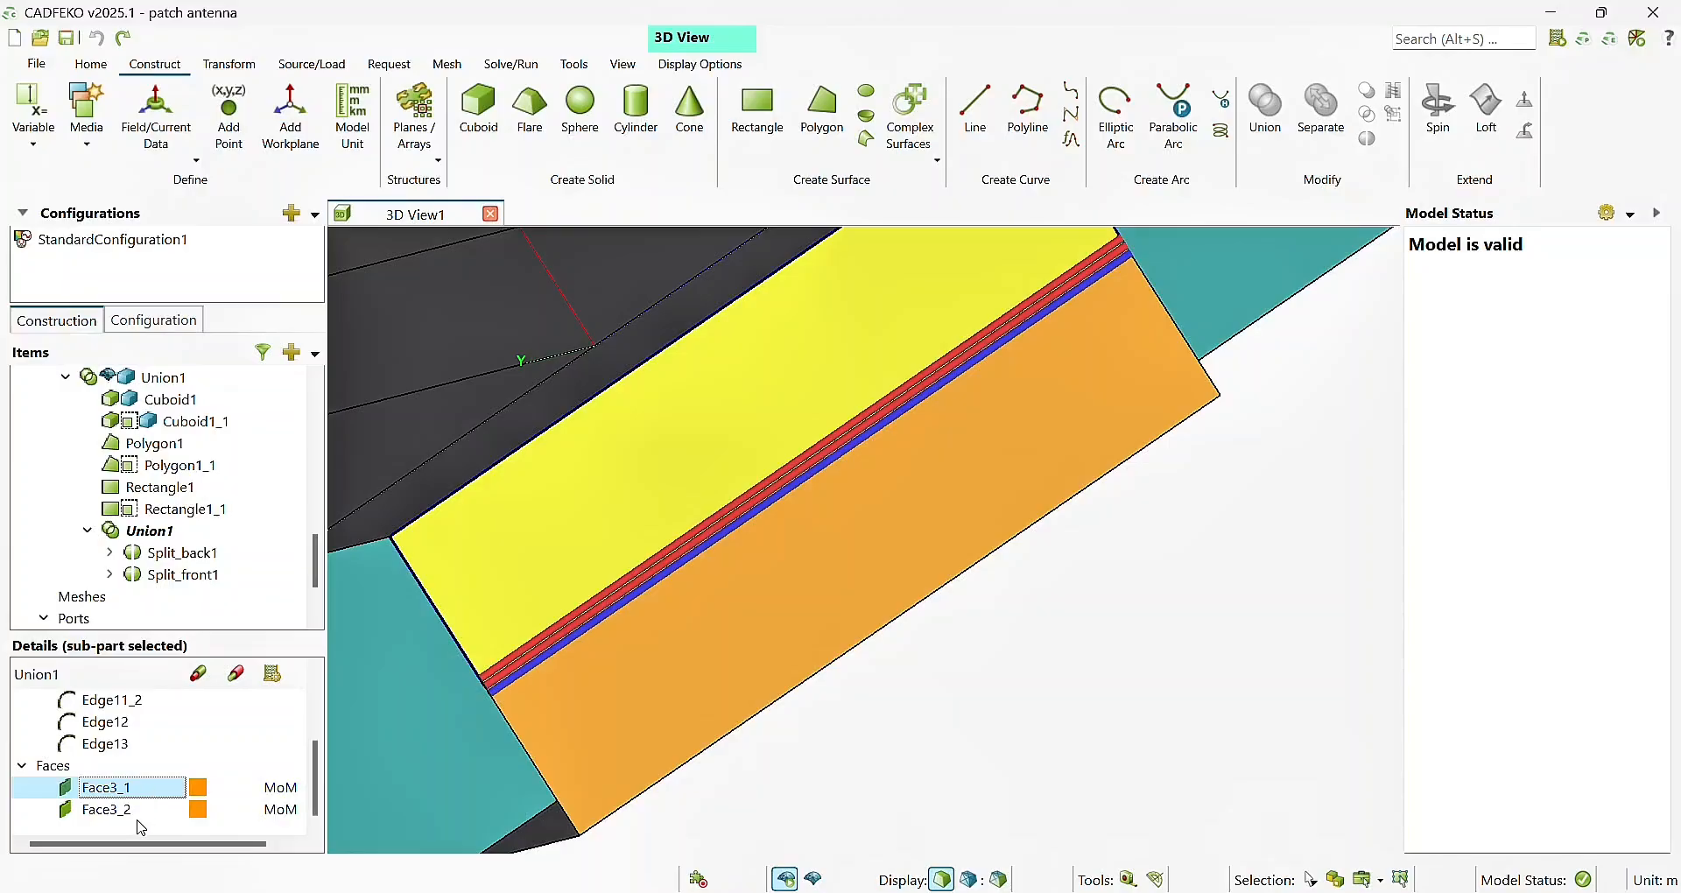
pyautogui.scroll(-4, 1276, 638)
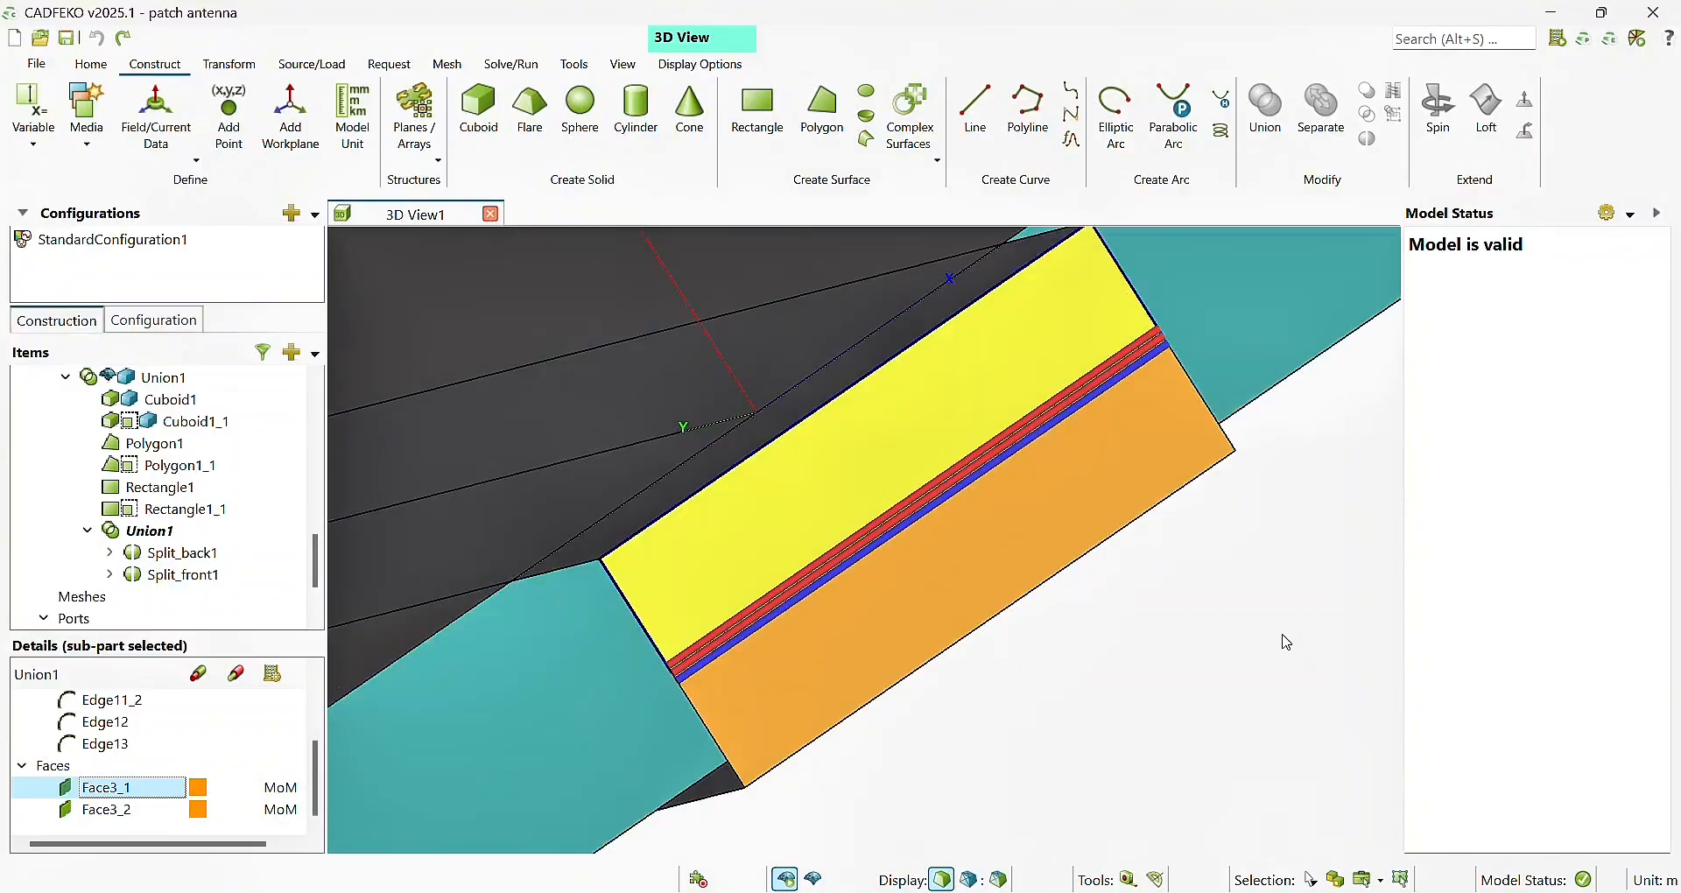
pyautogui.moveTo(1220, 664); pyautogui.dragTo(1055, 640)
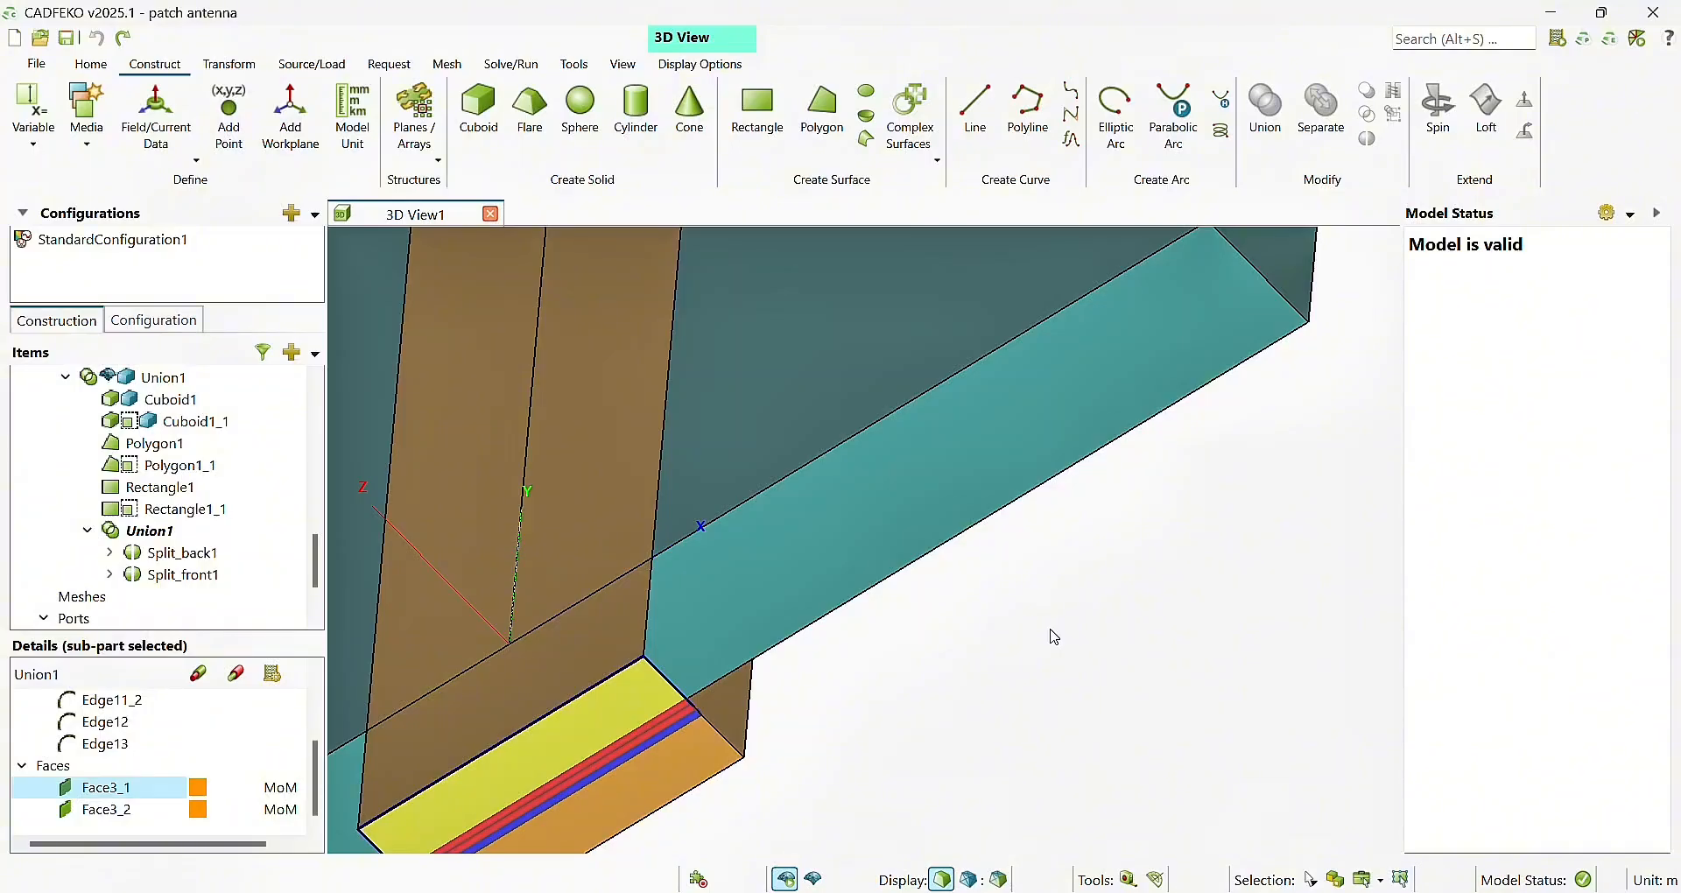
# - Examine the whole patch antenna from the front and the feed end, with the edge port attached to the microstrip line
pyautogui.scroll(-5, 1055, 637)
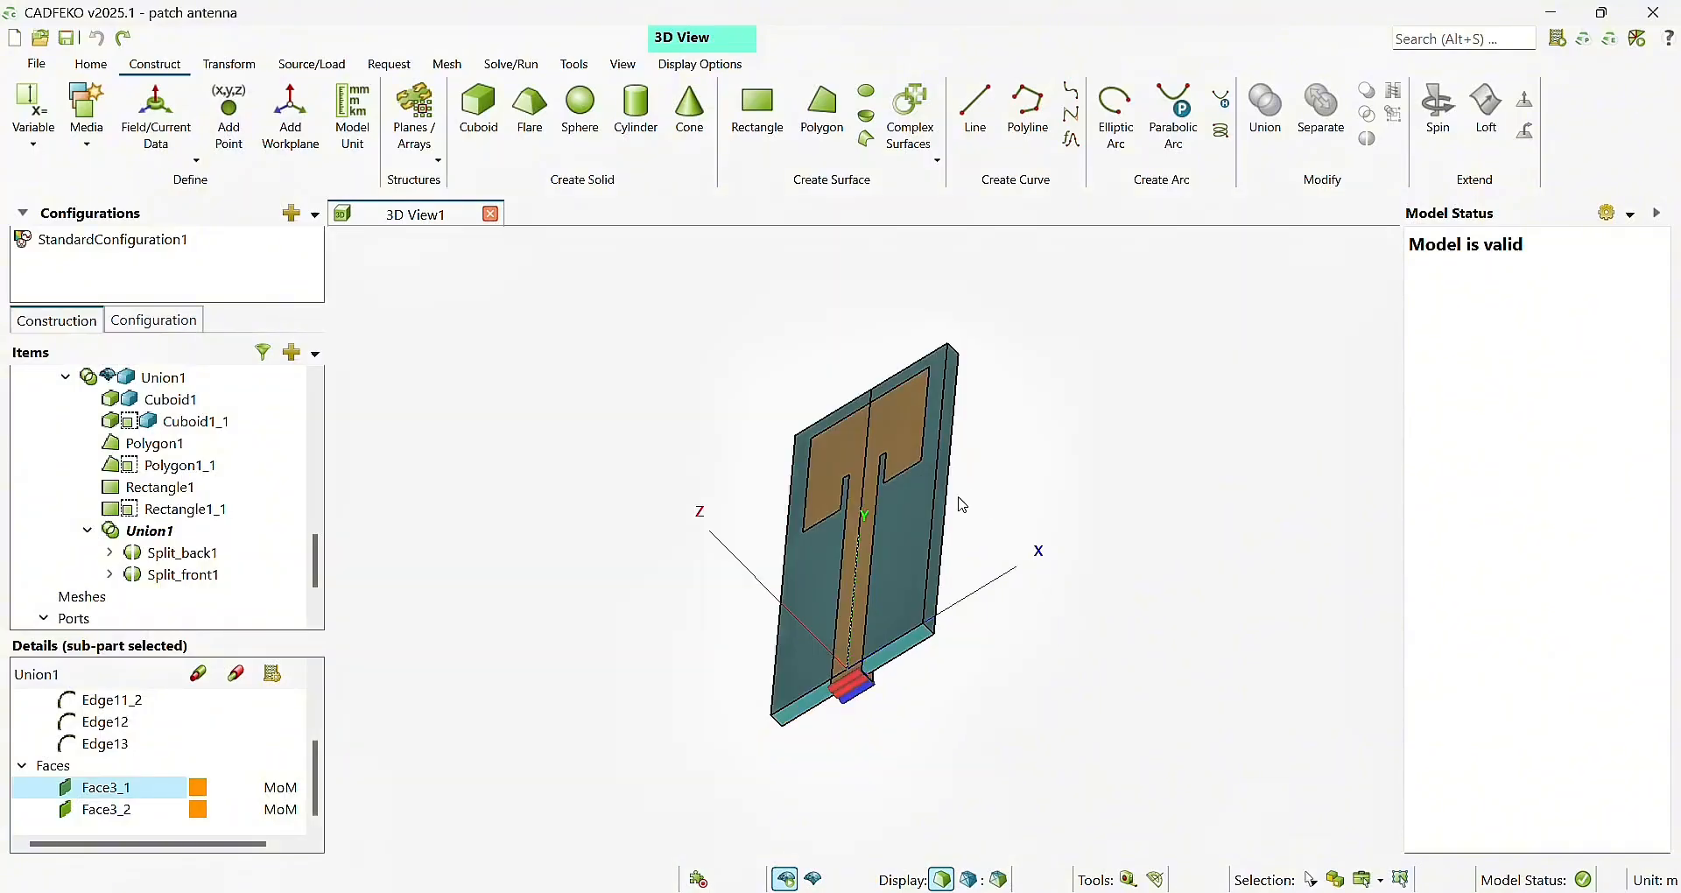
pyautogui.moveTo(963, 505); pyautogui.dragTo(1327, 602)
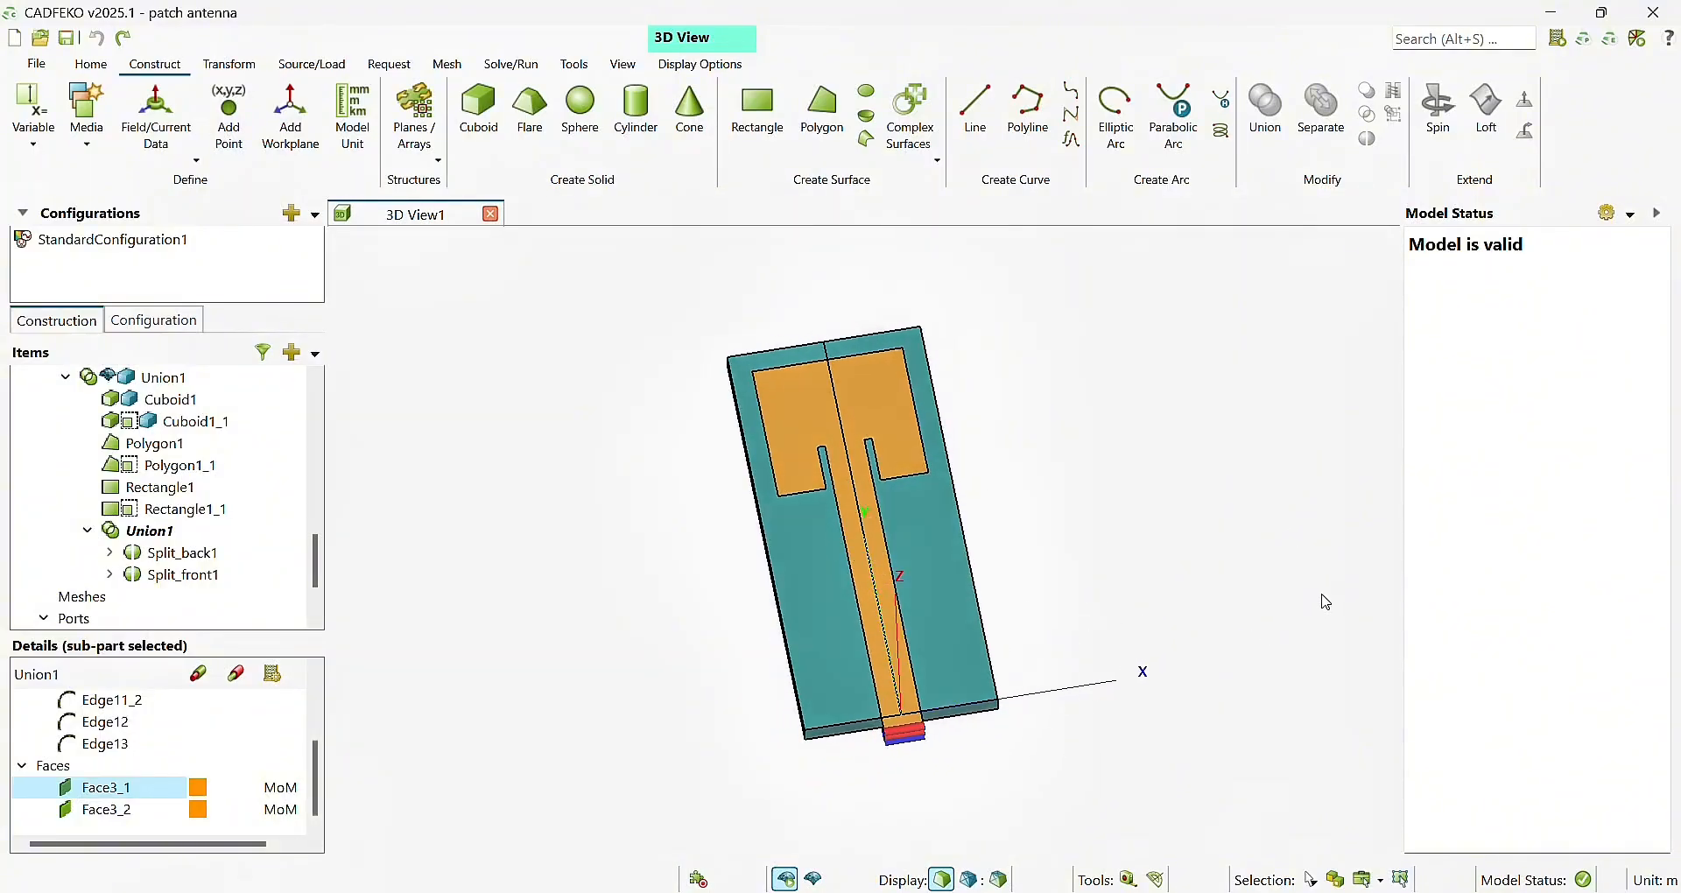
pyautogui.moveTo(855, 776); pyautogui.dragTo(754, 736)
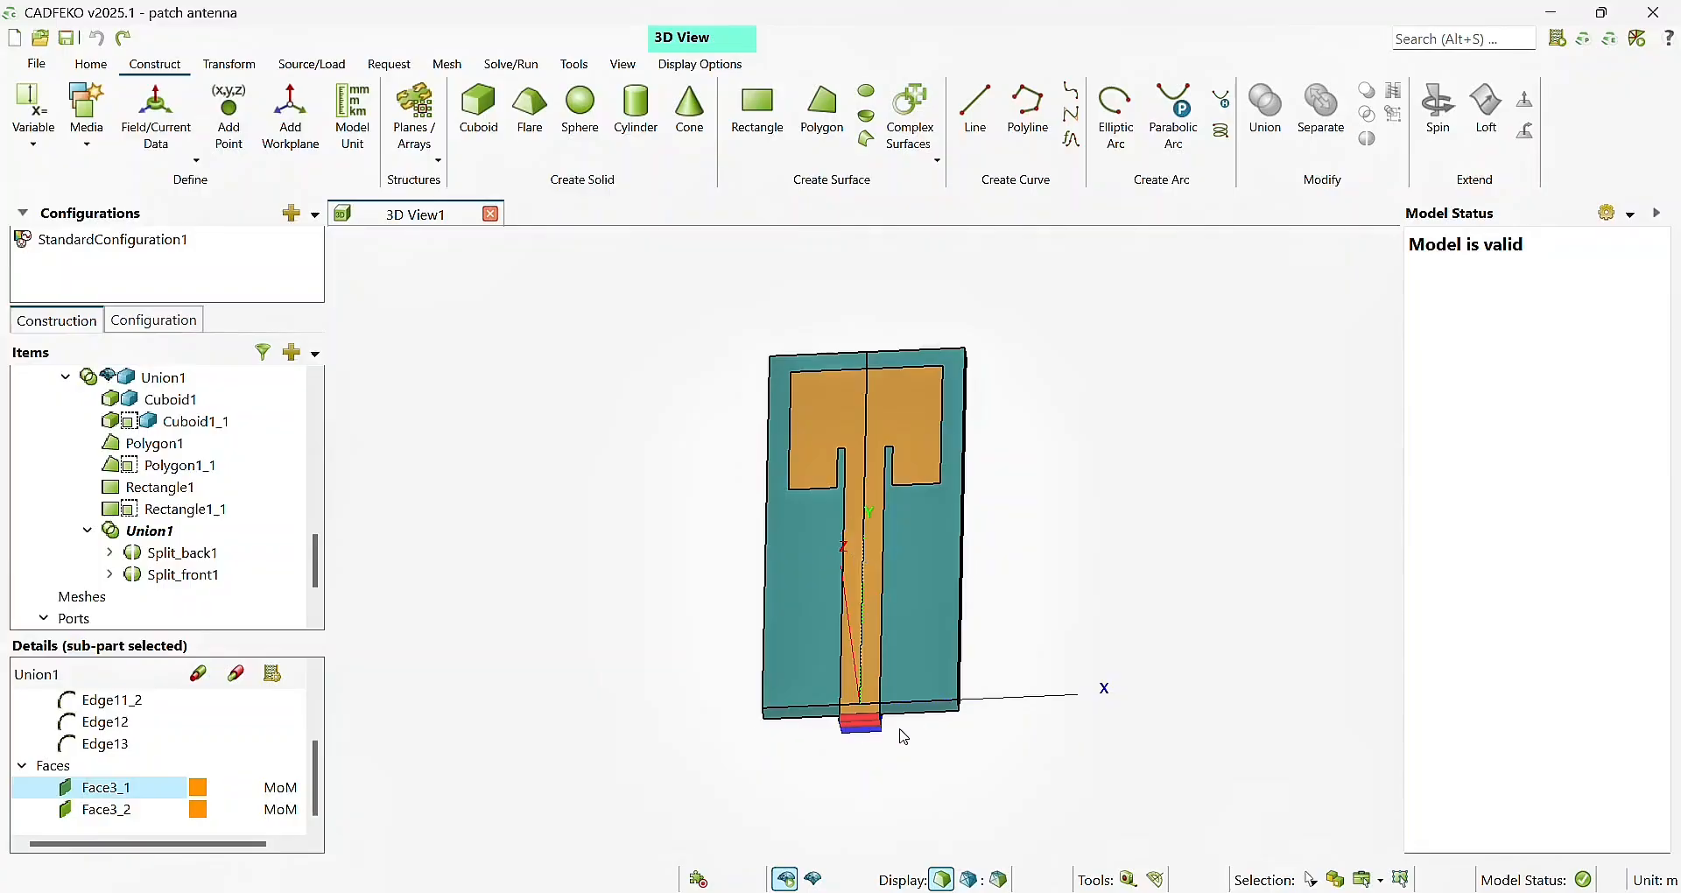
pyautogui.moveTo(901, 736); pyautogui.dragTo(1005, 738)
pyautogui.scroll(3, 1075, 567)
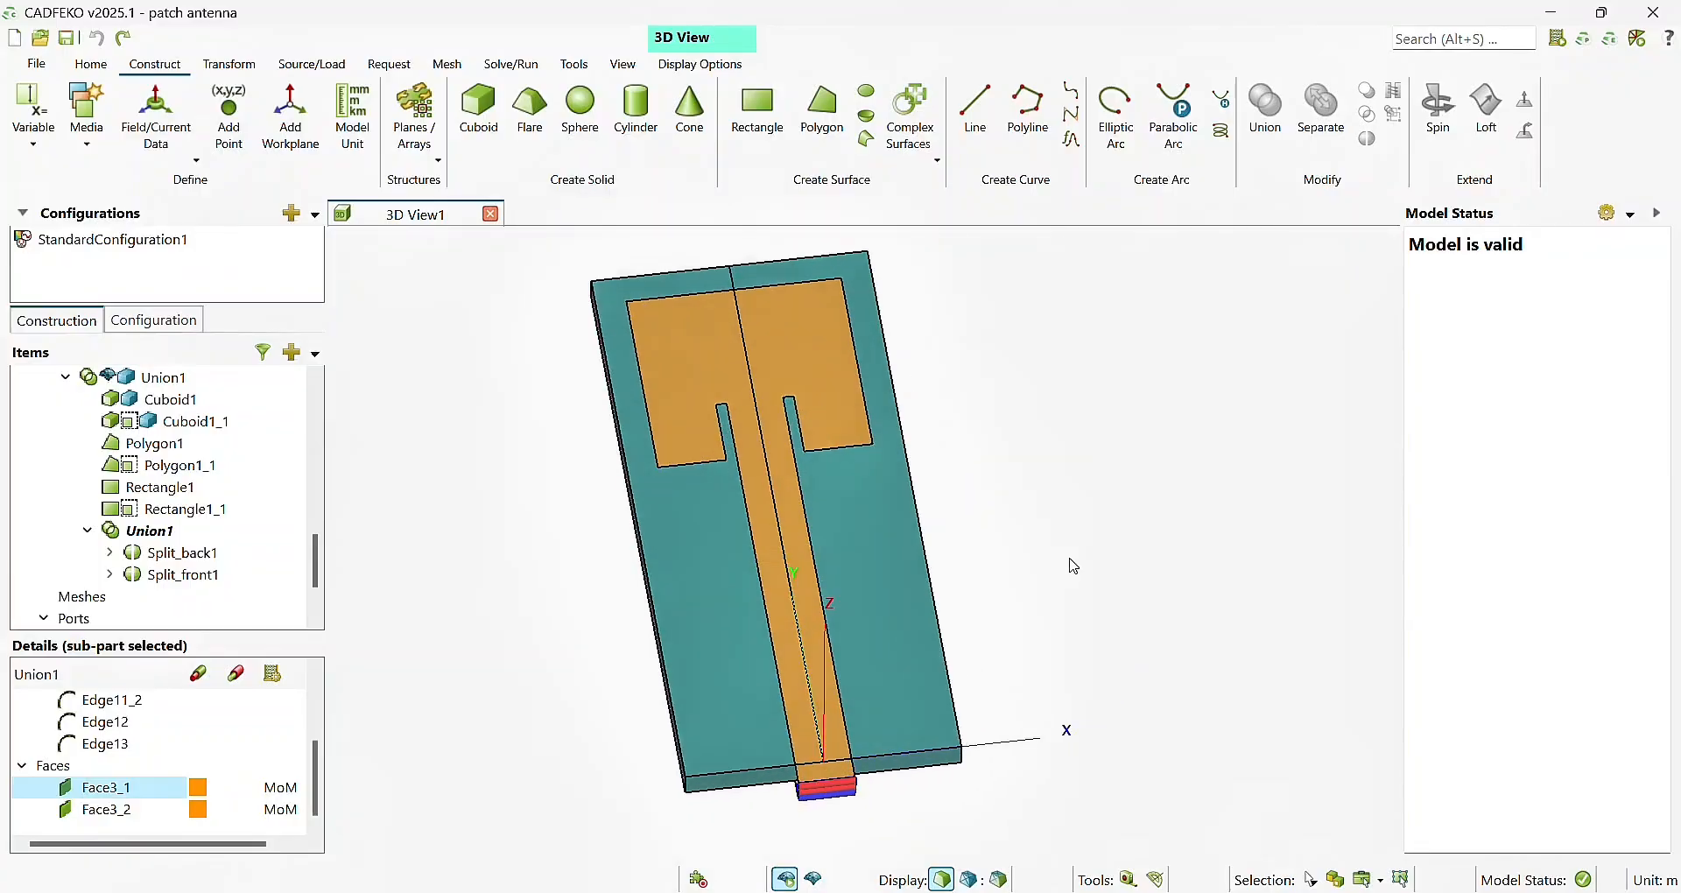
pyautogui.moveTo(1074, 567)
pyautogui.mouseDown()
pyautogui.moveTo(1017, 586)
pyautogui.moveTo(1016, 453)
pyautogui.mouseUp()
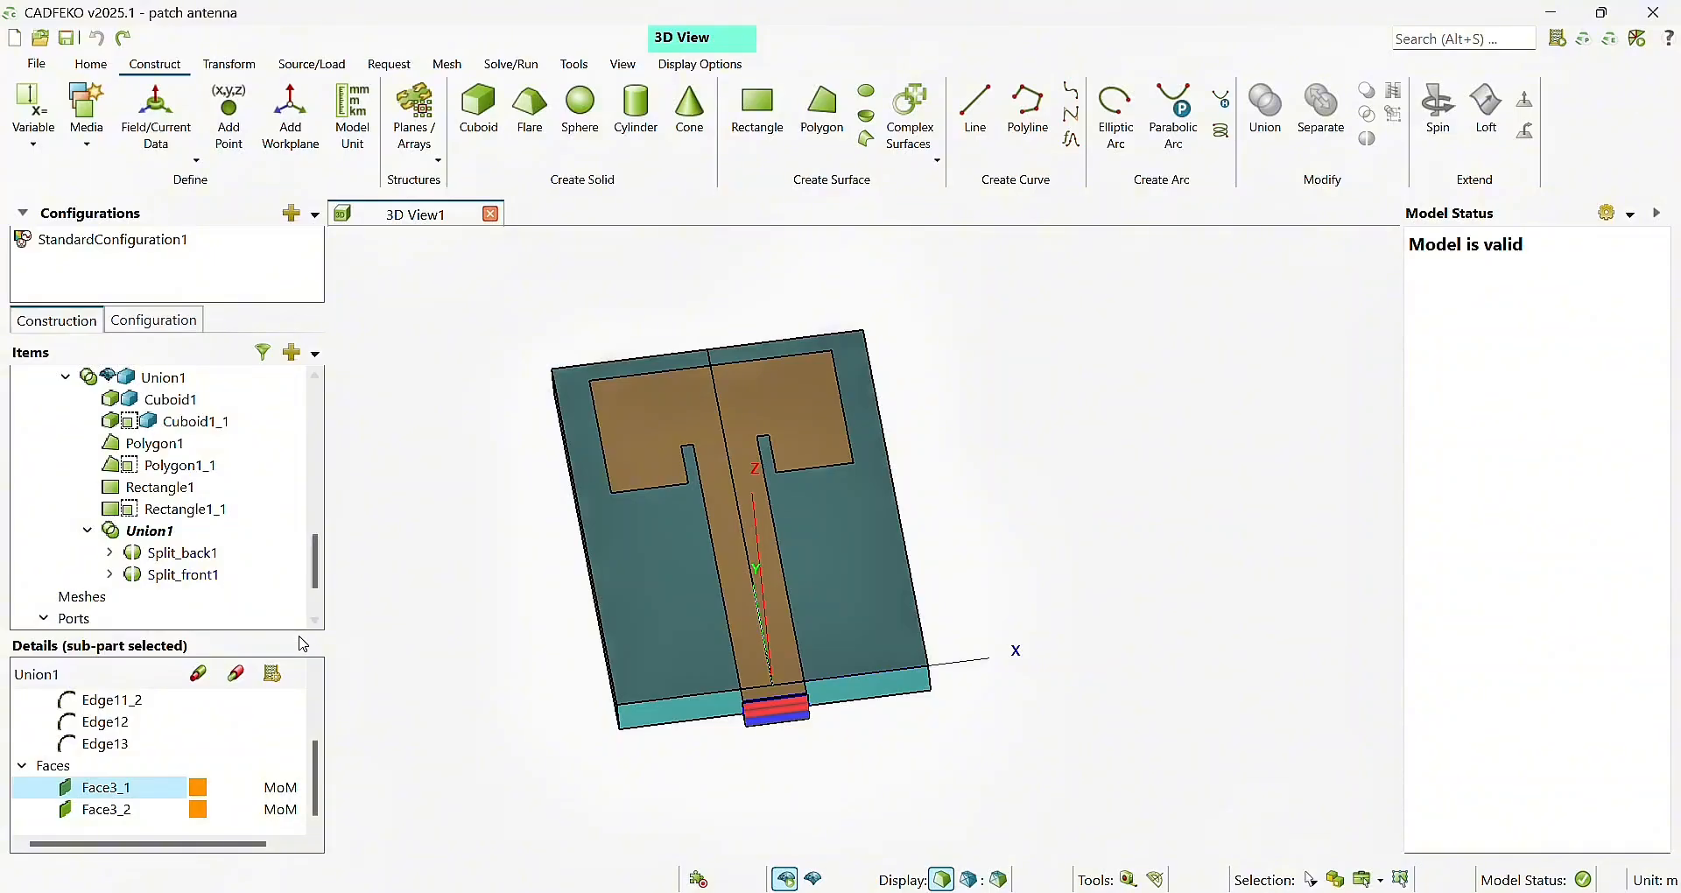
# - Widen the model tree and details area and bring the Ports, Meshing Rules and Solution Settings entries into view
pyautogui.moveTo(326, 579); pyautogui.dragTo(324, 579)
pyautogui.scroll(-1, 323, 579)
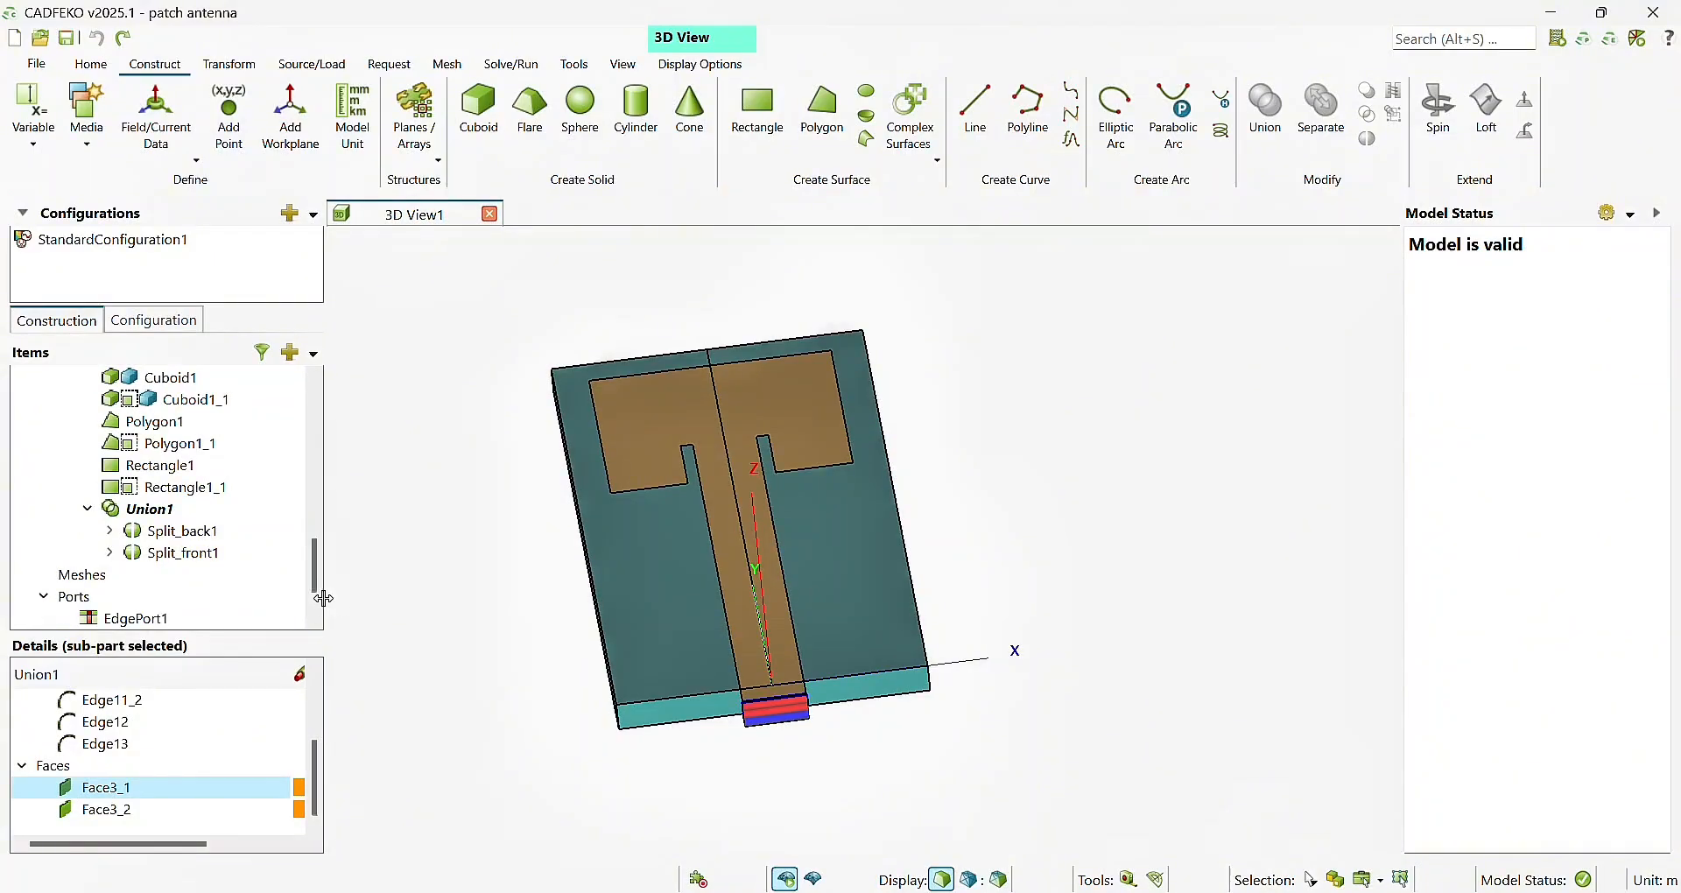
pyautogui.moveTo(325, 595); pyautogui.dragTo(377, 597)
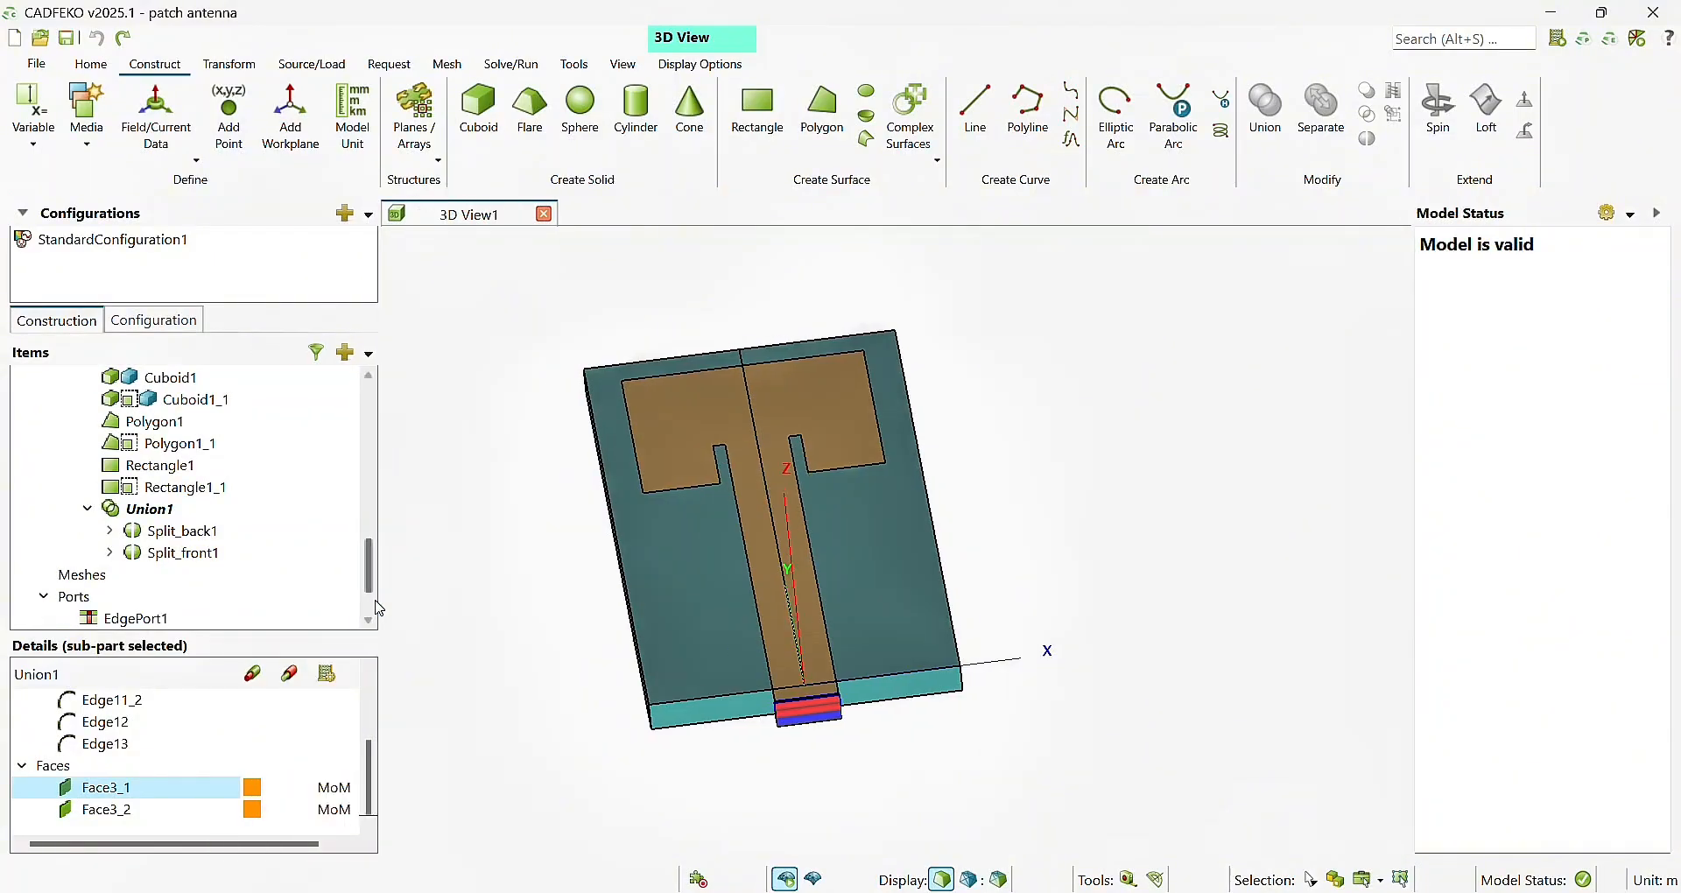
pyautogui.click(364, 775)
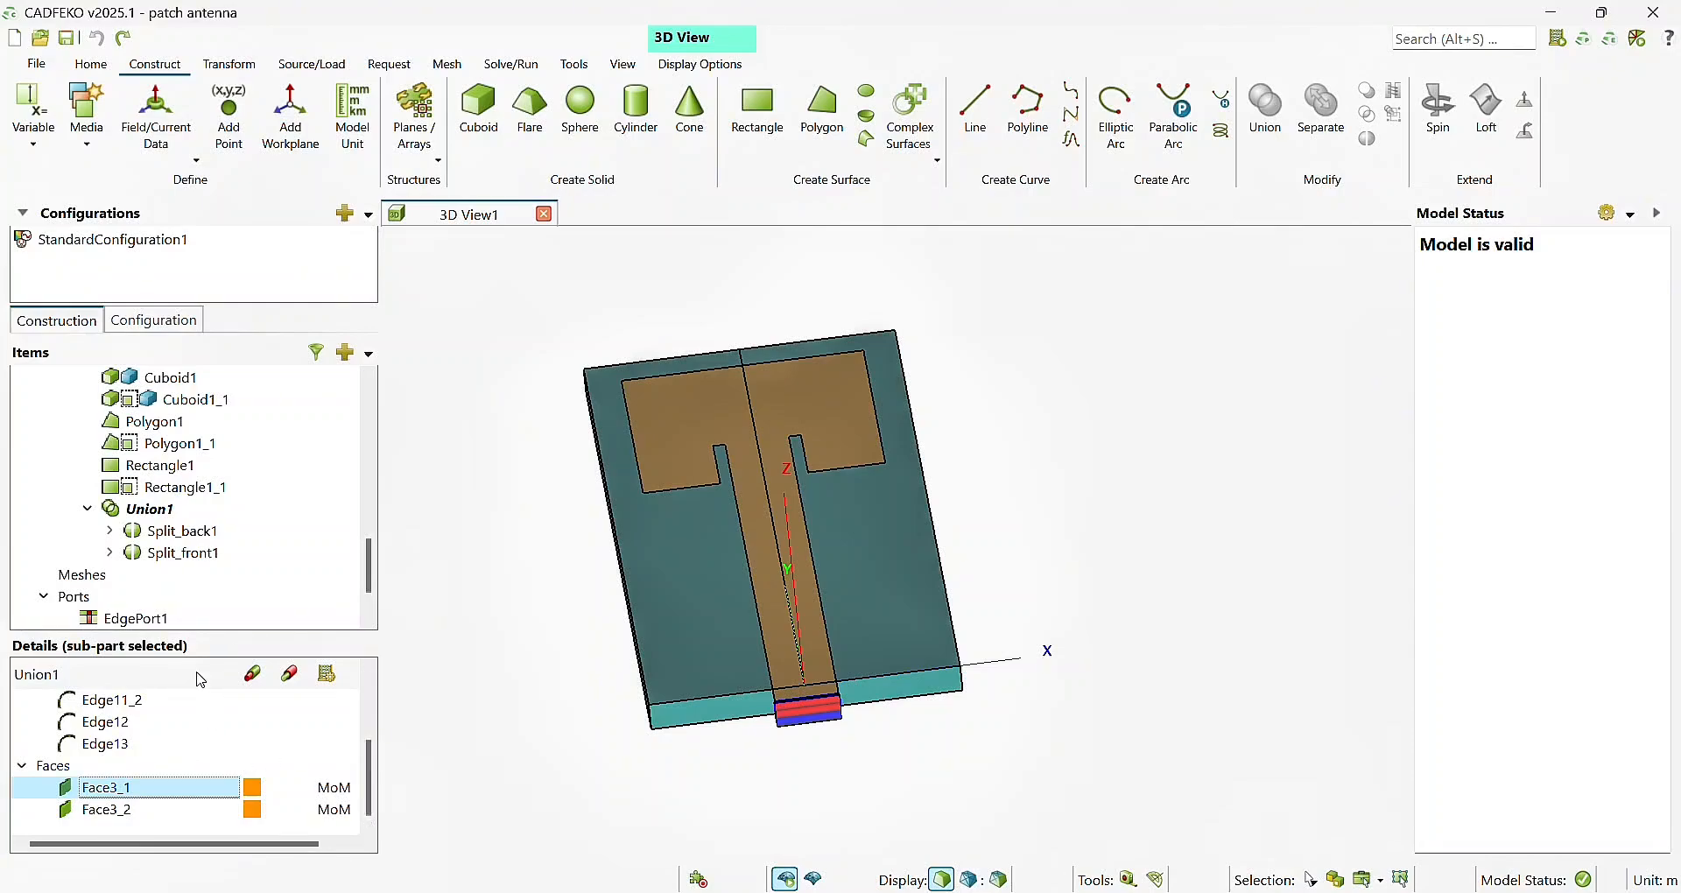
pyautogui.moveTo(368, 577); pyautogui.dragTo(368, 599)
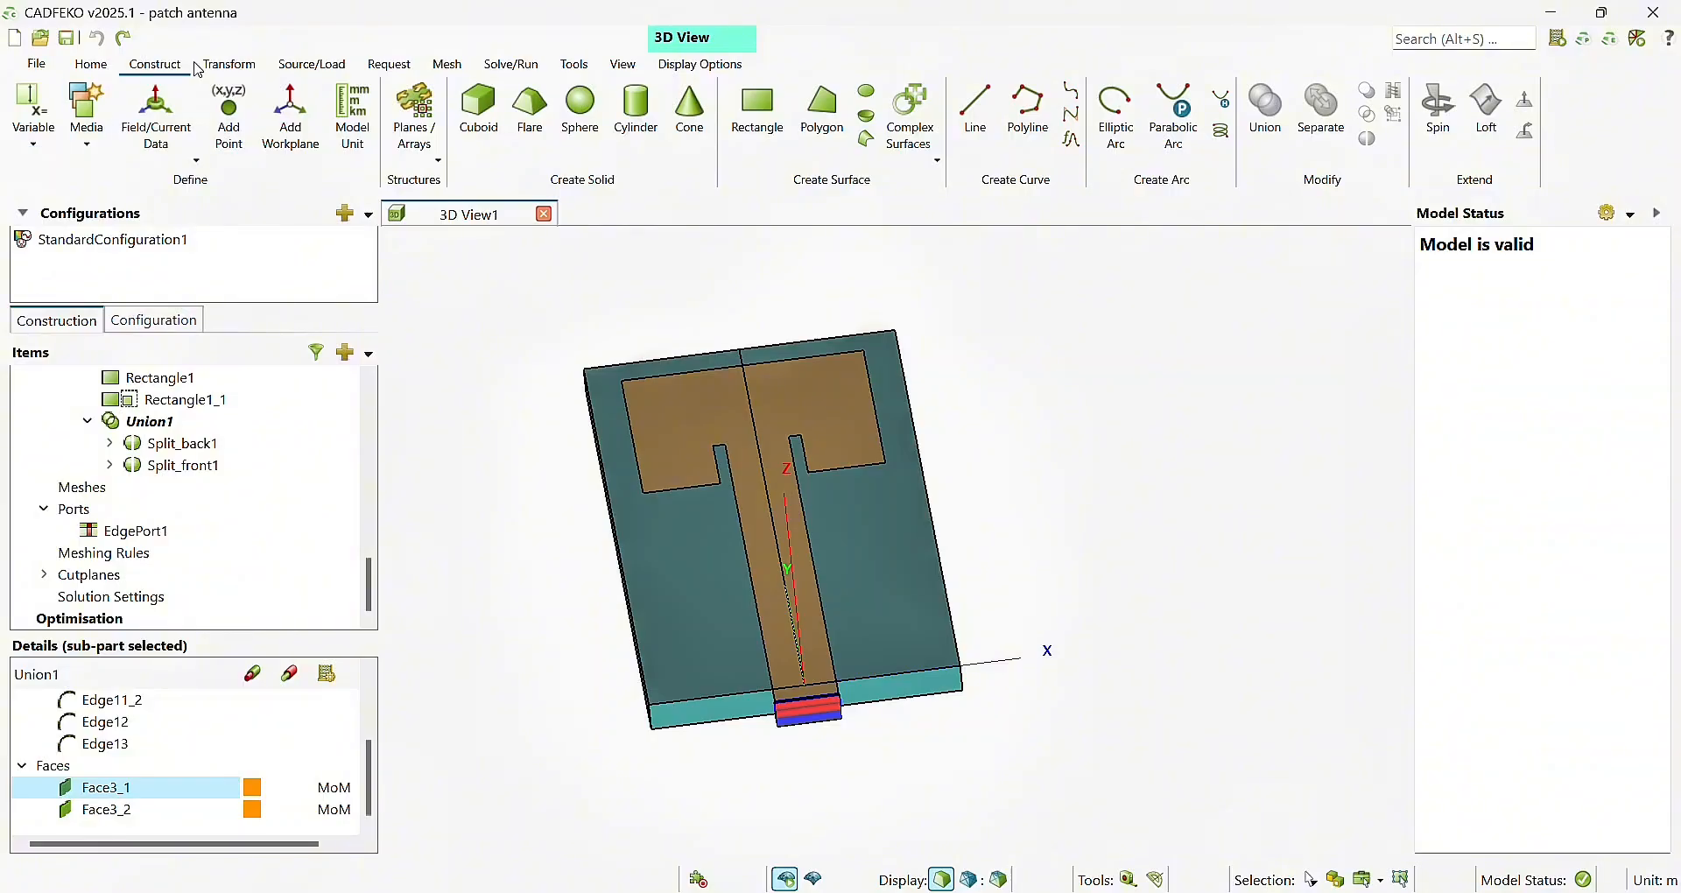
# - Review the automatic meshing and global mesh size options for creating a mesh, and close them without meshing
pyautogui.click(95, 65)
pyautogui.click(447, 65)
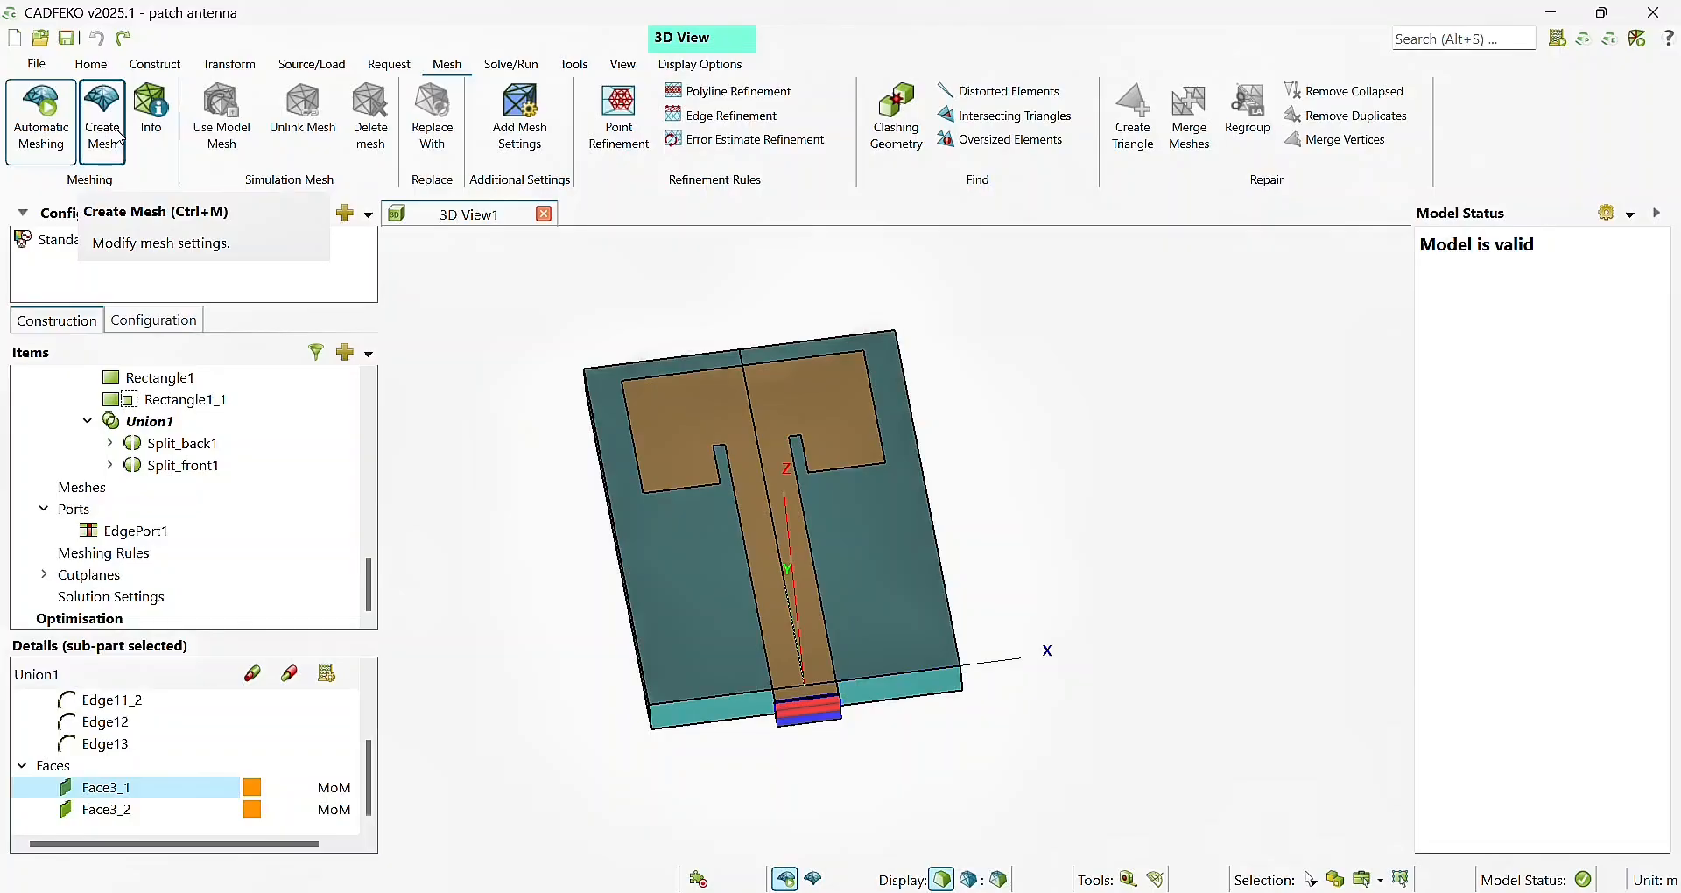
pyautogui.click(119, 137)
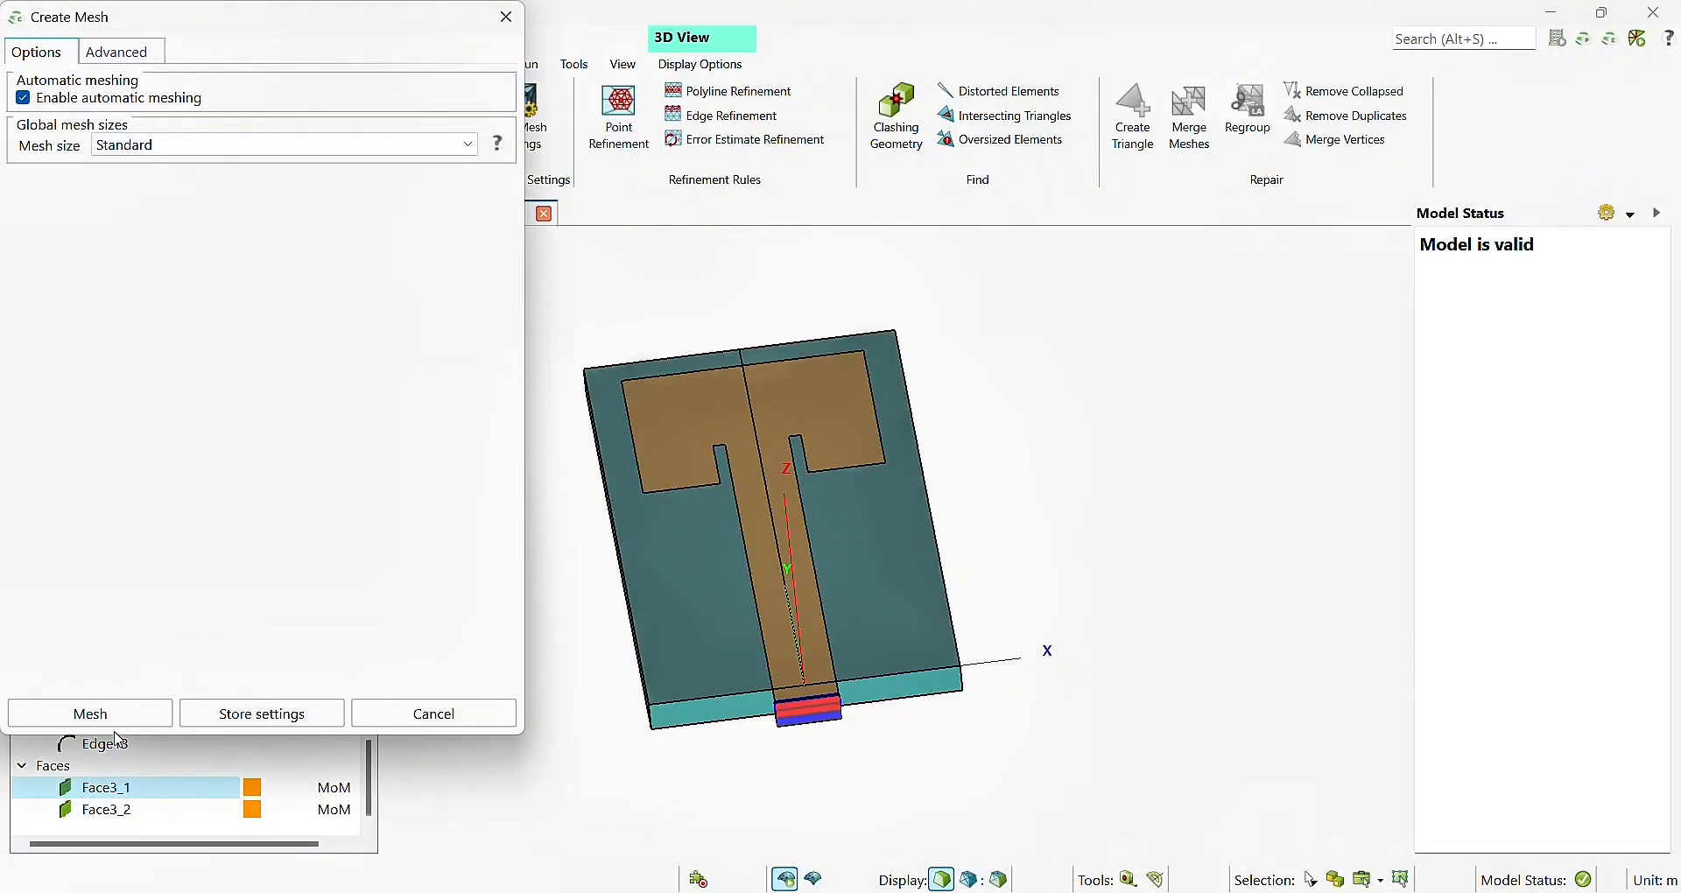
pyautogui.click(507, 17)
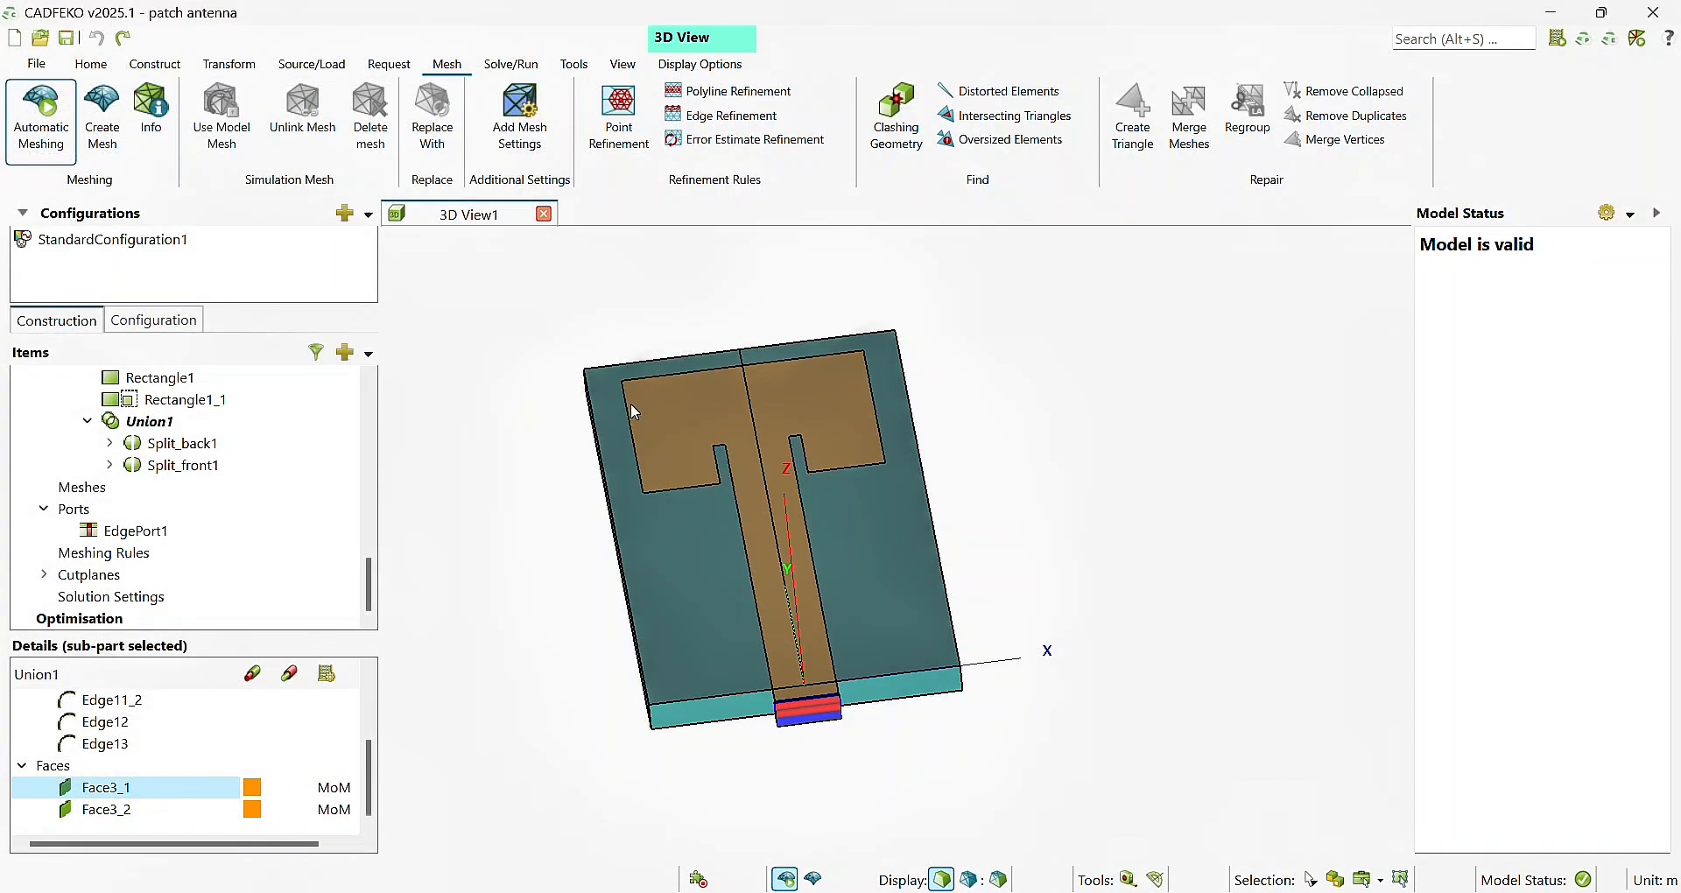
# - Show the simulation mesh on the model and examine the meshed ground plane on the substrate's underside
pyautogui.click(996, 880)
pyautogui.moveTo(872, 701); pyautogui.dragTo(942, 537)
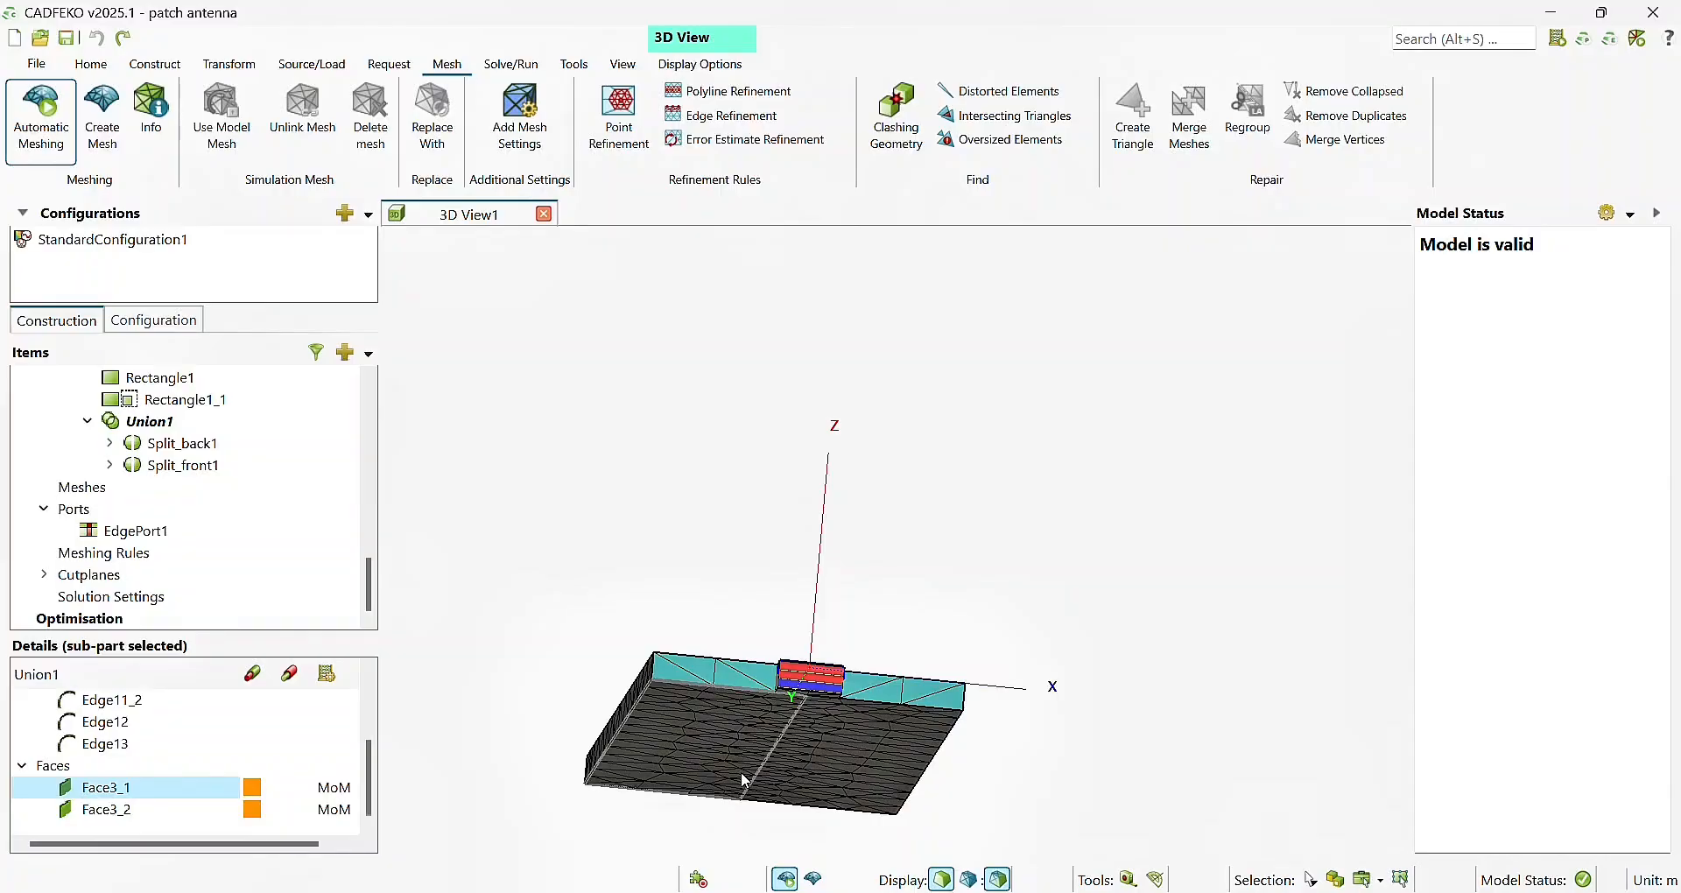
pyautogui.moveTo(741, 771); pyautogui.dragTo(789, 598, button='middle')
pyautogui.moveTo(1041, 614); pyautogui.dragTo(1052, 494)
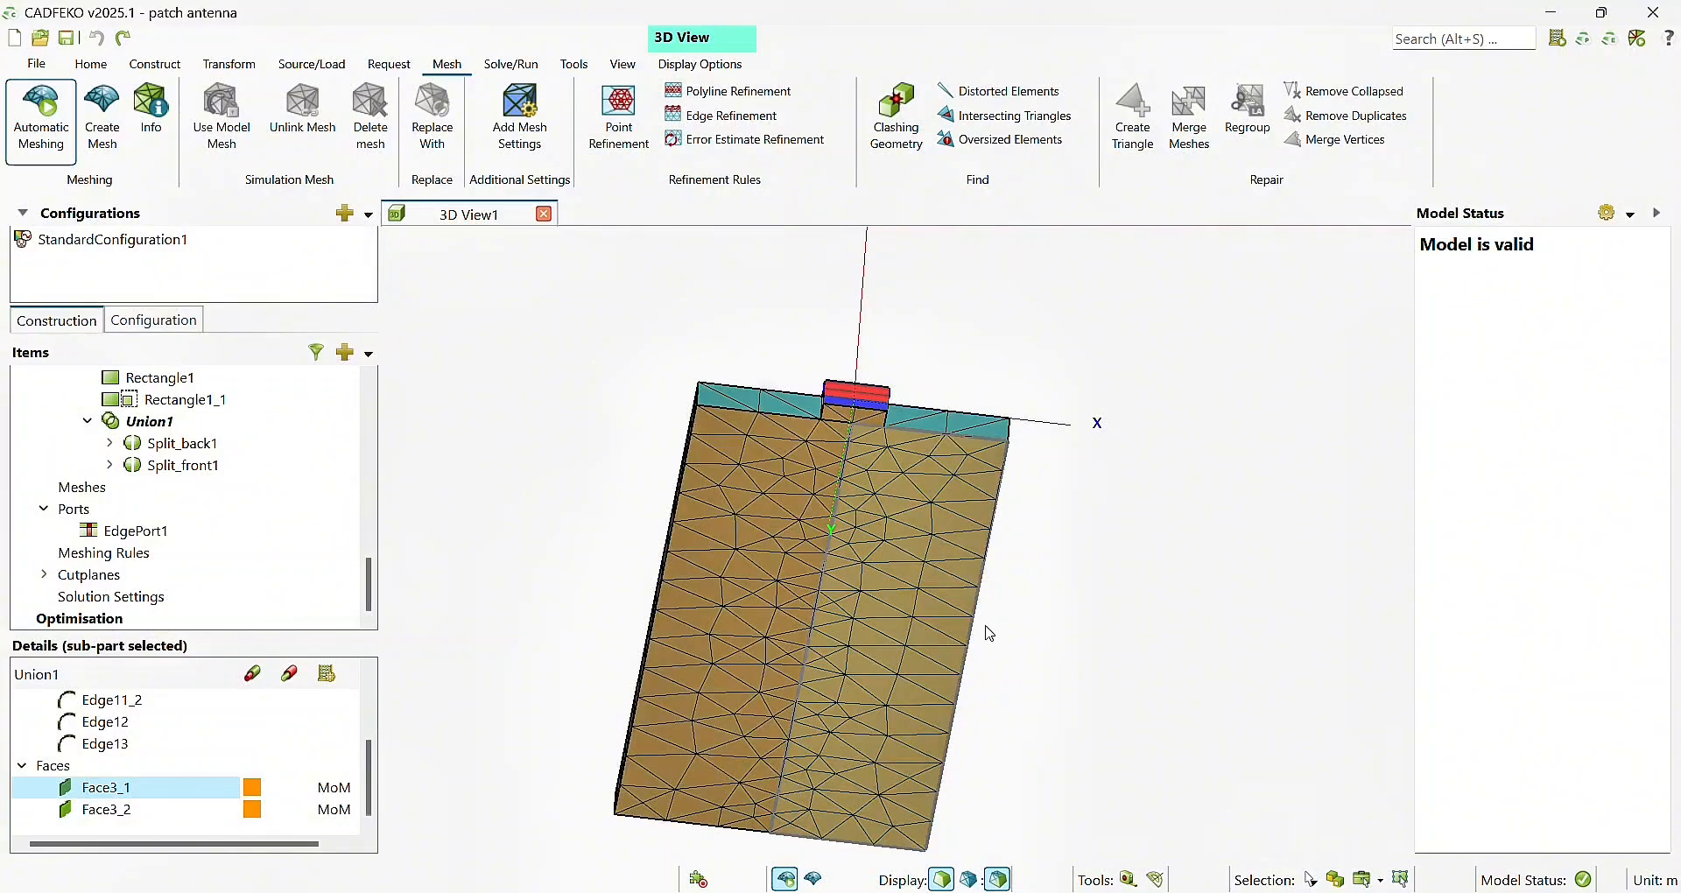
# - Open the properties of ground plane face Face6_1 to review its face medium, and close them unchanged
pyautogui.rightClick(747, 629)
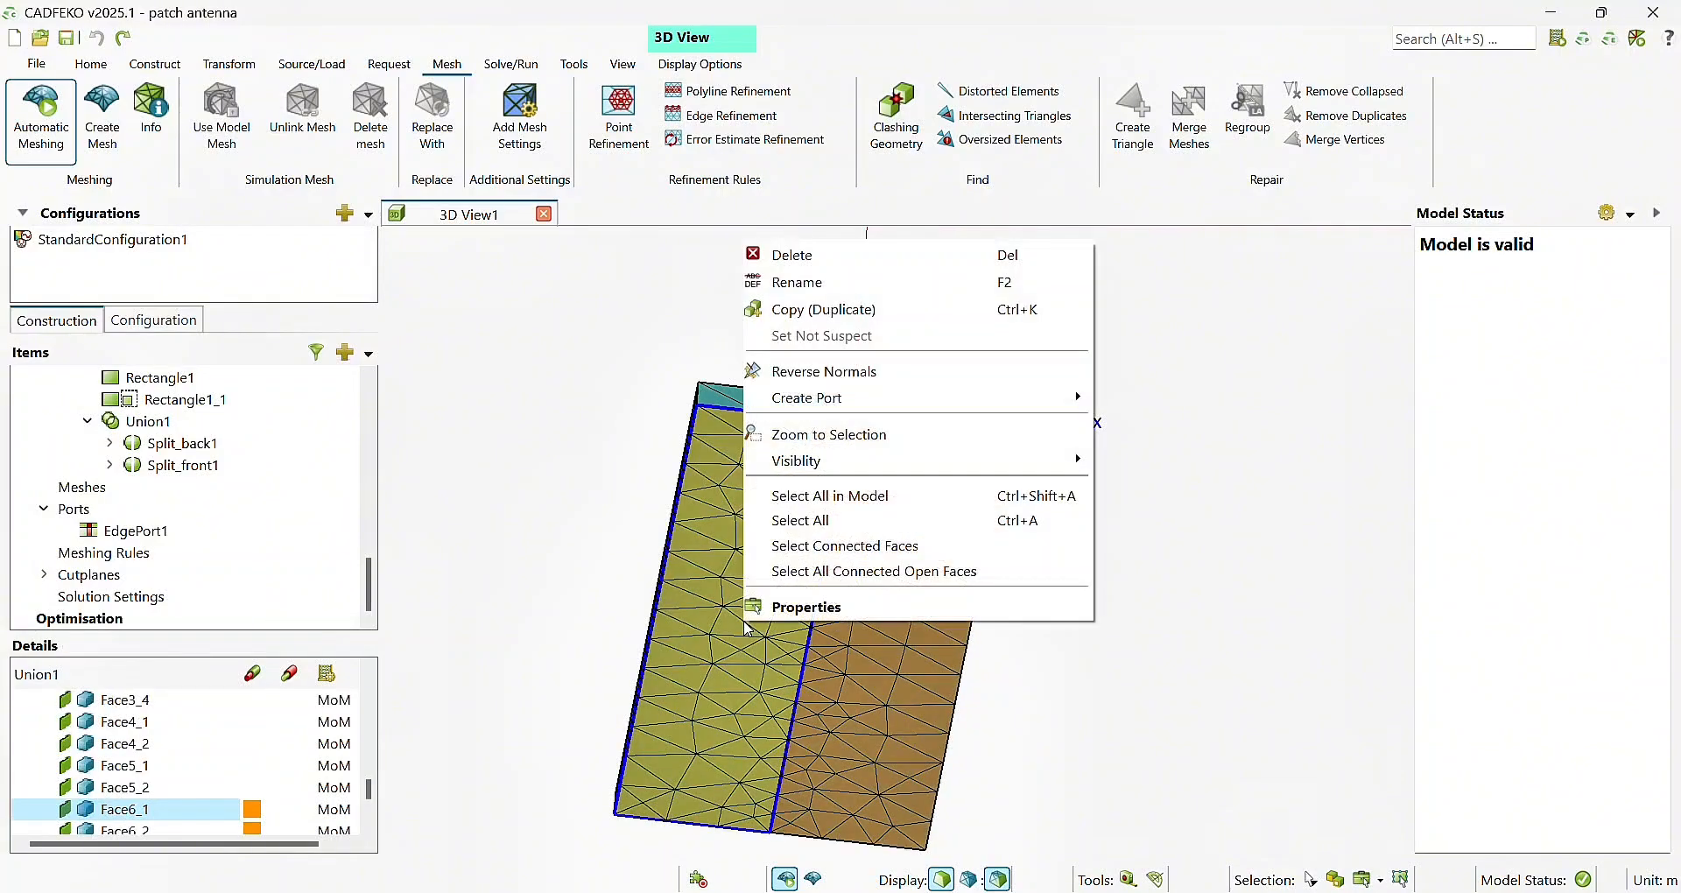
pyautogui.click(779, 611)
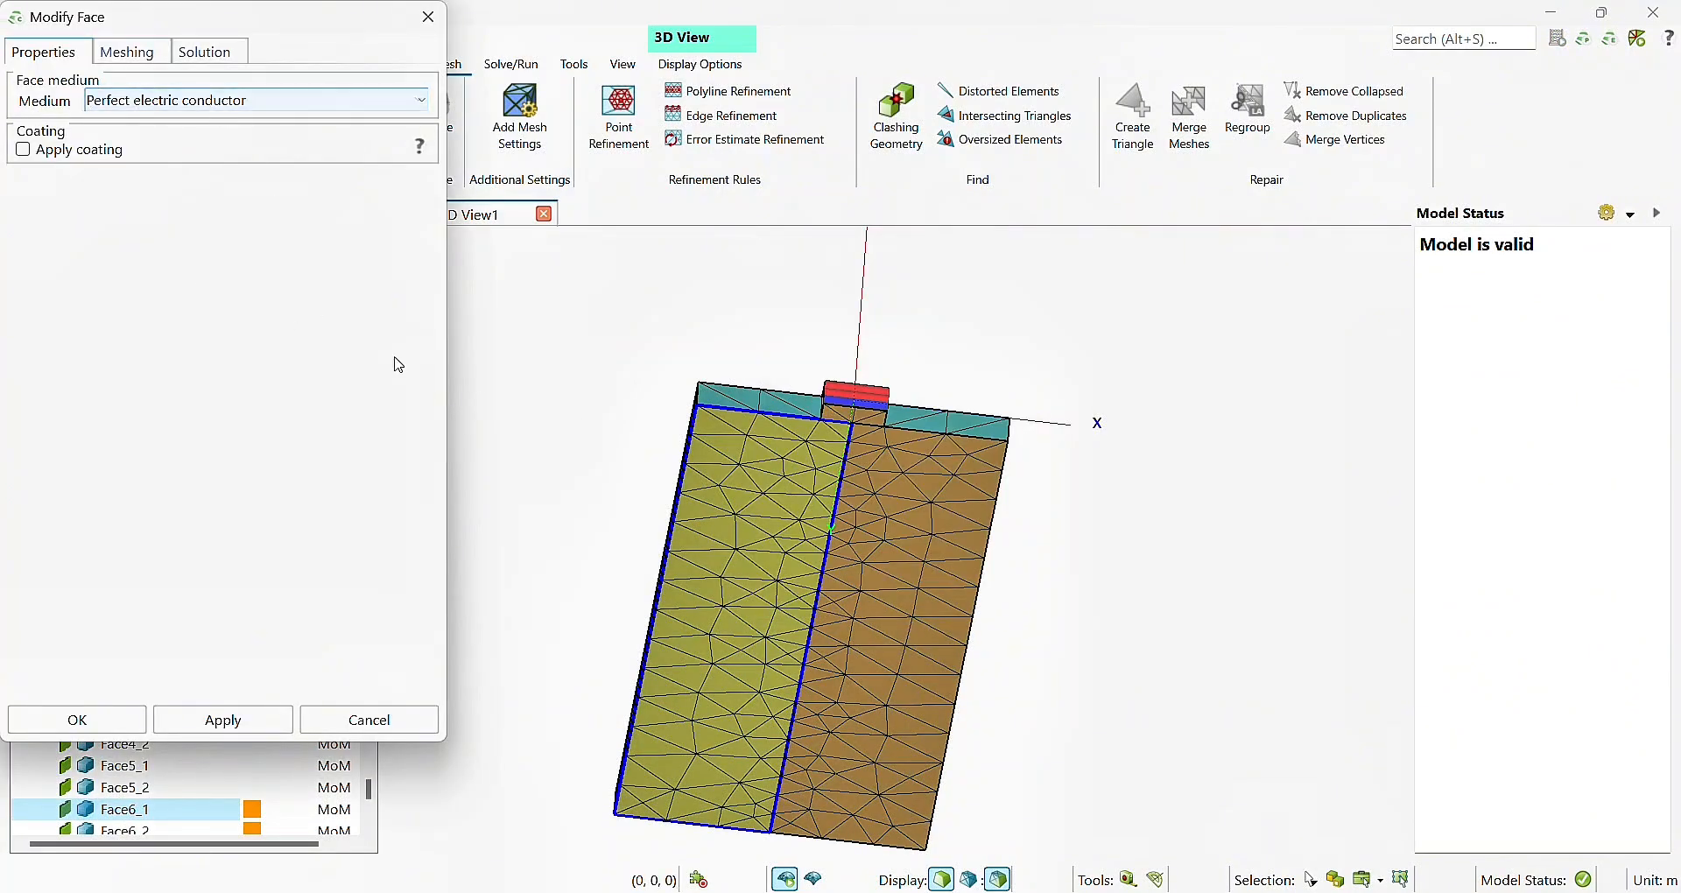
pyautogui.click(428, 16)
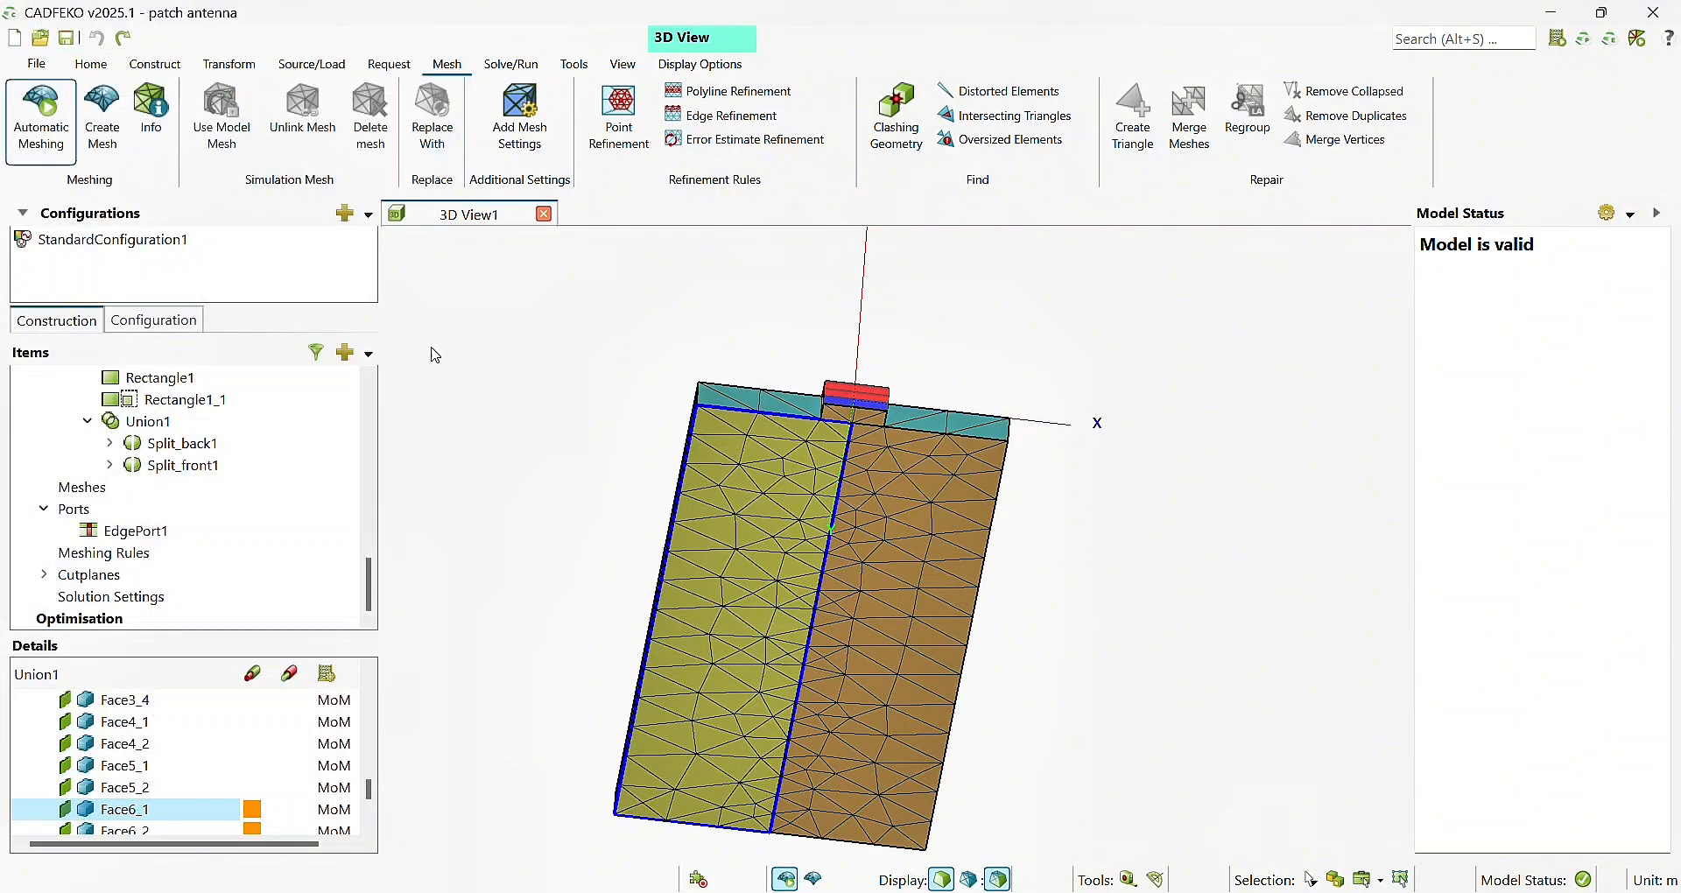
# - Reselect Face6_1 and list the media available for it in its face properties, and close them without a change
pyautogui.click(728, 672)
pyautogui.click(728, 672)
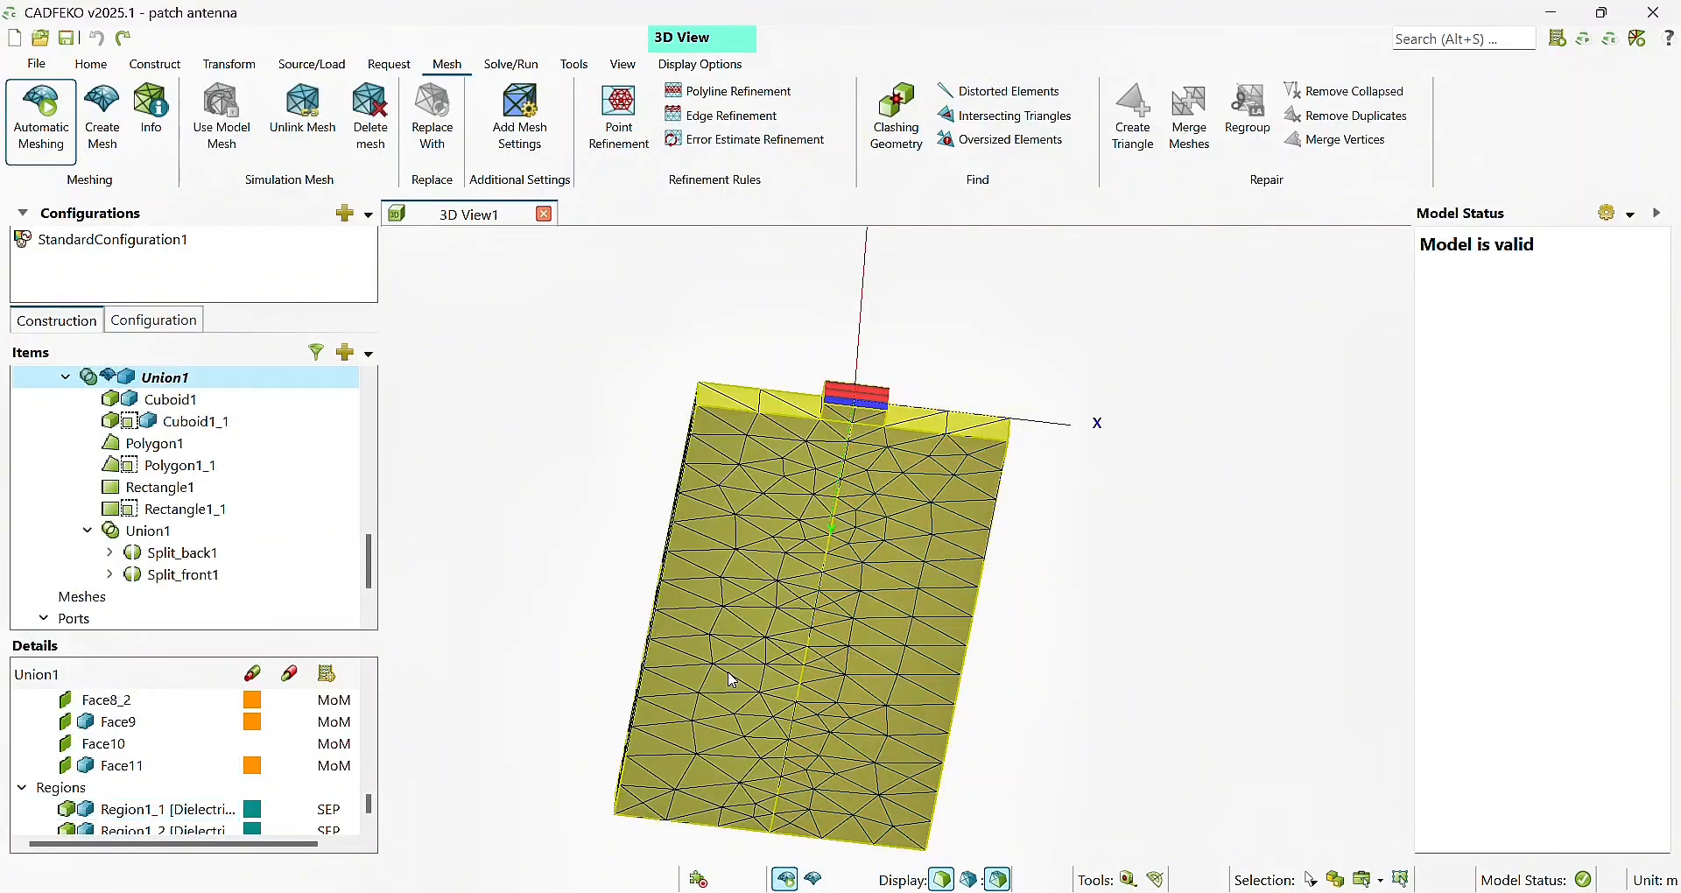
pyautogui.click(728, 672)
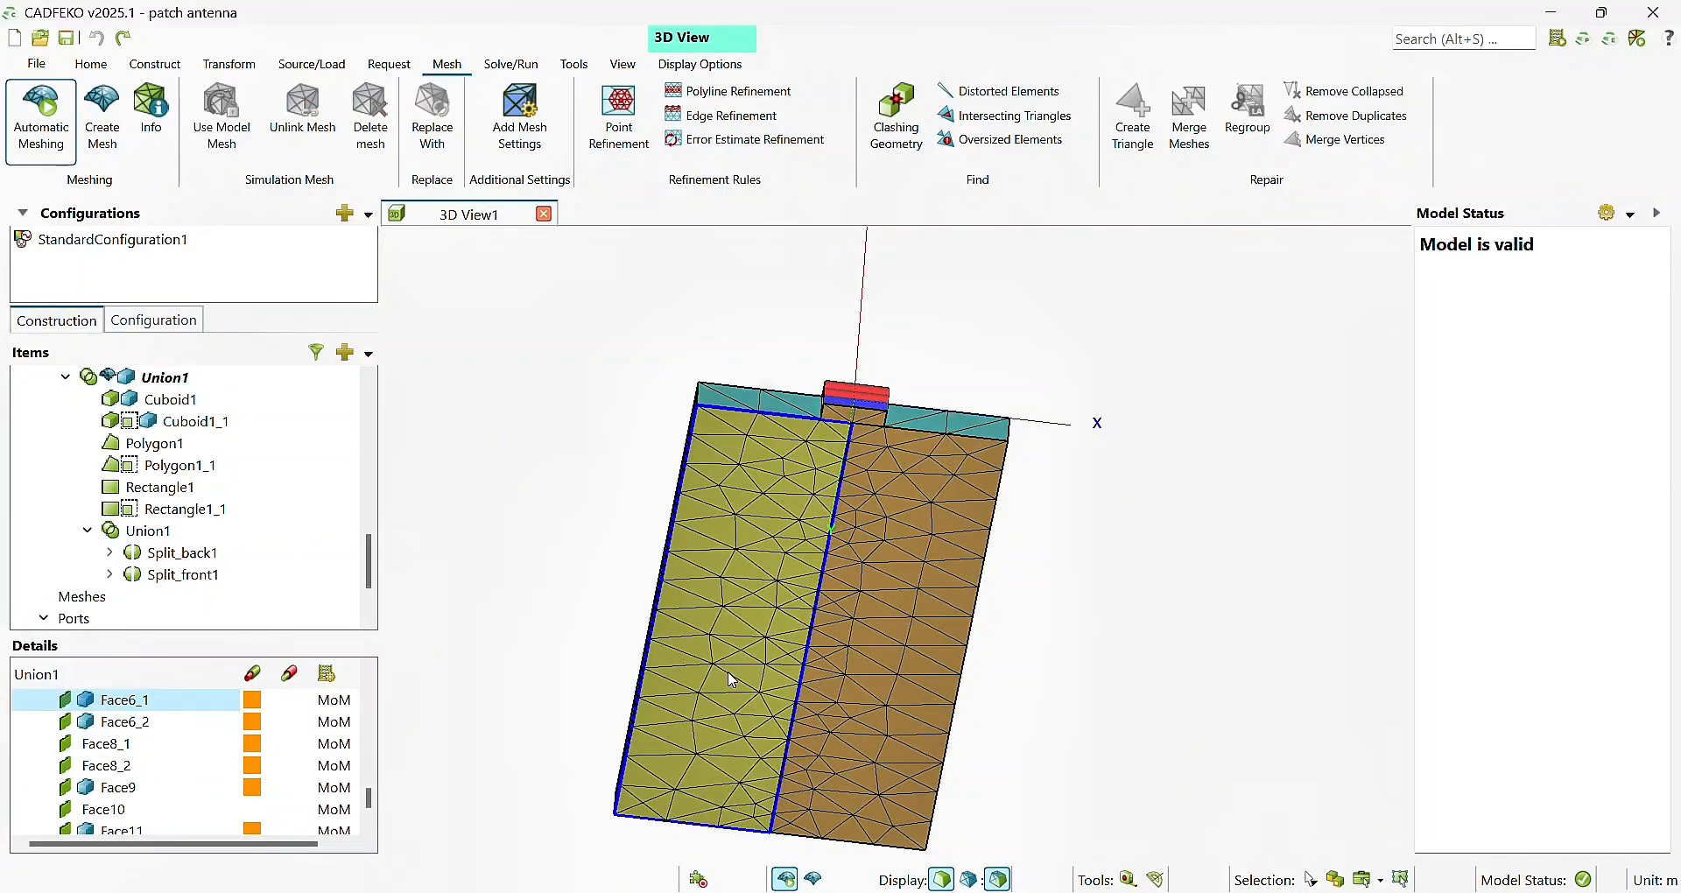
pyautogui.rightClick(793, 571)
pyautogui.click(834, 891)
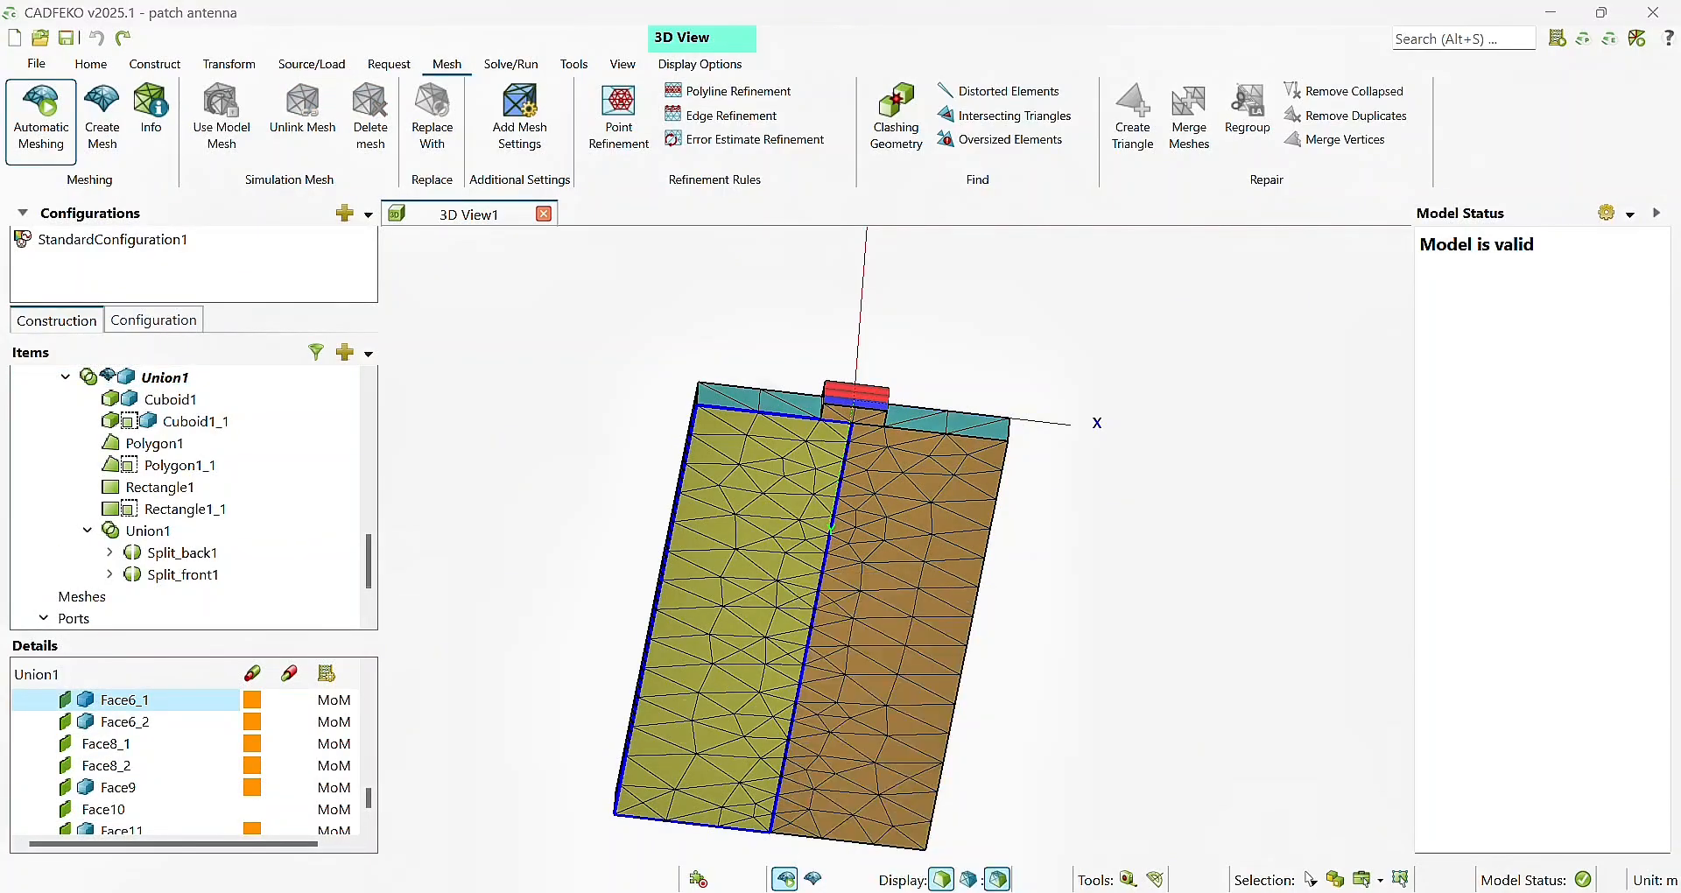
pyautogui.rightClick(755, 702)
pyautogui.click(765, 684)
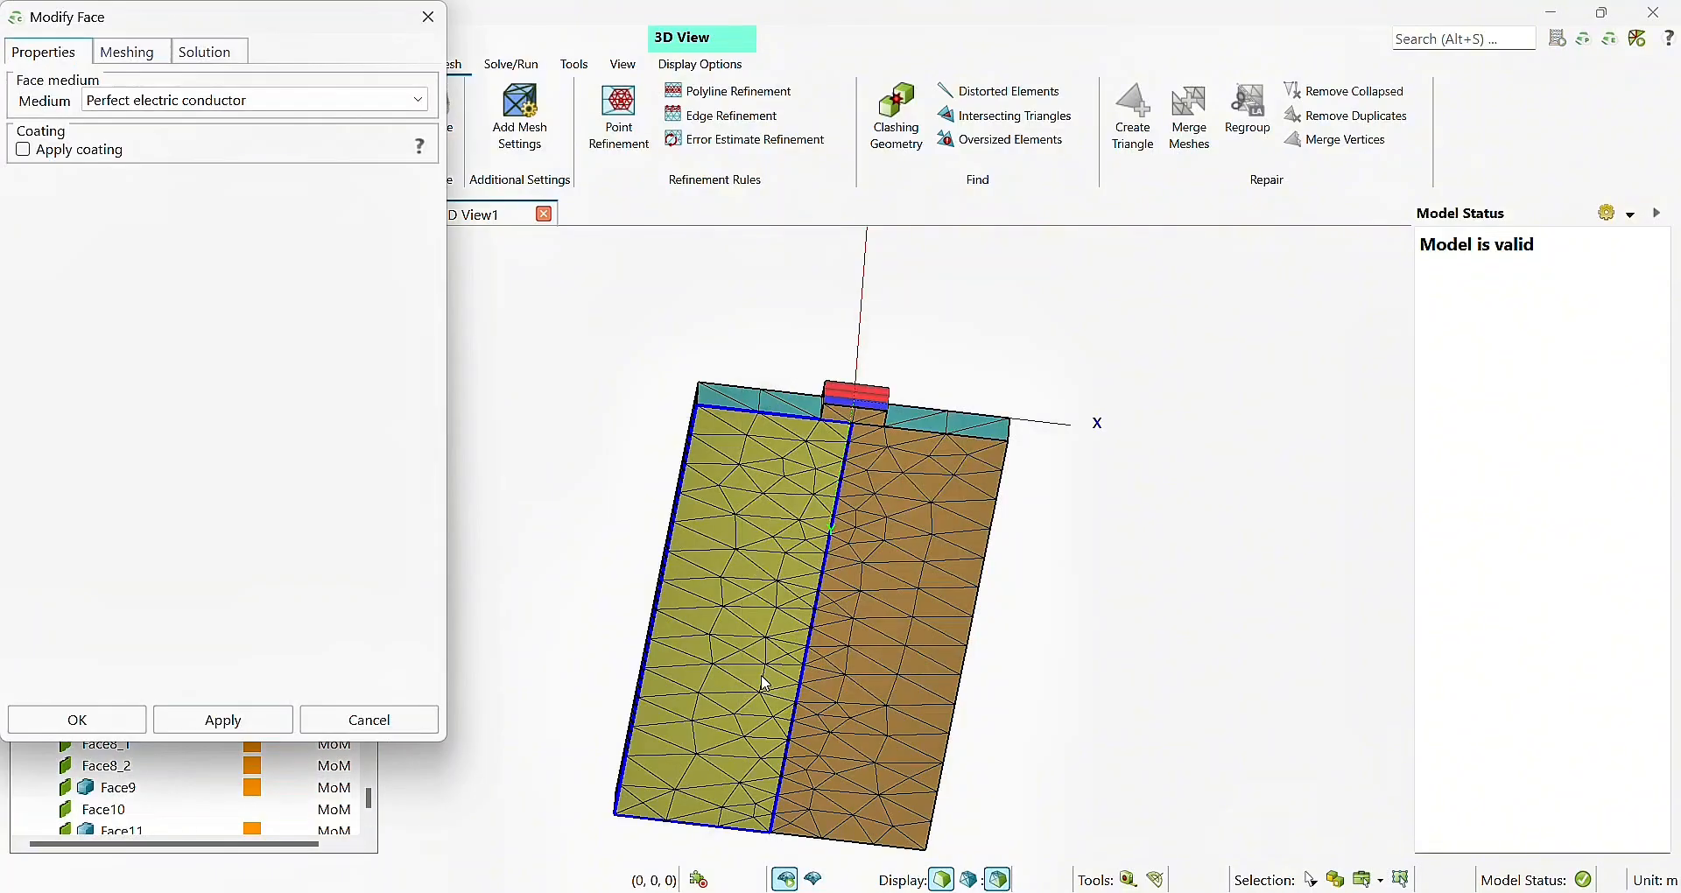
pyautogui.click(265, 101)
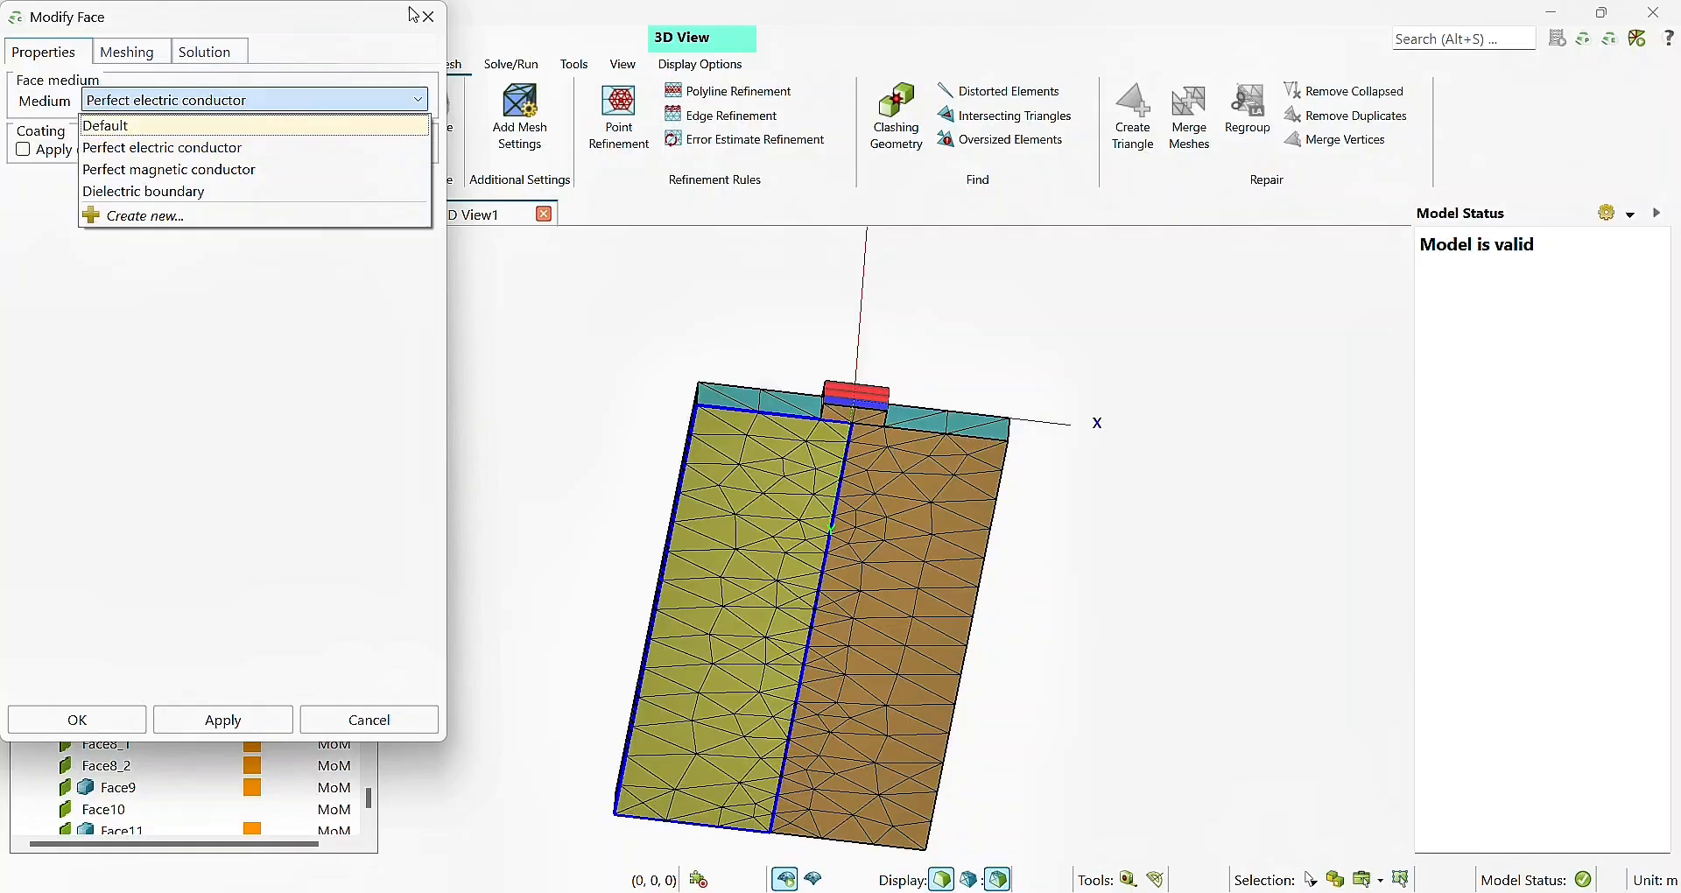
pyautogui.click(456, 12)
pyautogui.click(429, 18)
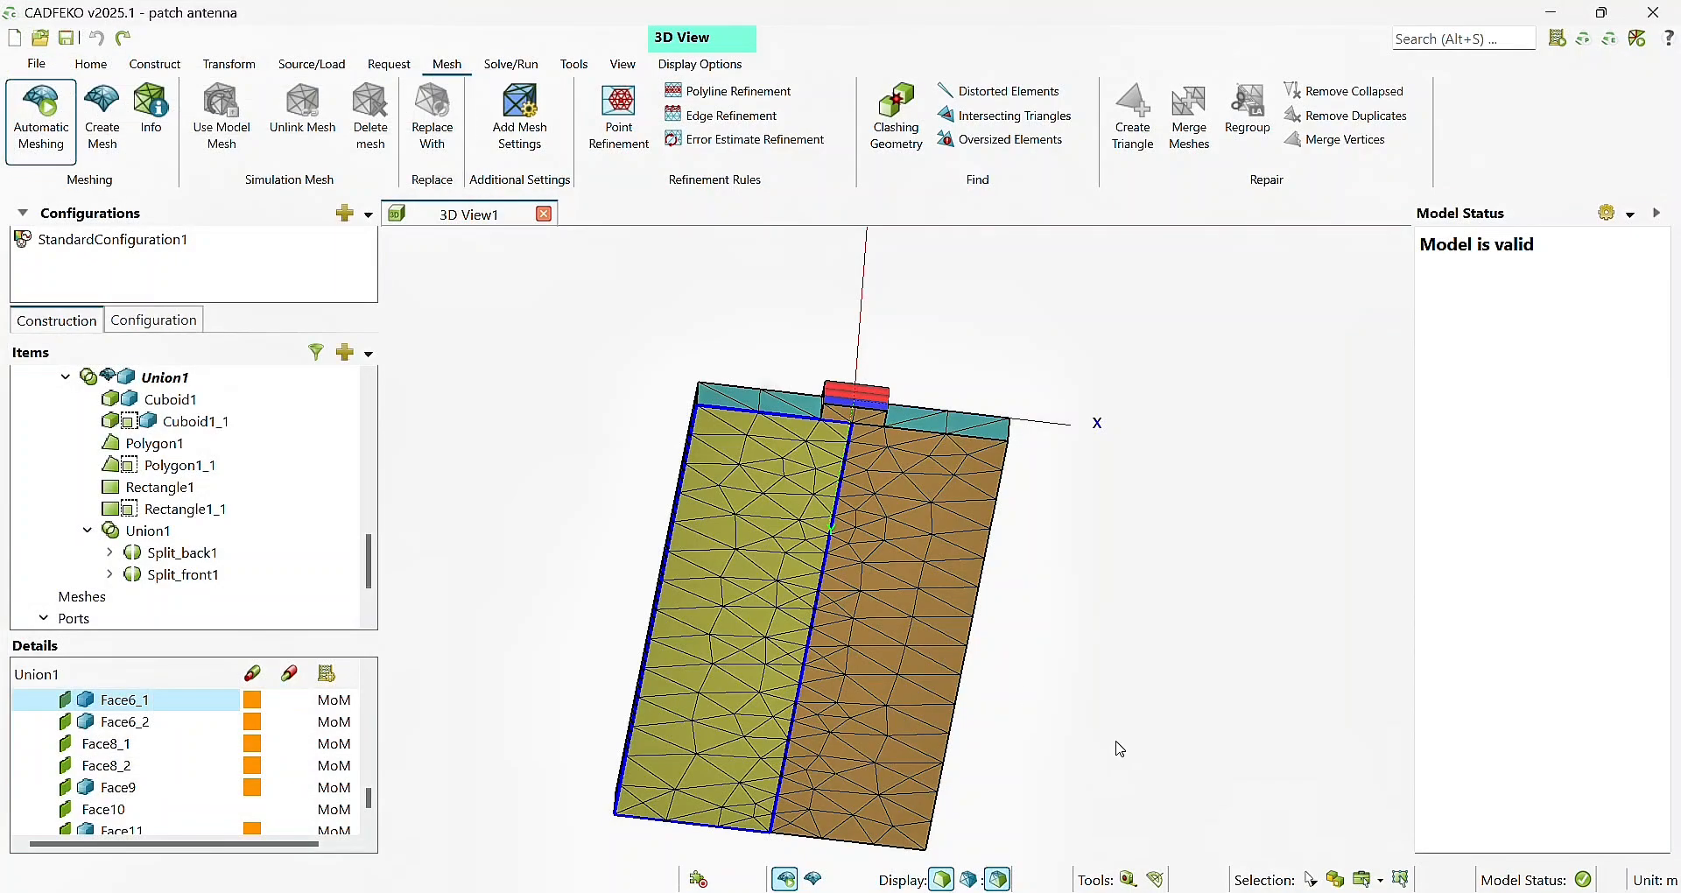
# - Highlight Region1_2, the dielectric region behind the other half of the ground plane, and clear the selection
pyautogui.click(888, 707)
pyautogui.click(887, 705)
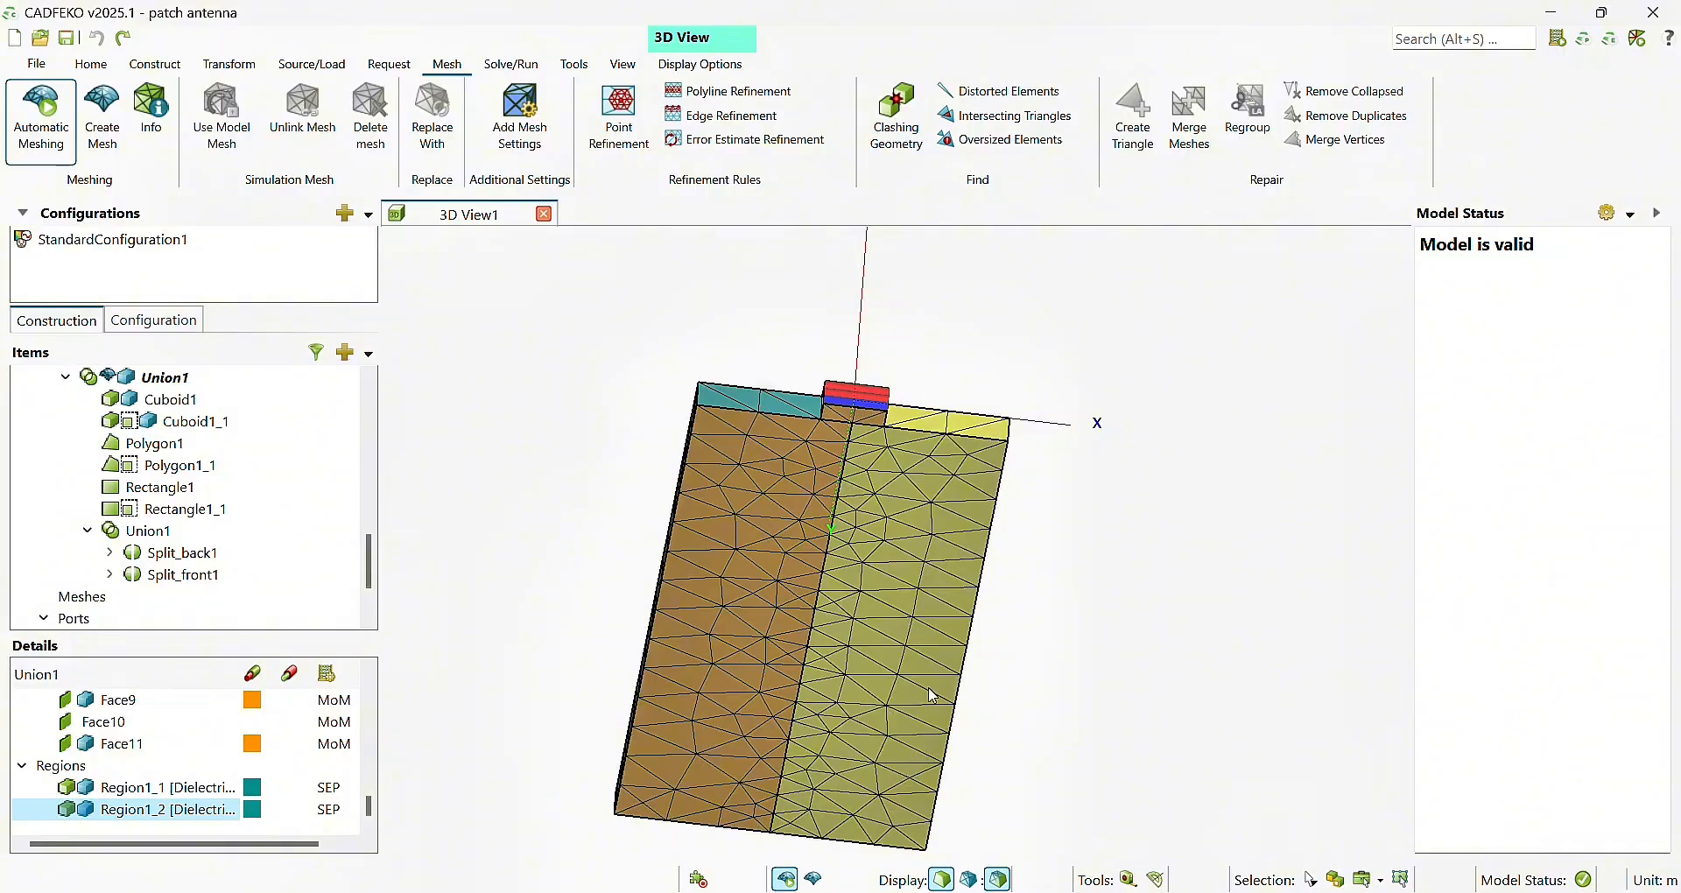
pyautogui.click(900, 698)
pyautogui.click(1117, 604)
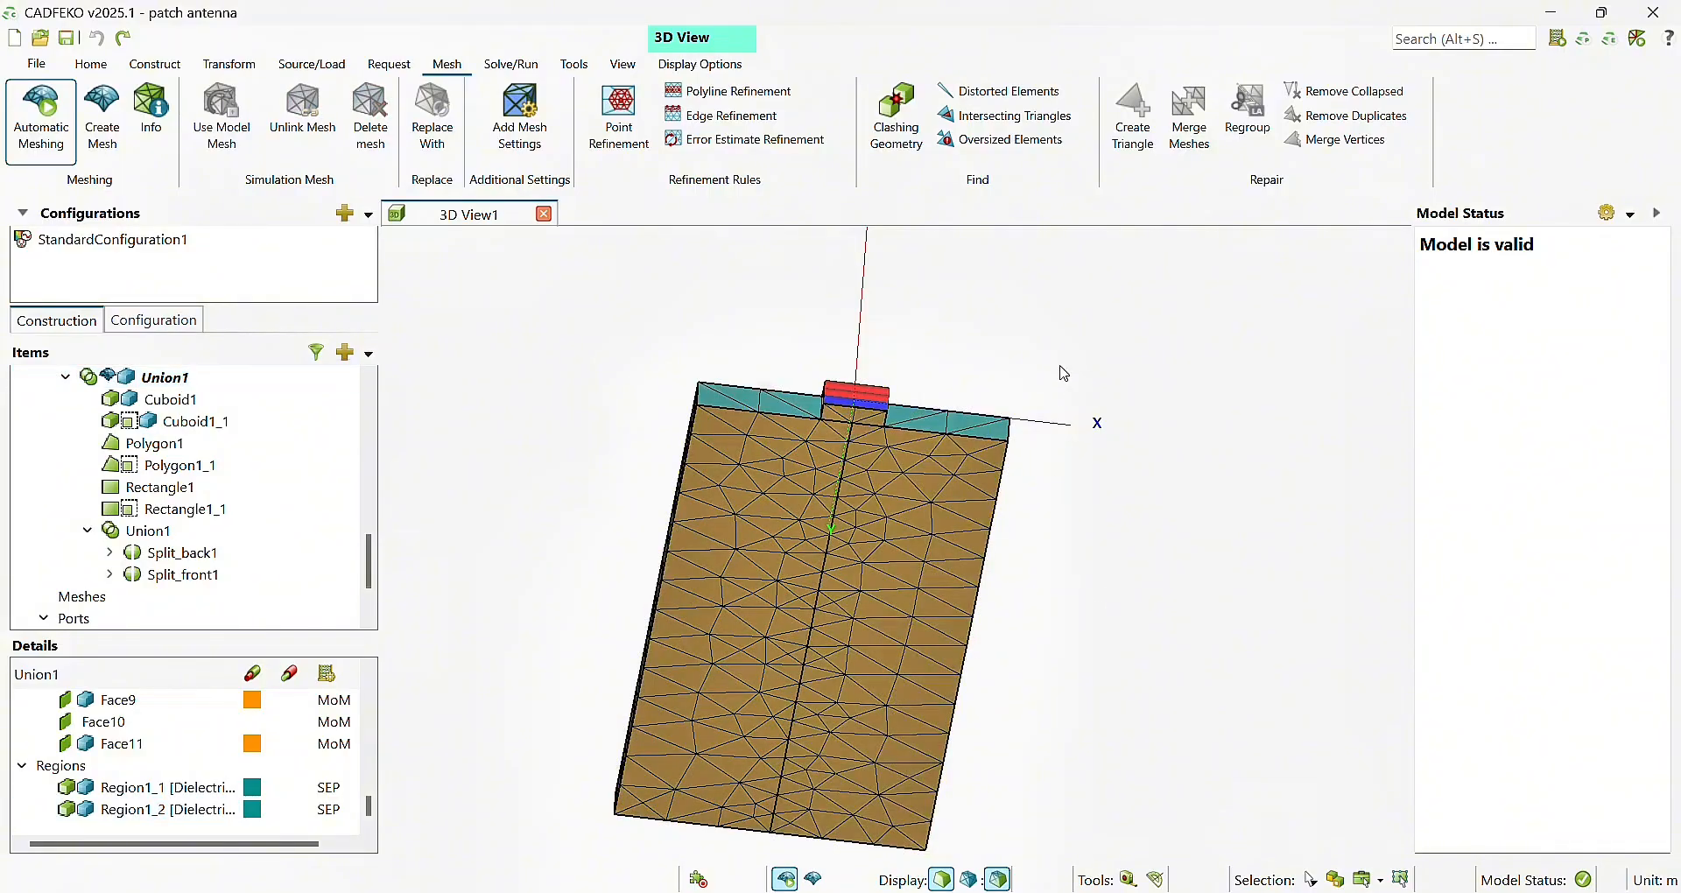
# - Highlight the feed strips Rectangle1_1 and Rectangle1 in turn on the meshed model to check where they sit
pyautogui.moveTo(1064, 374); pyautogui.dragTo(920, 556)
pyautogui.moveTo(864, 691); pyautogui.dragTo(1238, 679)
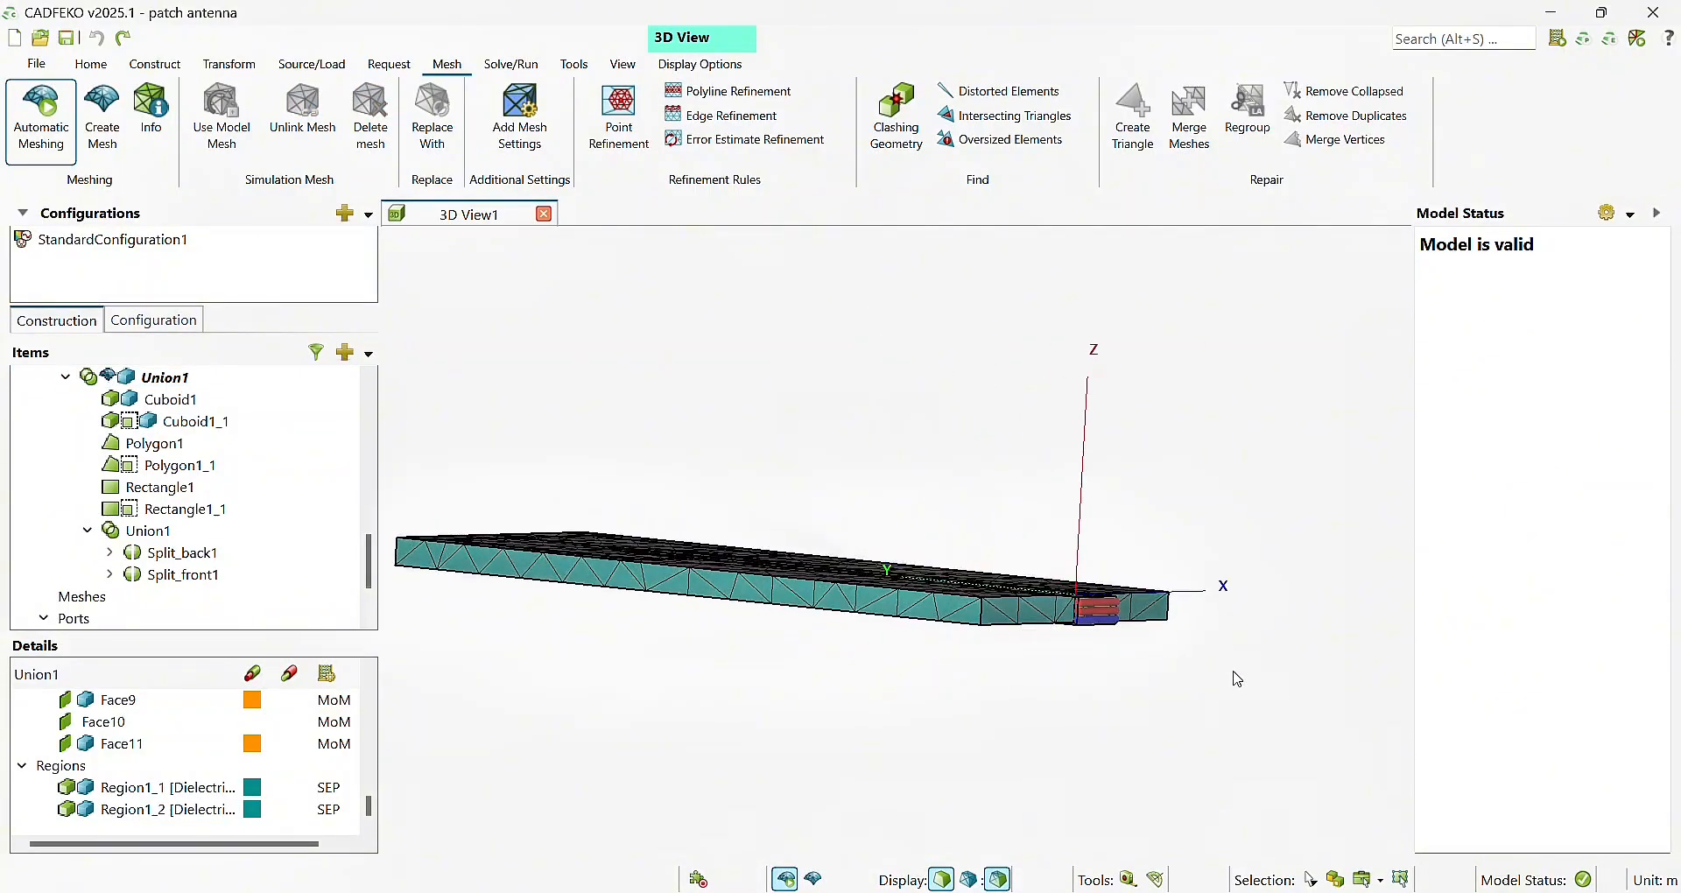
pyautogui.moveTo(1148, 508); pyautogui.dragTo(1106, 654)
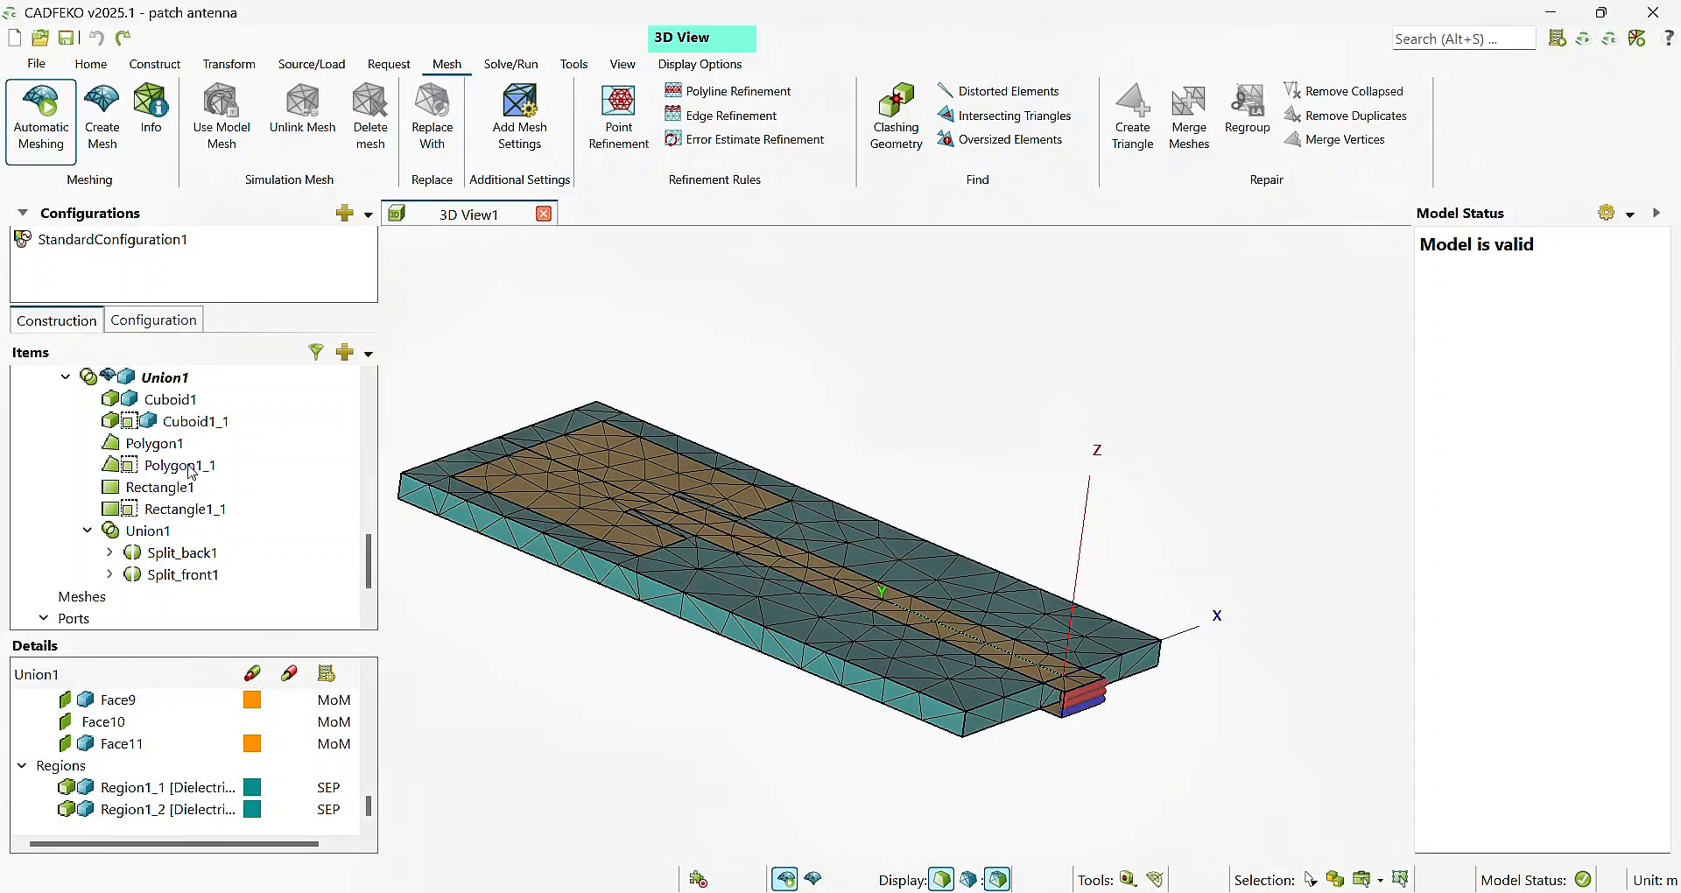
pyautogui.click(186, 512)
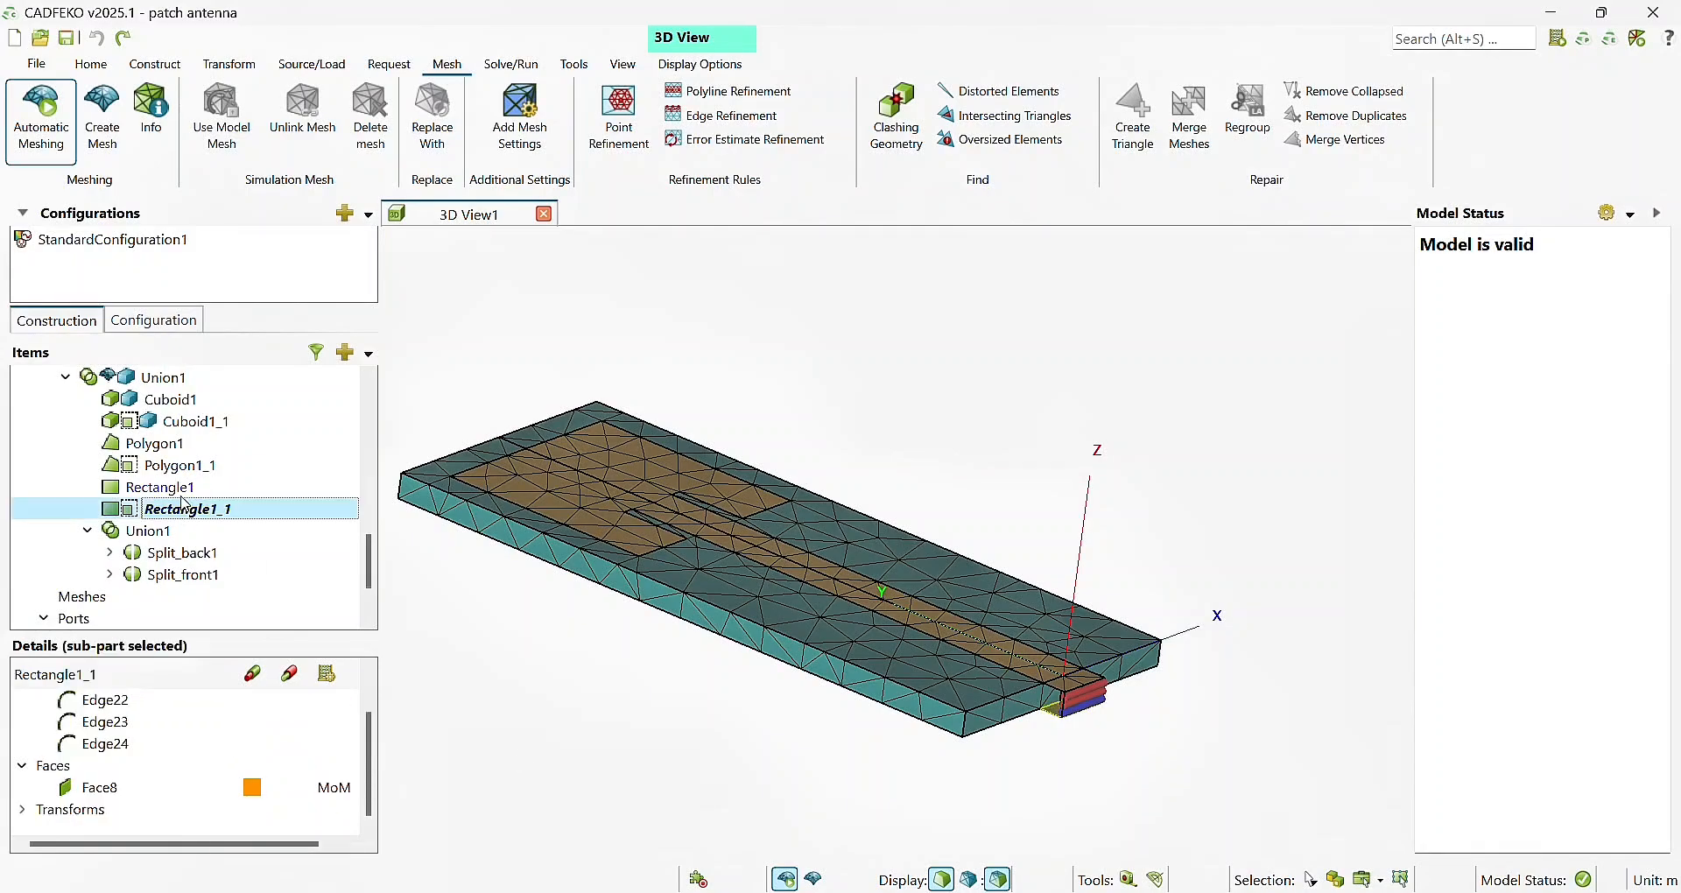
pyautogui.click(182, 489)
pyautogui.scroll(1, 183, 490)
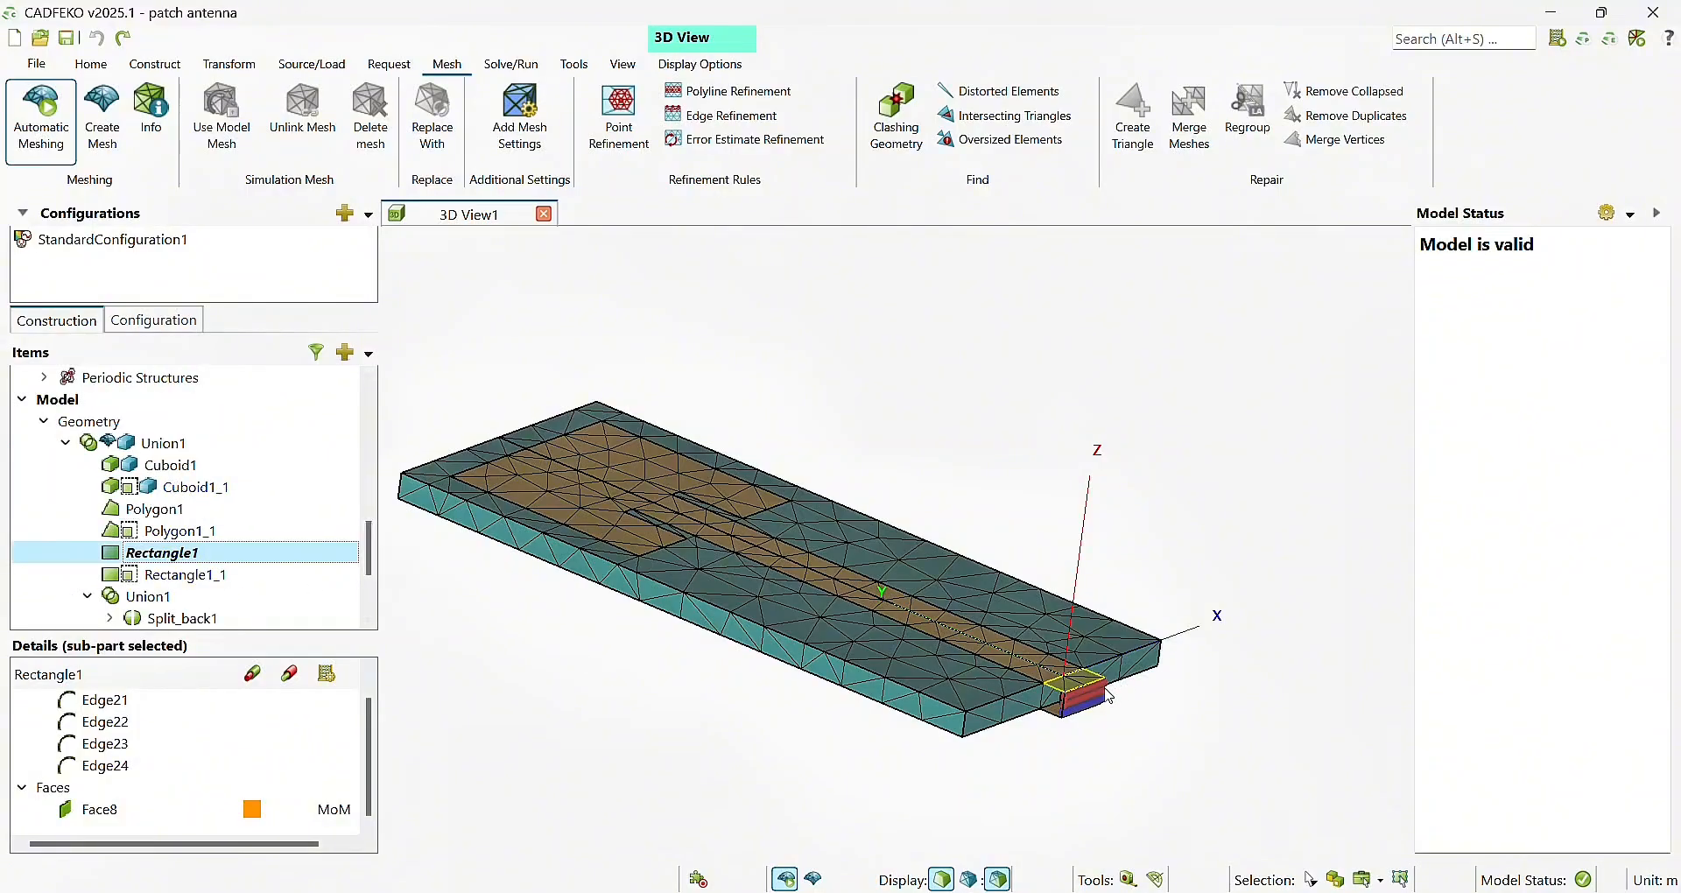
# - Select EdgePort1 at the feed edge and examine it from the front of the meshed antenna
pyautogui.click(1059, 716)
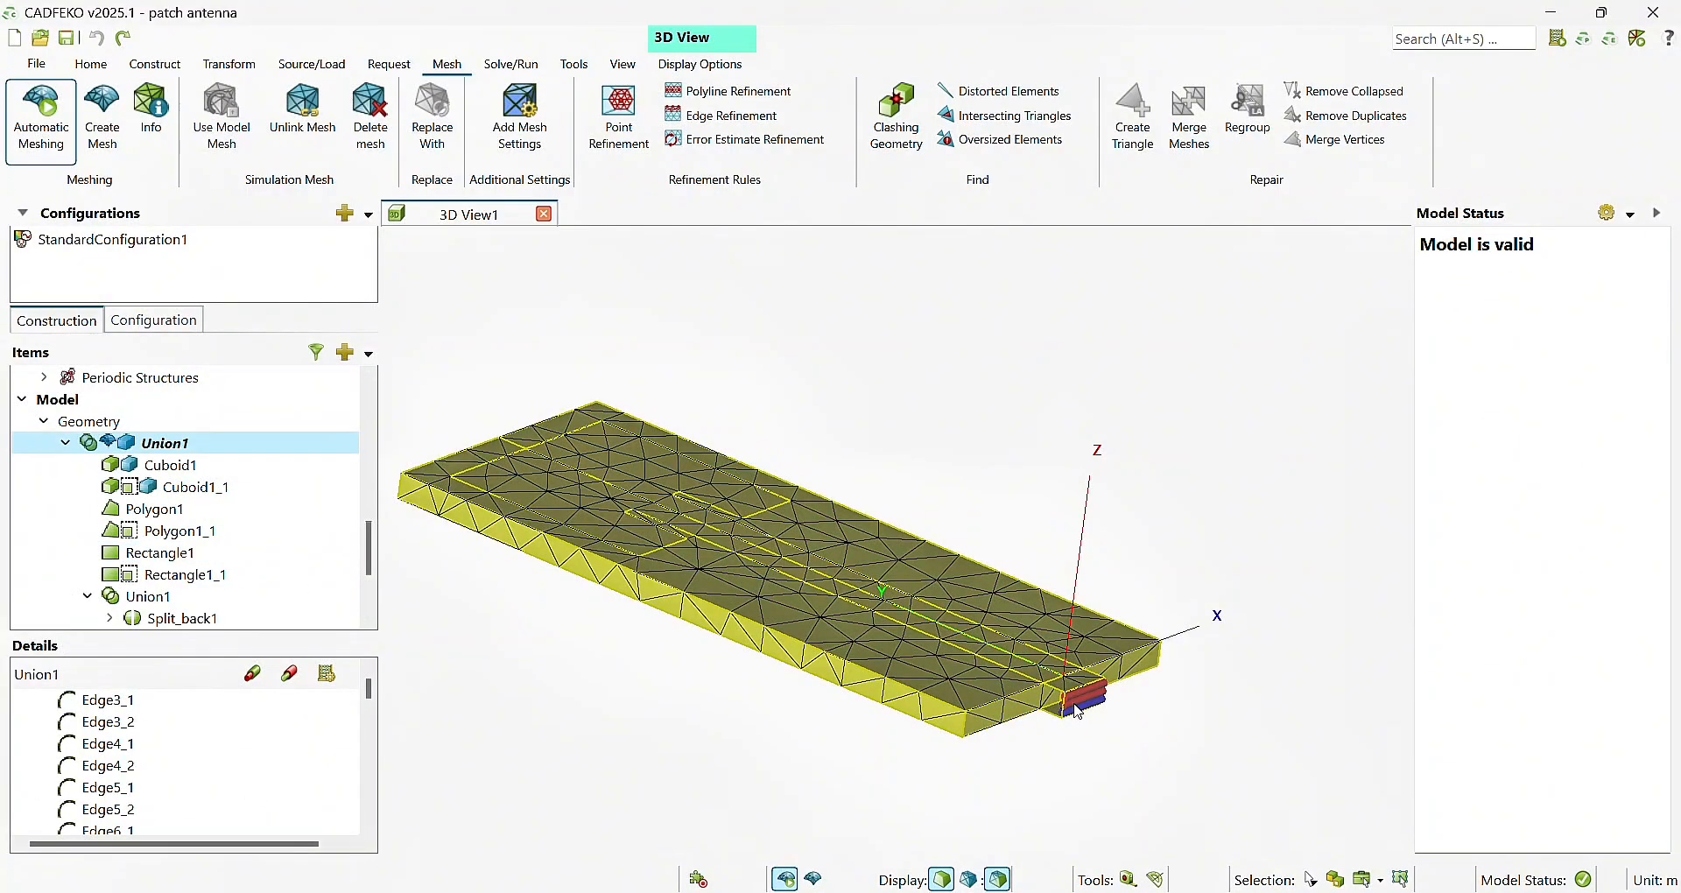
pyautogui.click(1079, 712)
pyautogui.moveTo(1020, 786); pyautogui.dragTo(655, 784)
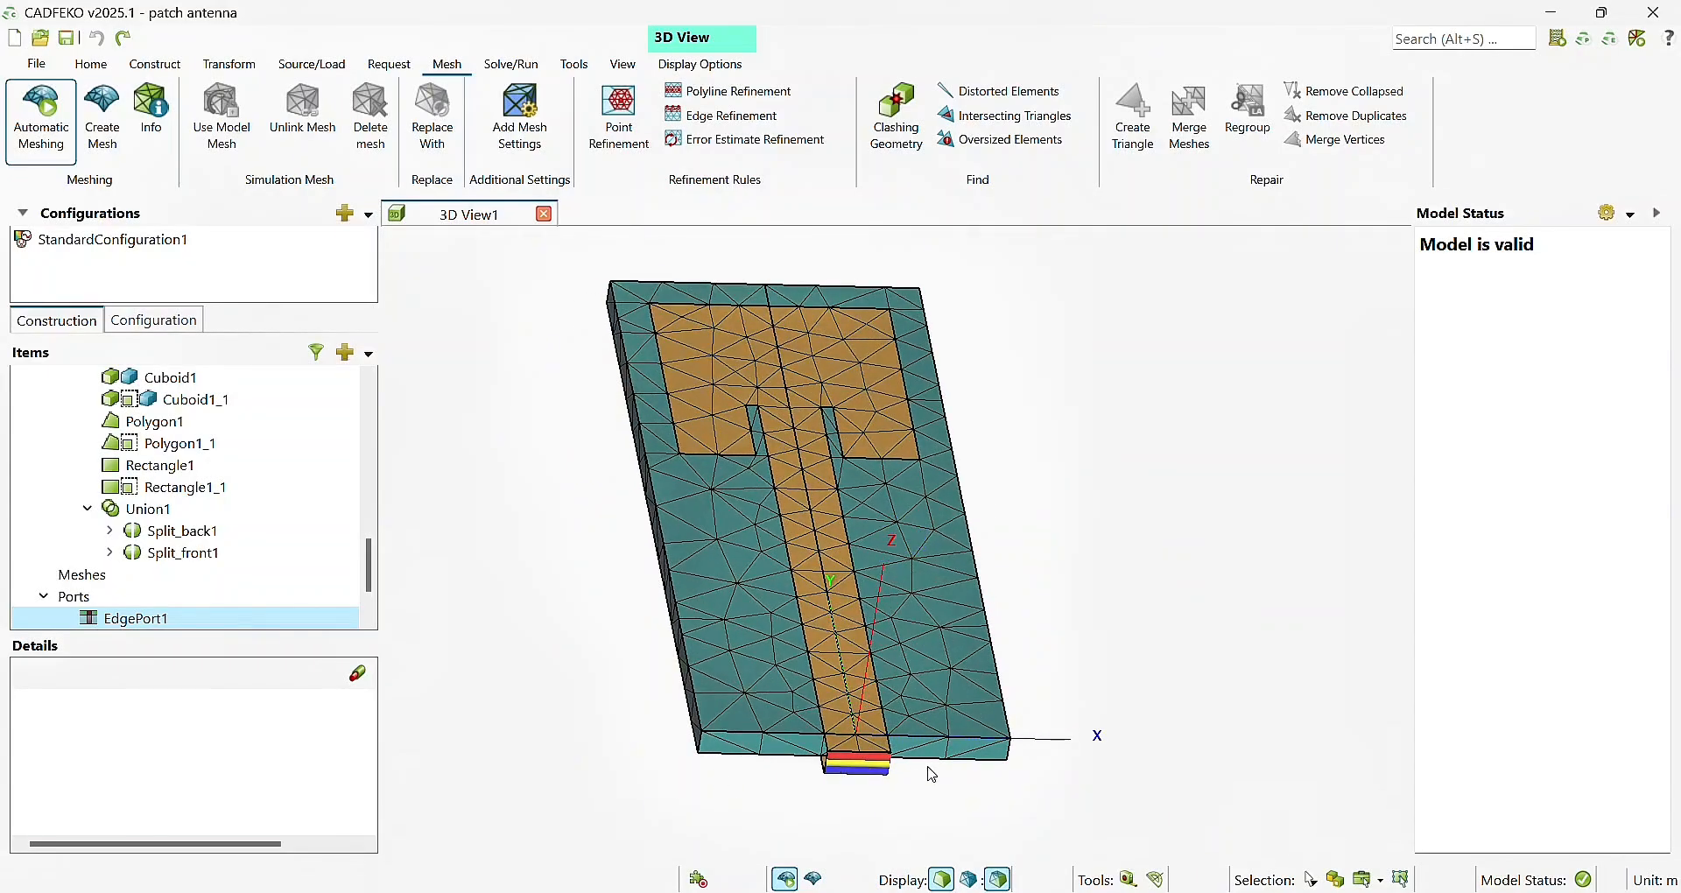
pyautogui.scroll(2, 923, 757)
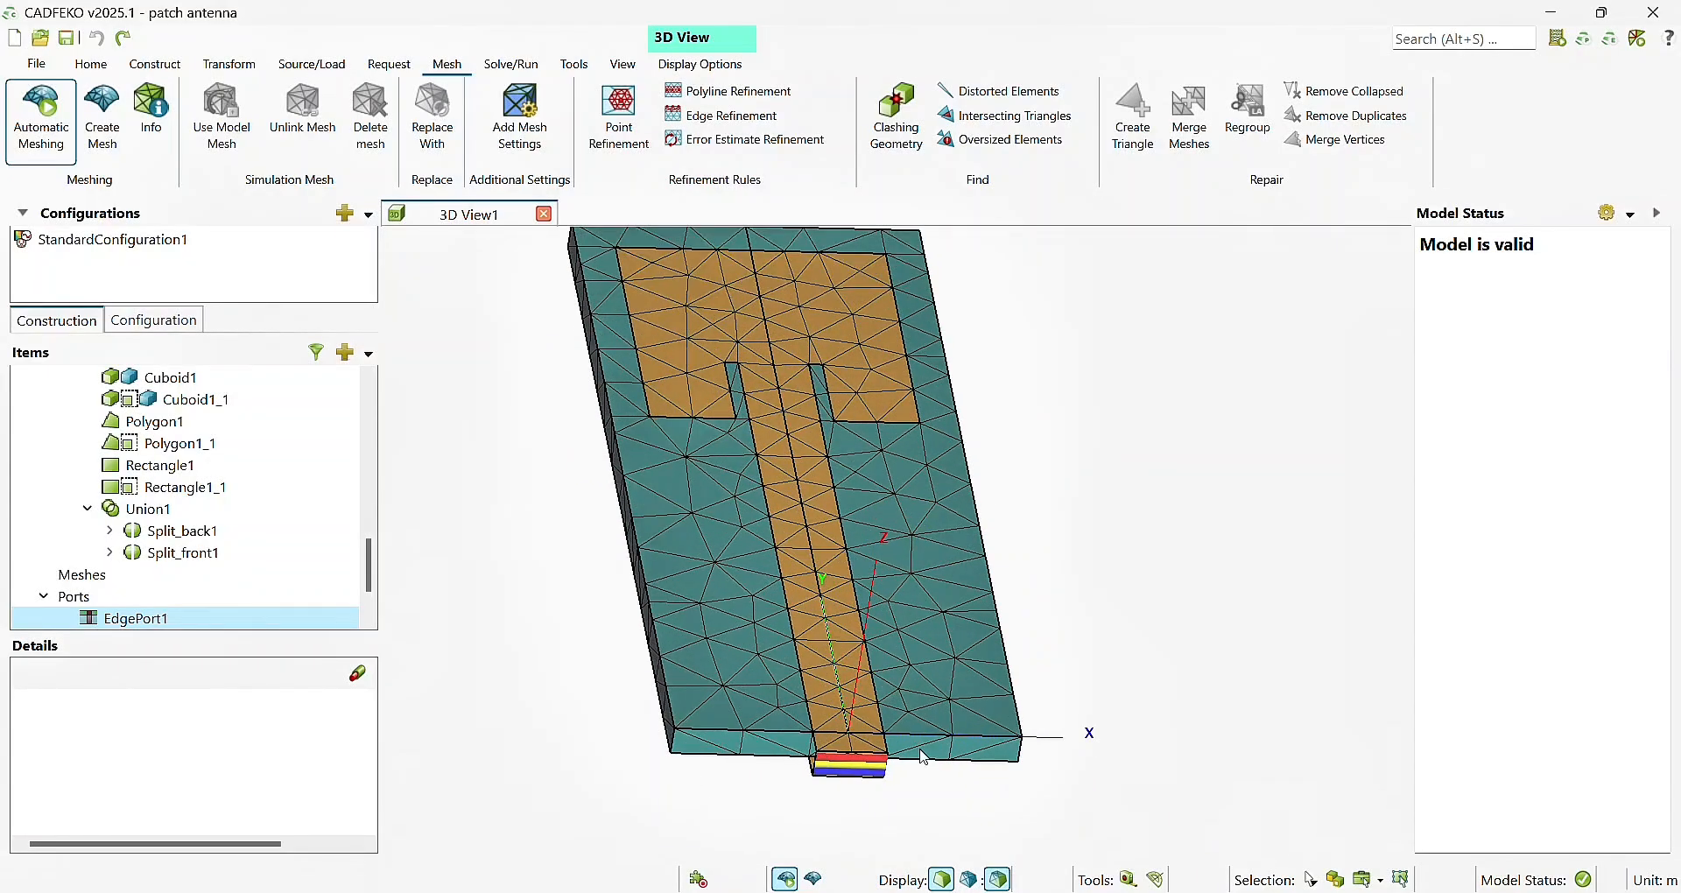
# - Highlight Cuboid1 in the model tree to see which half of the meshed substrate it forms
pyautogui.scroll(-2, 365, 574)
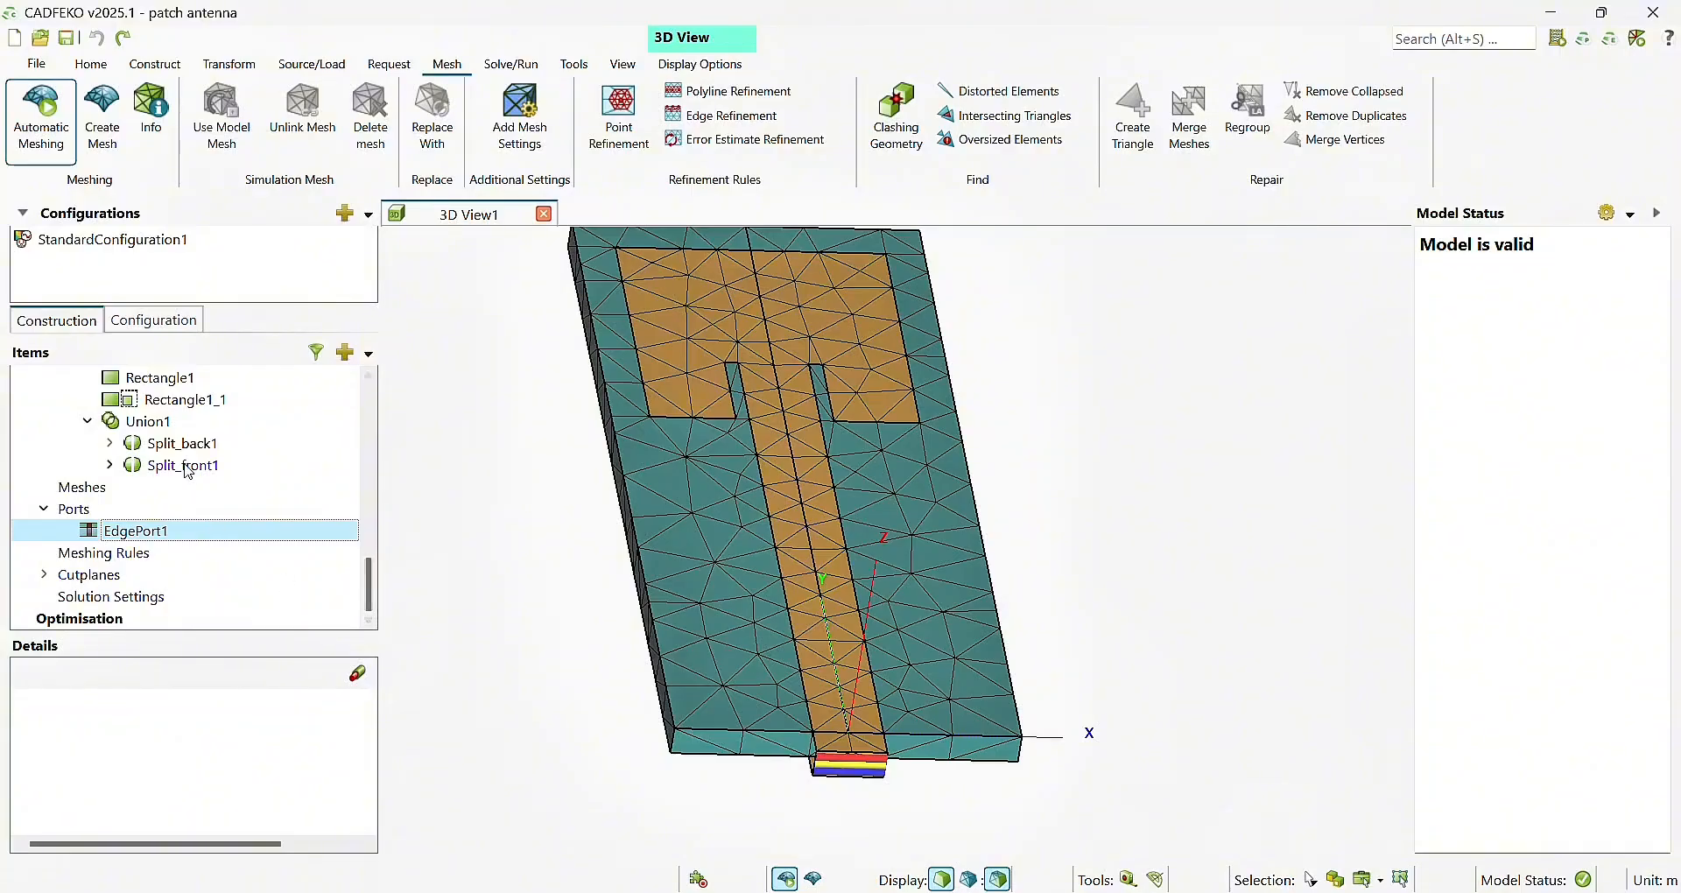
pyautogui.scroll(4, 311, 547)
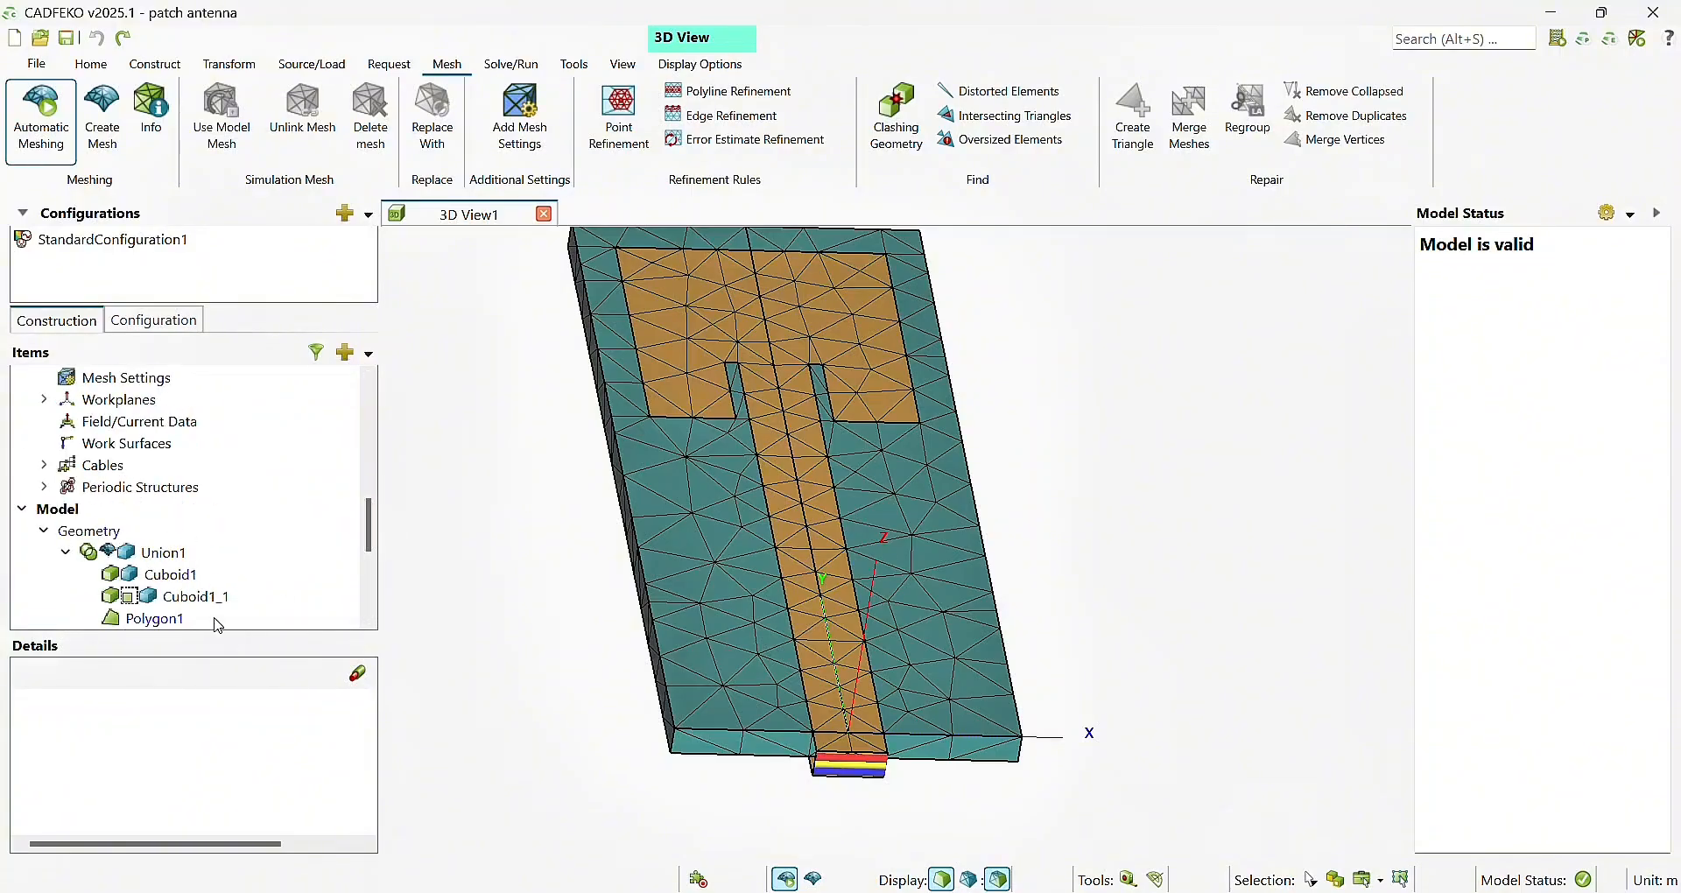
pyautogui.click(171, 575)
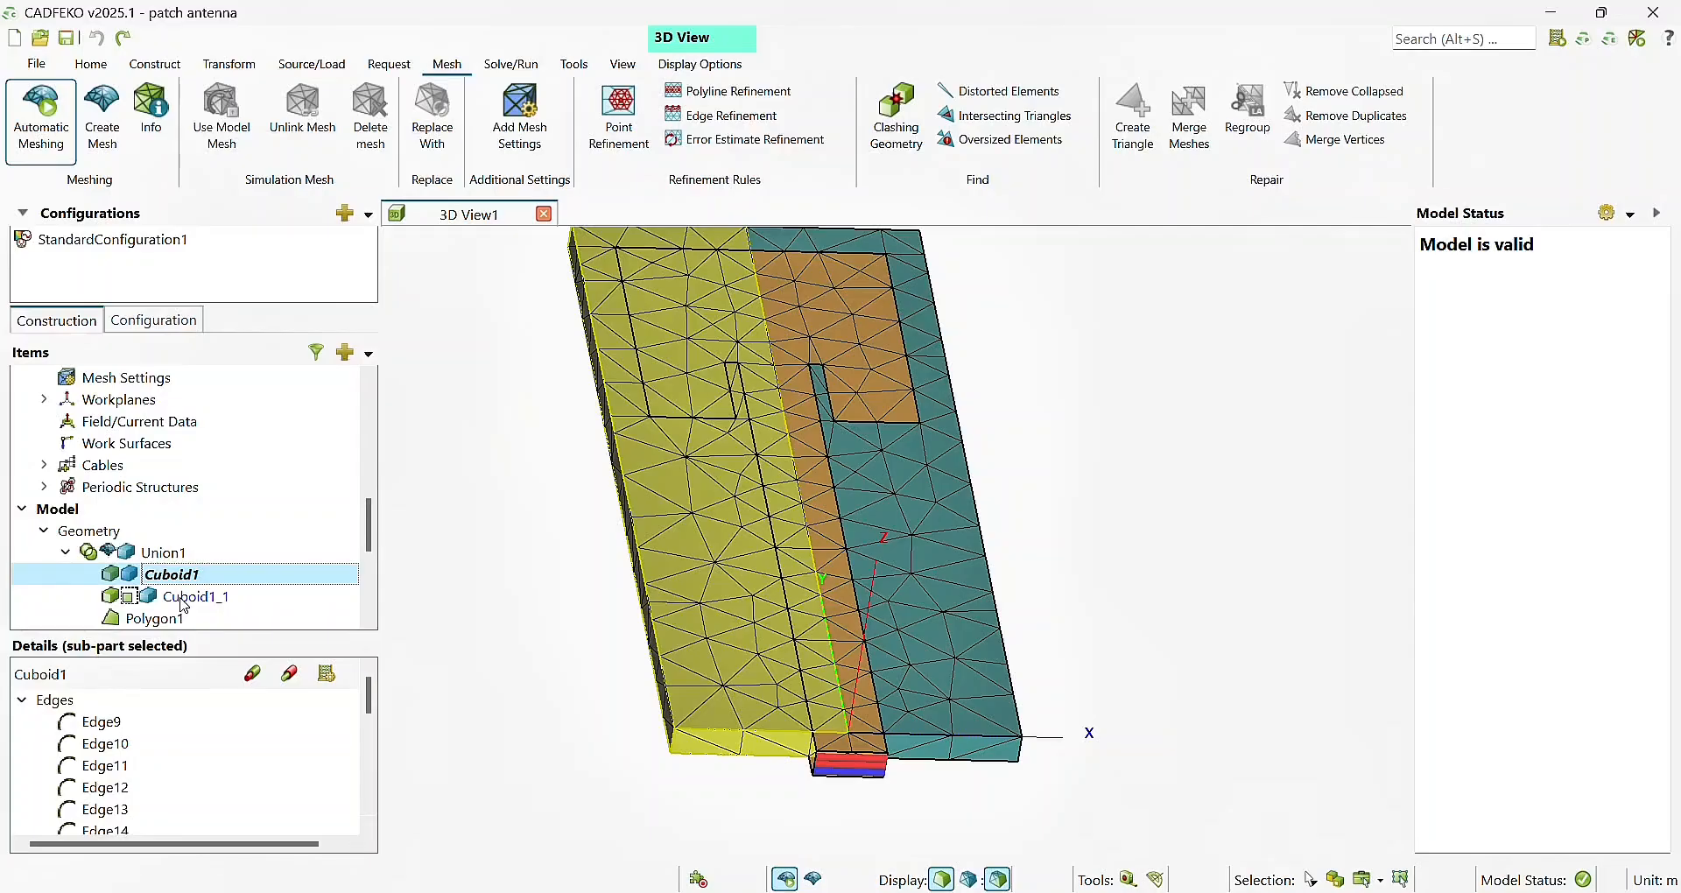
# - Highlight Cuboid1_1, both polygons and both rectangles together with Cuboid1 on the meshed model, and clear the selection
pyautogui.keyDown('ctrl'); pyautogui.click(184, 599); pyautogui.keyUp('ctrl')
pyautogui.scroll(-2, 342, 556)
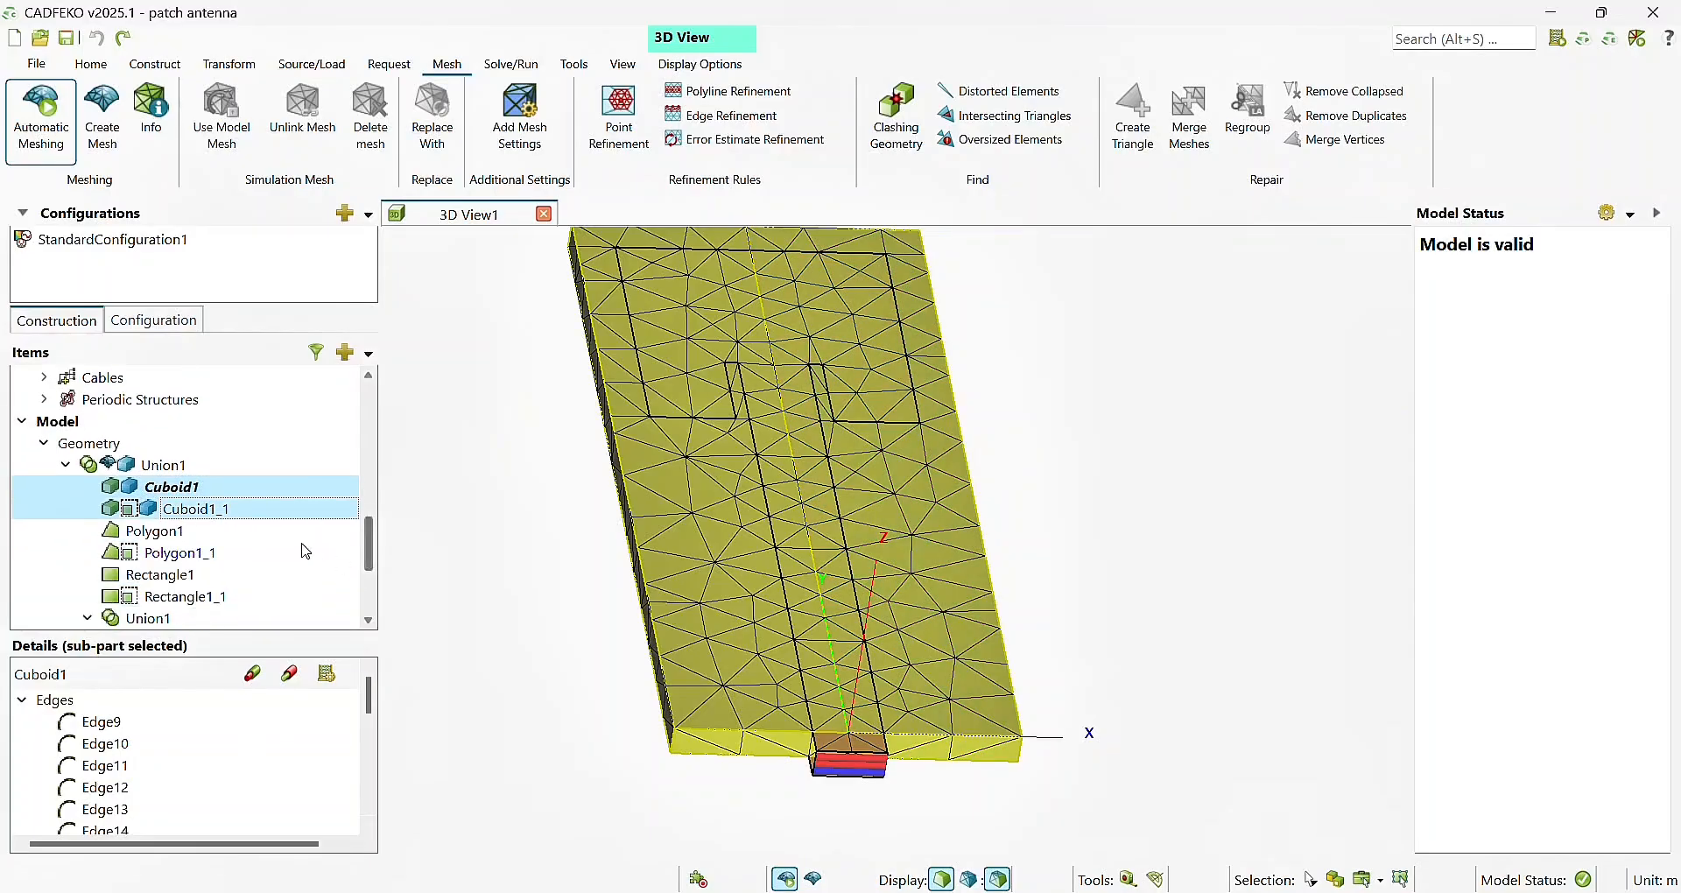
pyautogui.keyDown('ctrl'); pyautogui.click(263, 532); pyautogui.keyUp('ctrl')
pyautogui.keyDown('ctrl'); pyautogui.click(253, 558); pyautogui.keyUp('ctrl')
pyautogui.keyDown('ctrl'); pyautogui.click(240, 577); pyautogui.keyUp('ctrl')
pyautogui.keyDown('ctrl'); pyautogui.click(238, 599); pyautogui.keyUp('ctrl')
pyautogui.click(238, 599)
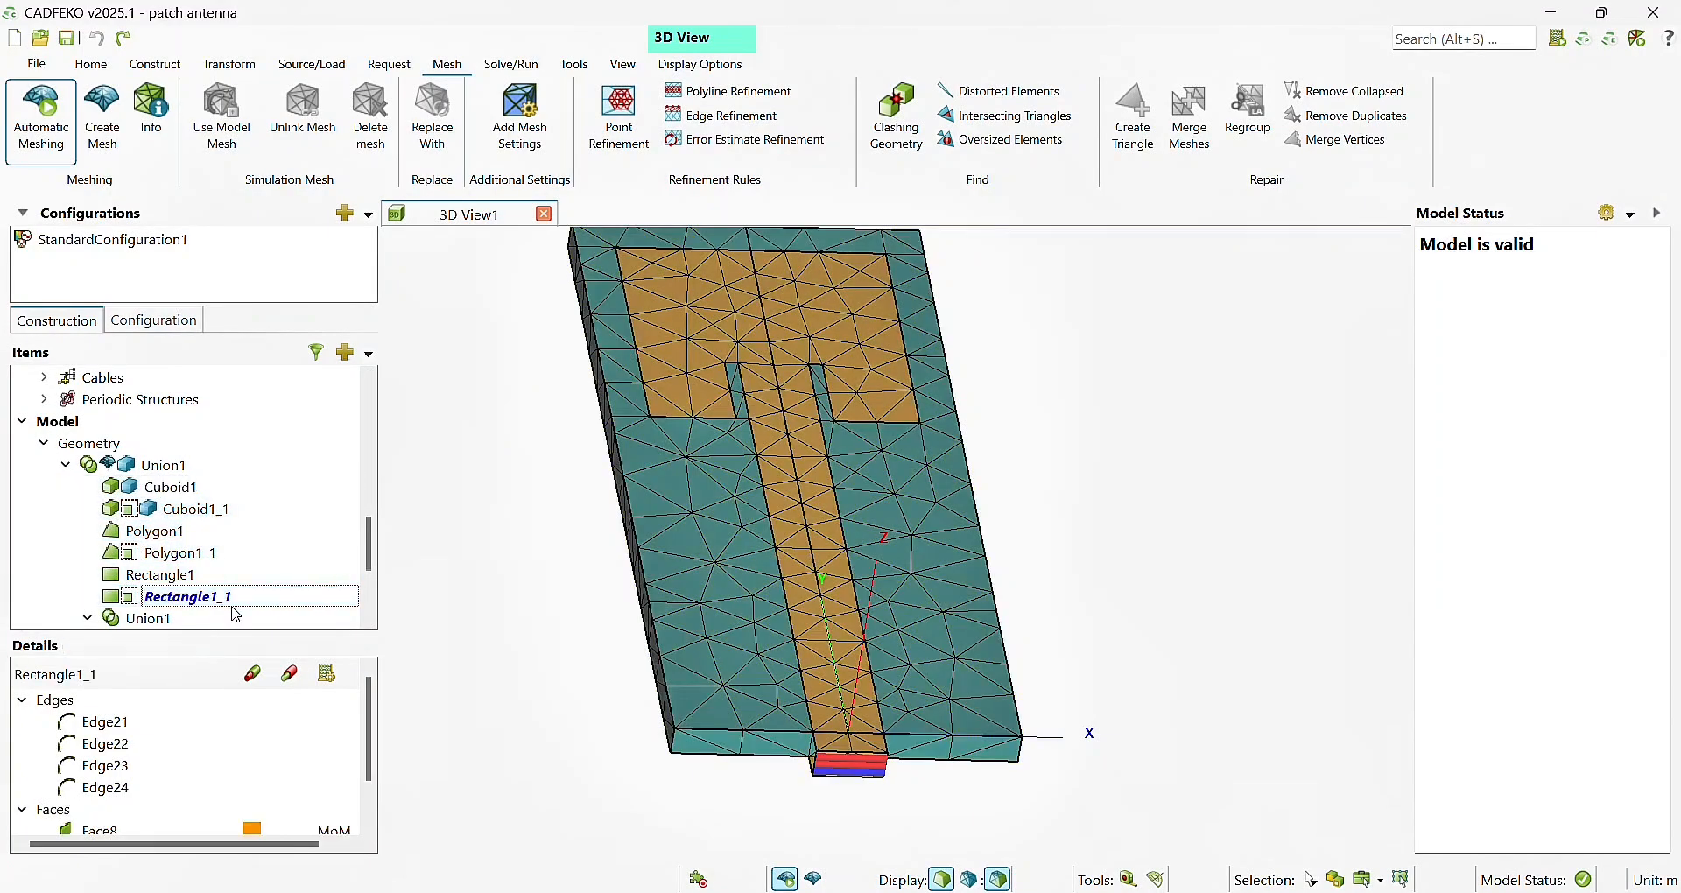
# - Select Rectangle1_1 together with the inner Union1 in the model tree
pyautogui.scroll(-2, 375, 557)
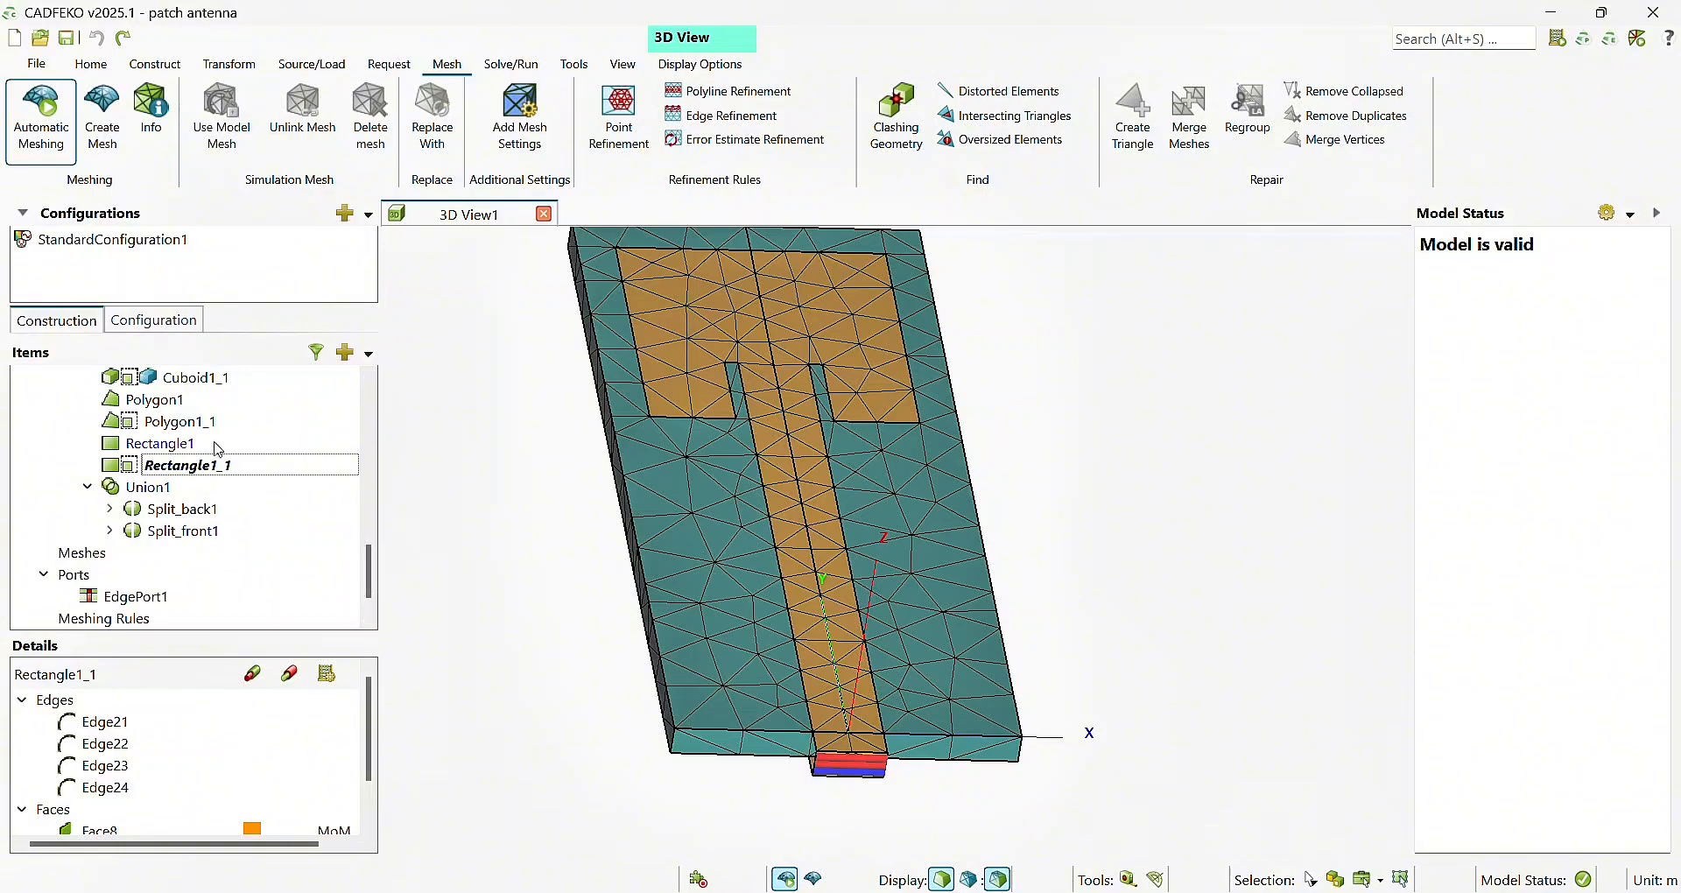
pyautogui.click(187, 473)
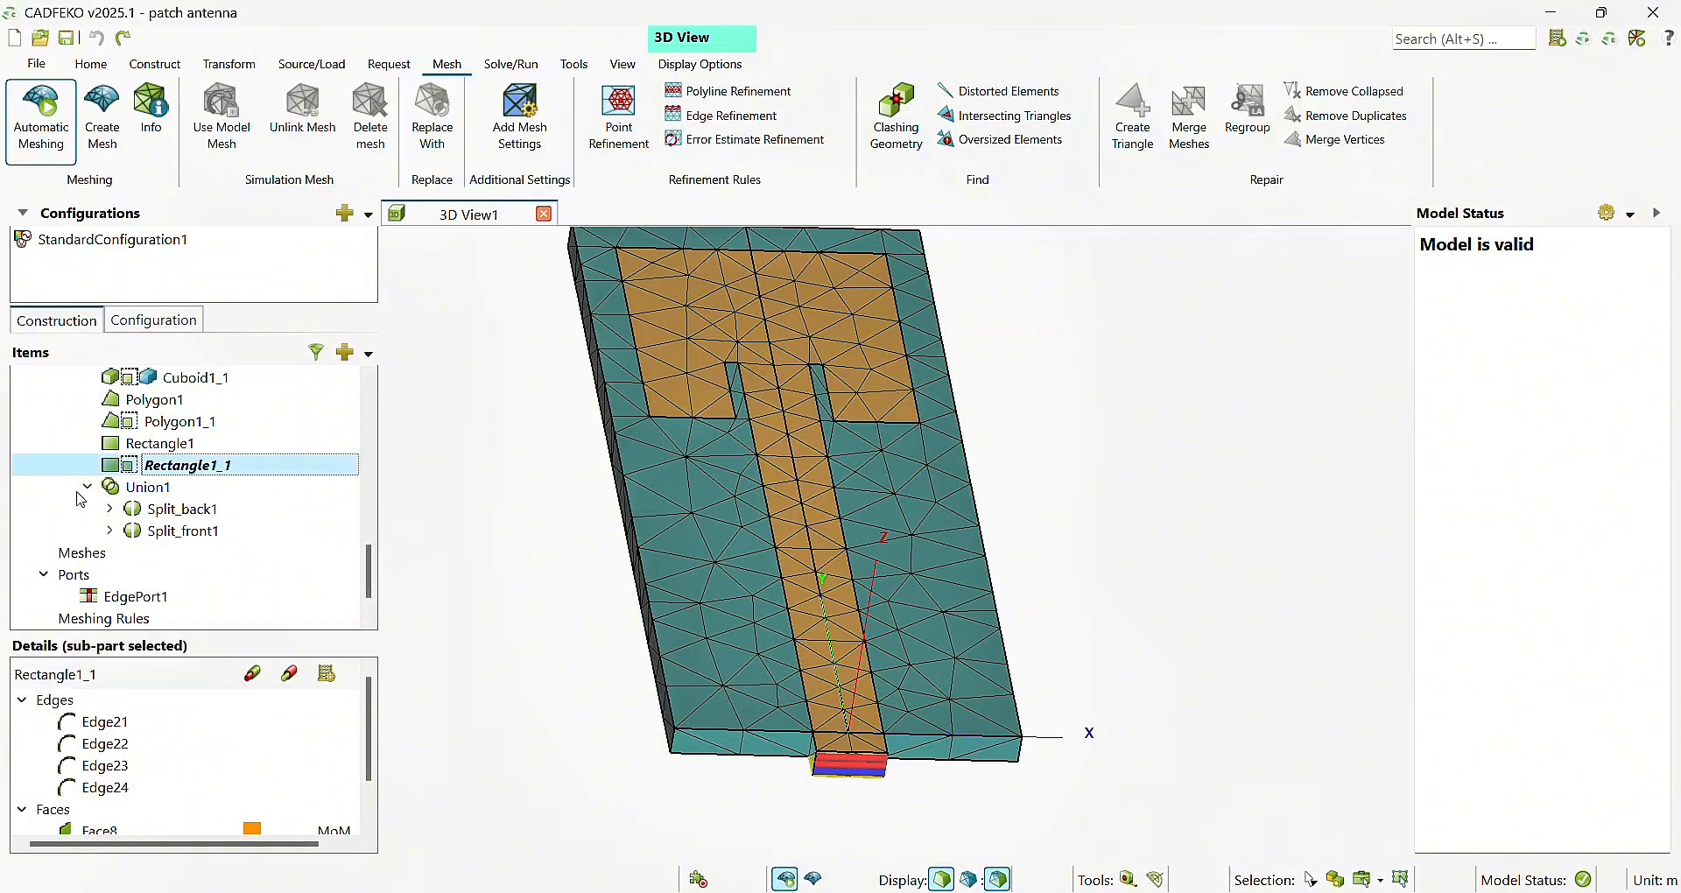
pyautogui.keyDown('ctrl'); pyautogui.click(125, 487); pyautogui.keyUp('ctrl')
pyautogui.moveTo(368, 570); pyautogui.dragTo(368, 521)
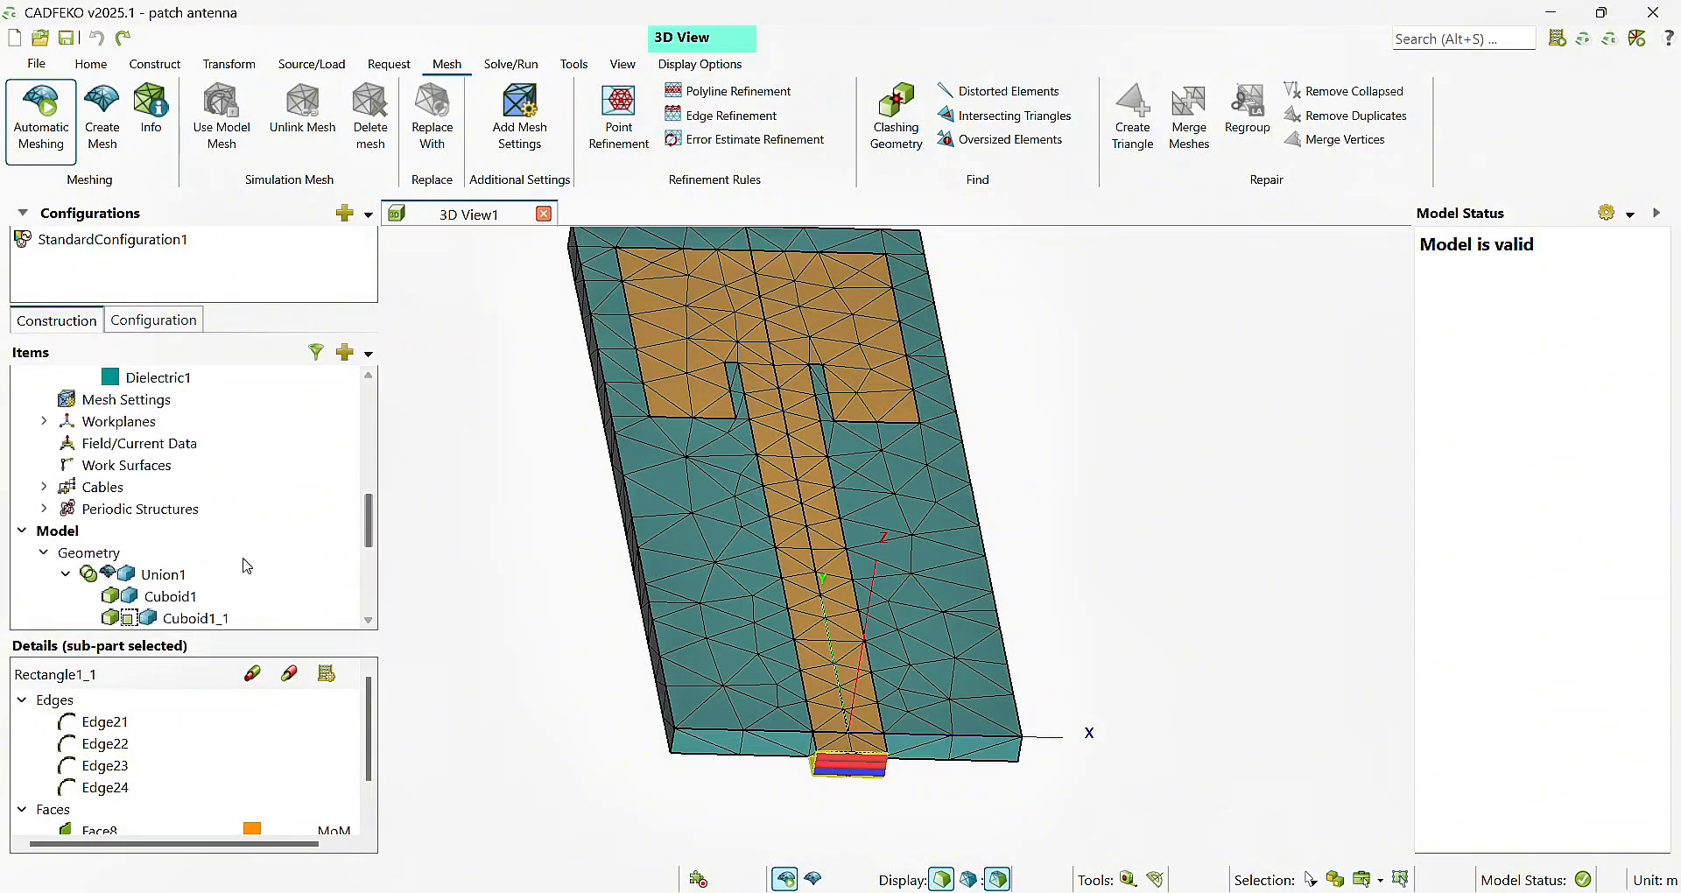
# - Extend the selection to the outer Union1, both cuboids, both polygons and Rectangle1, check the Union operation, and clear the selection
pyautogui.click(212, 578)
pyautogui.keyDown('ctrl'); pyautogui.click(211, 598); pyautogui.keyUp('ctrl')
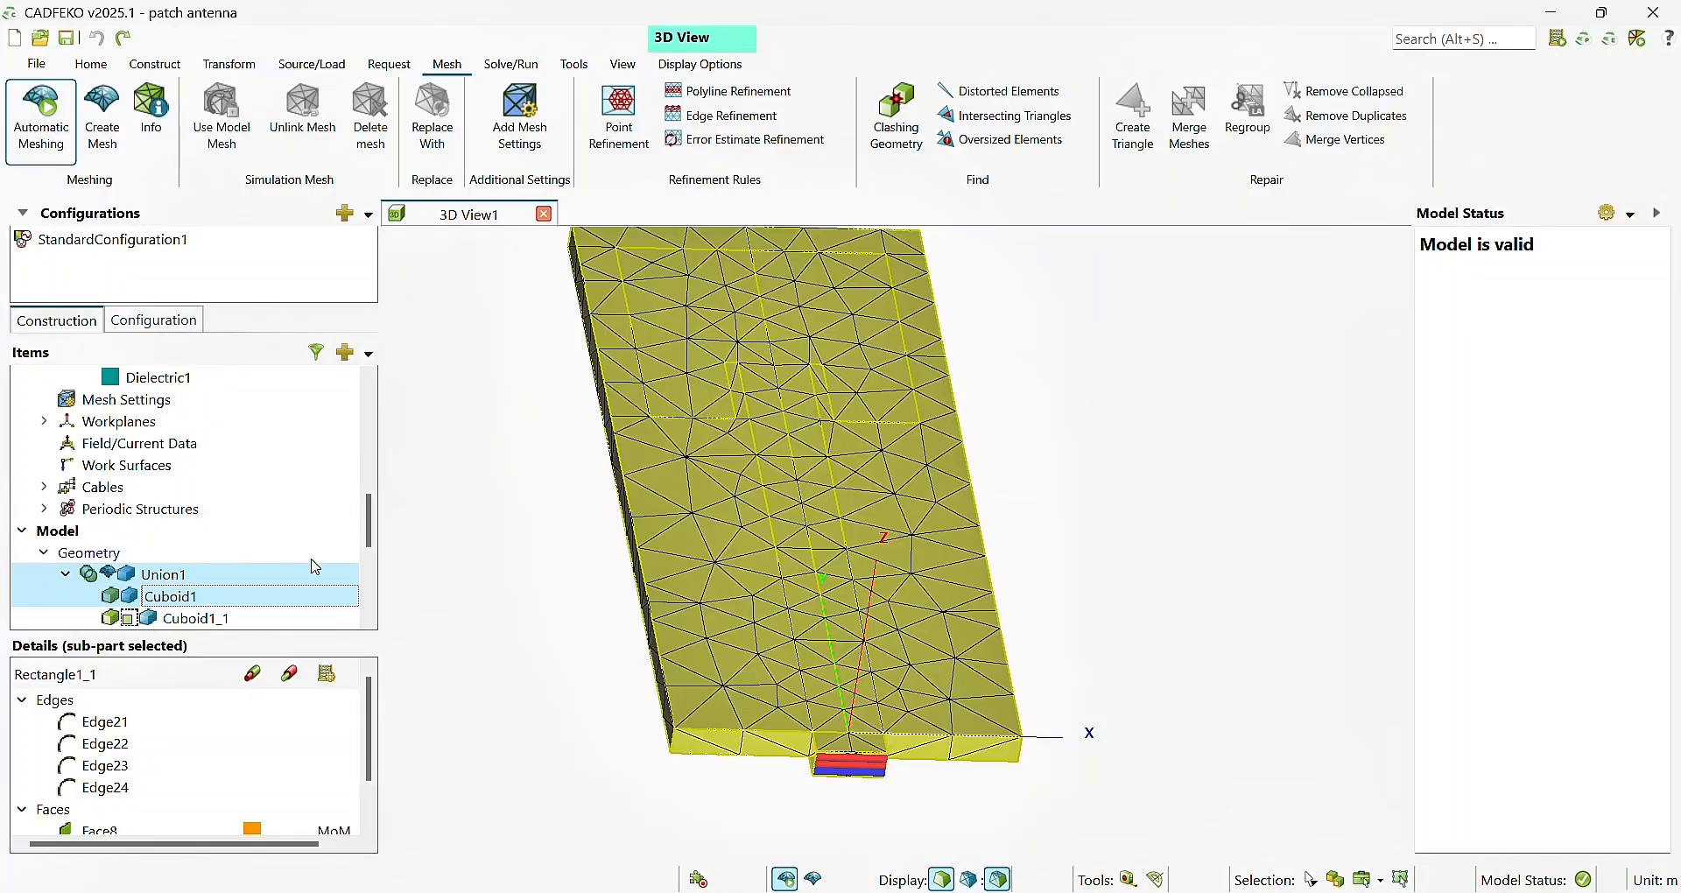
pyautogui.scroll(-2, 324, 566)
pyautogui.hotkey('shift', 'Down')
pyautogui.hotkey('shift', 'Down')
pyautogui.hotkey('shift', 'Down')
pyautogui.hotkey('shift', 'Down')
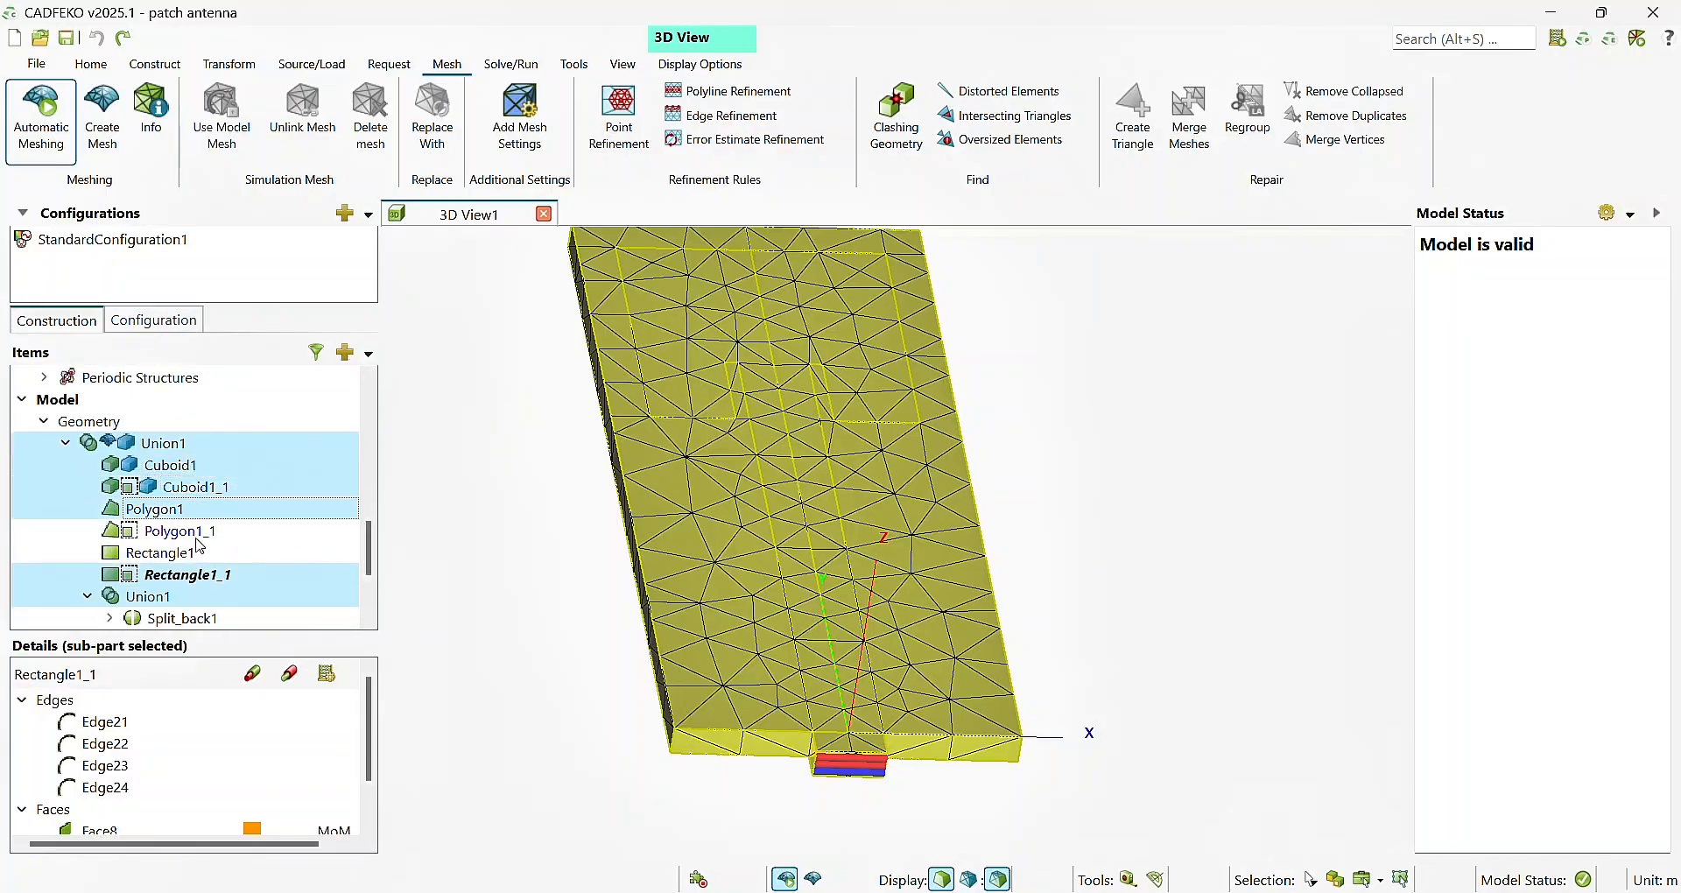
pyautogui.moveTo(369, 548); pyautogui.dragTo(368, 543)
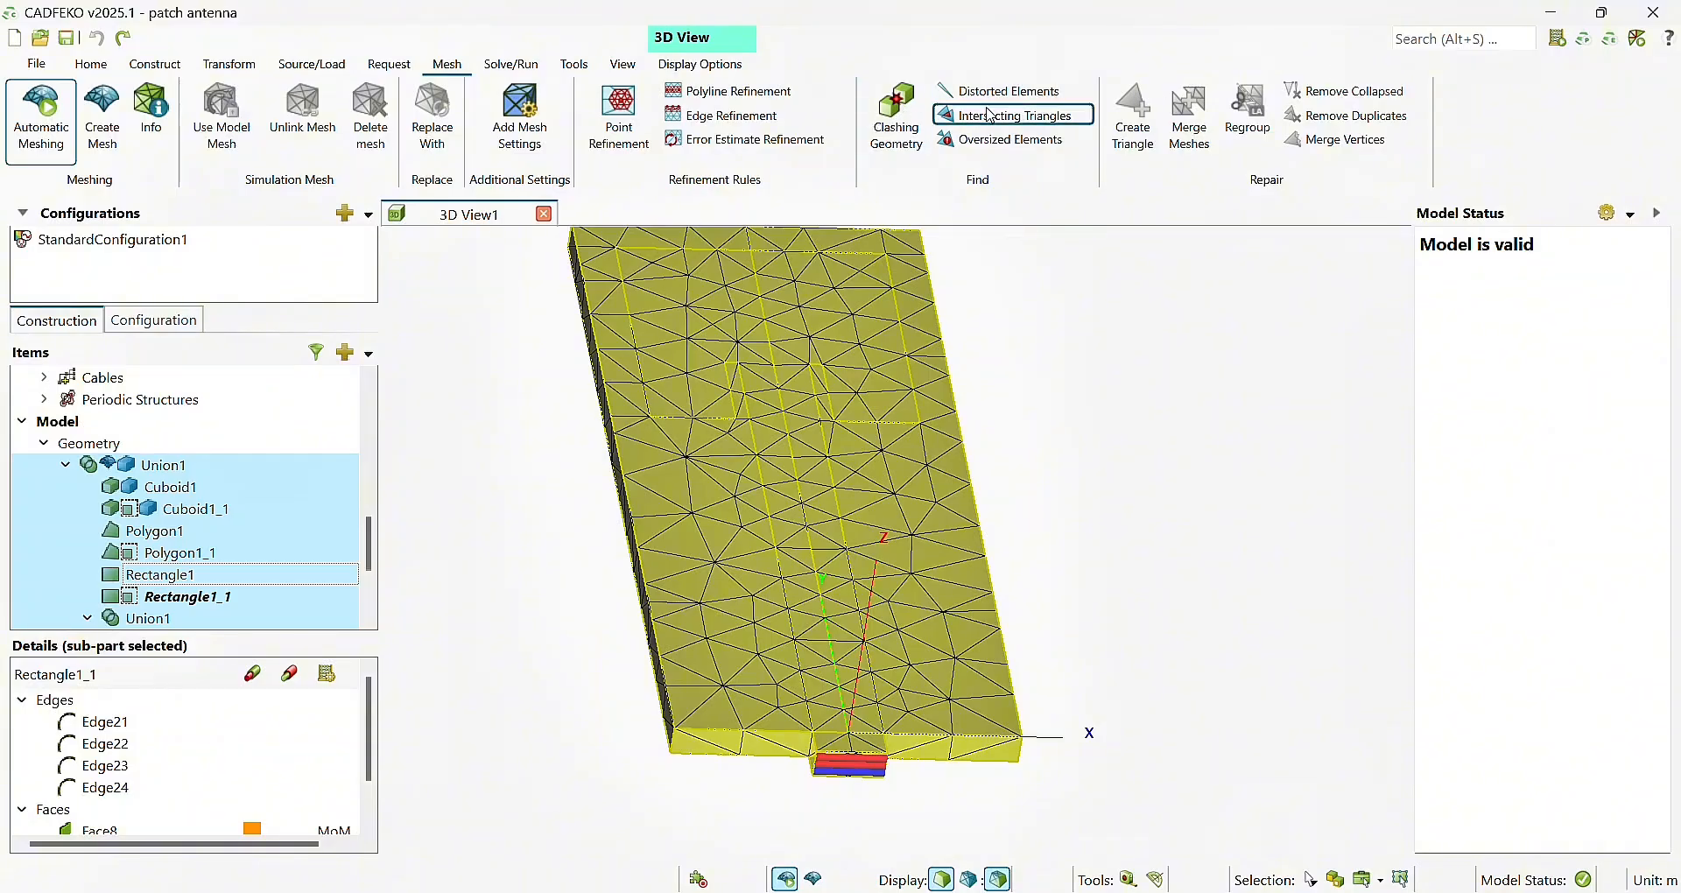
pyautogui.click(170, 69)
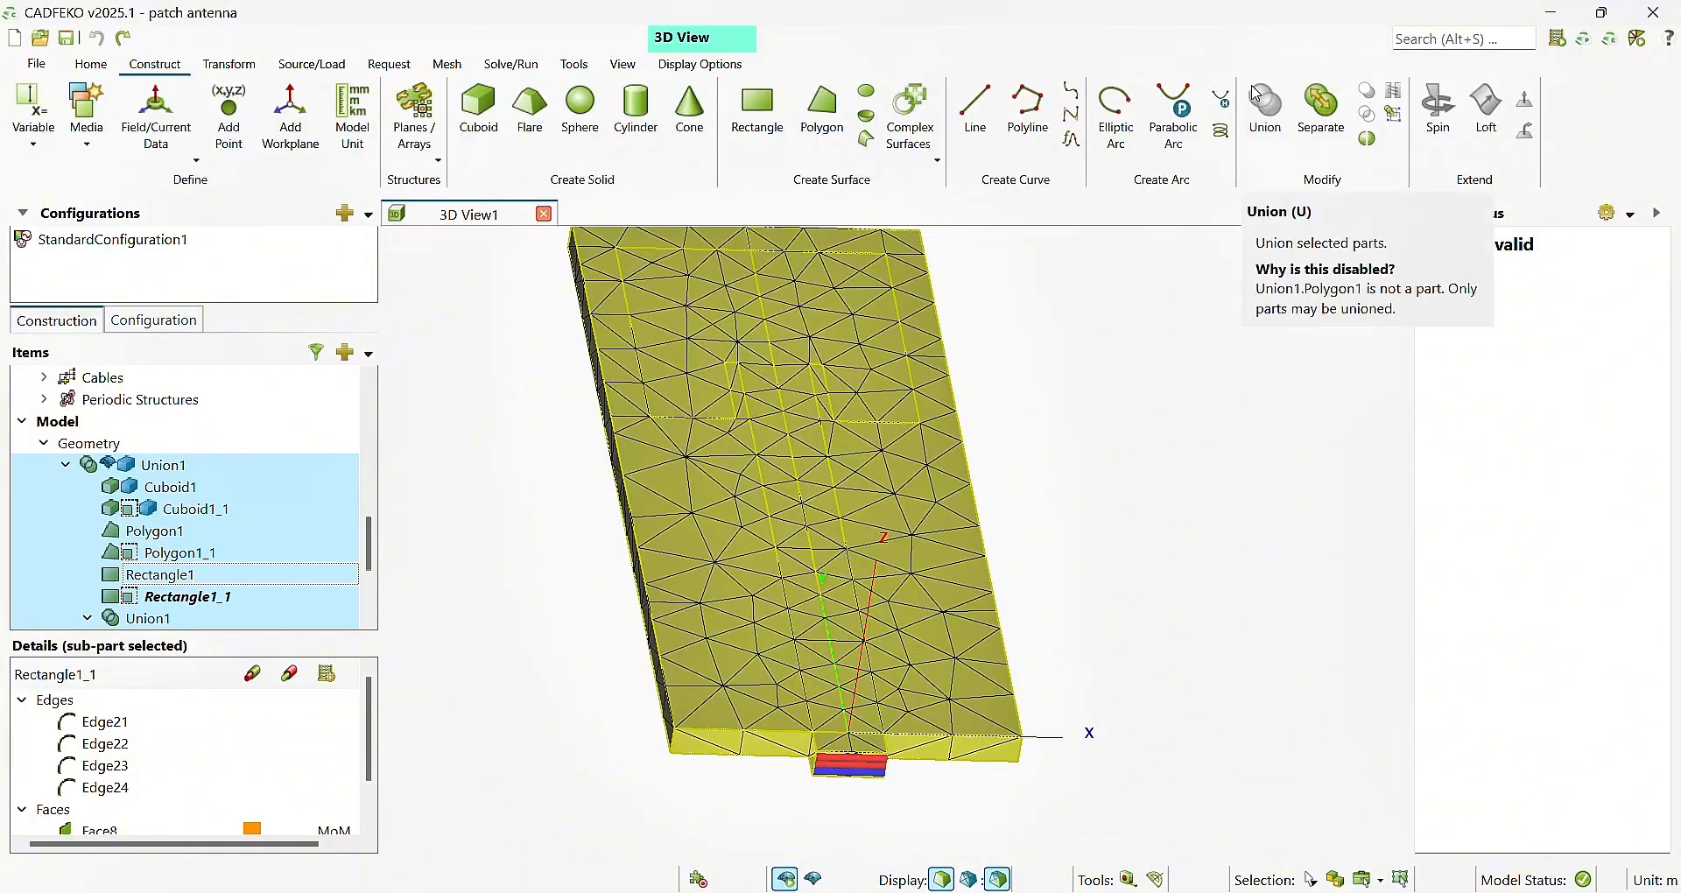
pyautogui.click(482, 487)
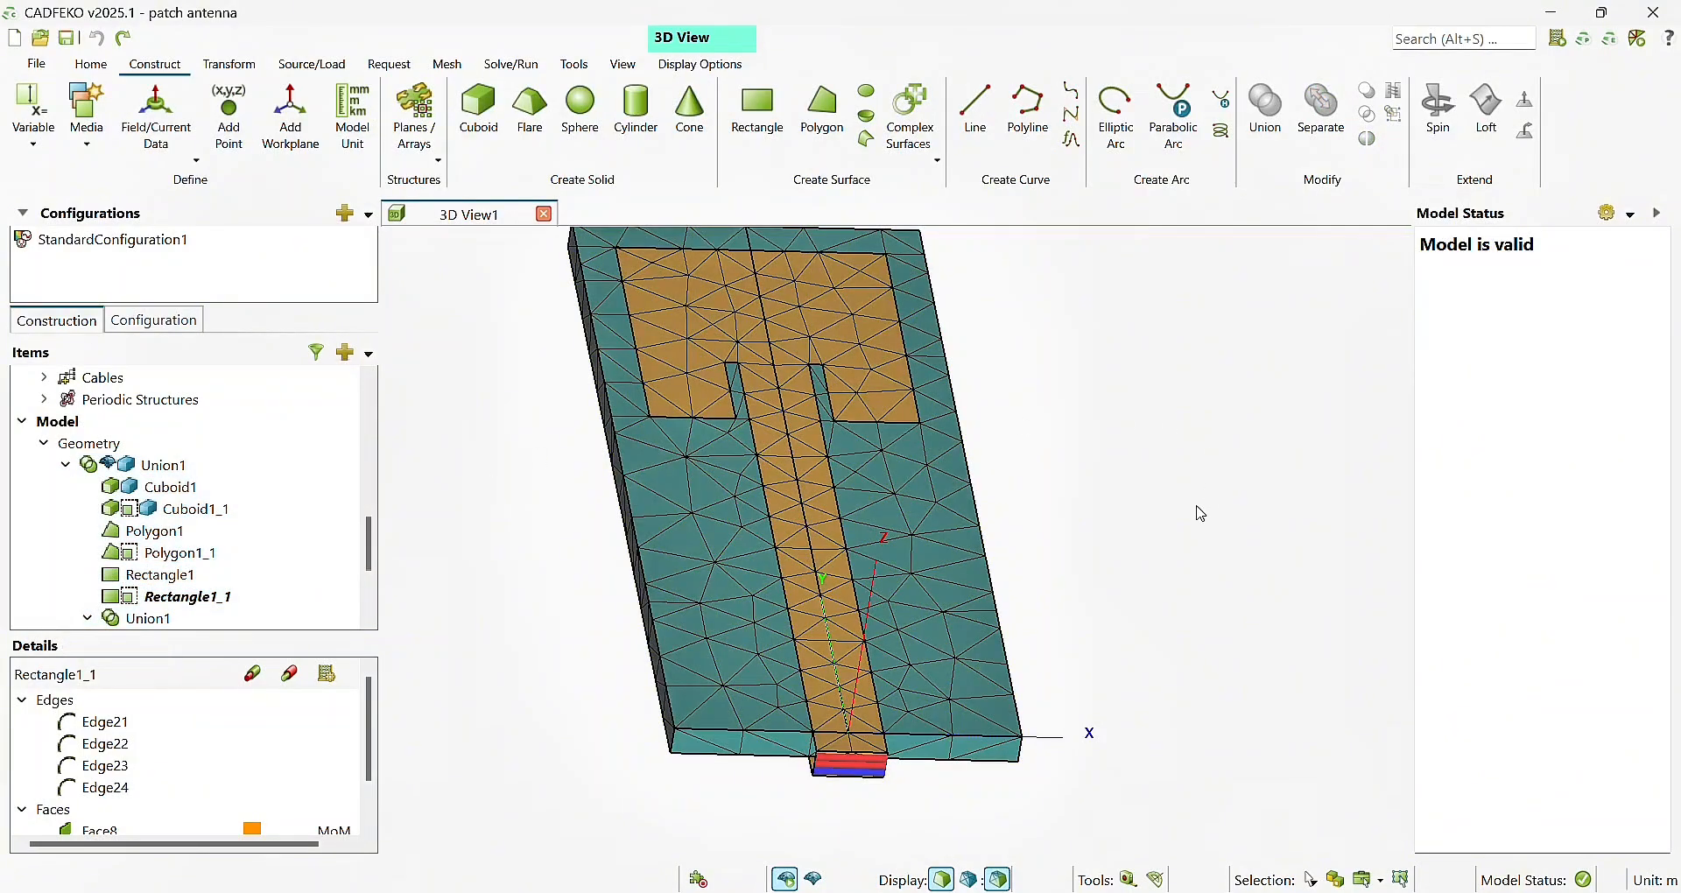
# - Examine the meshed antenna from a low angle and from above, along with the meshing commands and the face details of Rectangle1_1
pyautogui.moveTo(1021, 639); pyautogui.dragTo(1146, 530)
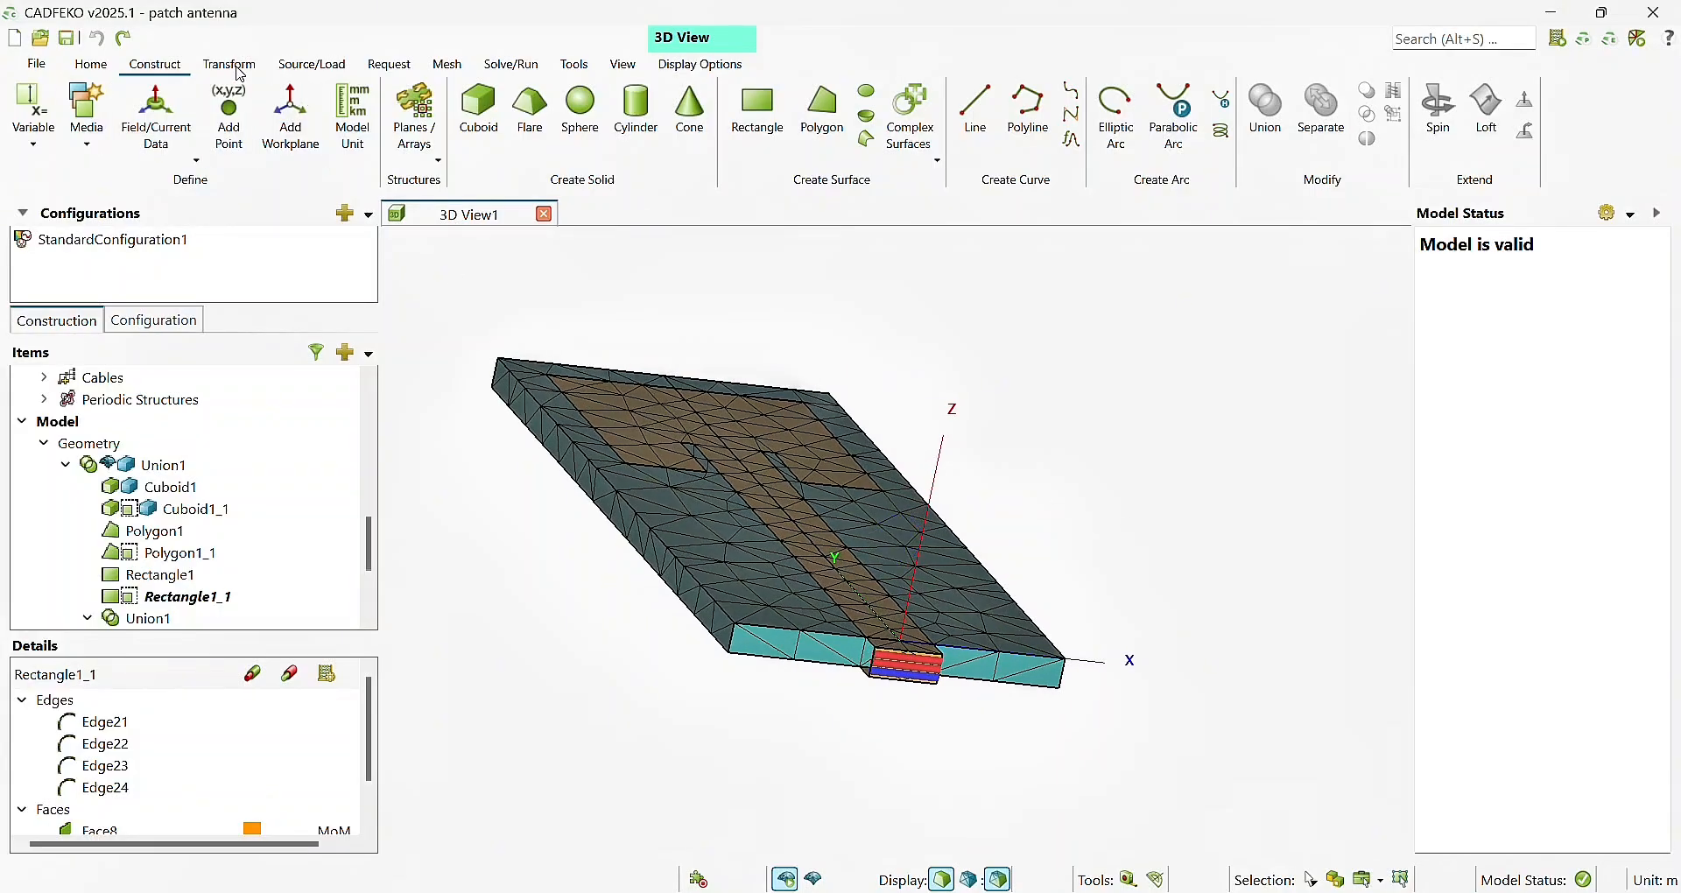
pyautogui.click(448, 65)
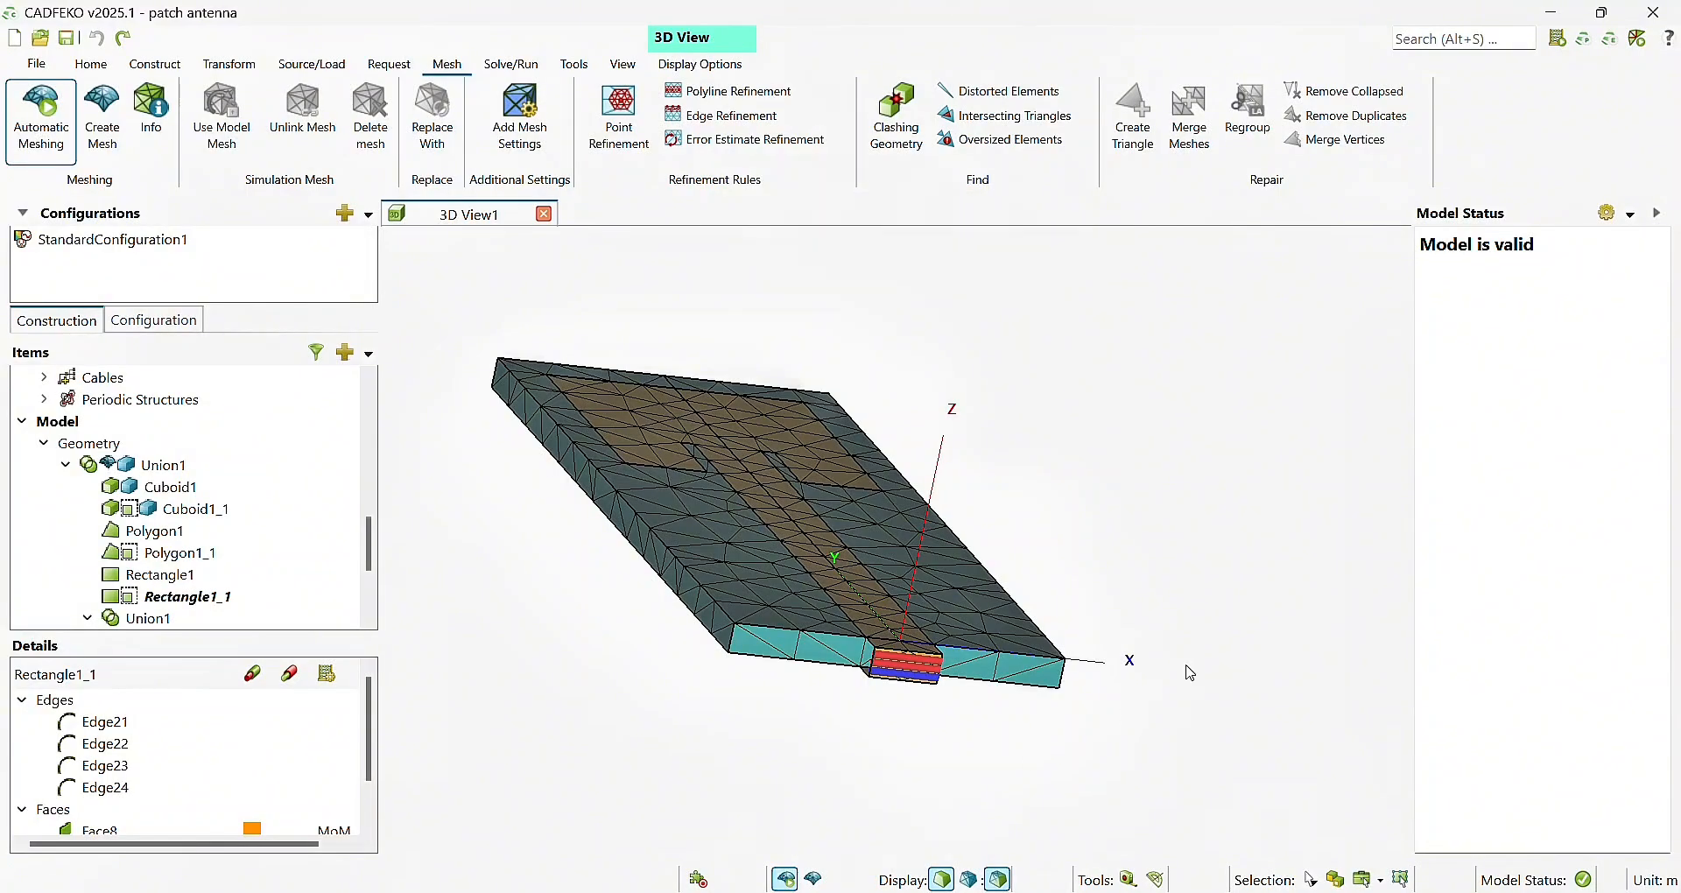
pyautogui.scroll(-1, 368, 753)
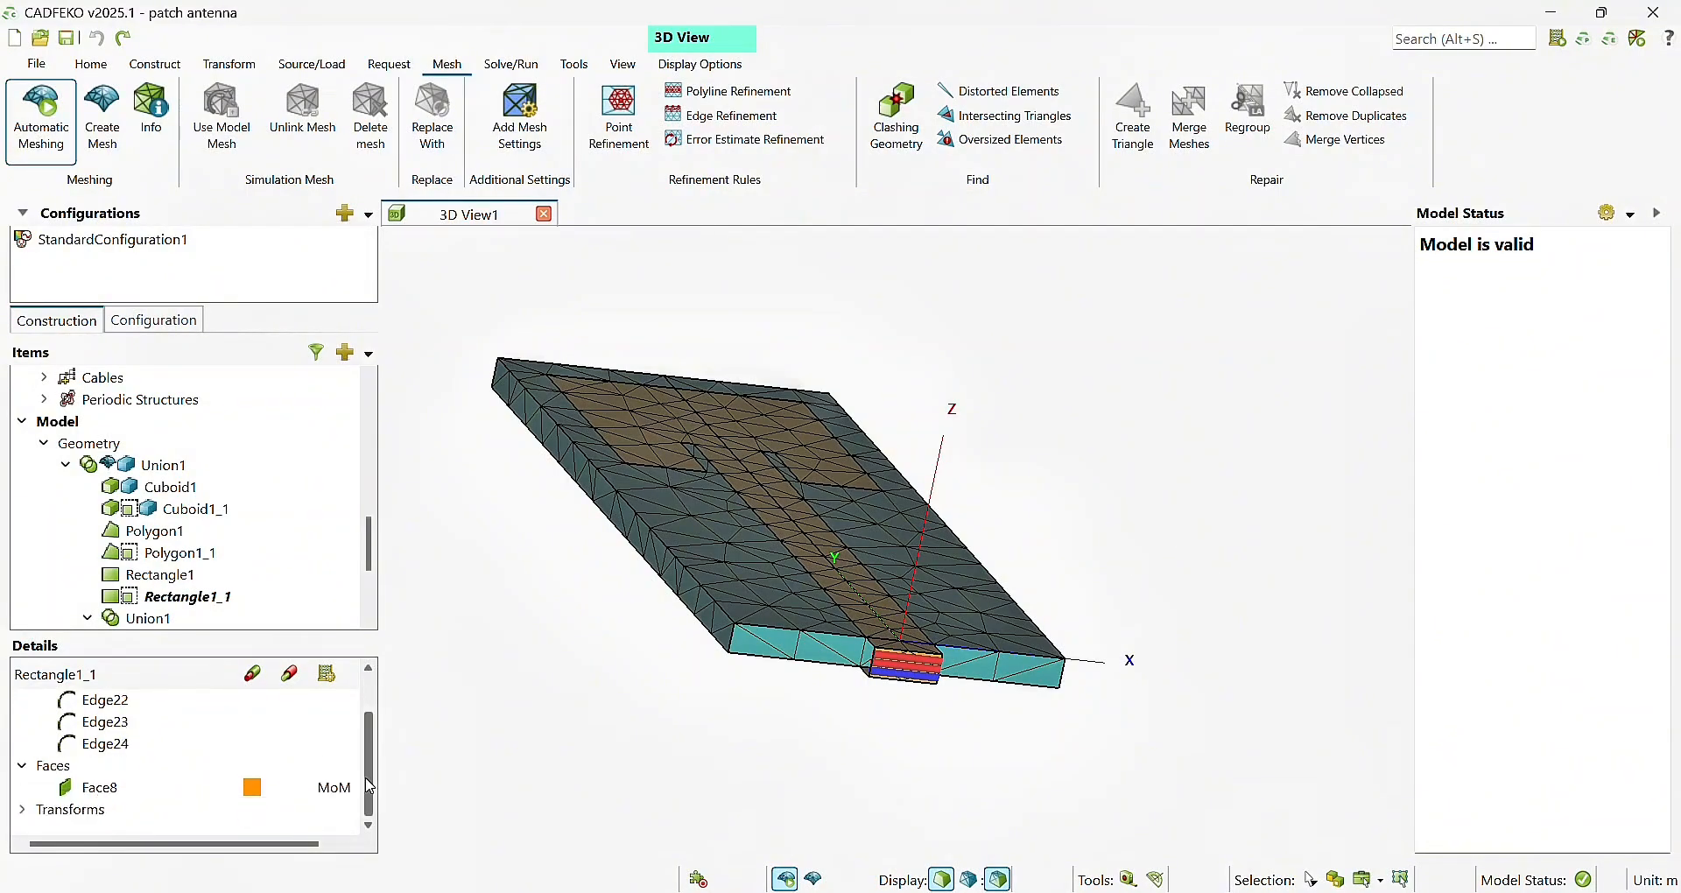
pyautogui.moveTo(755, 640); pyautogui.dragTo(1038, 531)
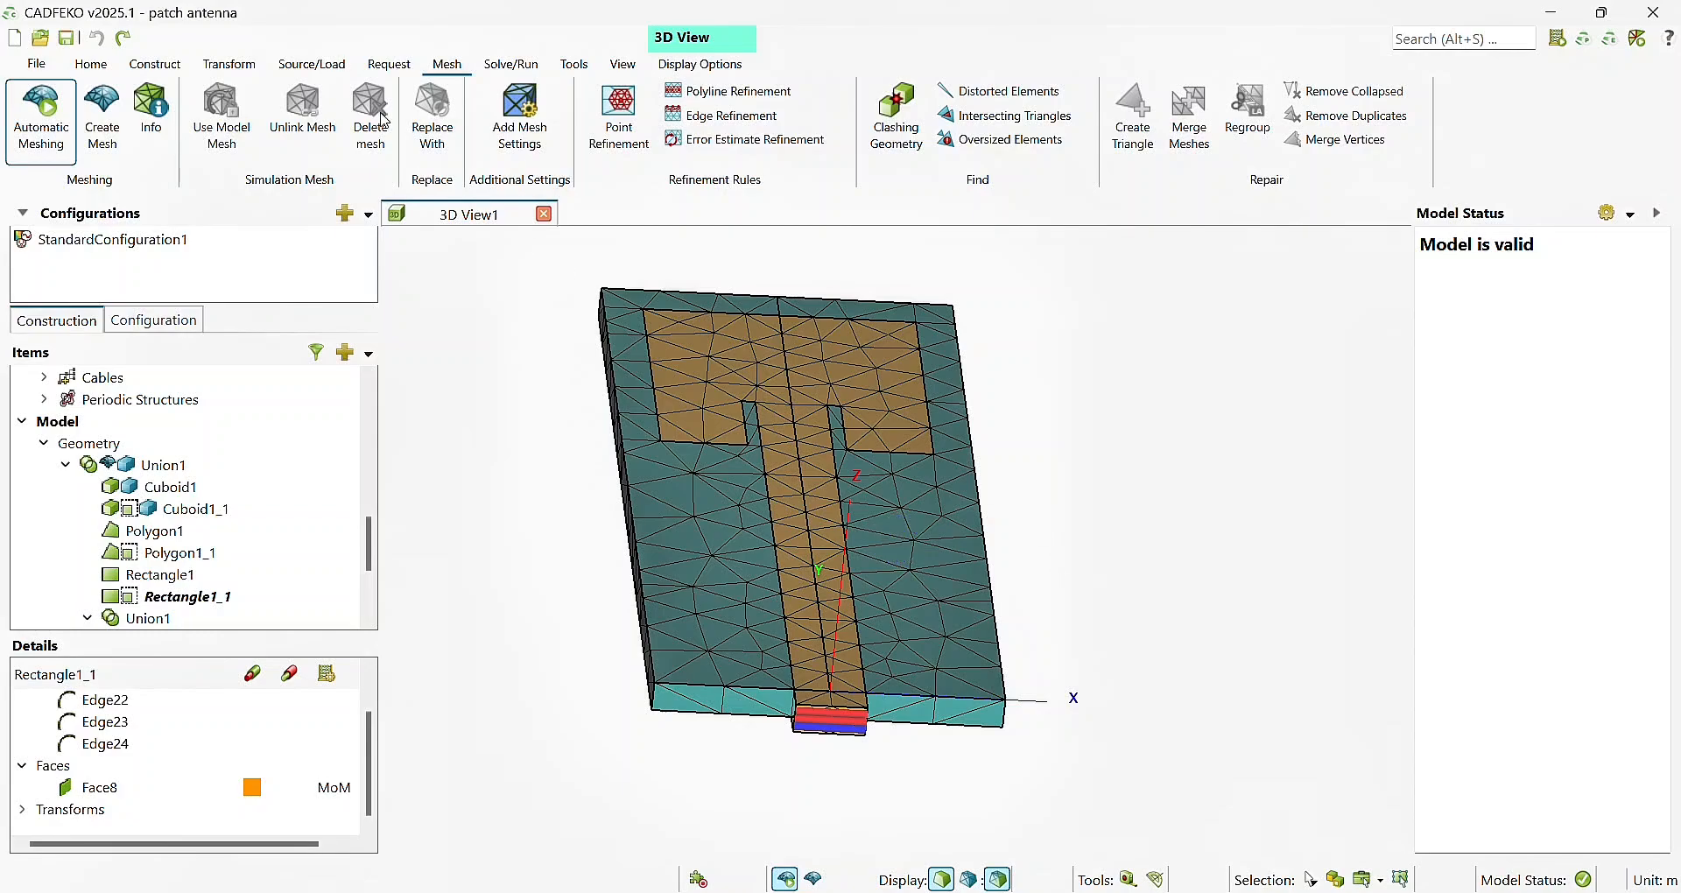
# - Review the solver and run commands, and compare the construction tree with the StandardConfiguration1 tree
pyautogui.click(506, 67)
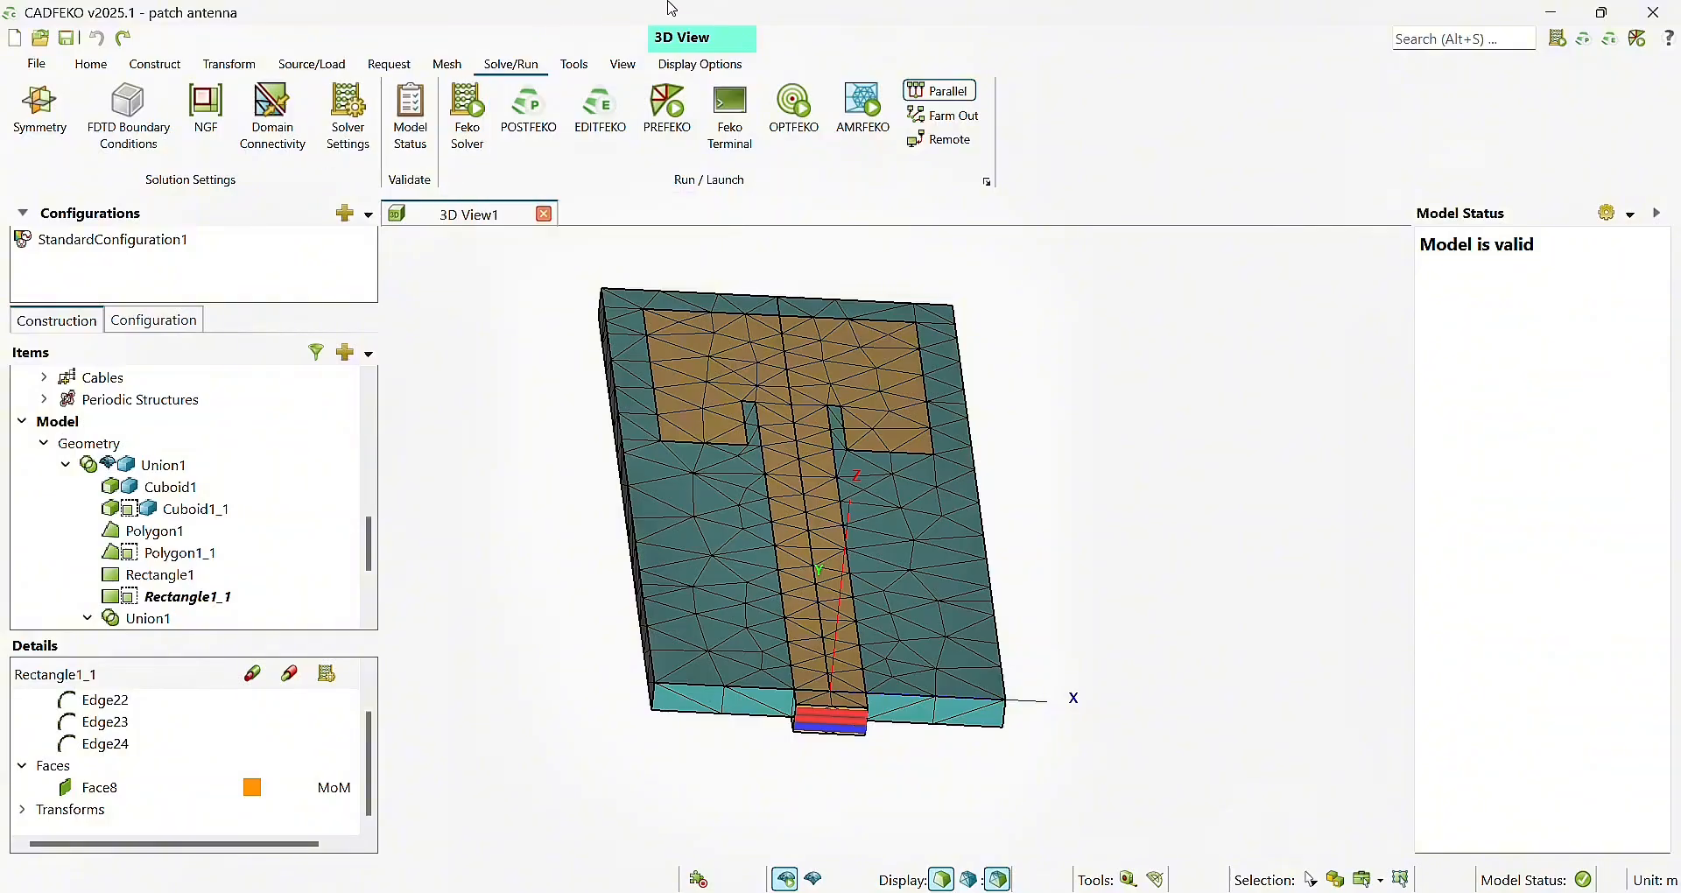
pyautogui.click(171, 328)
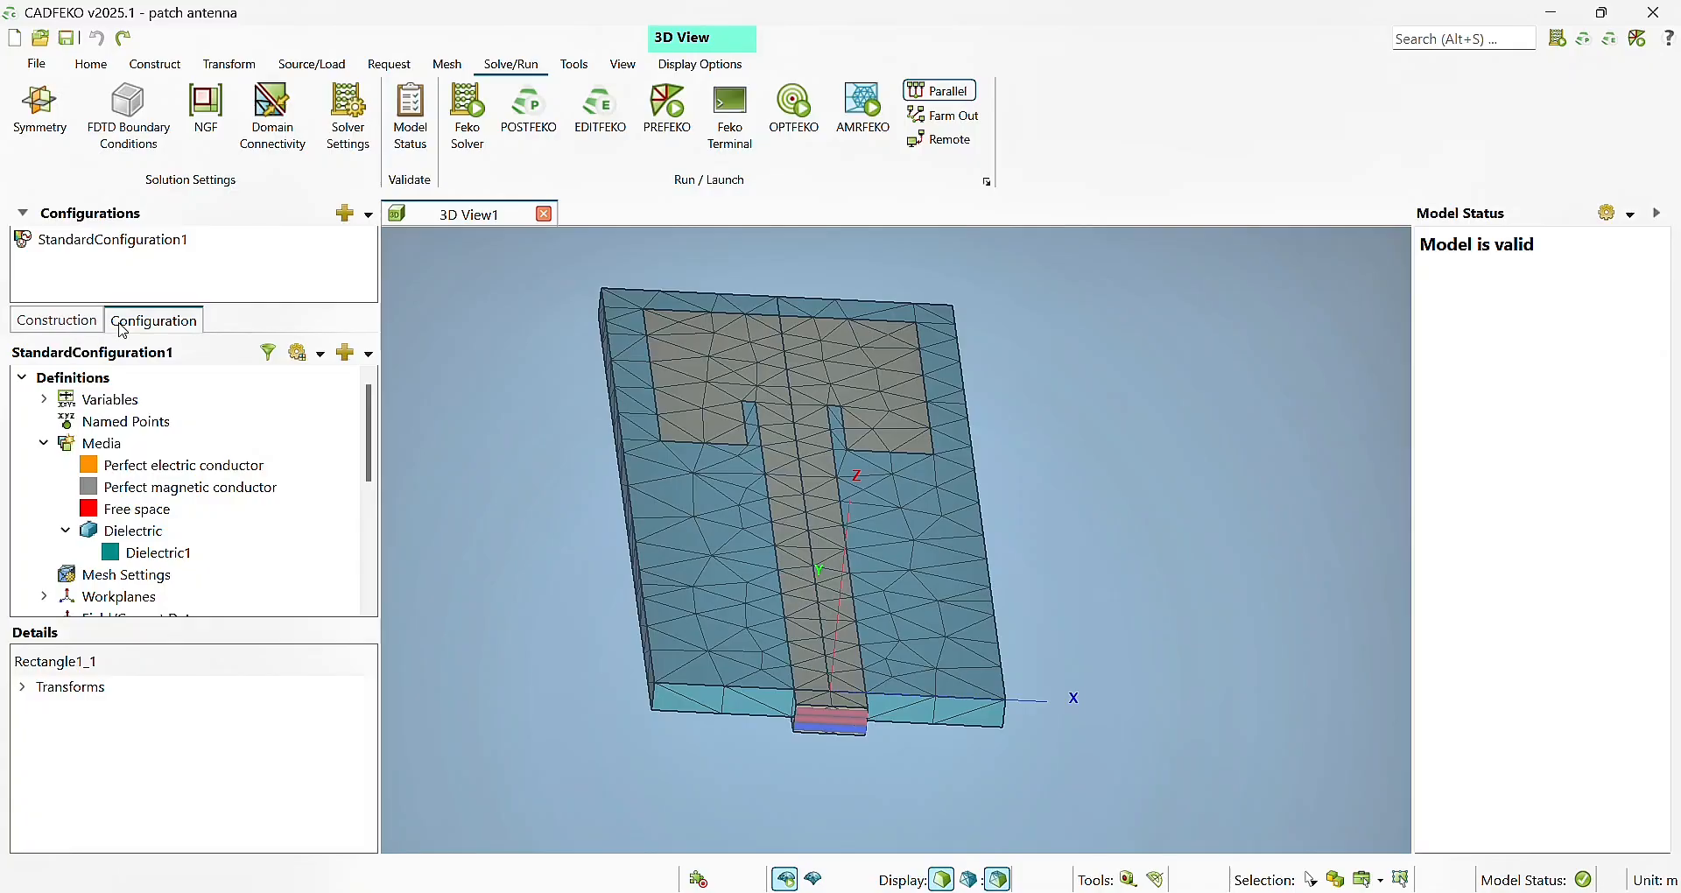
pyautogui.click(70, 322)
pyautogui.click(151, 324)
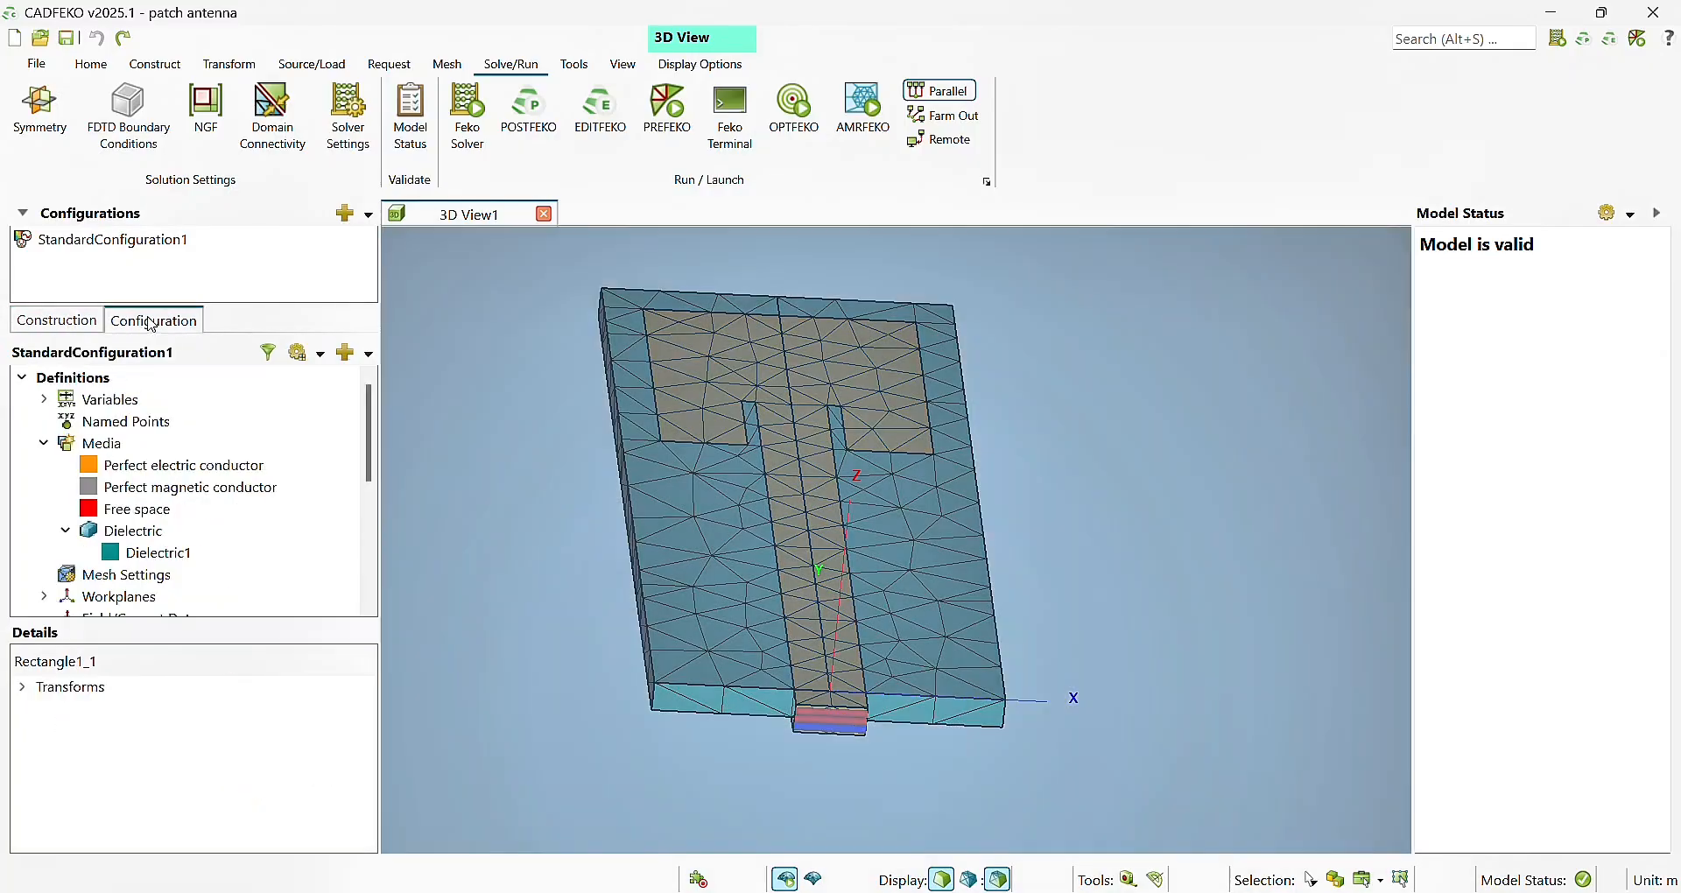
pyautogui.click(85, 323)
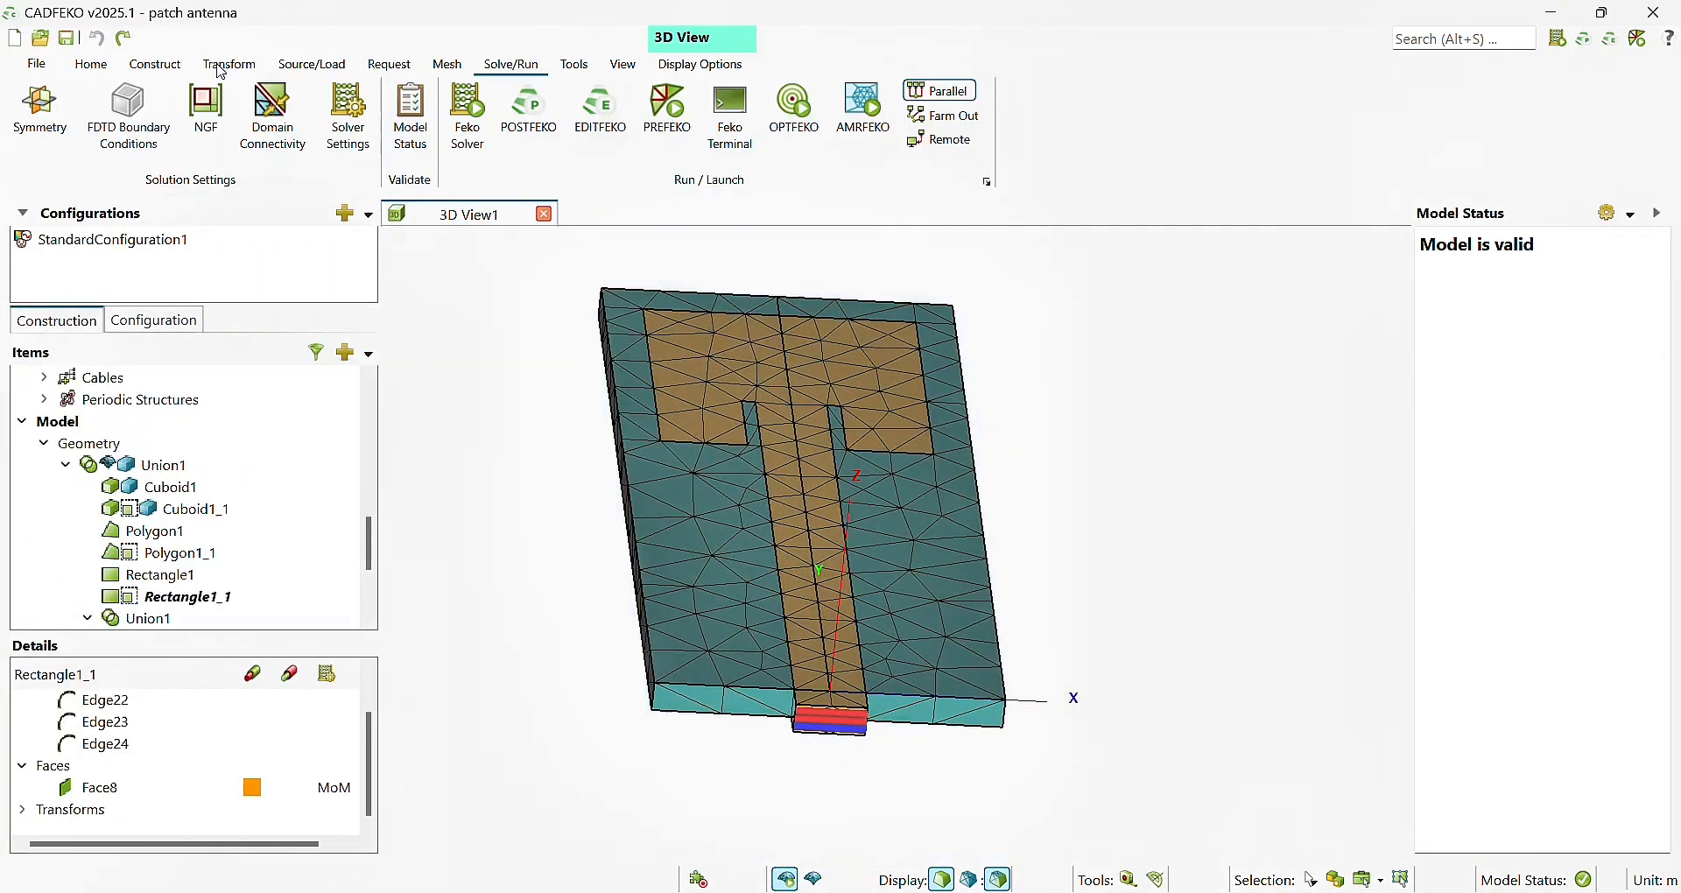
# - Review the voltage source settings for EdgePort1 under StandardConfiguration1, and close them without creating a source
pyautogui.click(332, 72)
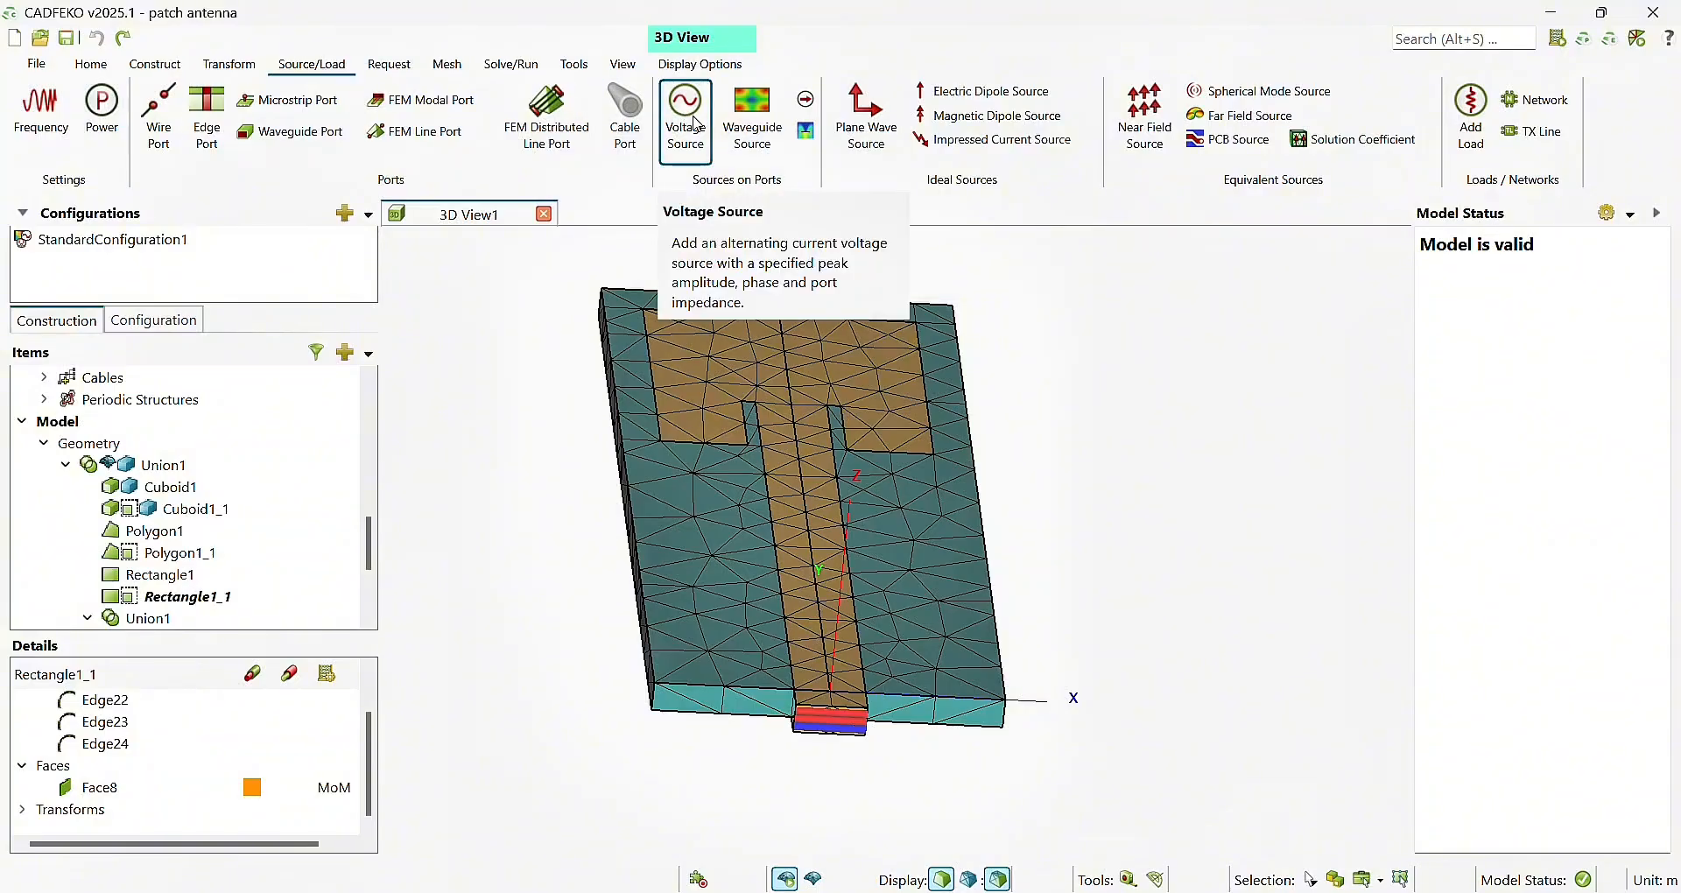
pyautogui.click(162, 317)
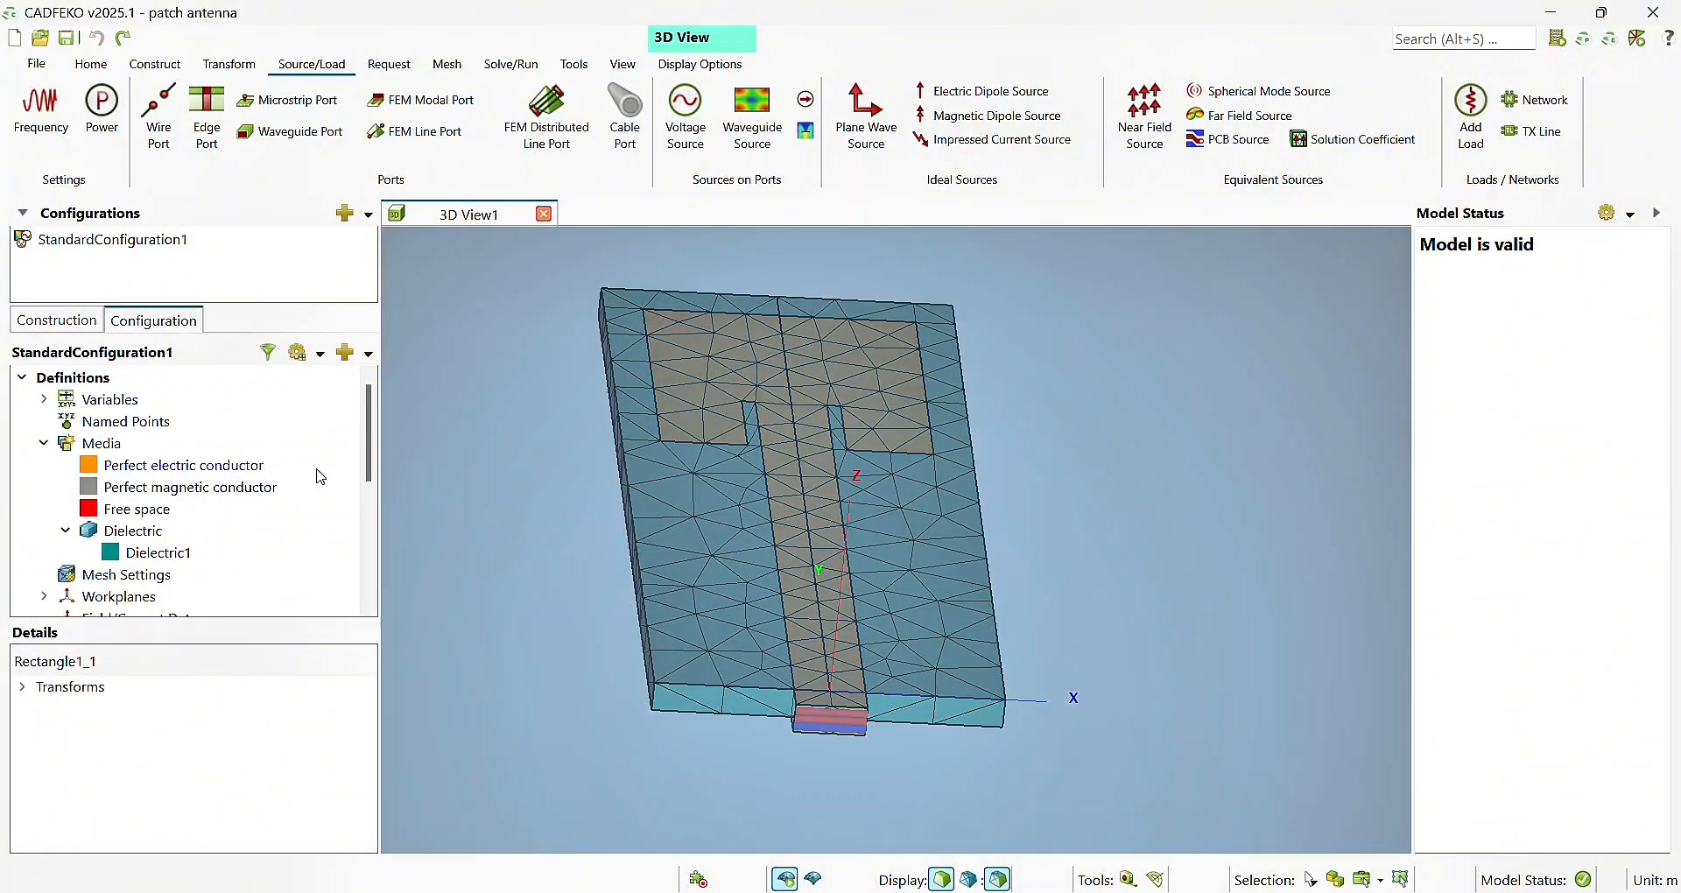
pyautogui.scroll(-1, 371, 476)
pyautogui.scroll(-4, 371, 475)
pyautogui.scroll(5, 372, 438)
pyautogui.click(681, 137)
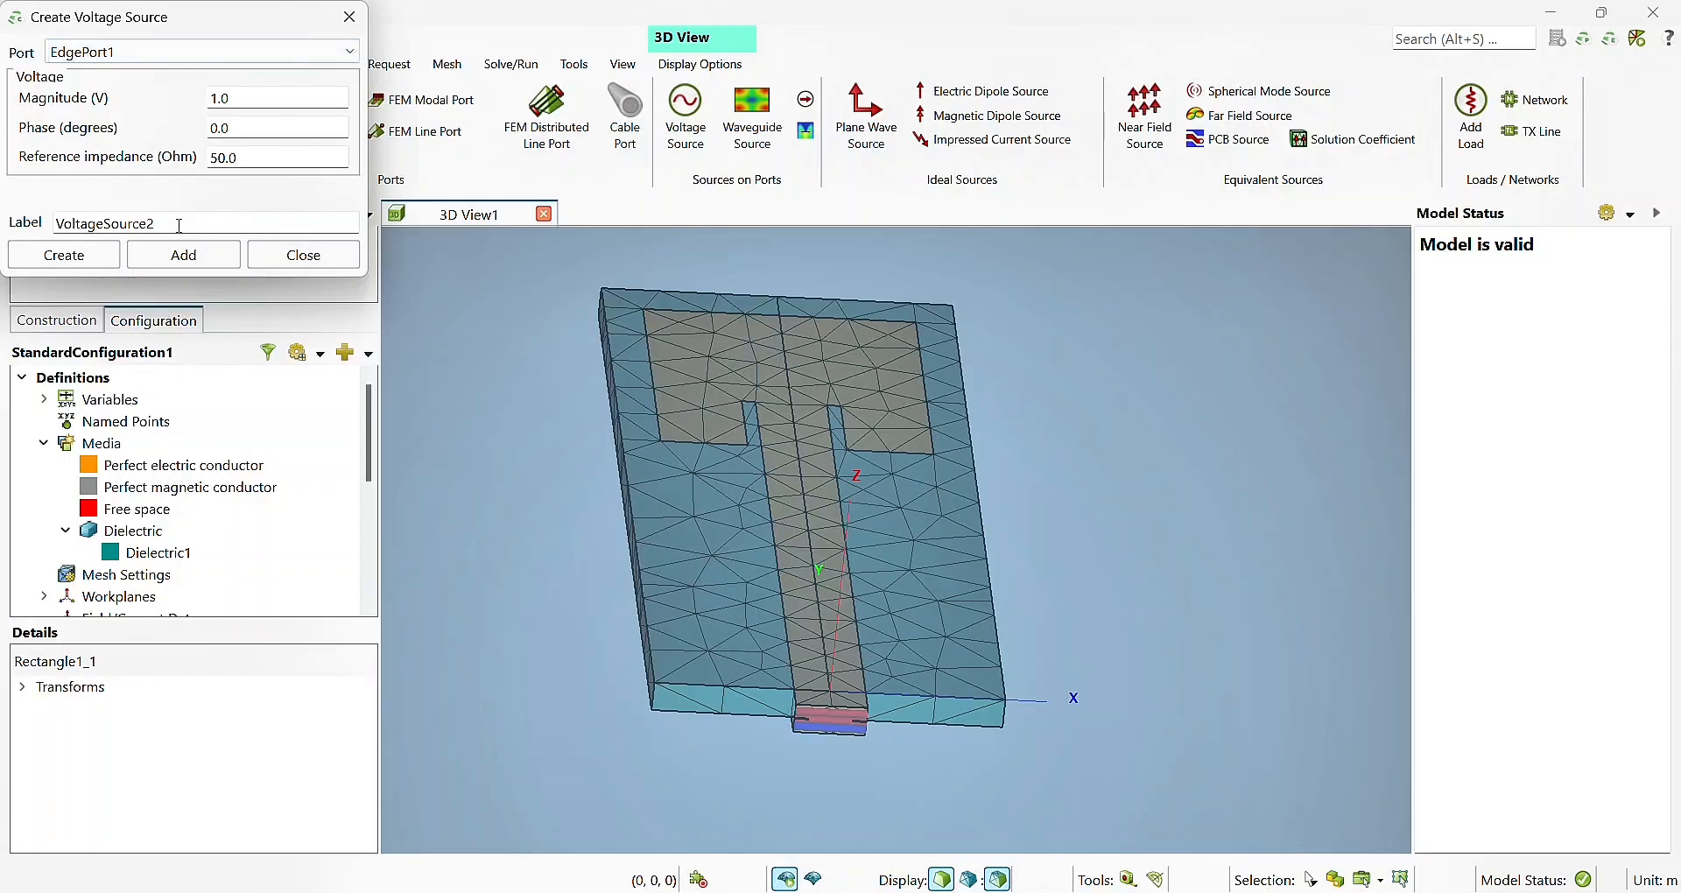
pyautogui.click(349, 17)
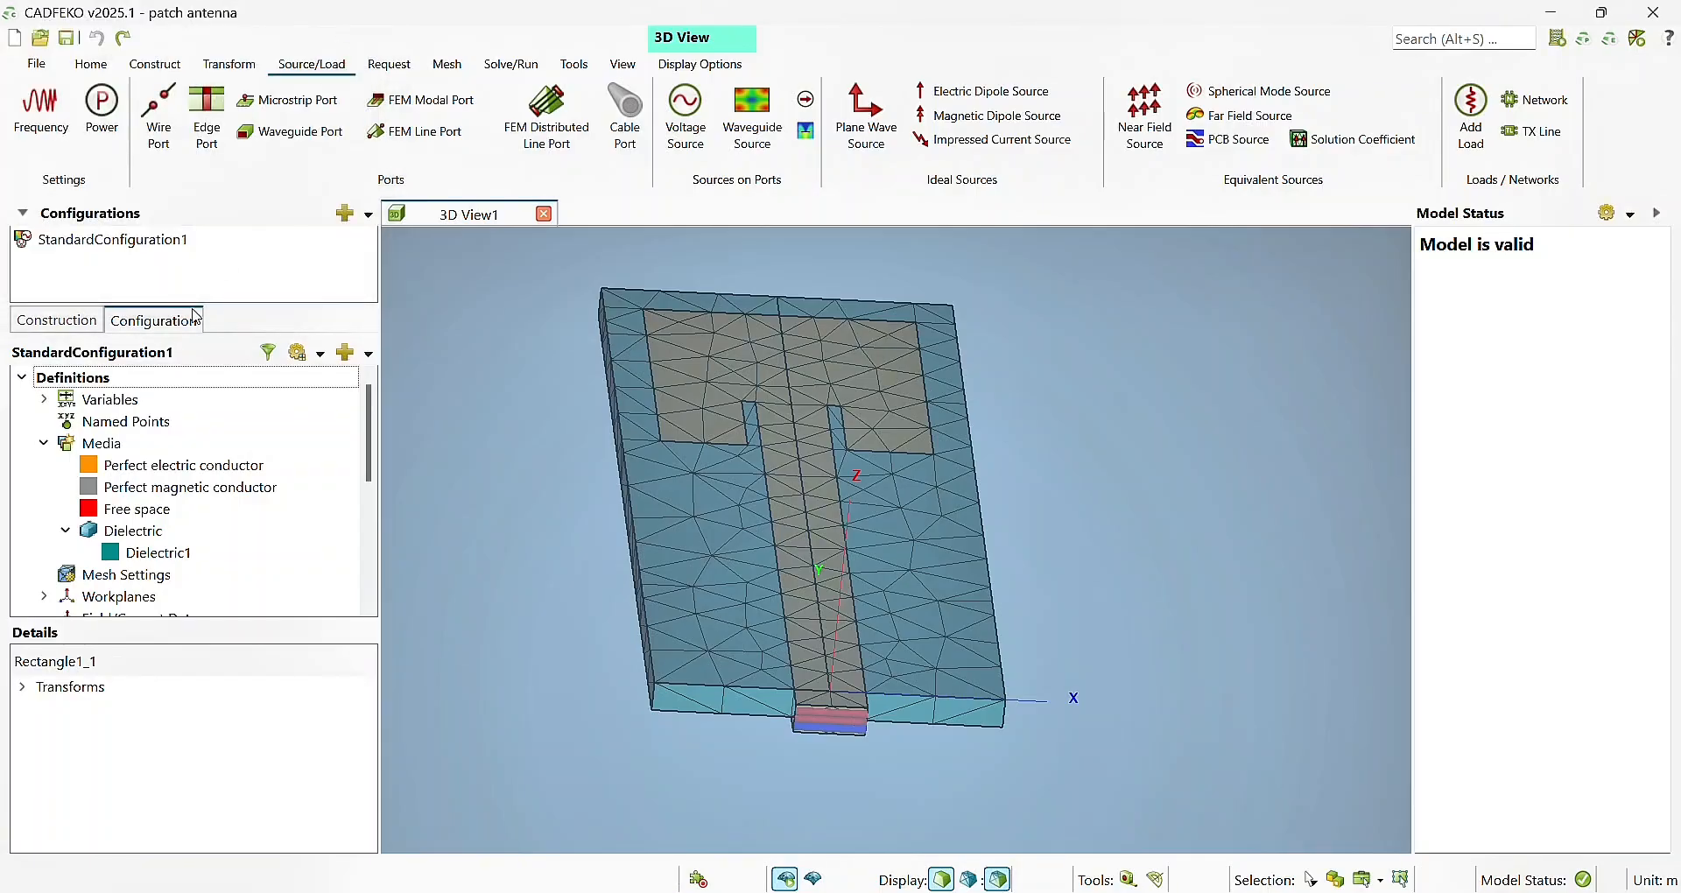
# - Examine the solution frequency range and its sampling types, and locate the frequency and source entries in the configuration tree
pyautogui.click(63, 133)
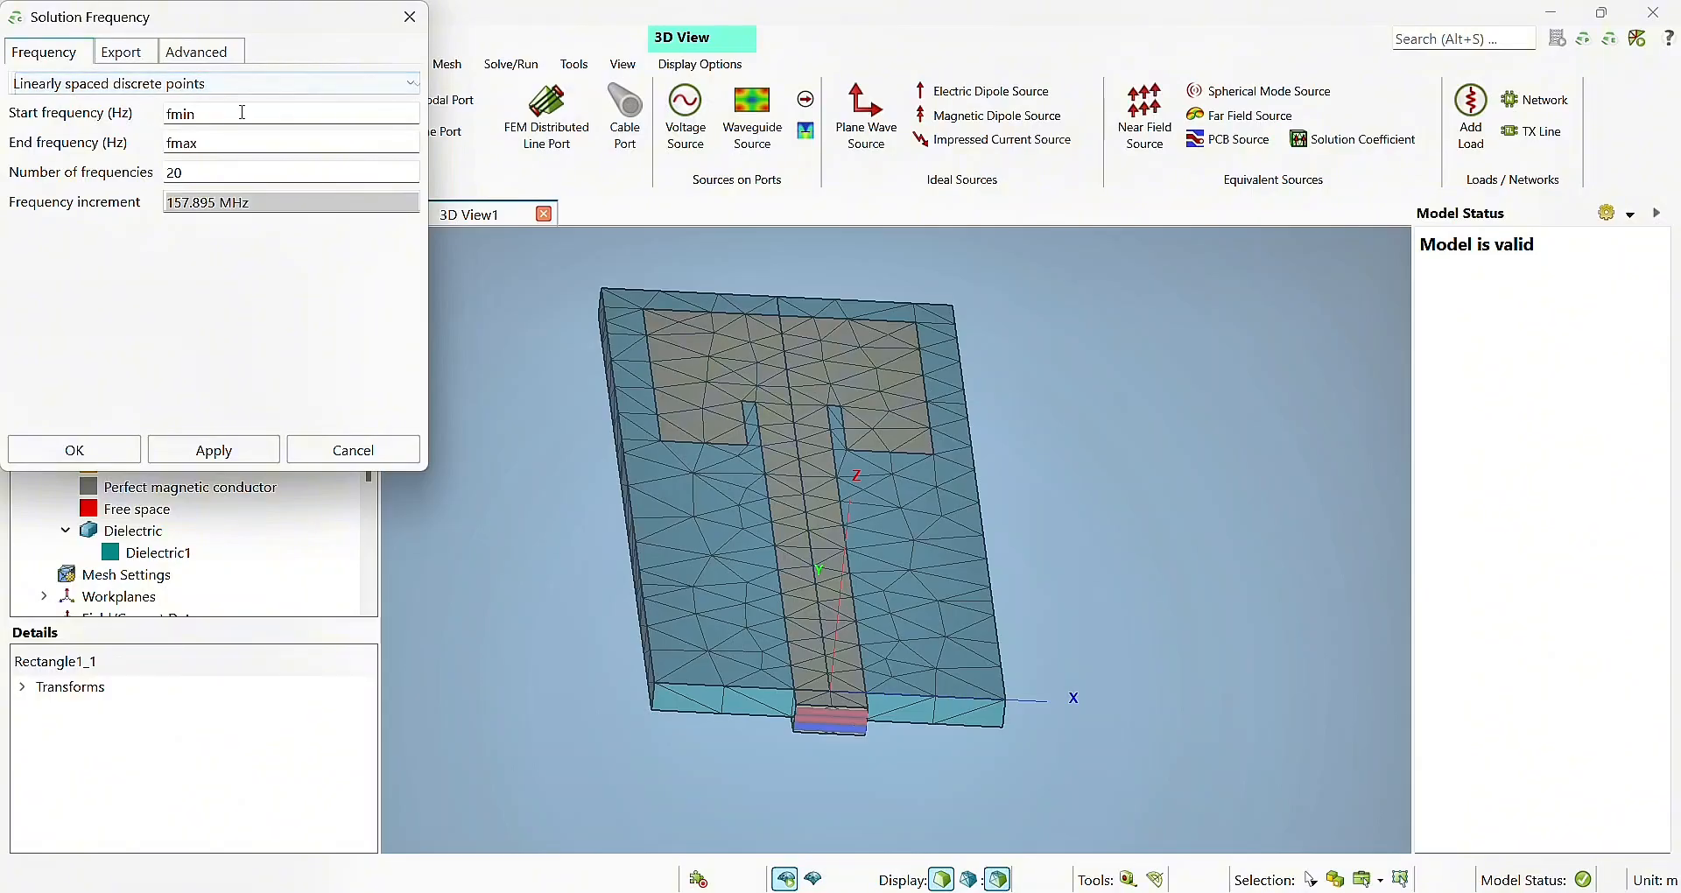
pyautogui.click(157, 88)
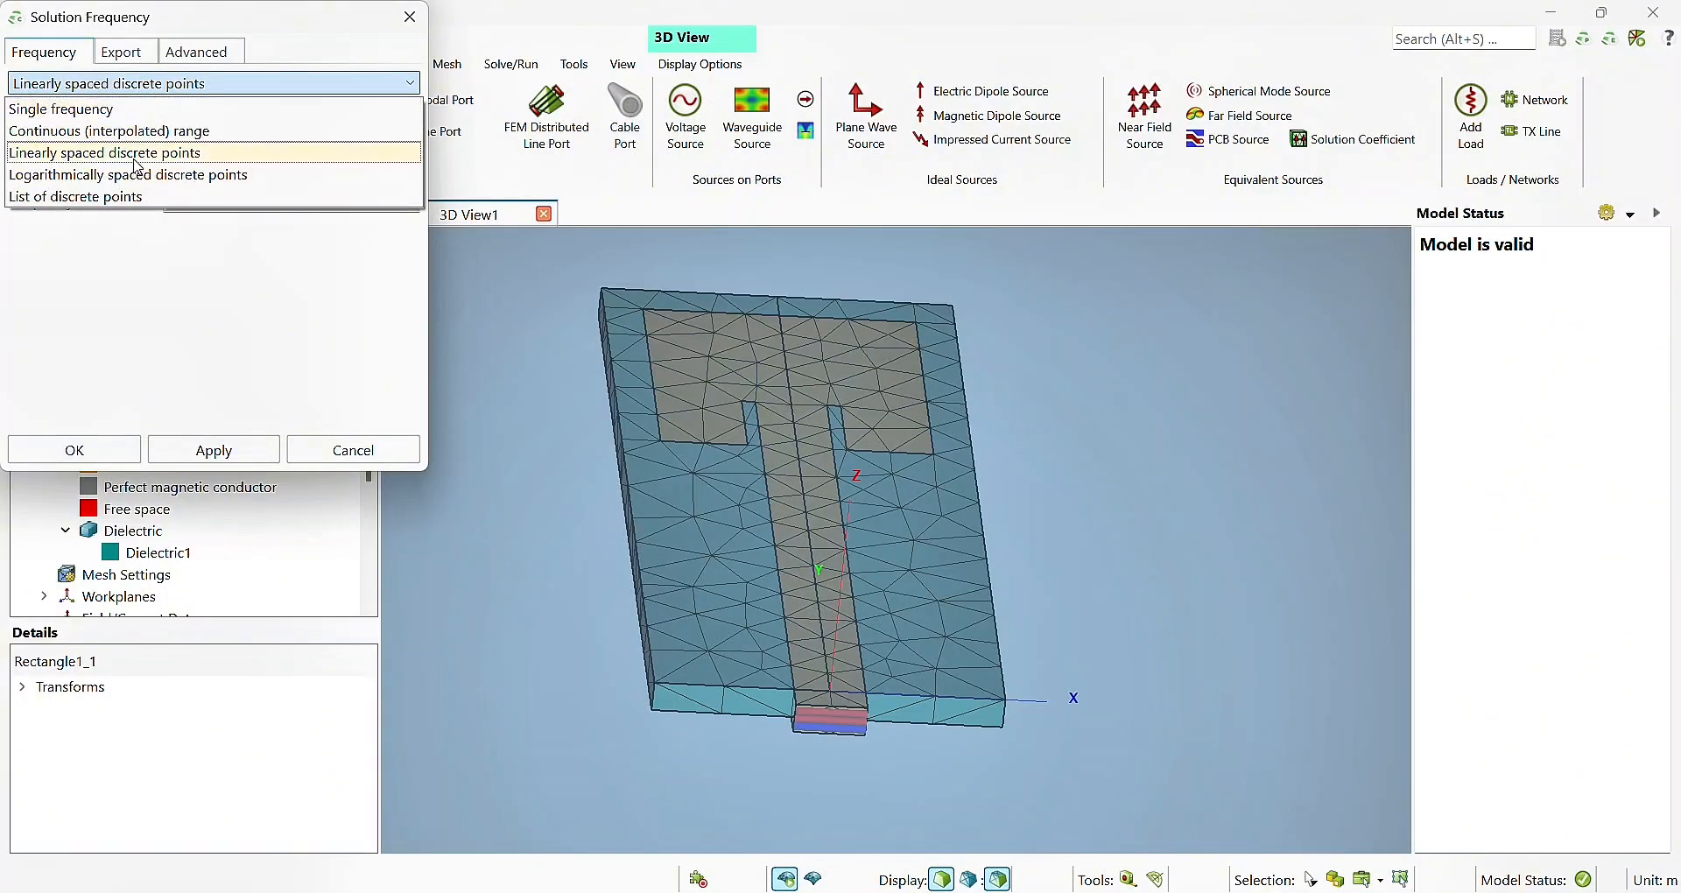
pyautogui.click(402, 24)
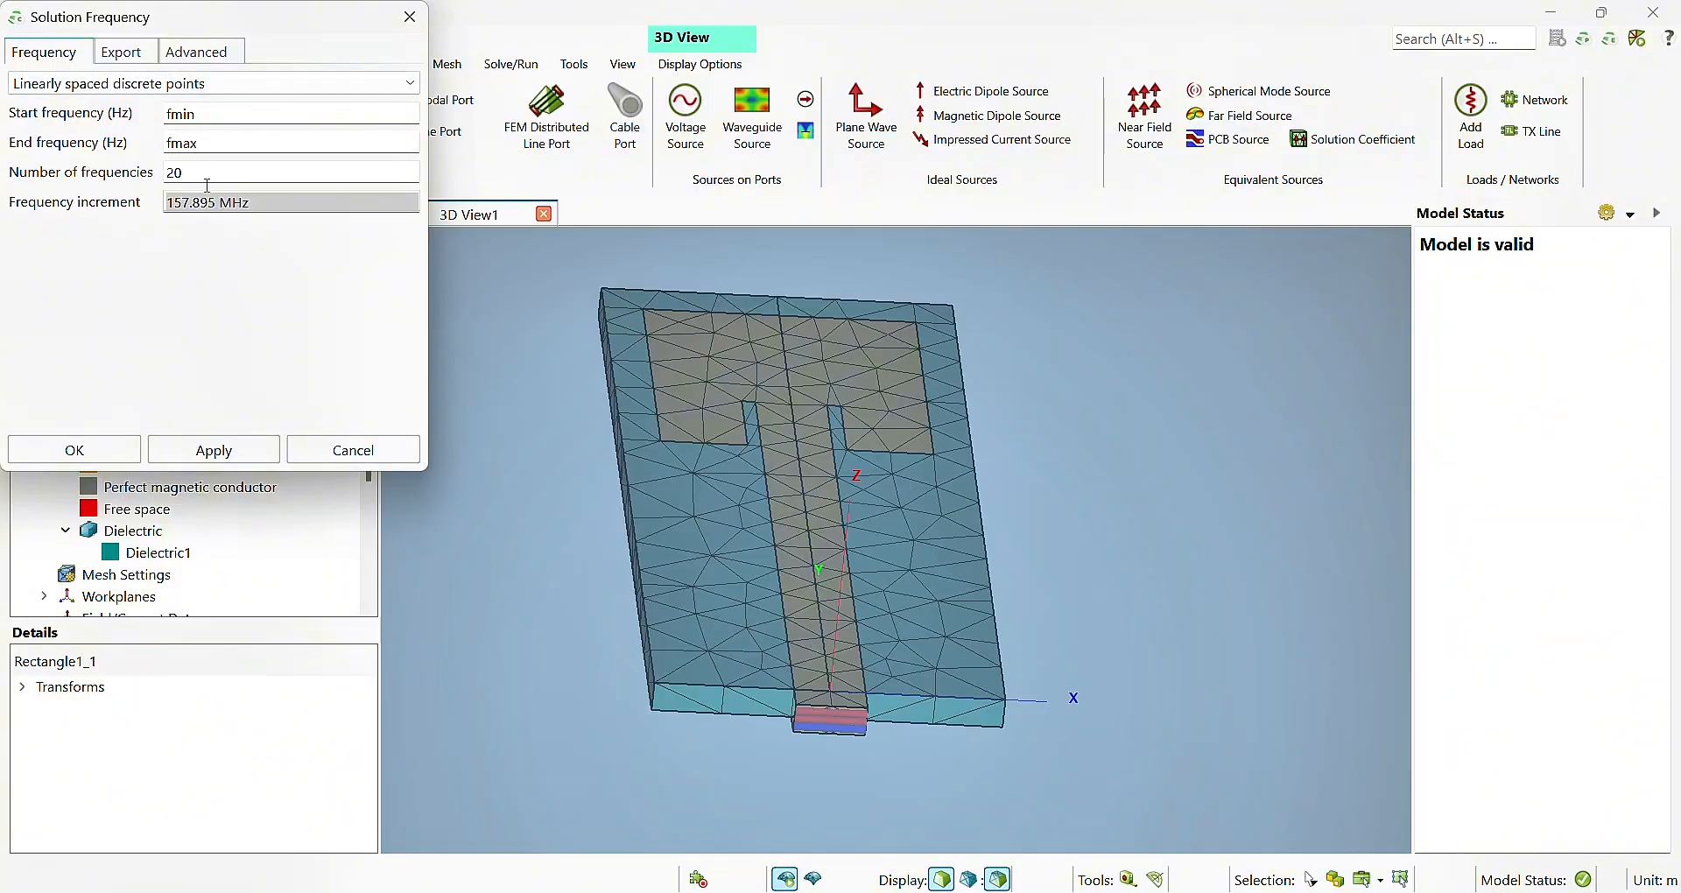
pyautogui.click(409, 19)
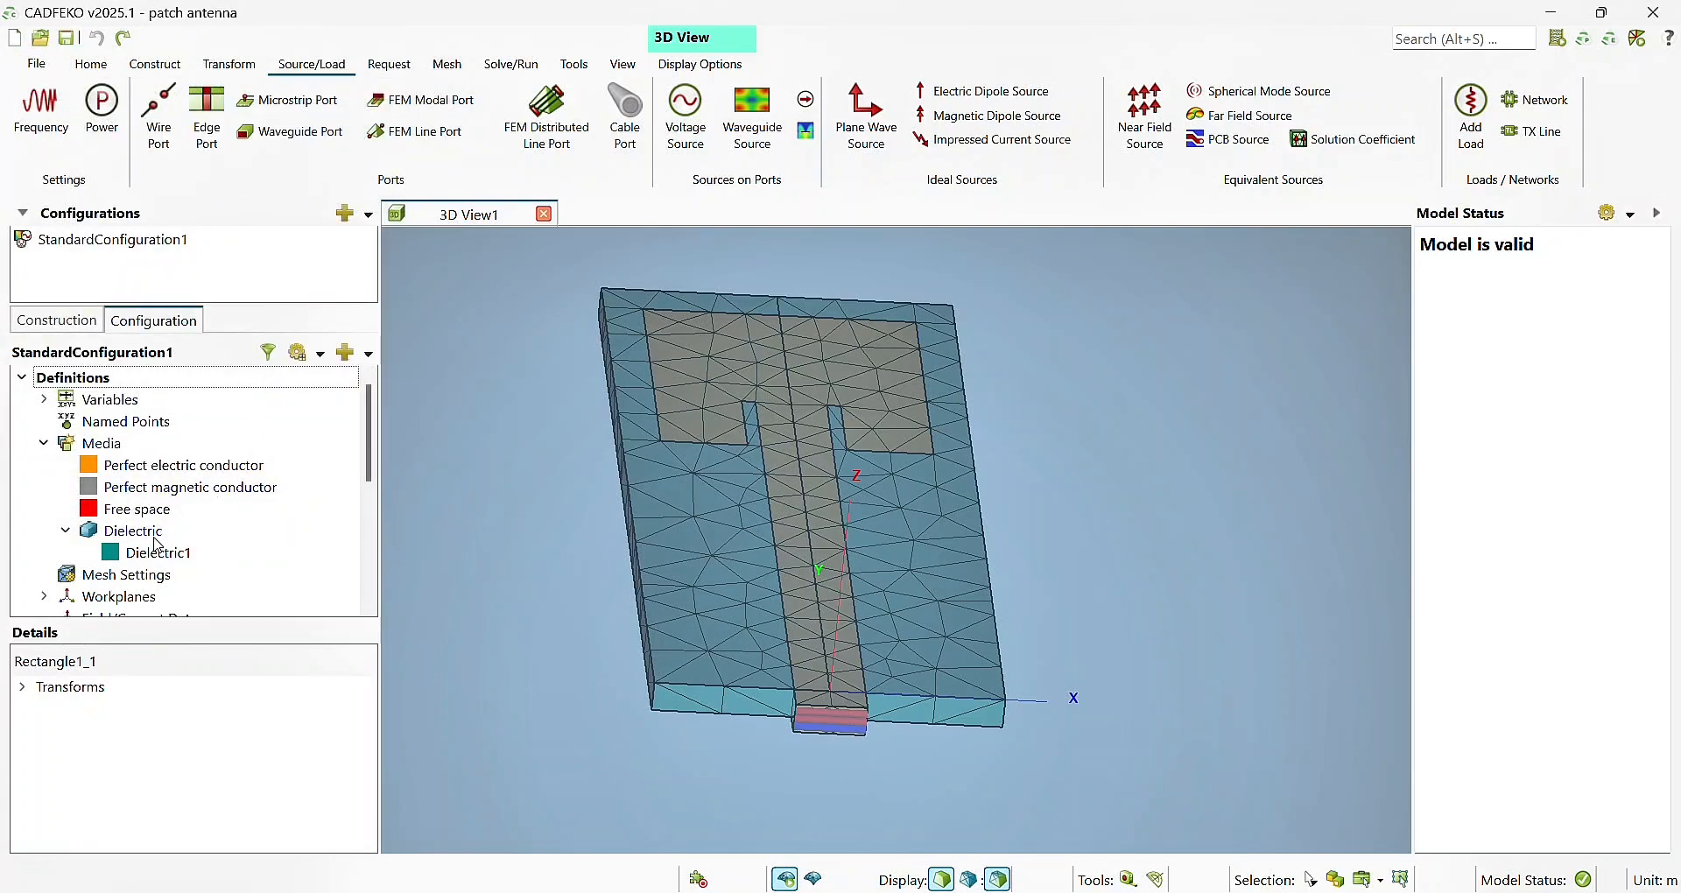
pyautogui.scroll(-4, 158, 544)
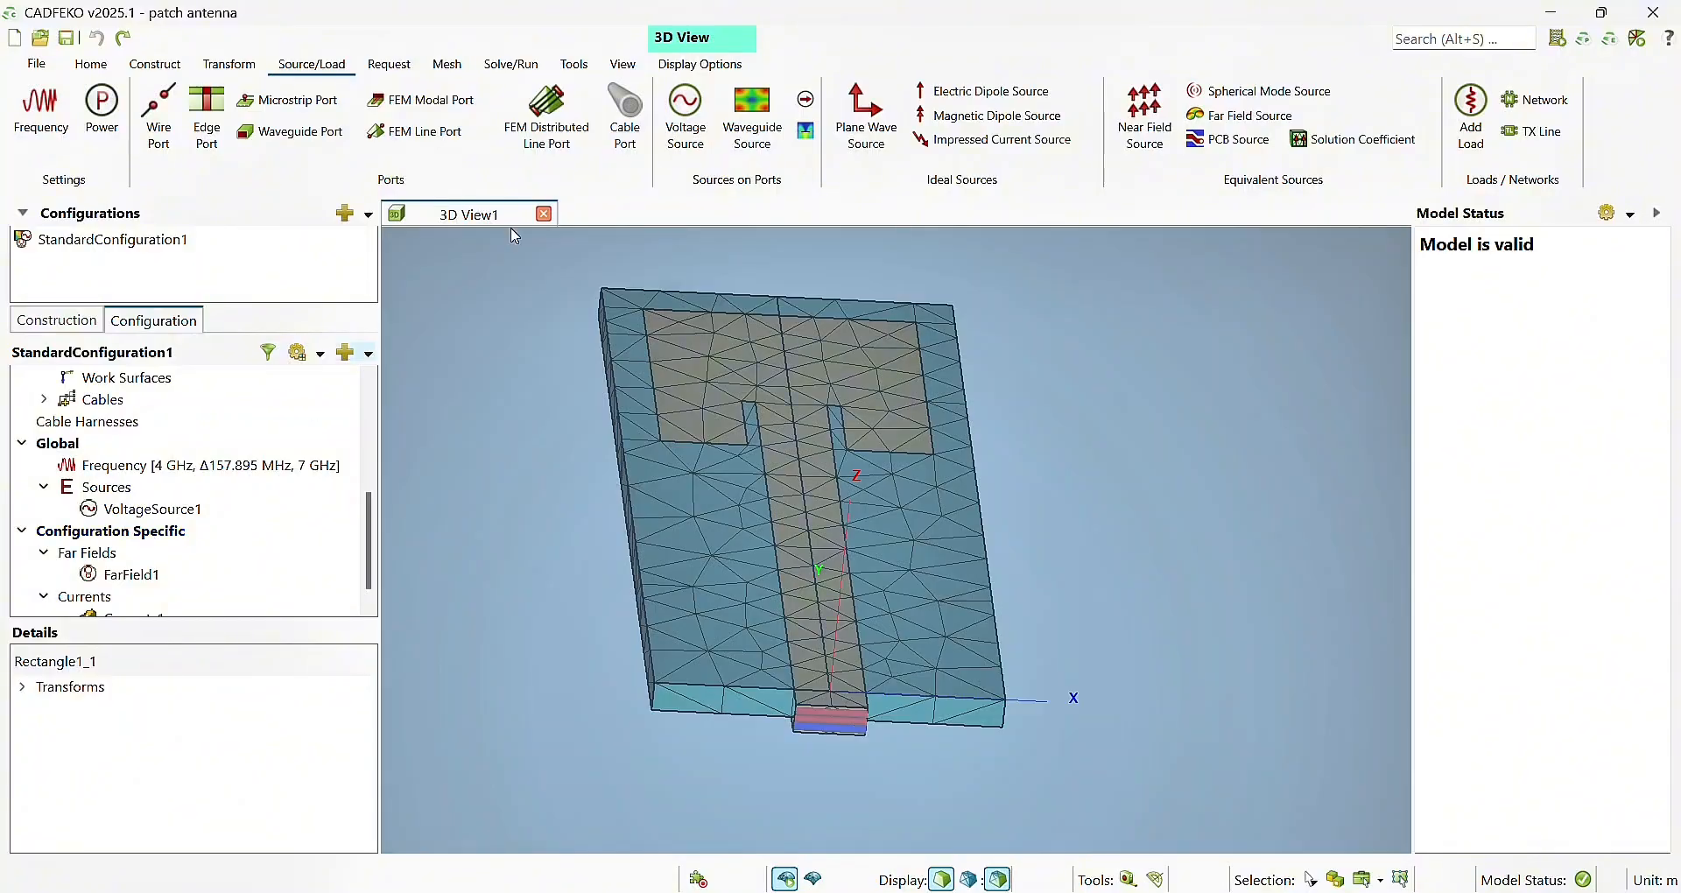
# - Preview a far field request with the 3D pattern, review its advanced export options, and discard the request
pyautogui.click(390, 64)
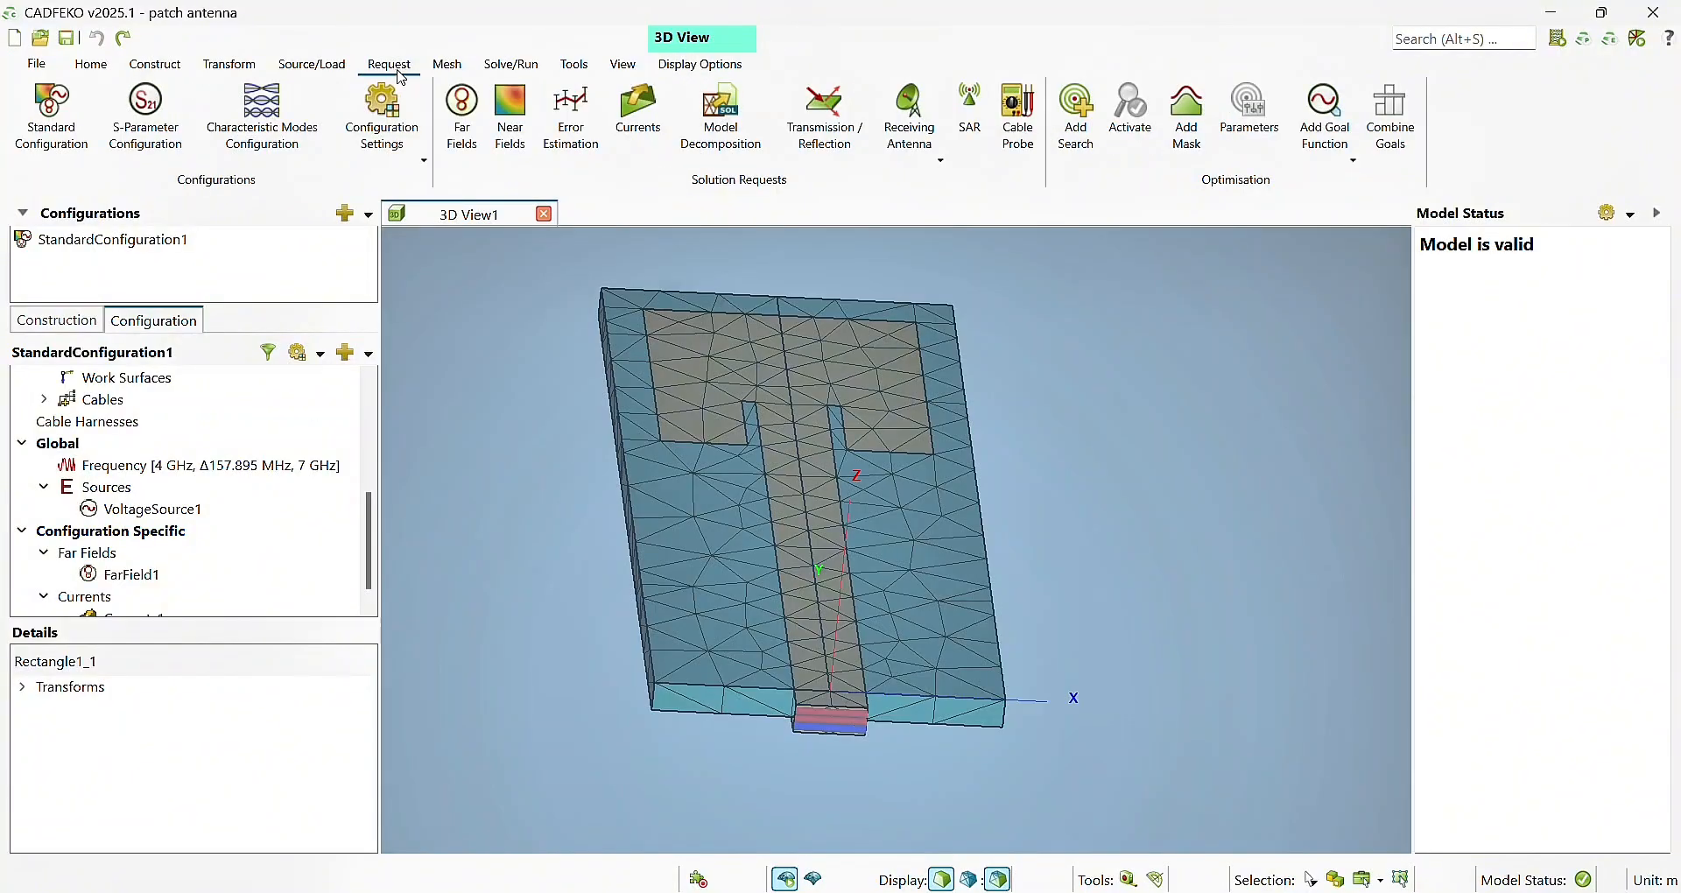
pyautogui.click(460, 117)
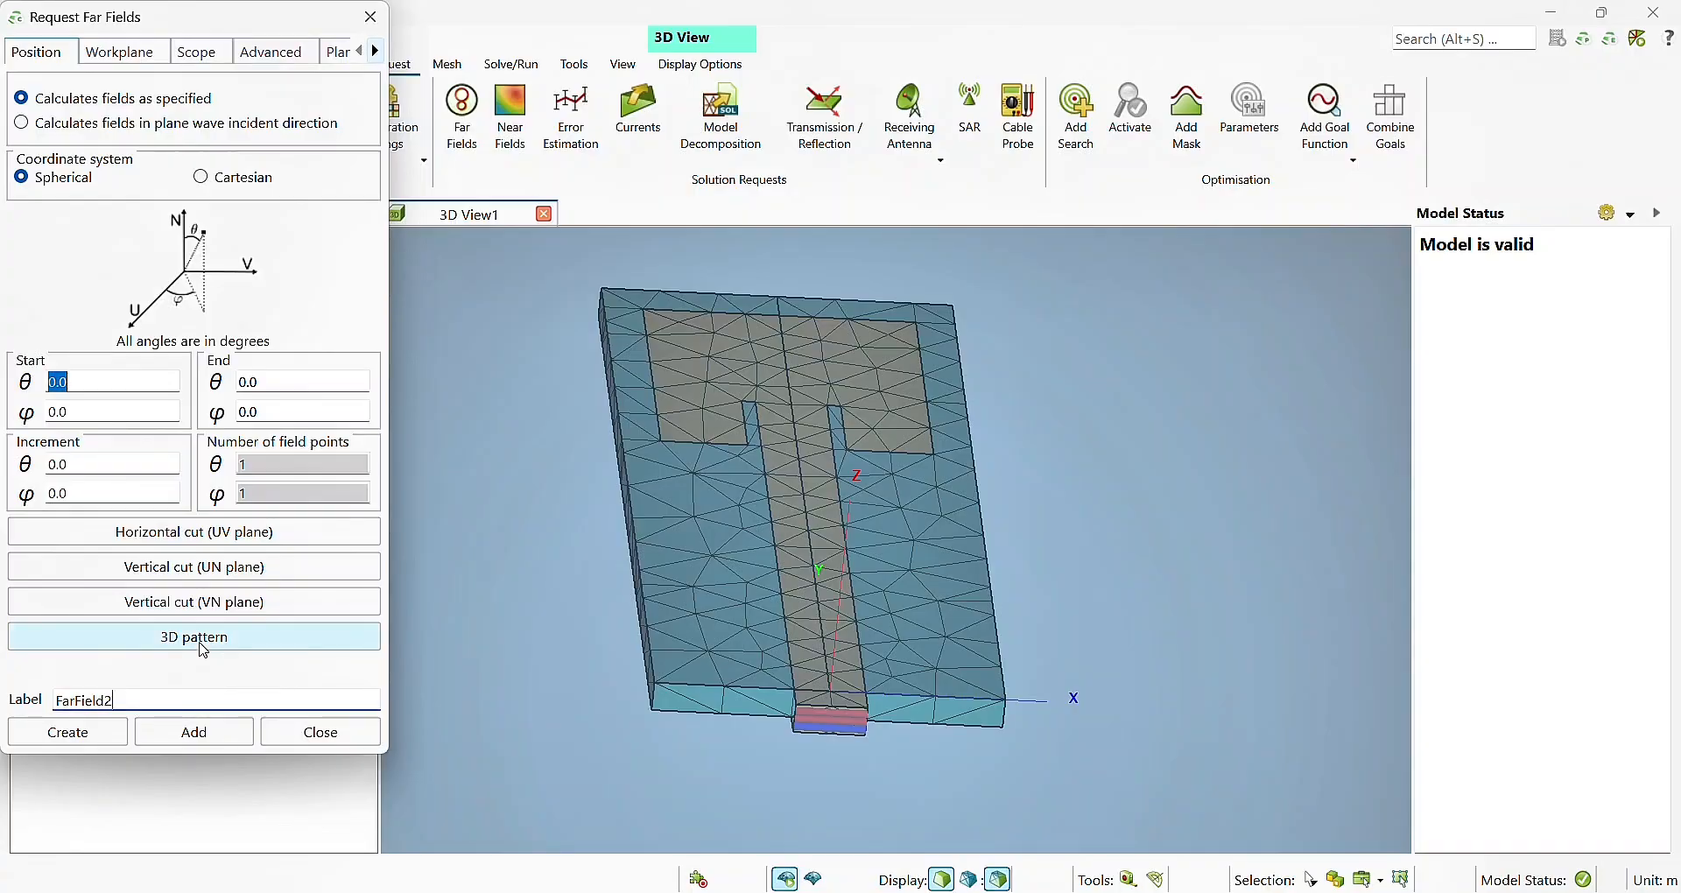
pyautogui.click(203, 650)
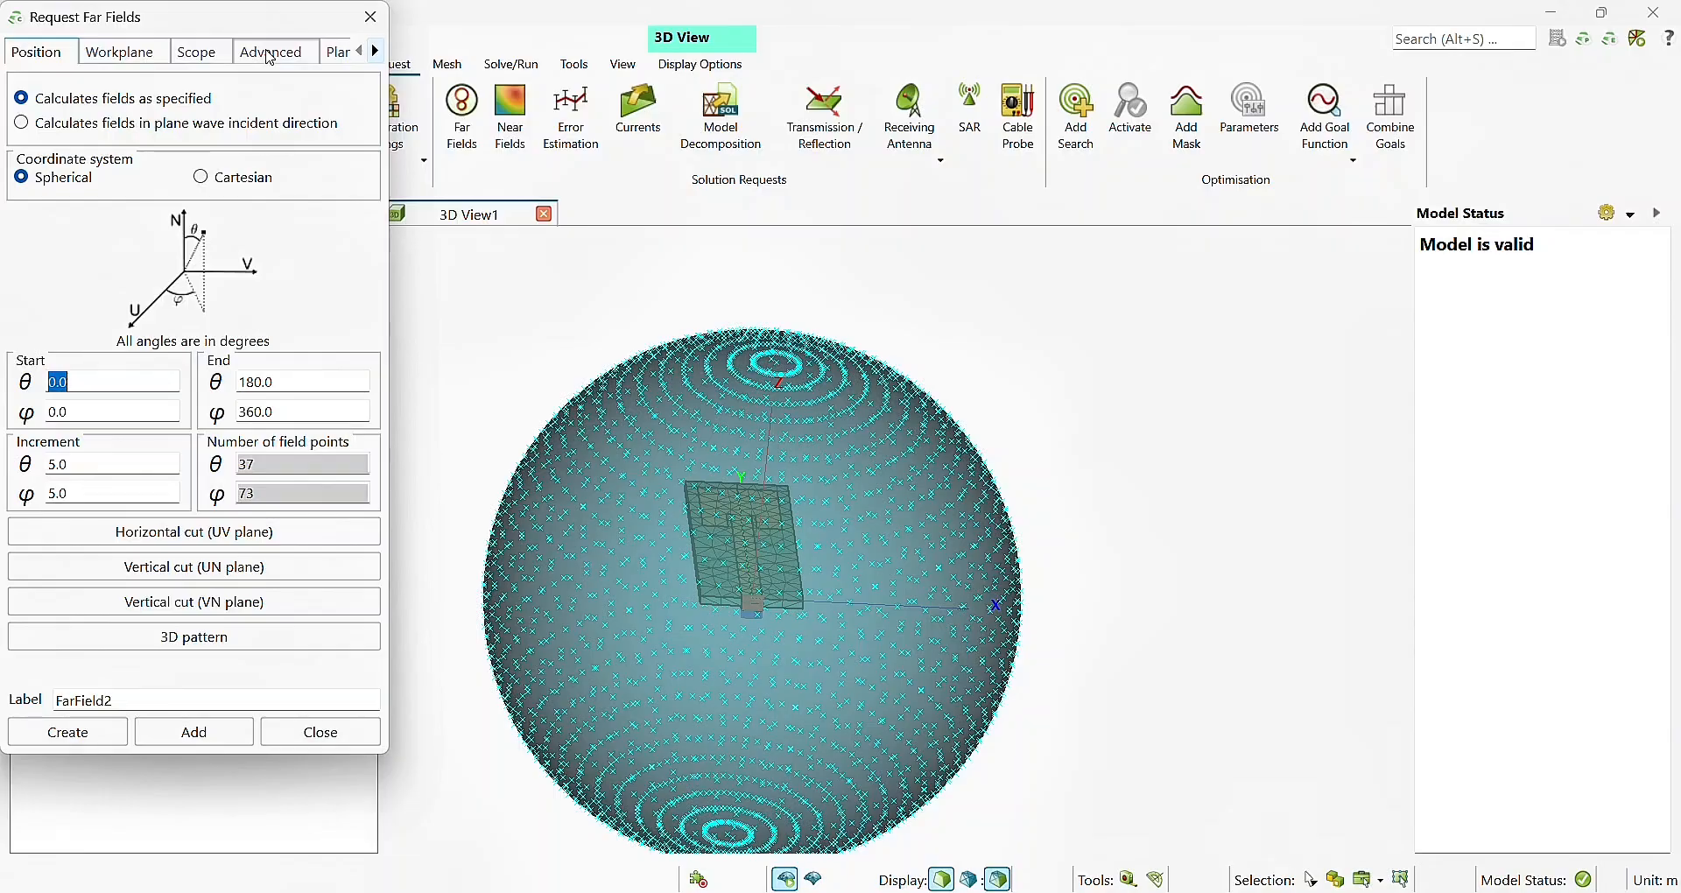
pyautogui.click(271, 54)
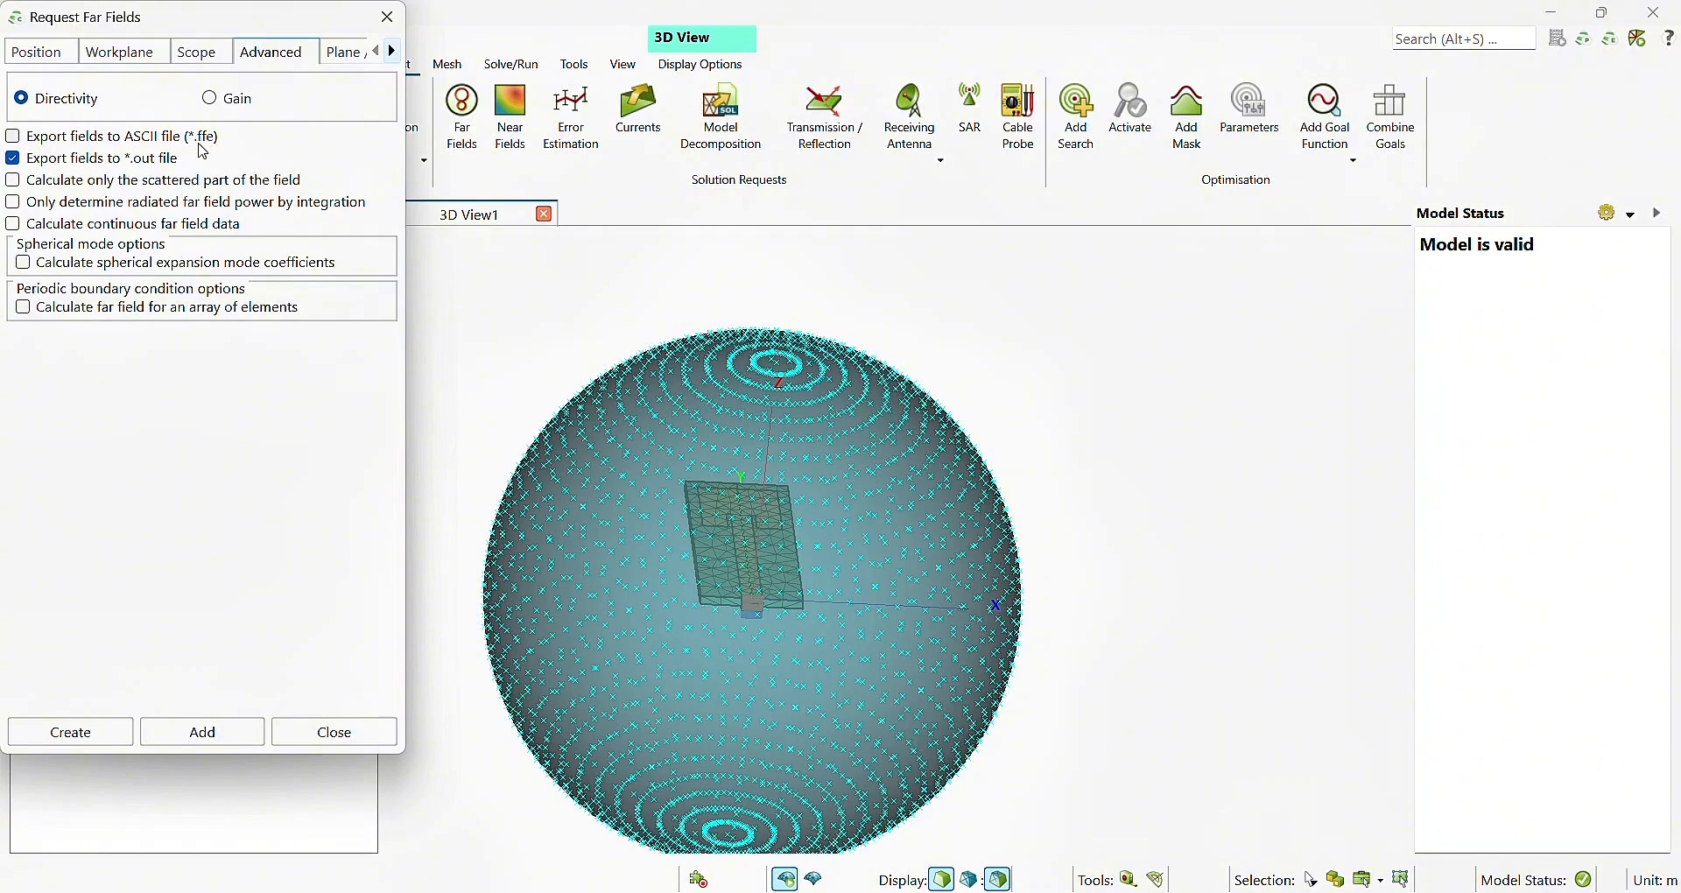
pyautogui.click(20, 140)
pyautogui.click(390, 20)
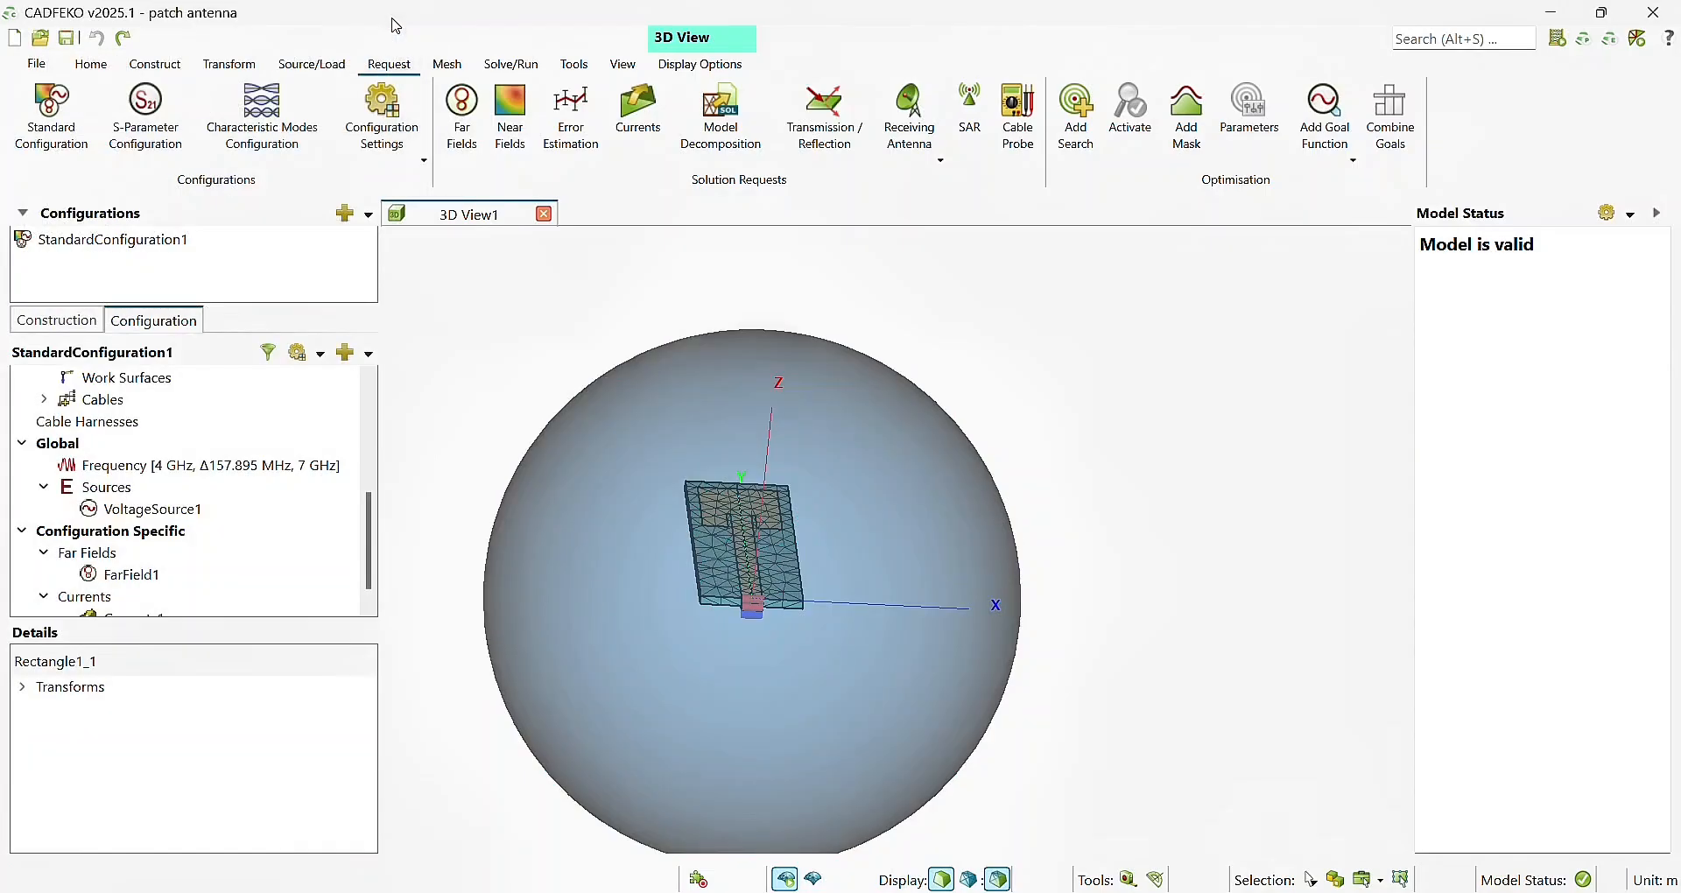
# - Highlight the FarField1 request on the model, and review the export options of a new currents request without creating it
pyautogui.scroll(-1, 372, 562)
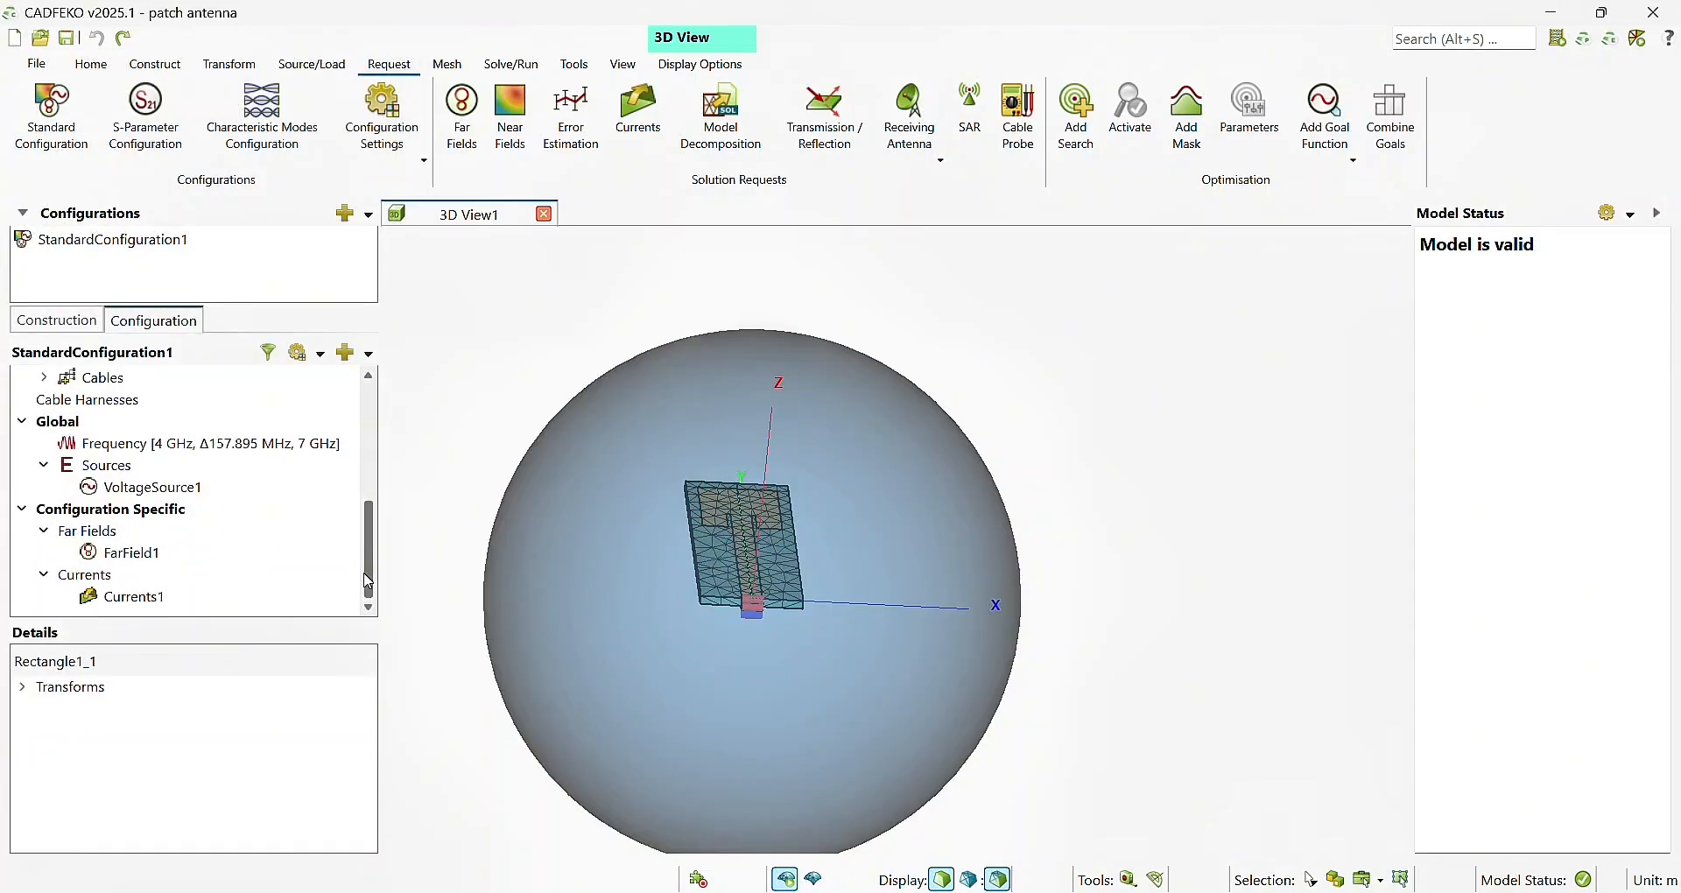
pyautogui.click(196, 554)
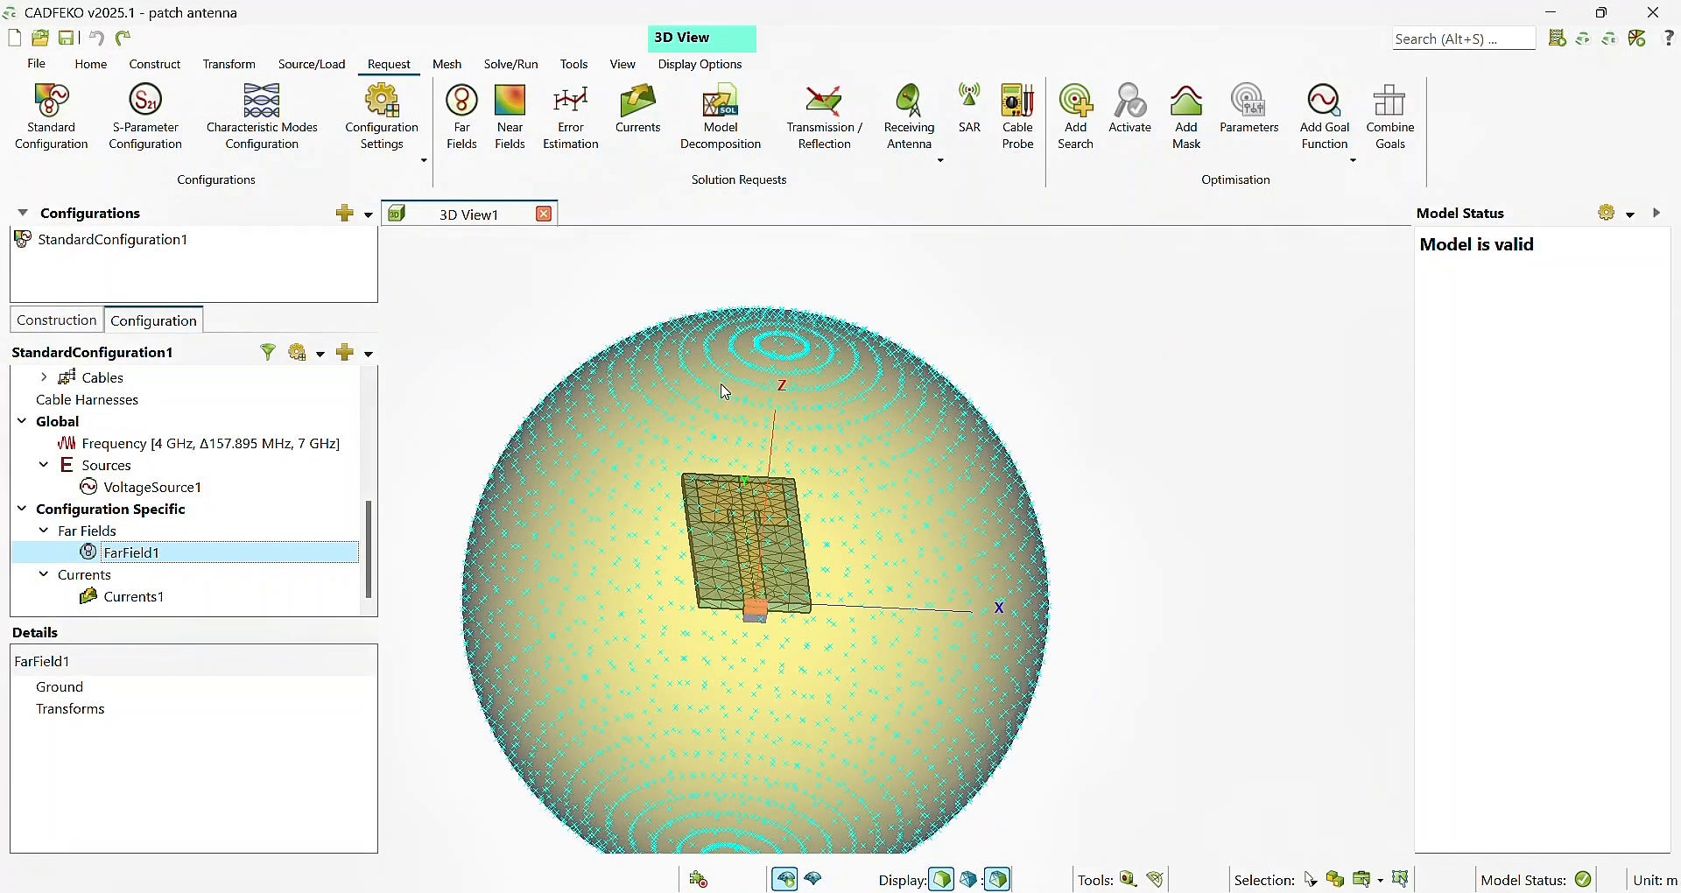
pyautogui.click(653, 107)
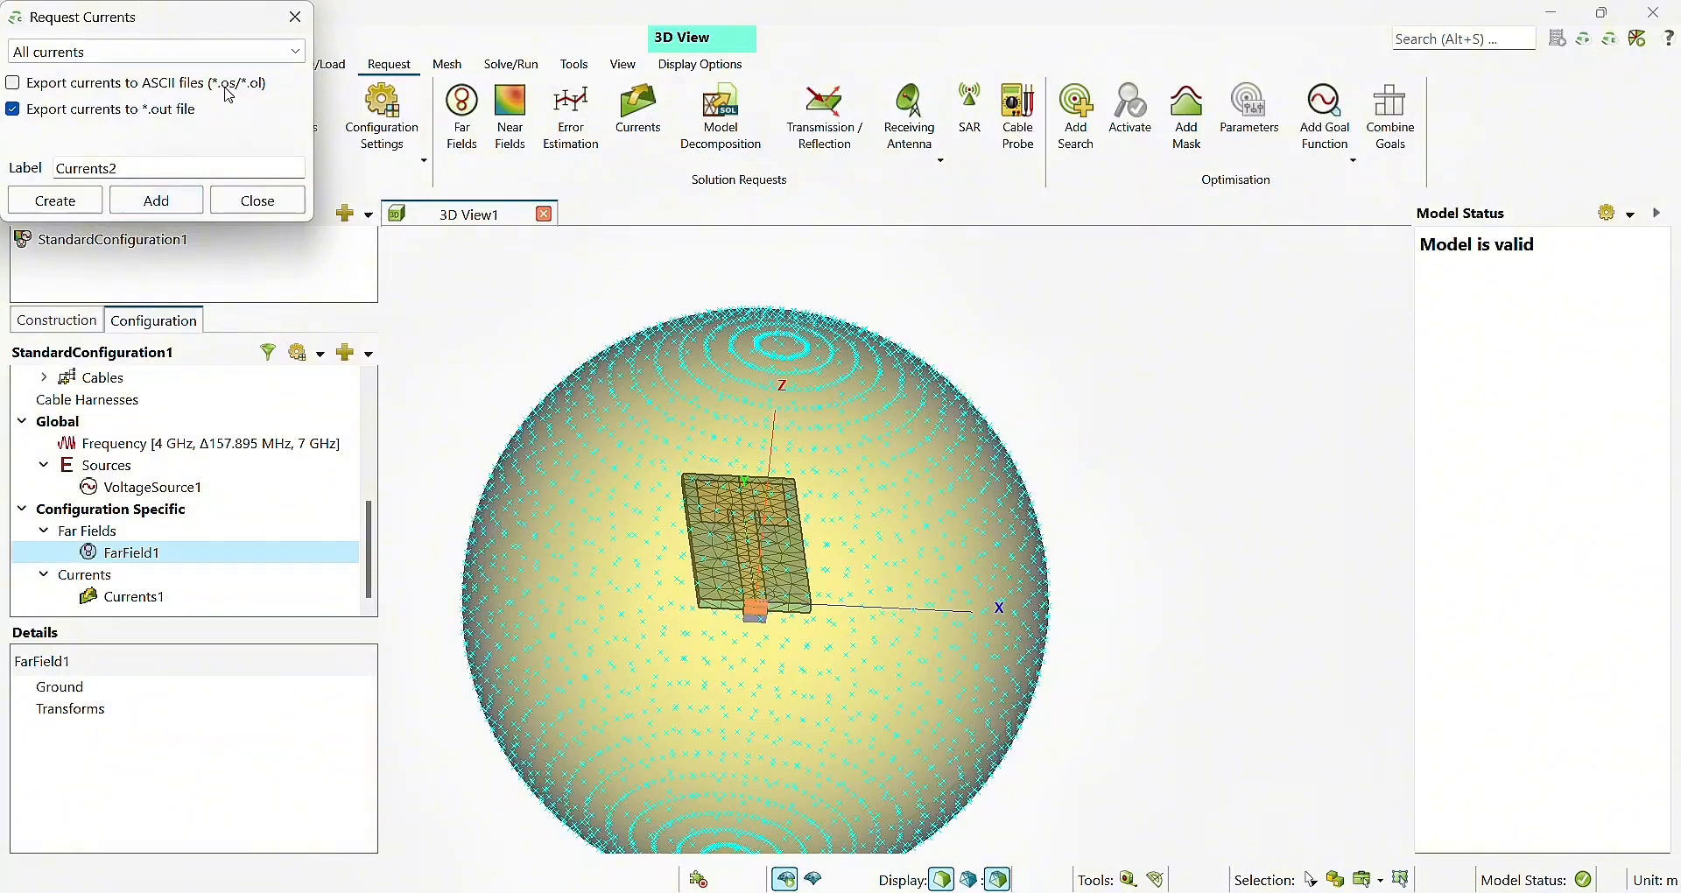
pyautogui.click(13, 82)
pyautogui.click(295, 17)
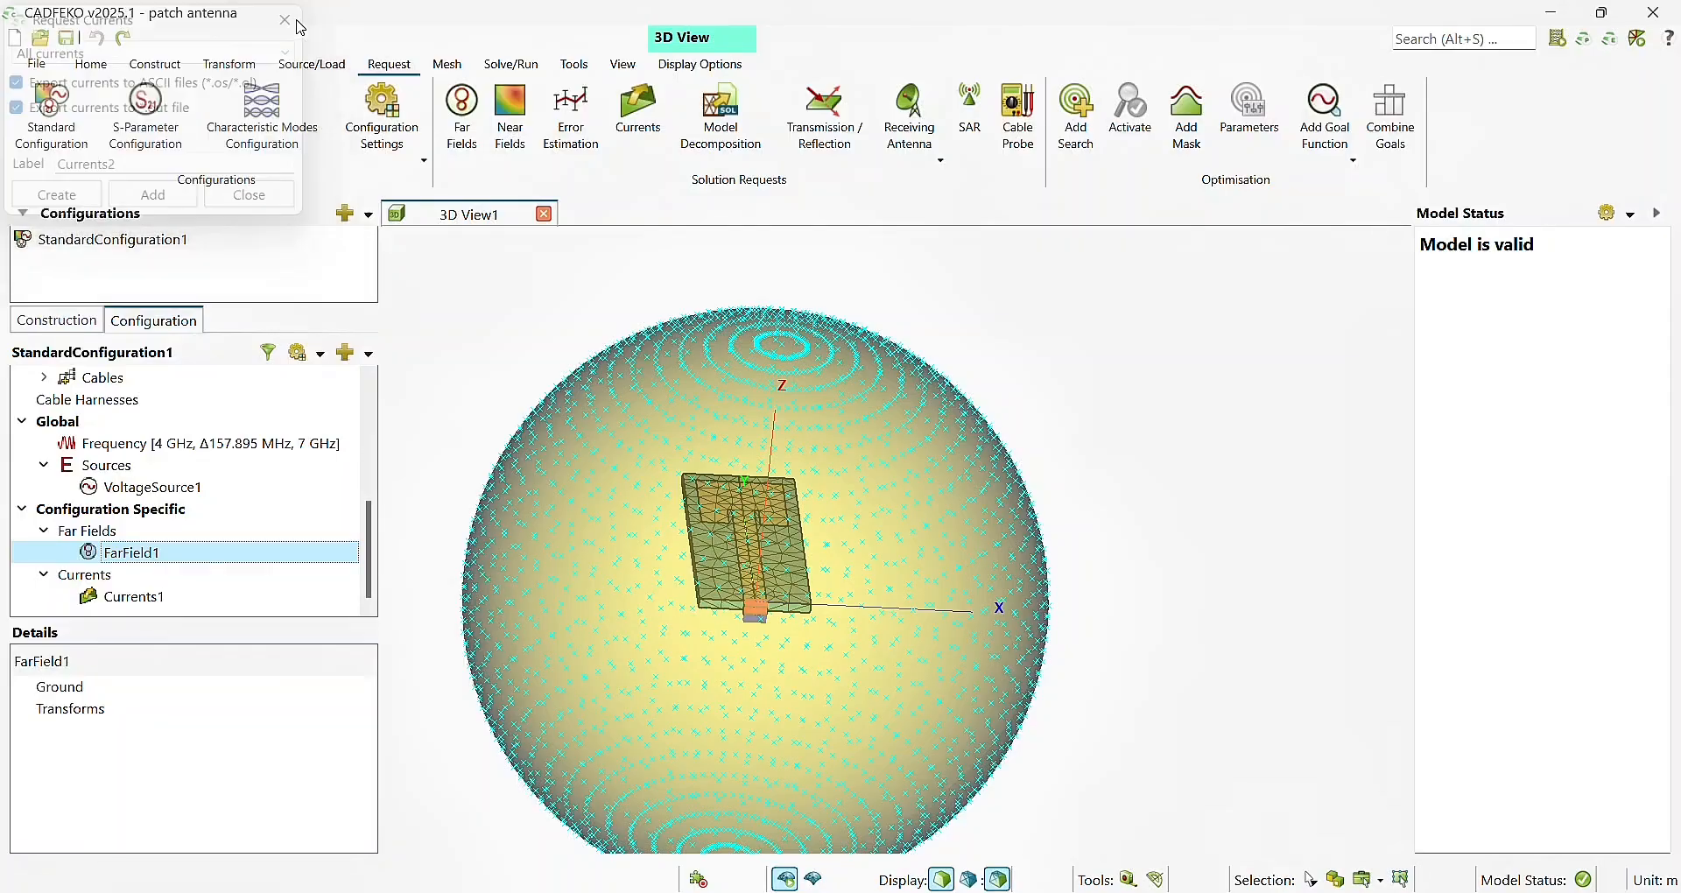
# - Start a Feko Solver run of the patch antenna model, overwriting the existing solution files, and stop the process
pyautogui.click(517, 65)
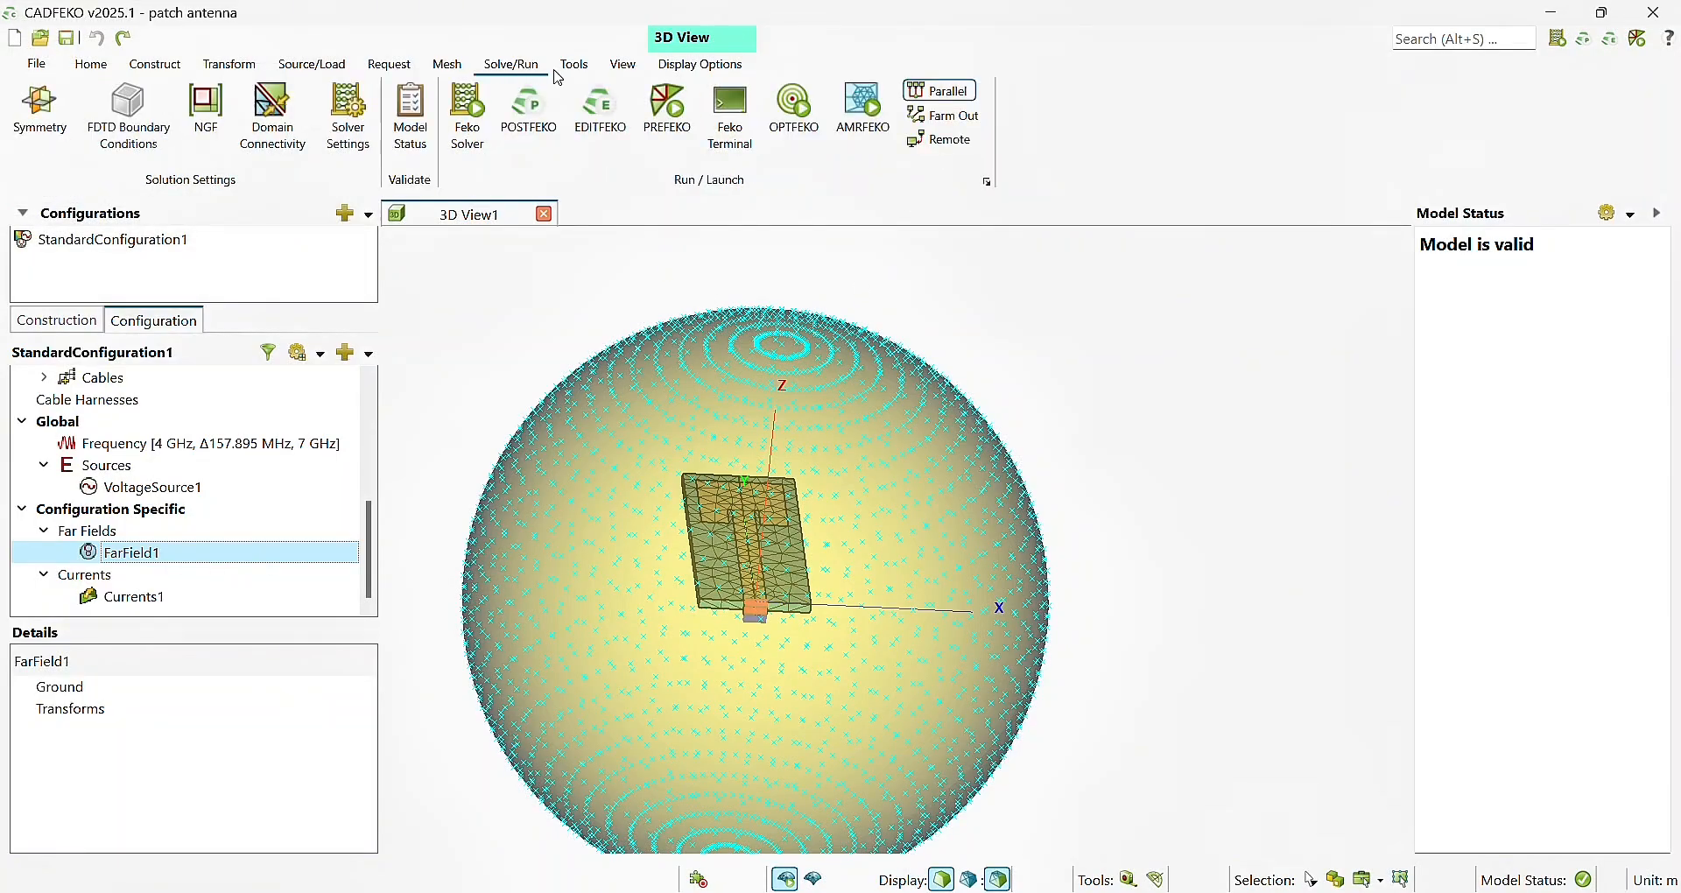
pyautogui.click(469, 122)
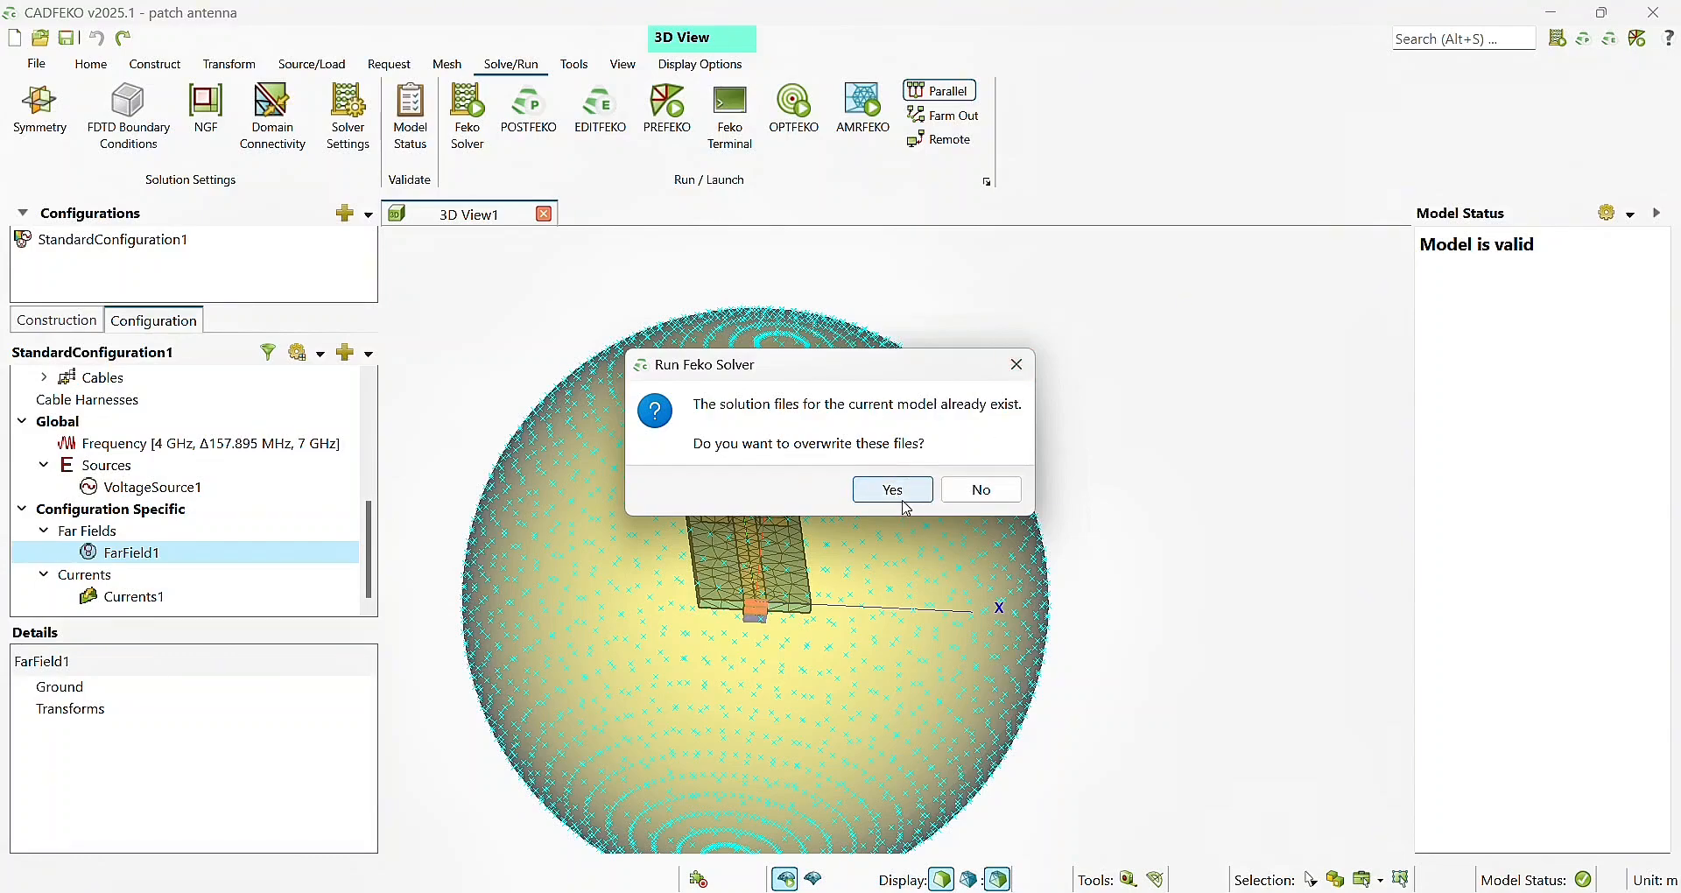
pyautogui.click(1018, 365)
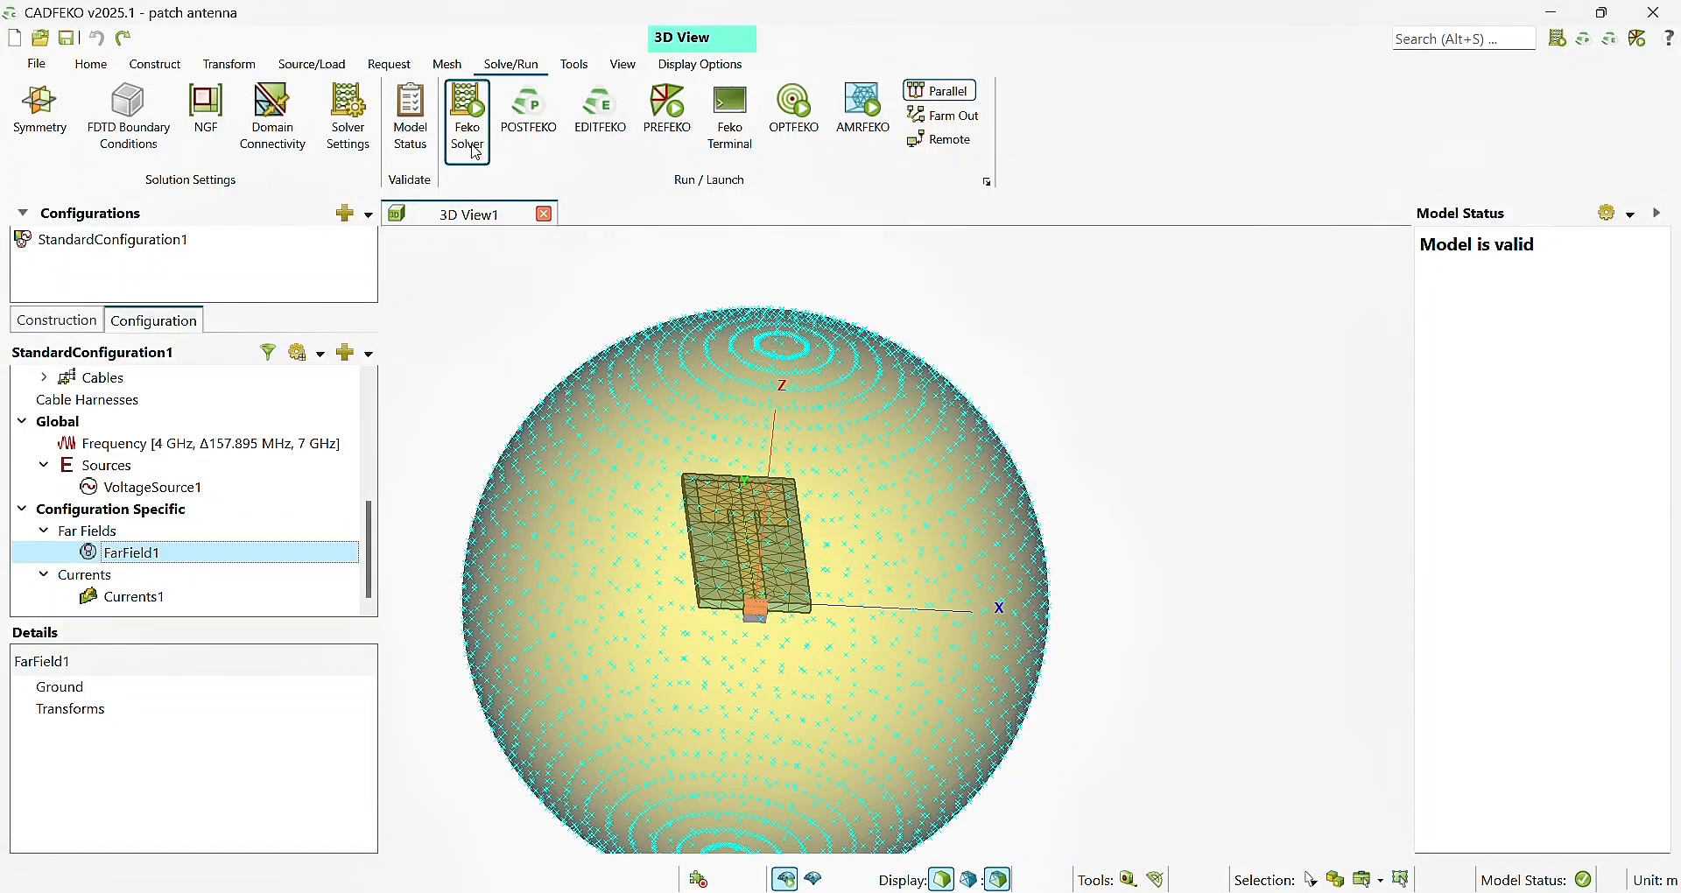
pyautogui.click(473, 144)
pyautogui.click(877, 490)
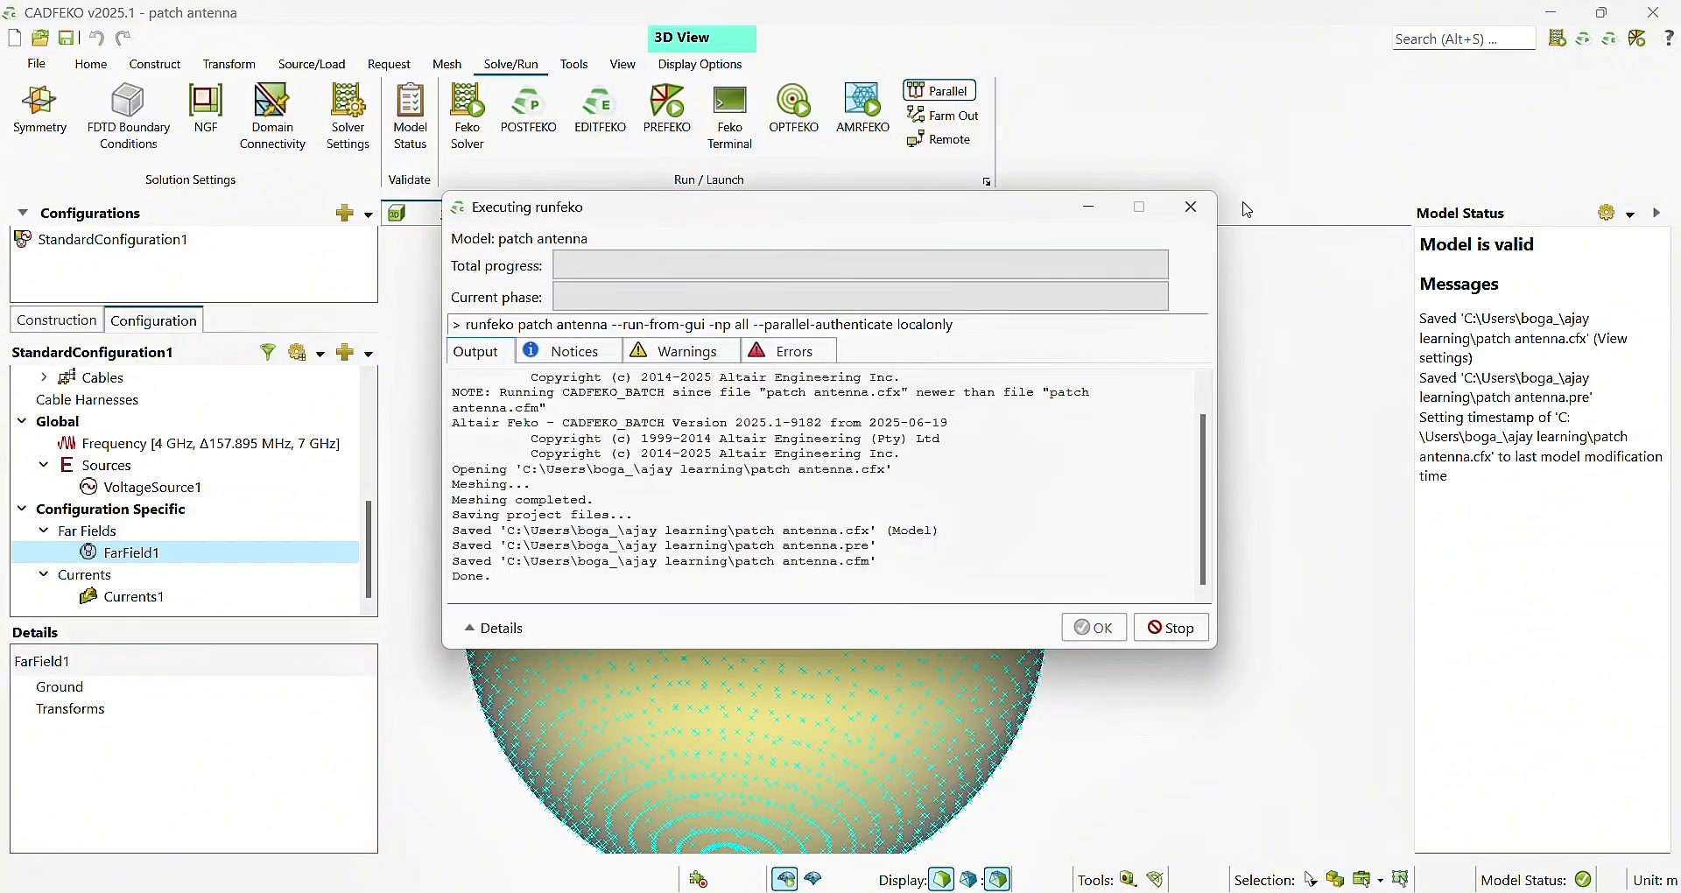
pyautogui.click(1184, 219)
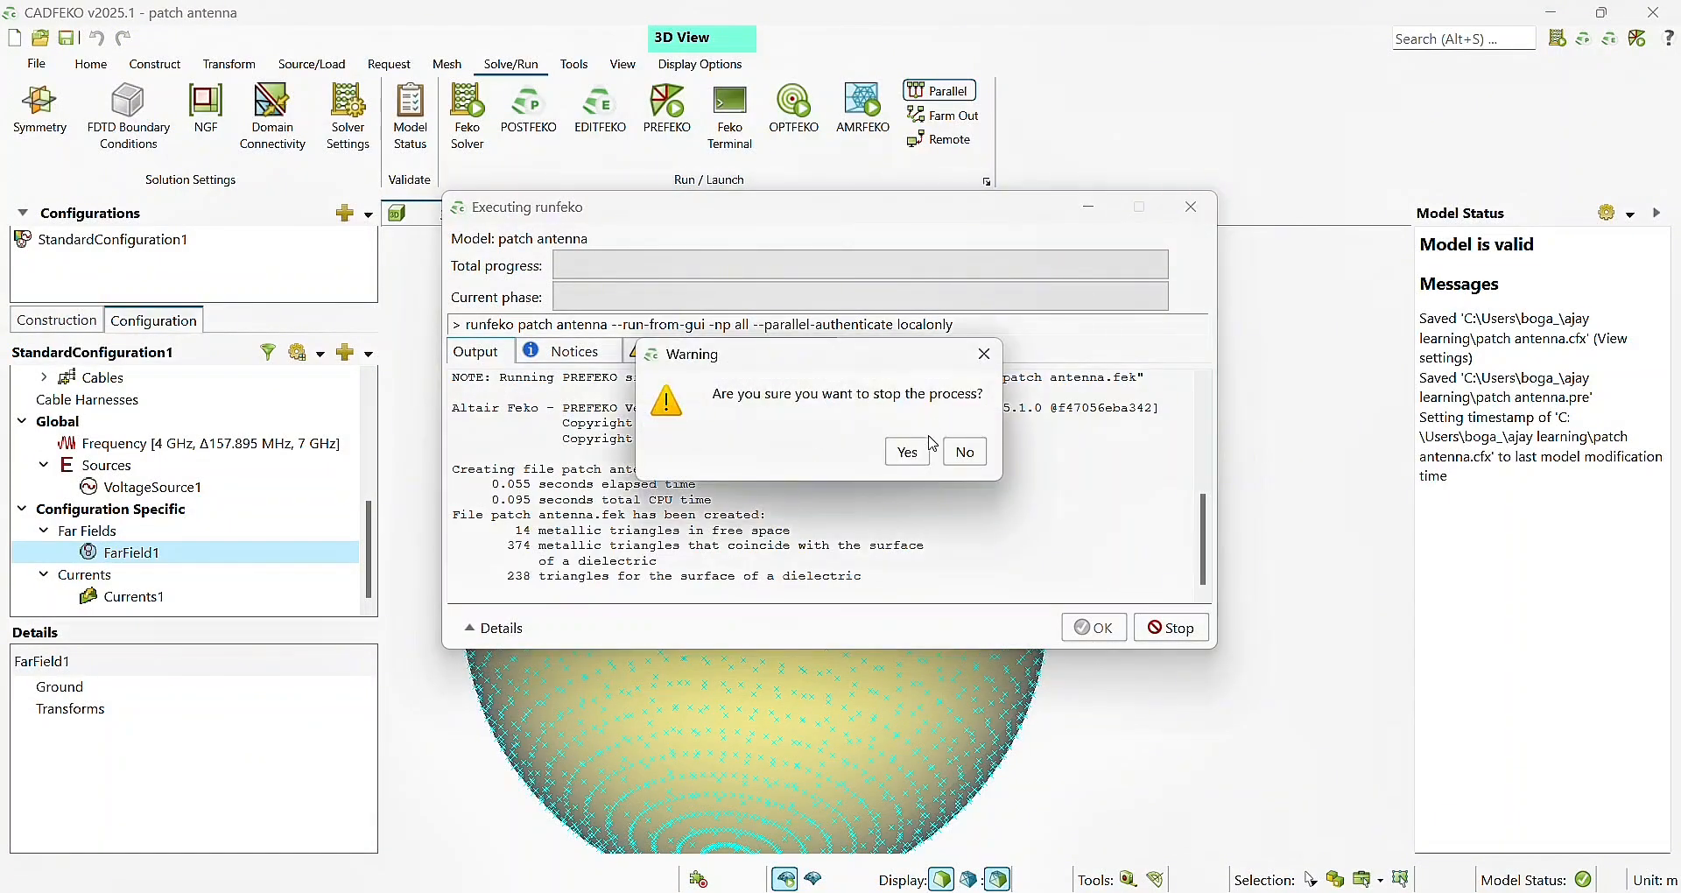
pyautogui.click(908, 453)
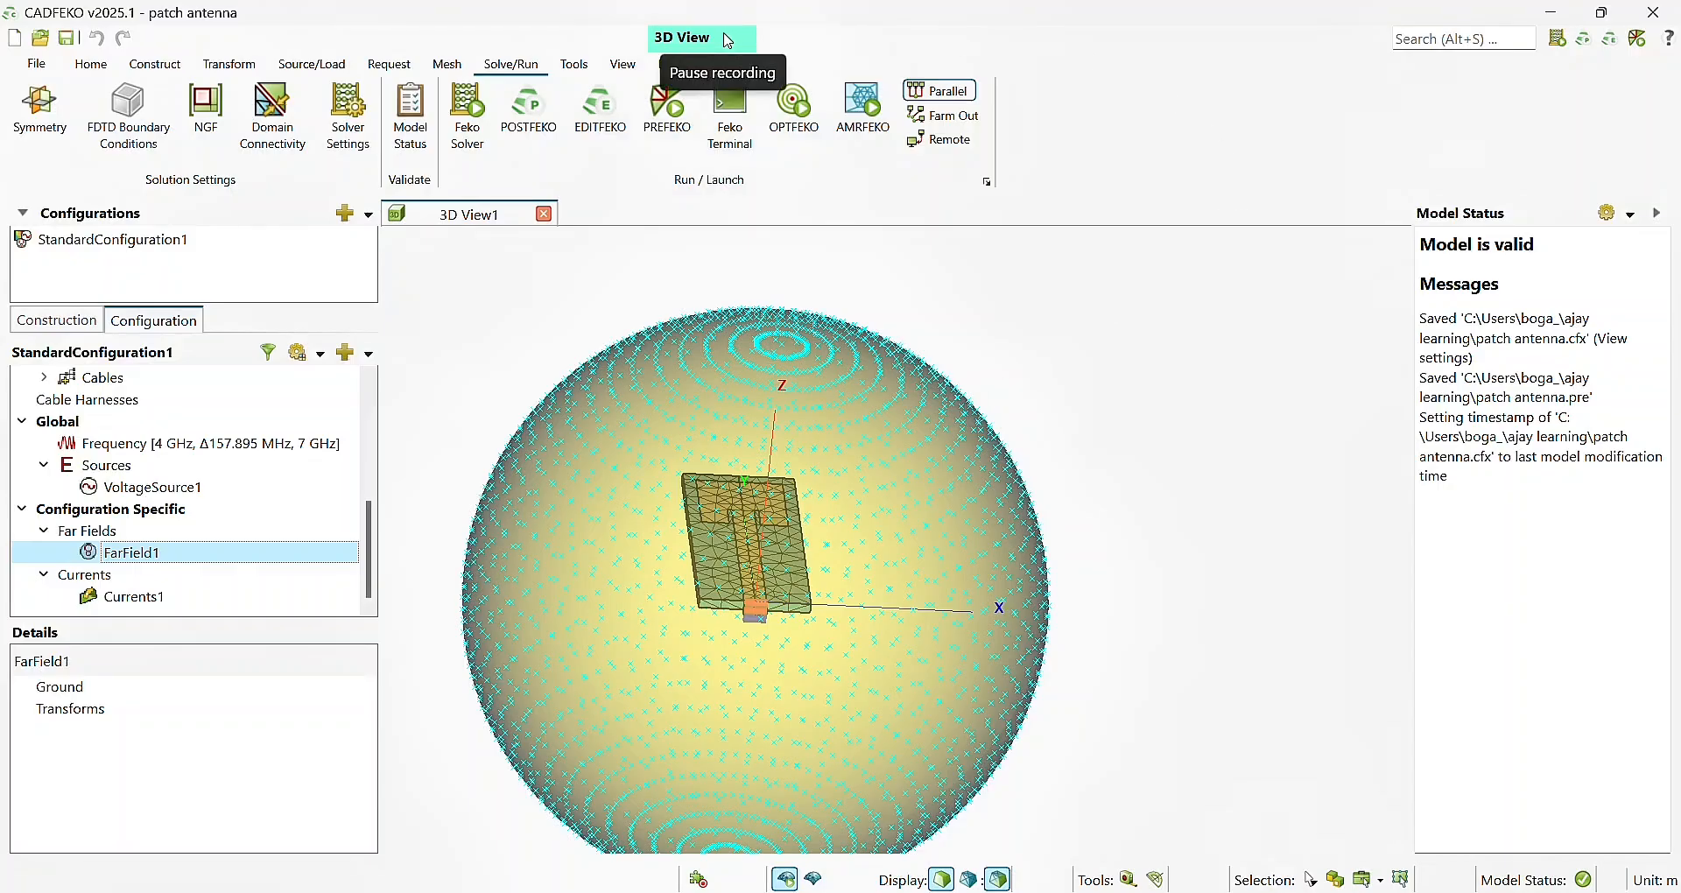
# - Run the Feko Solver on the patch antenna model, overwriting the existing solution files, and switch to the results in POSTFEKO
pyautogui.click(485, 138)
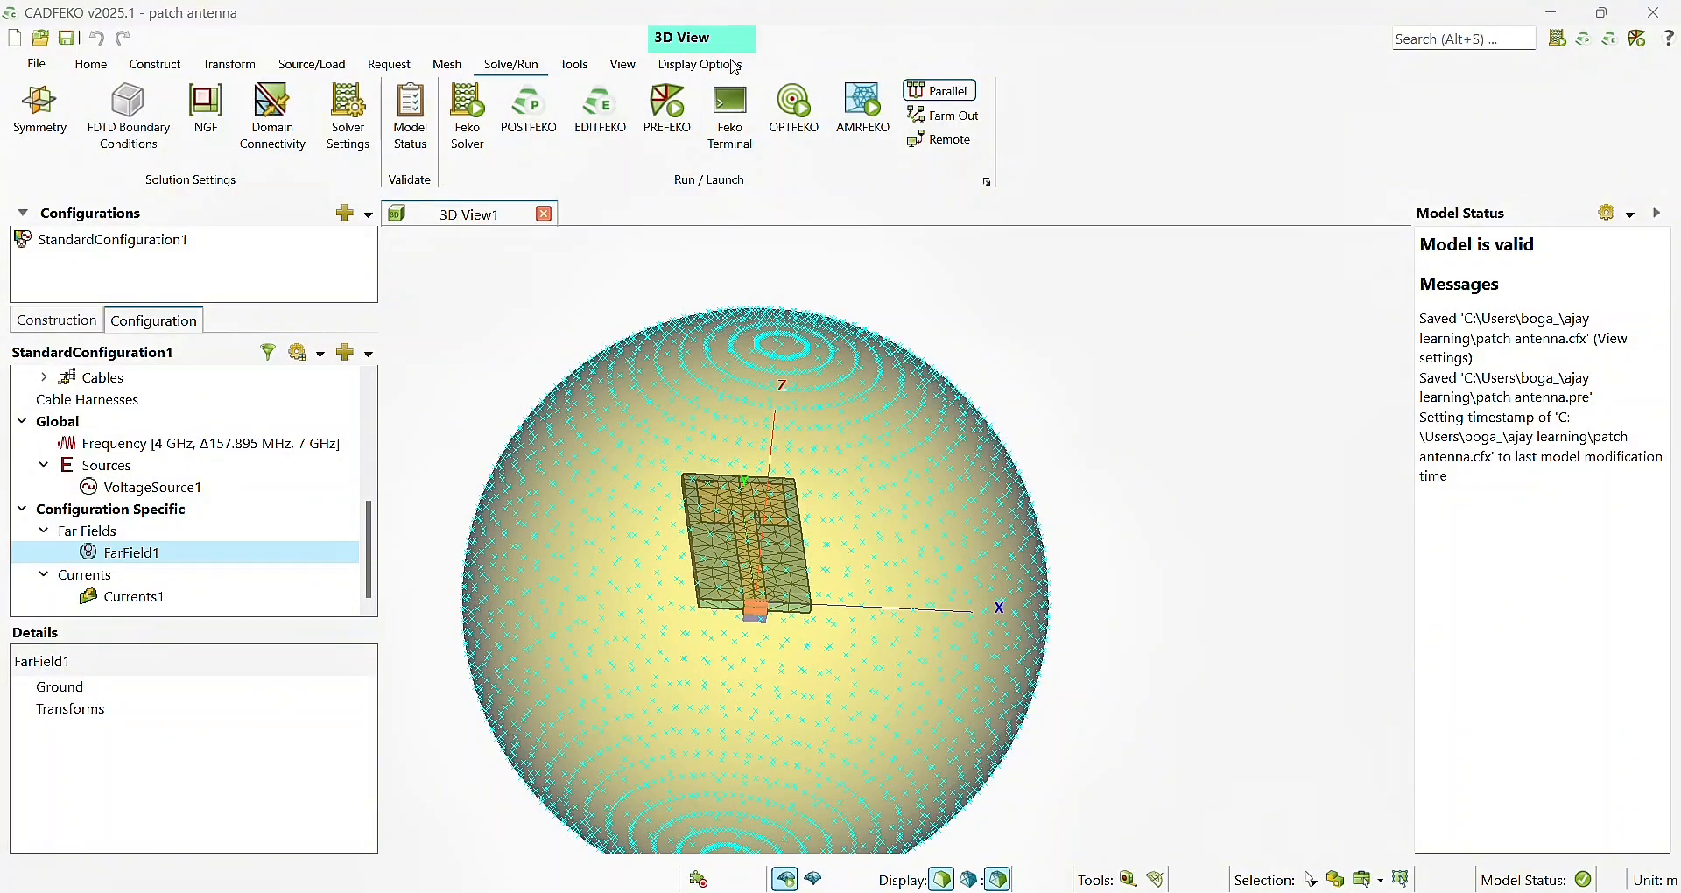
pyautogui.click(481, 108)
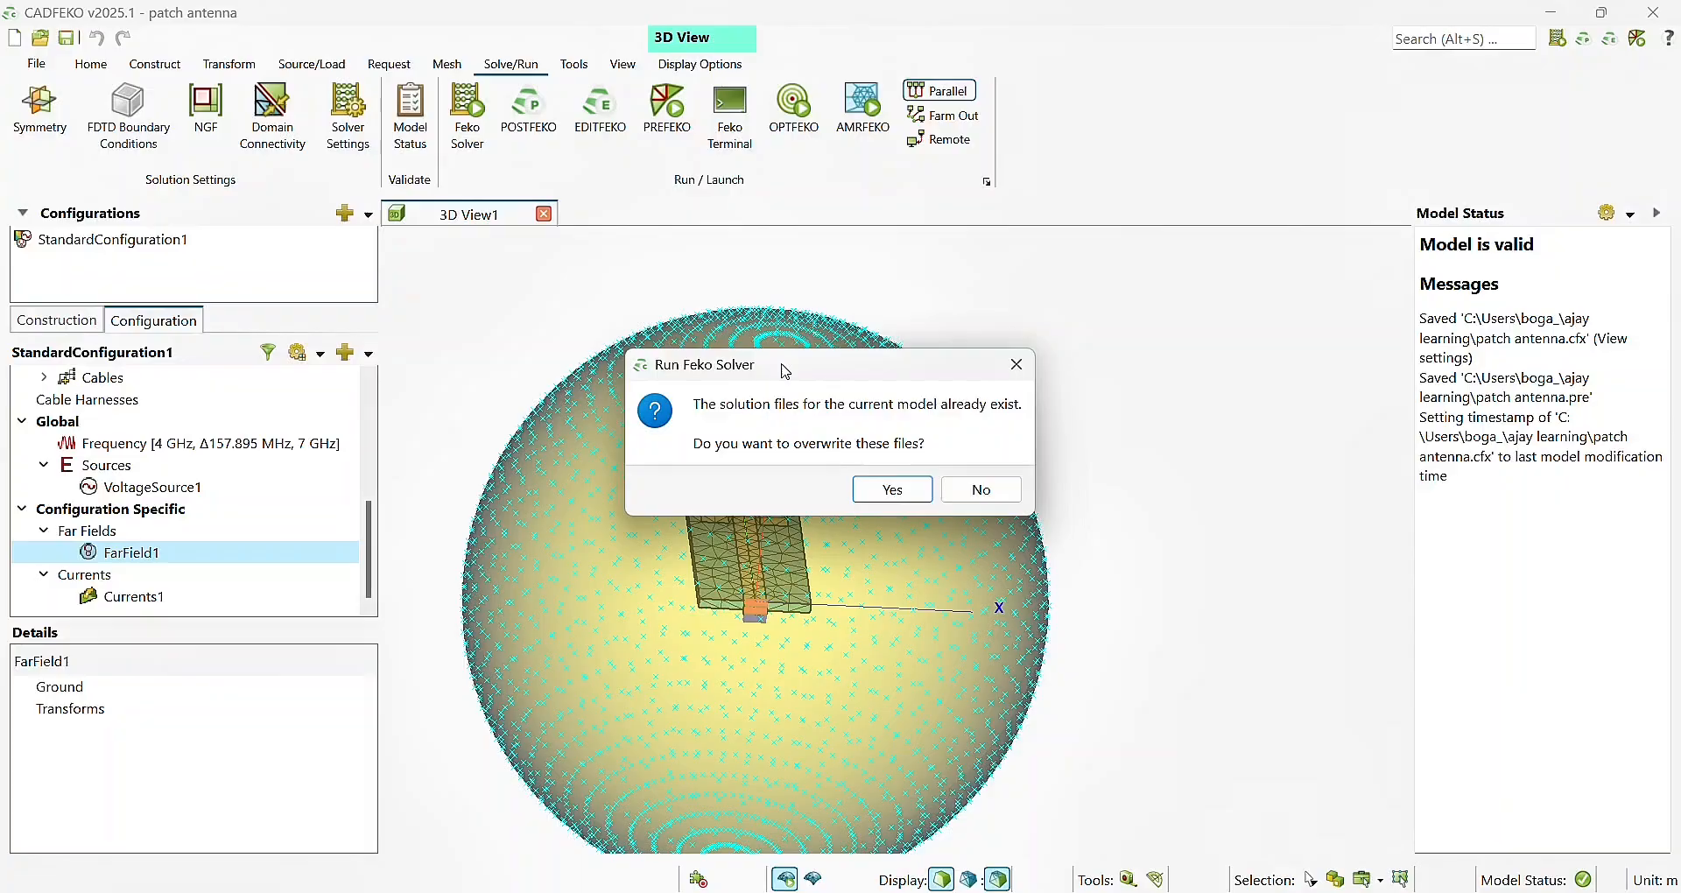
pyautogui.click(880, 488)
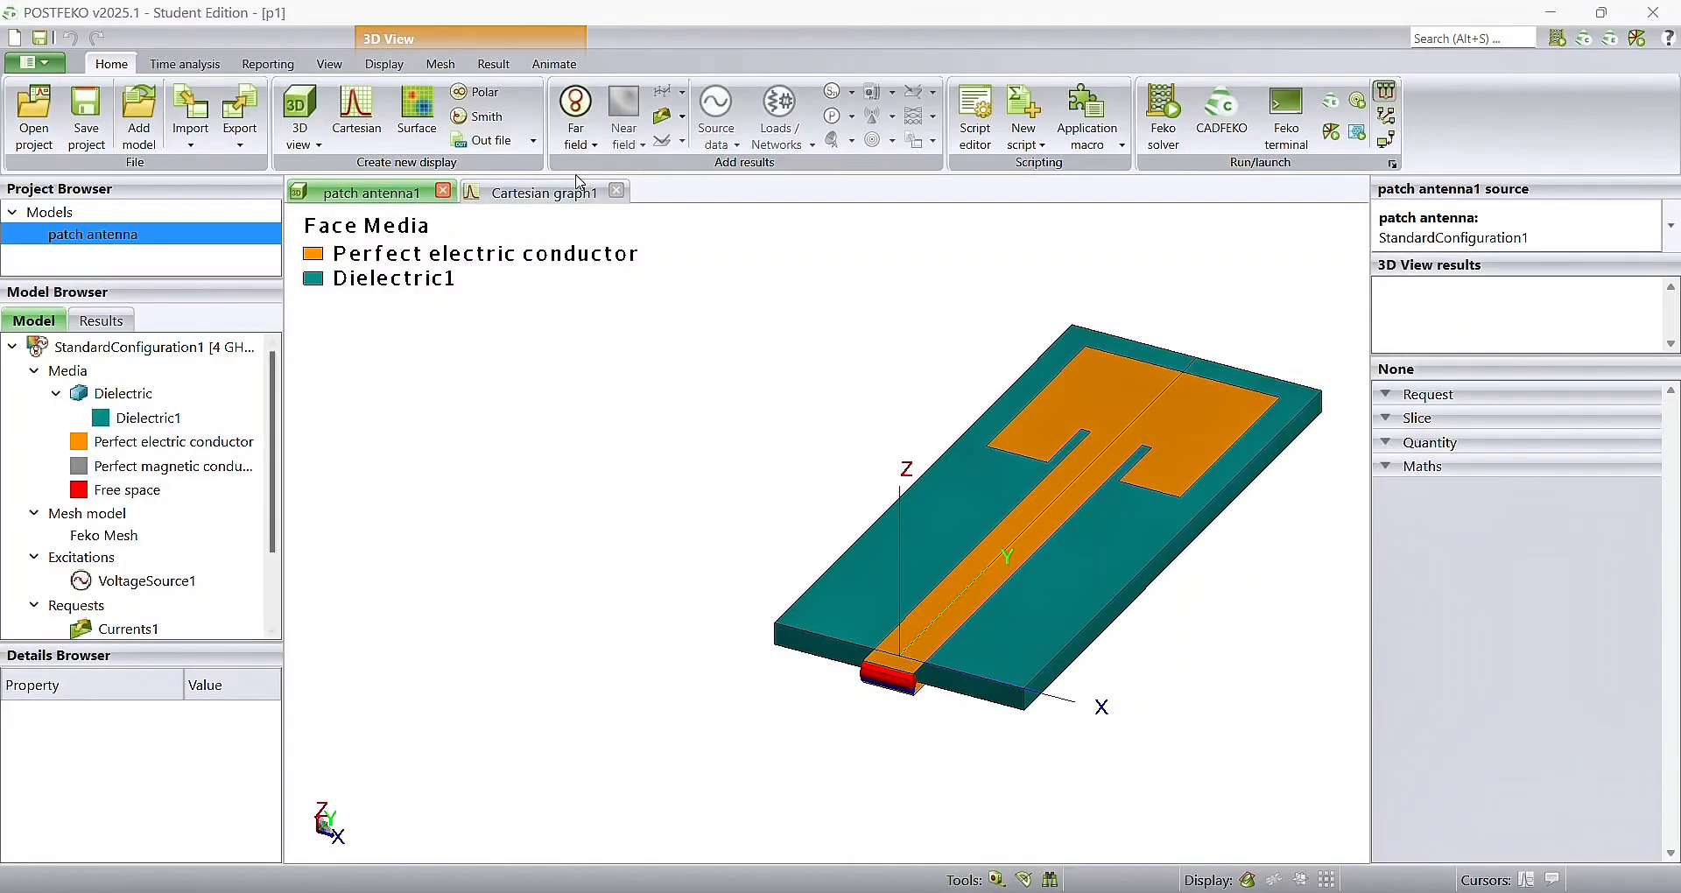
# - Look at the existing impedance graph, and plot VoltageSource1's reflection coefficient magnitude in dB on a new Cartesian graph
pyautogui.click(579, 186)
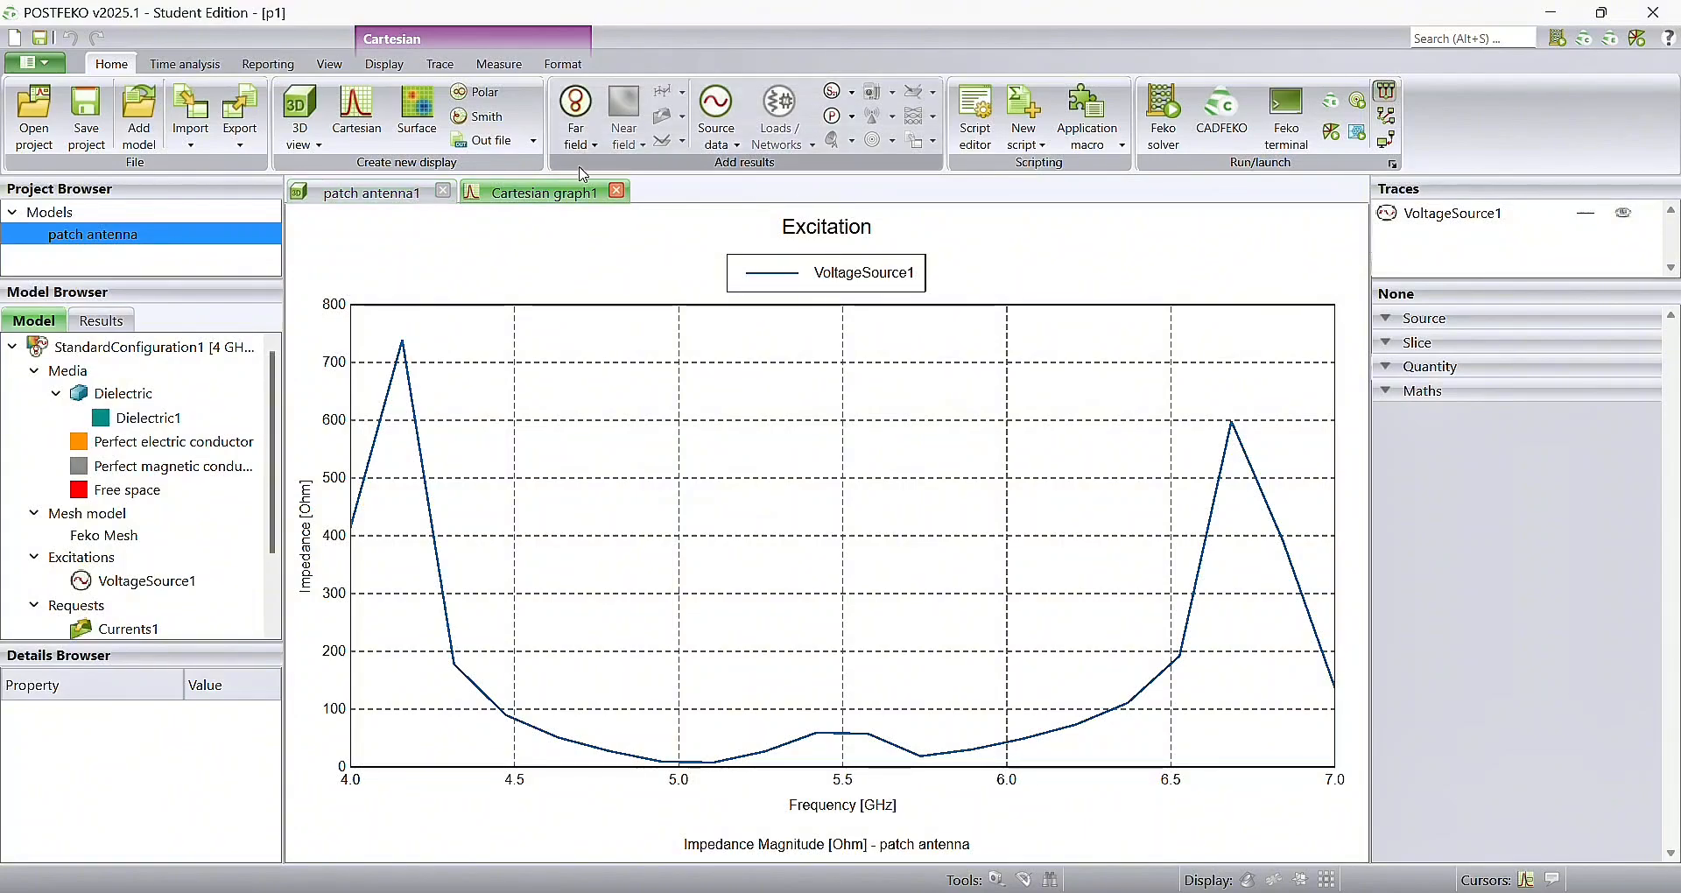
pyautogui.click(356, 114)
pyautogui.moveTo(92, 582); pyautogui.dragTo(676, 484)
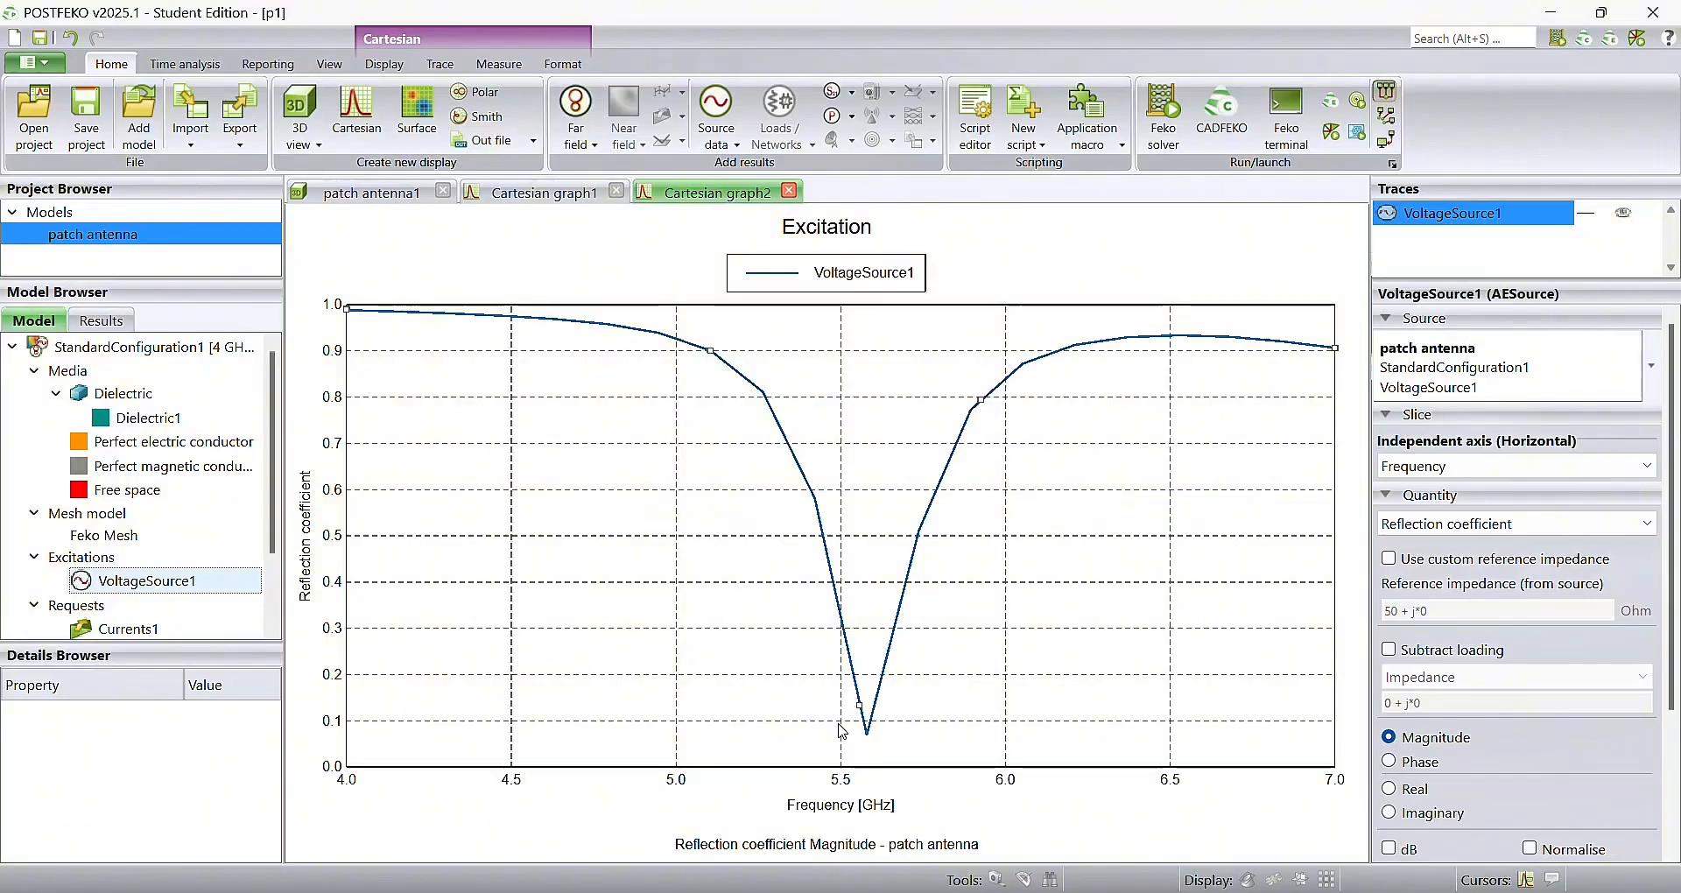
pyautogui.click(1388, 848)
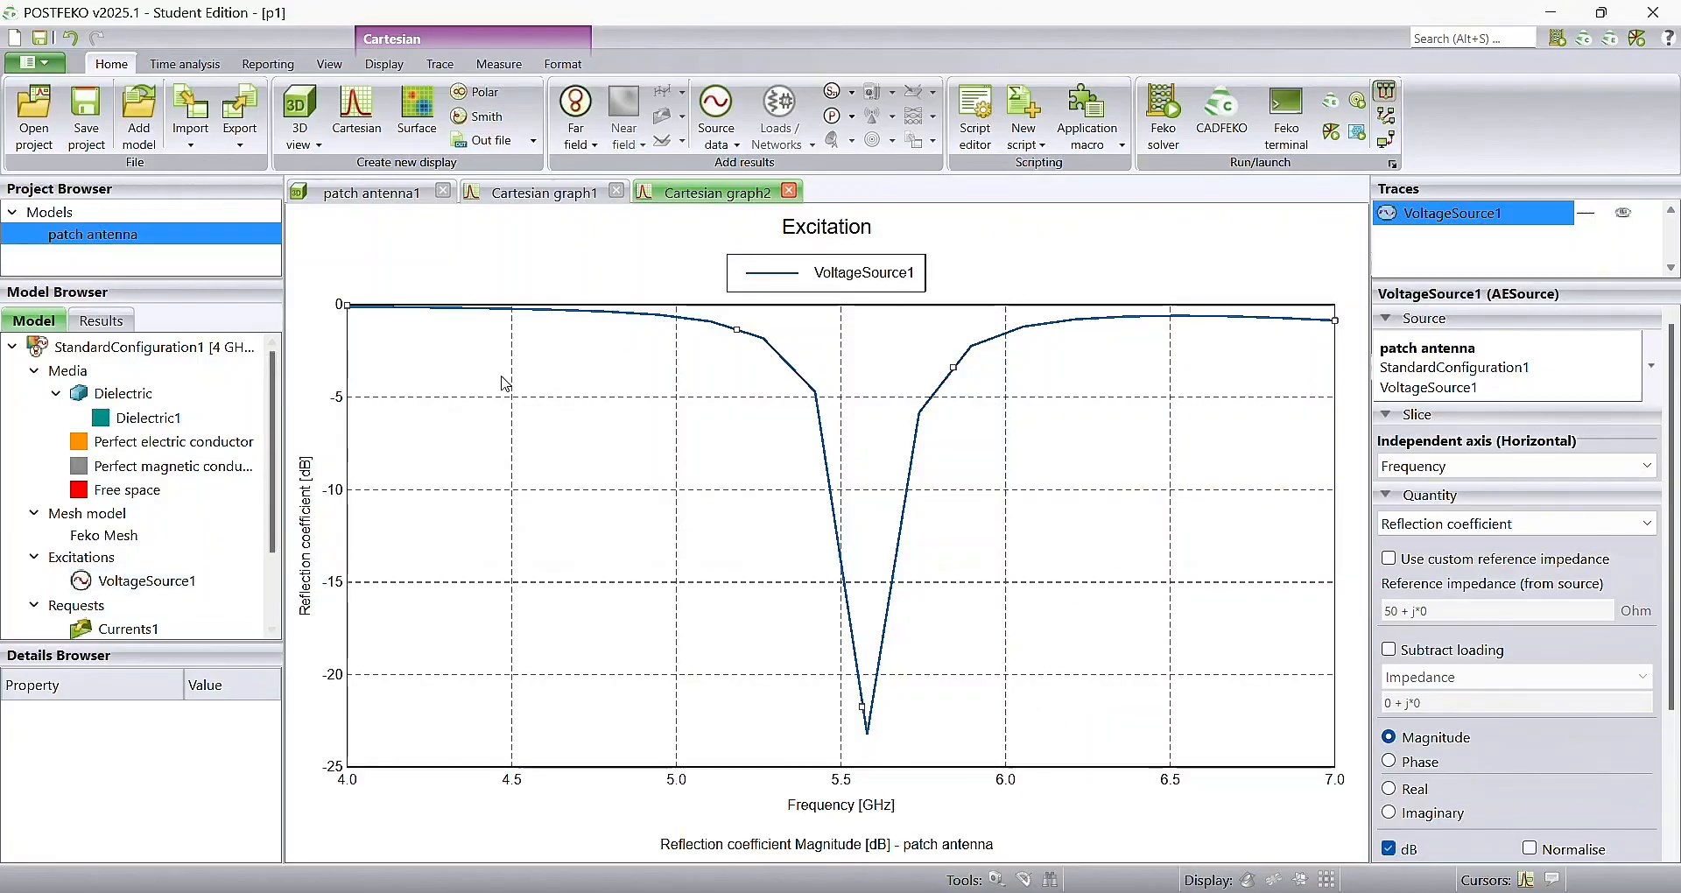
# - Add the FarField1 request to the patch antenna 3D view and examine the total gain pattern from another angle
pyautogui.click(368, 193)
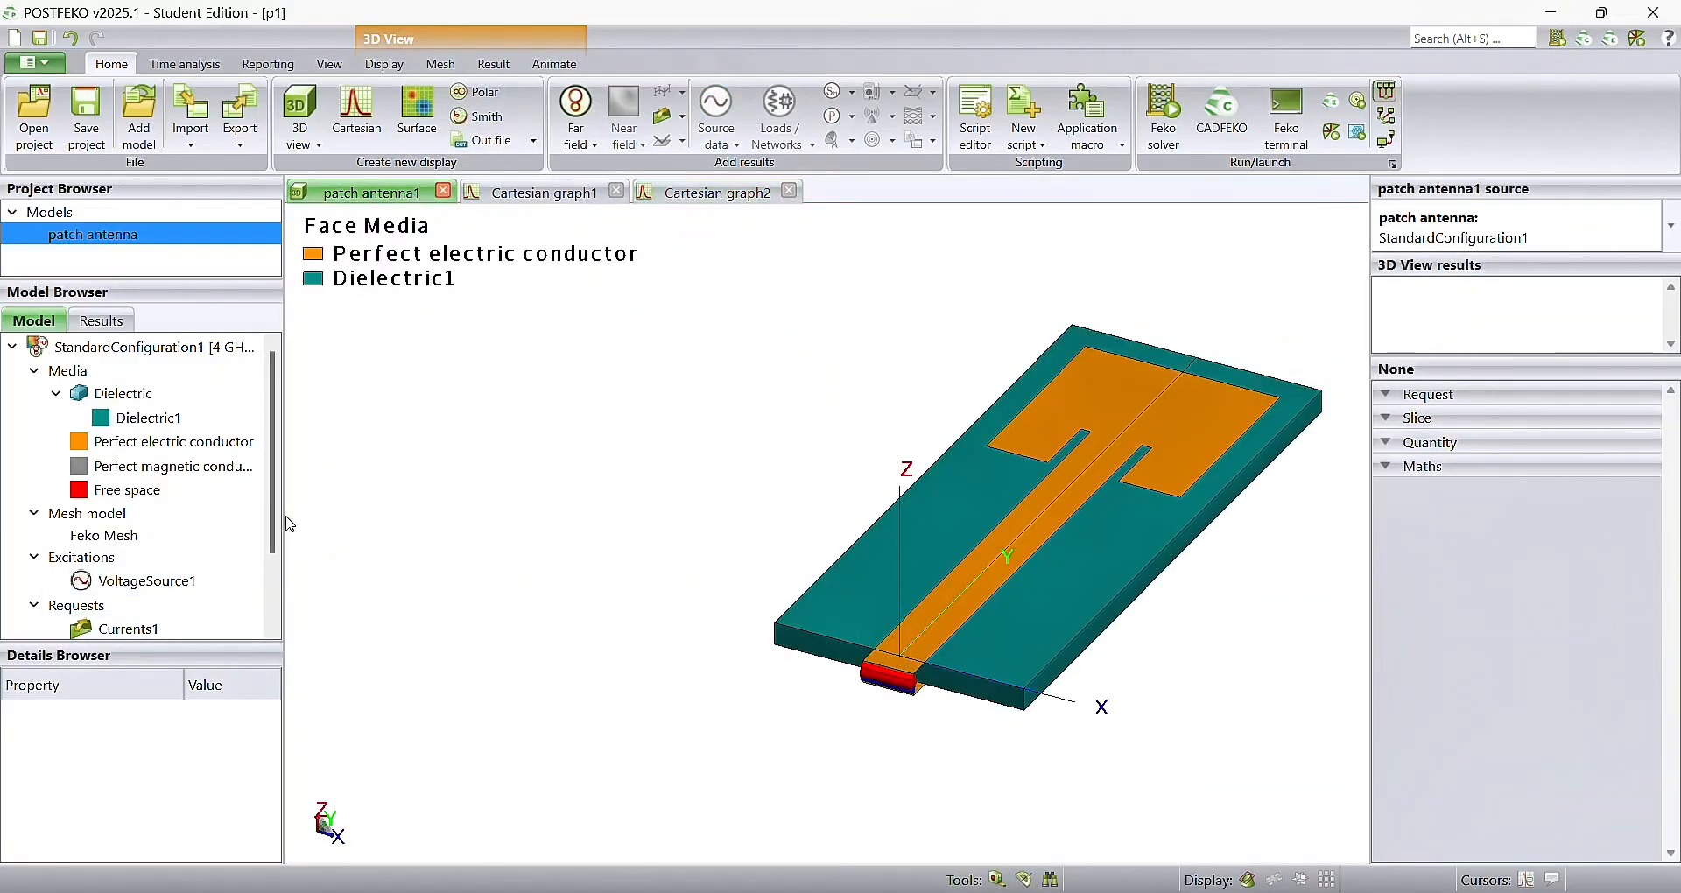
pyautogui.scroll(-1, 245, 543)
pyautogui.moveTo(225, 606); pyautogui.dragTo(767, 604)
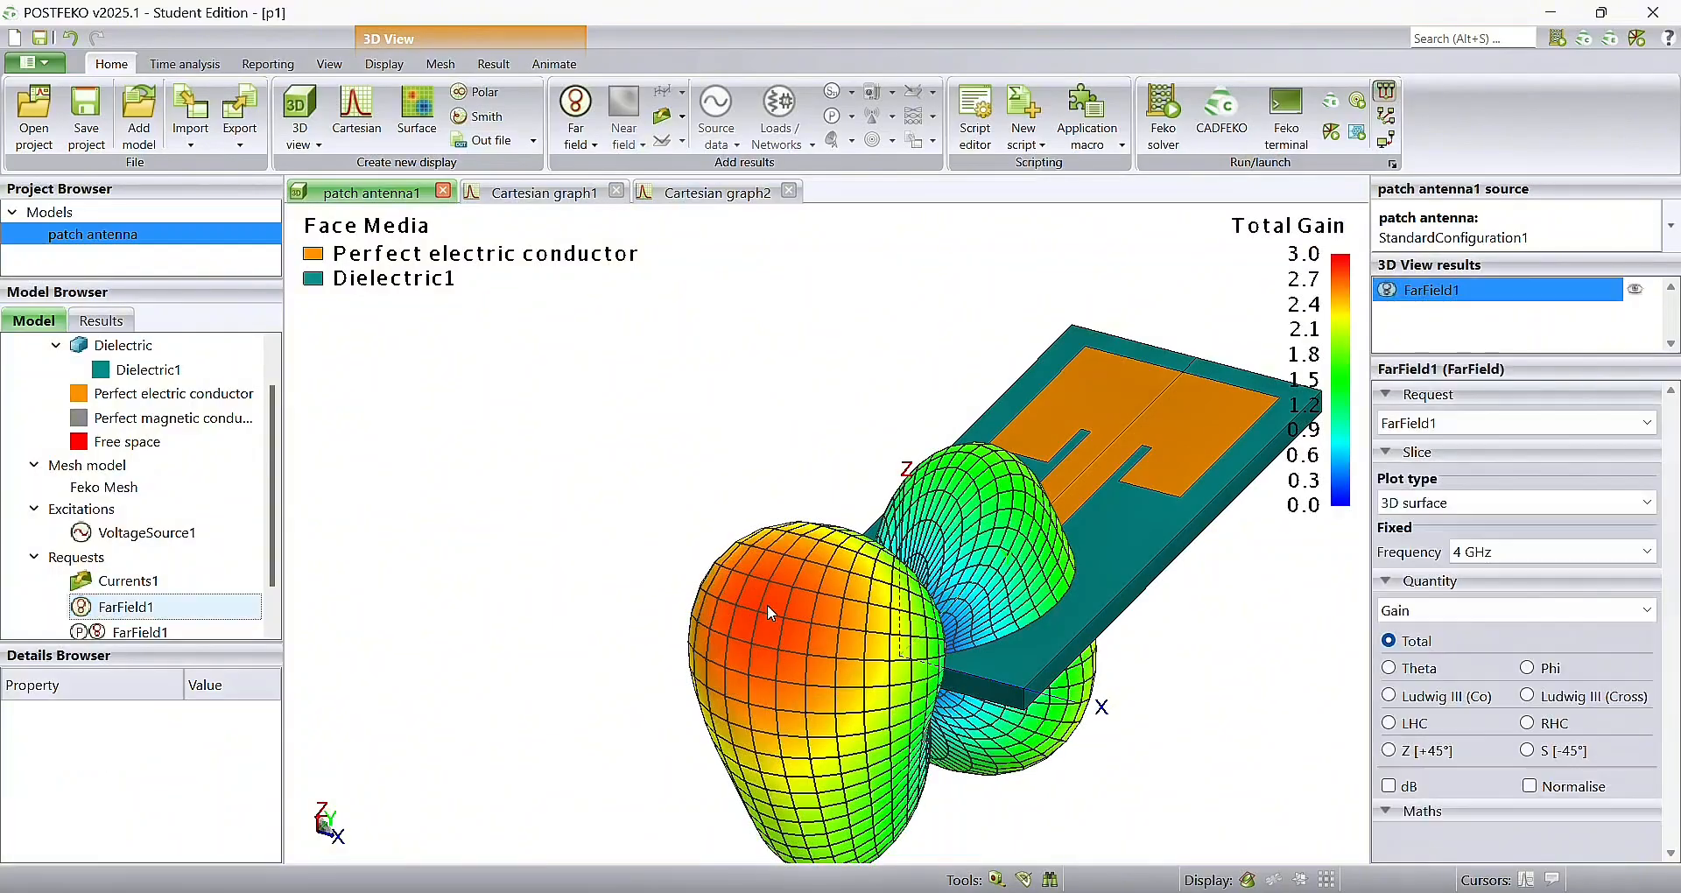
pyautogui.moveTo(934, 413); pyautogui.dragTo(1093, 576)
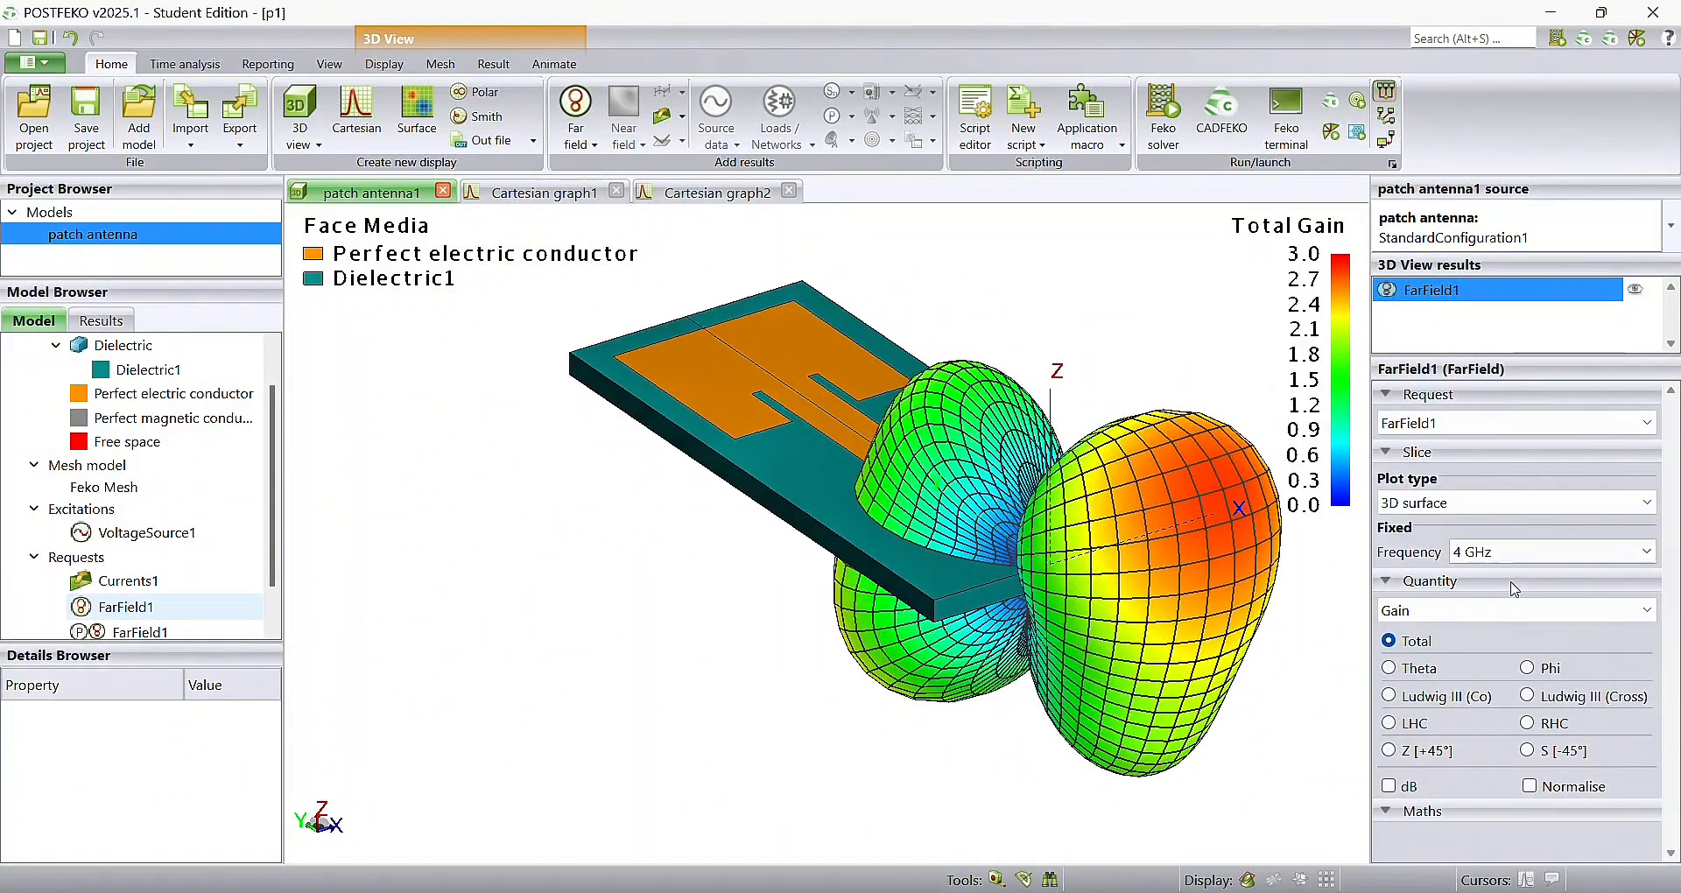
# - Show the FarField1 gain pattern at 6.84211 GHz, and set its frequency to 7 GHz
pyautogui.click(1519, 551)
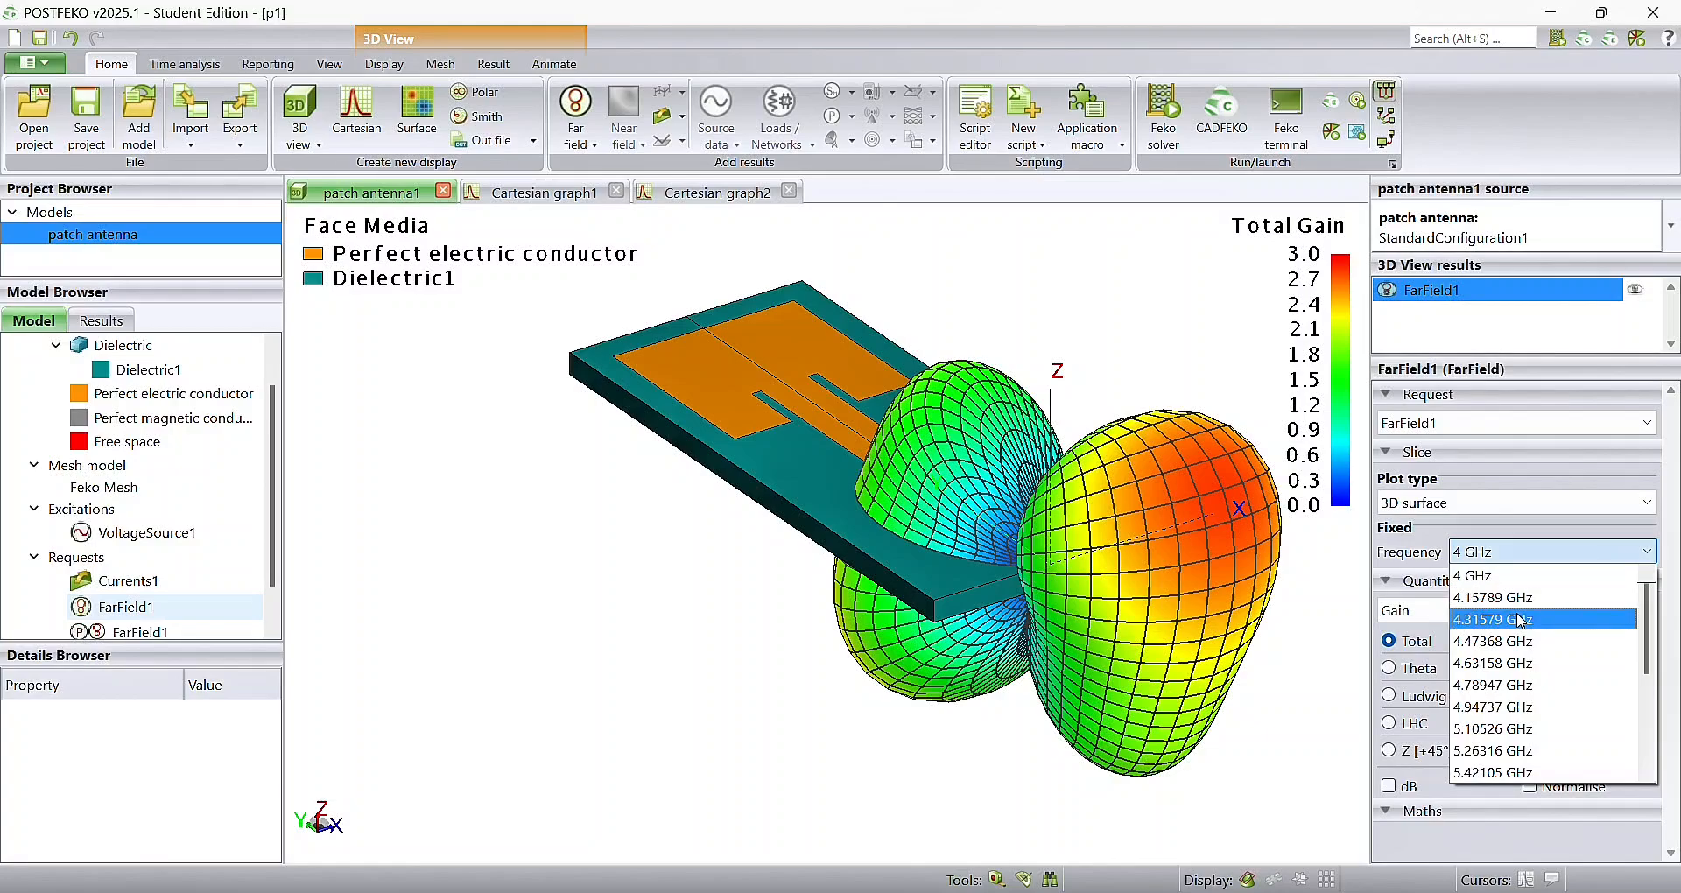
pyautogui.scroll(-3, 1519, 613)
pyautogui.click(1510, 751)
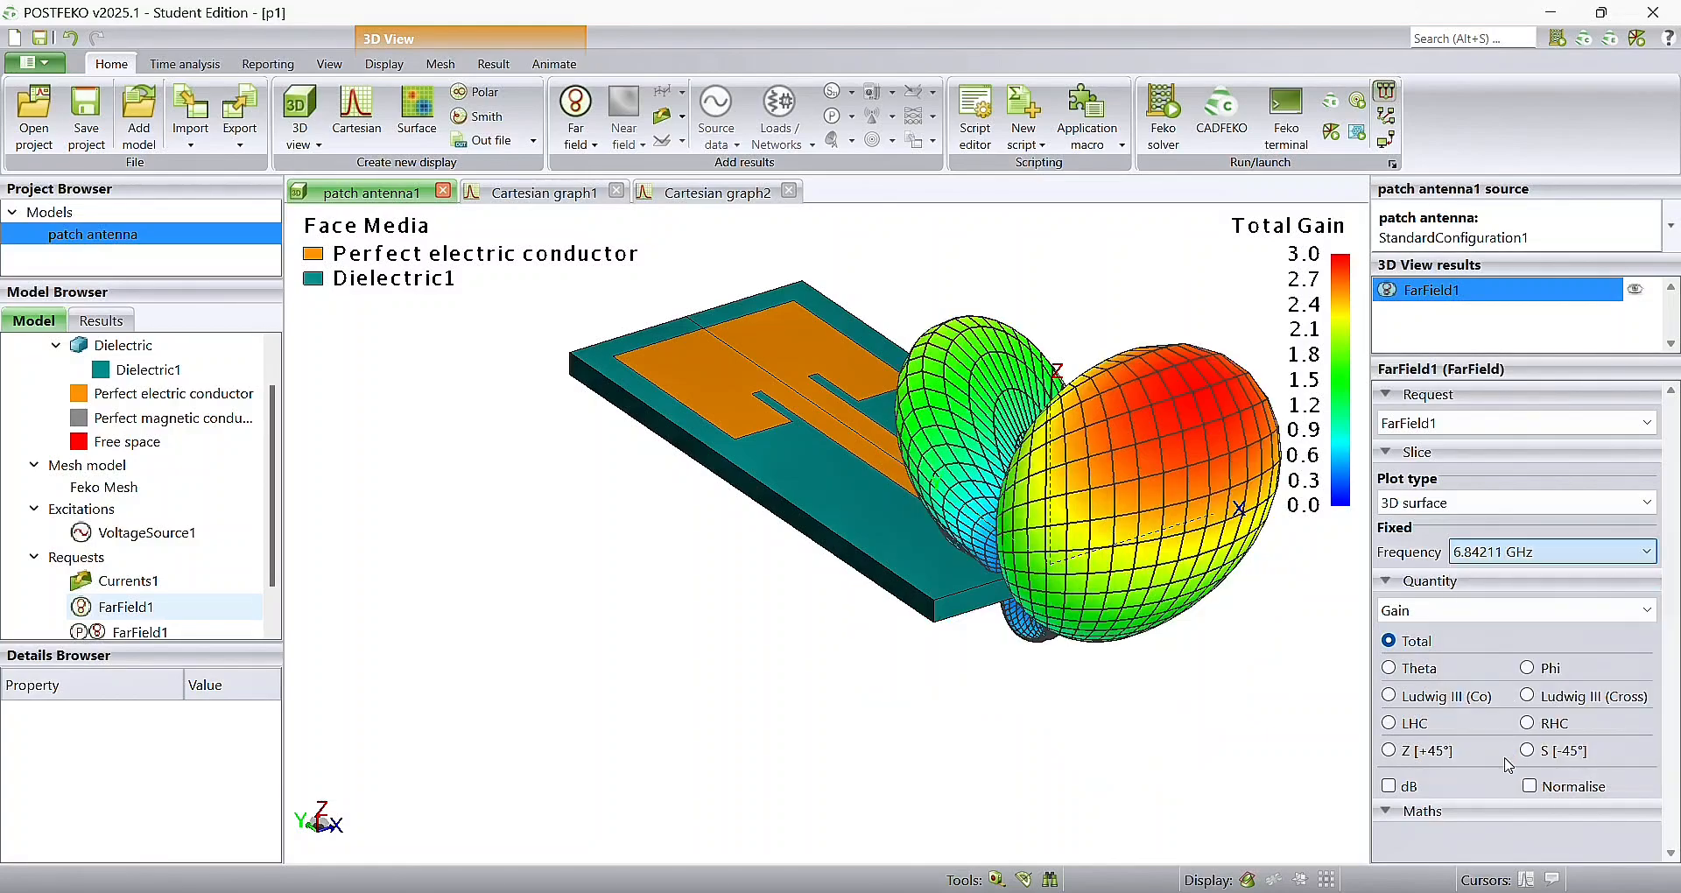
pyautogui.click(1520, 552)
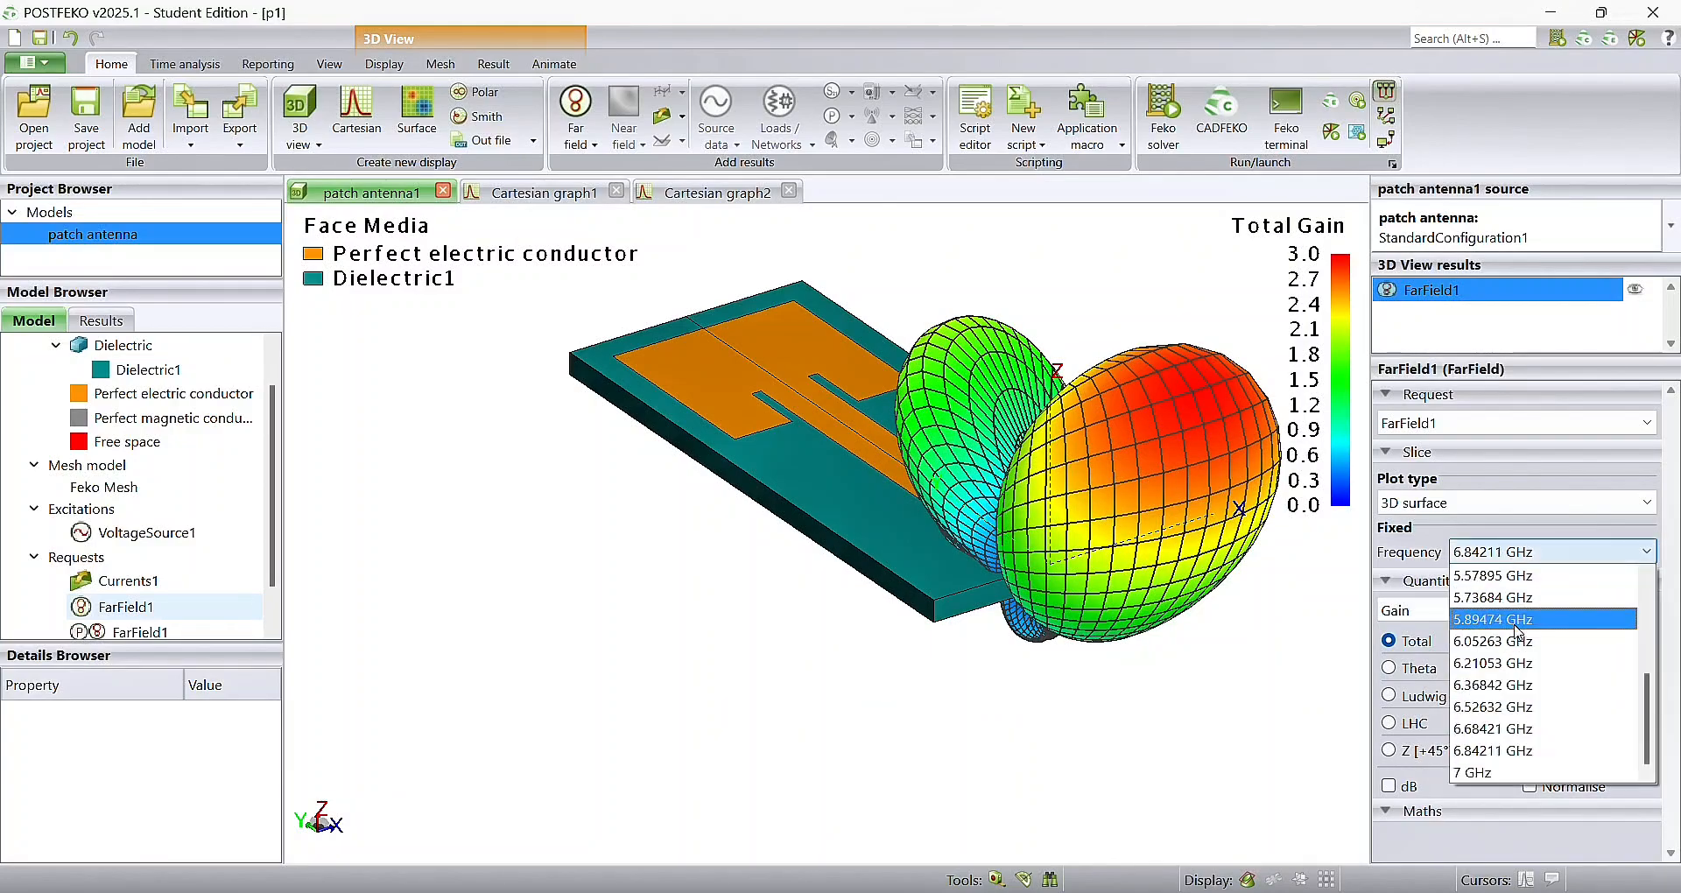
pyautogui.click(1519, 785)
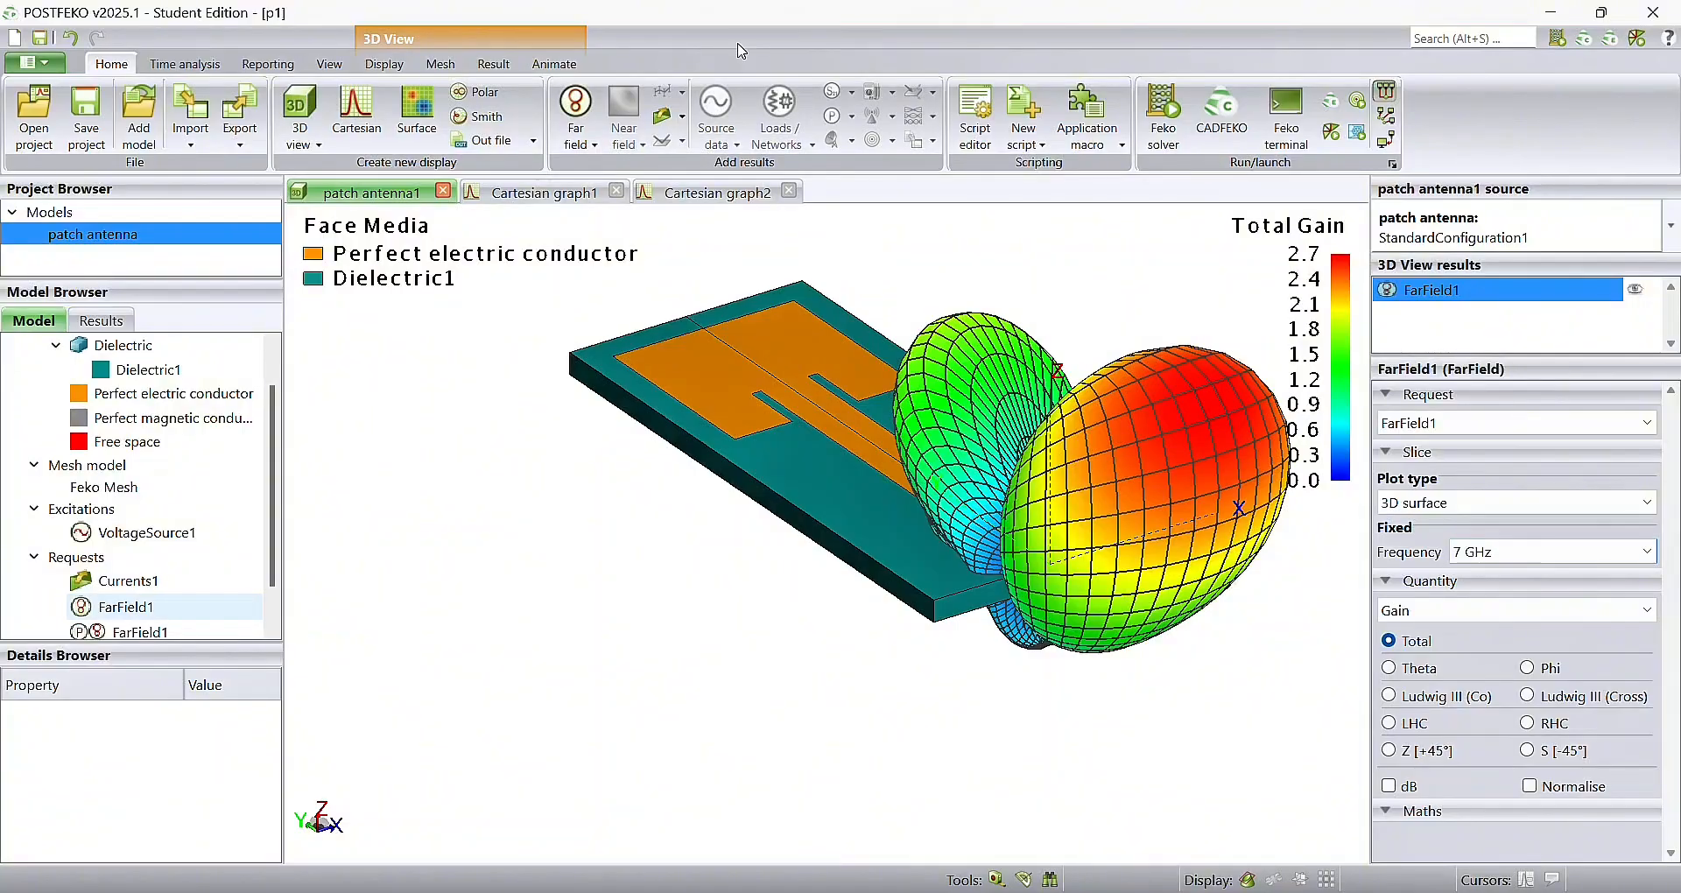
# - Hide the FarField1 pattern and add the Currents1 surface currents to the patch antenna 3D view
pyautogui.click(1637, 288)
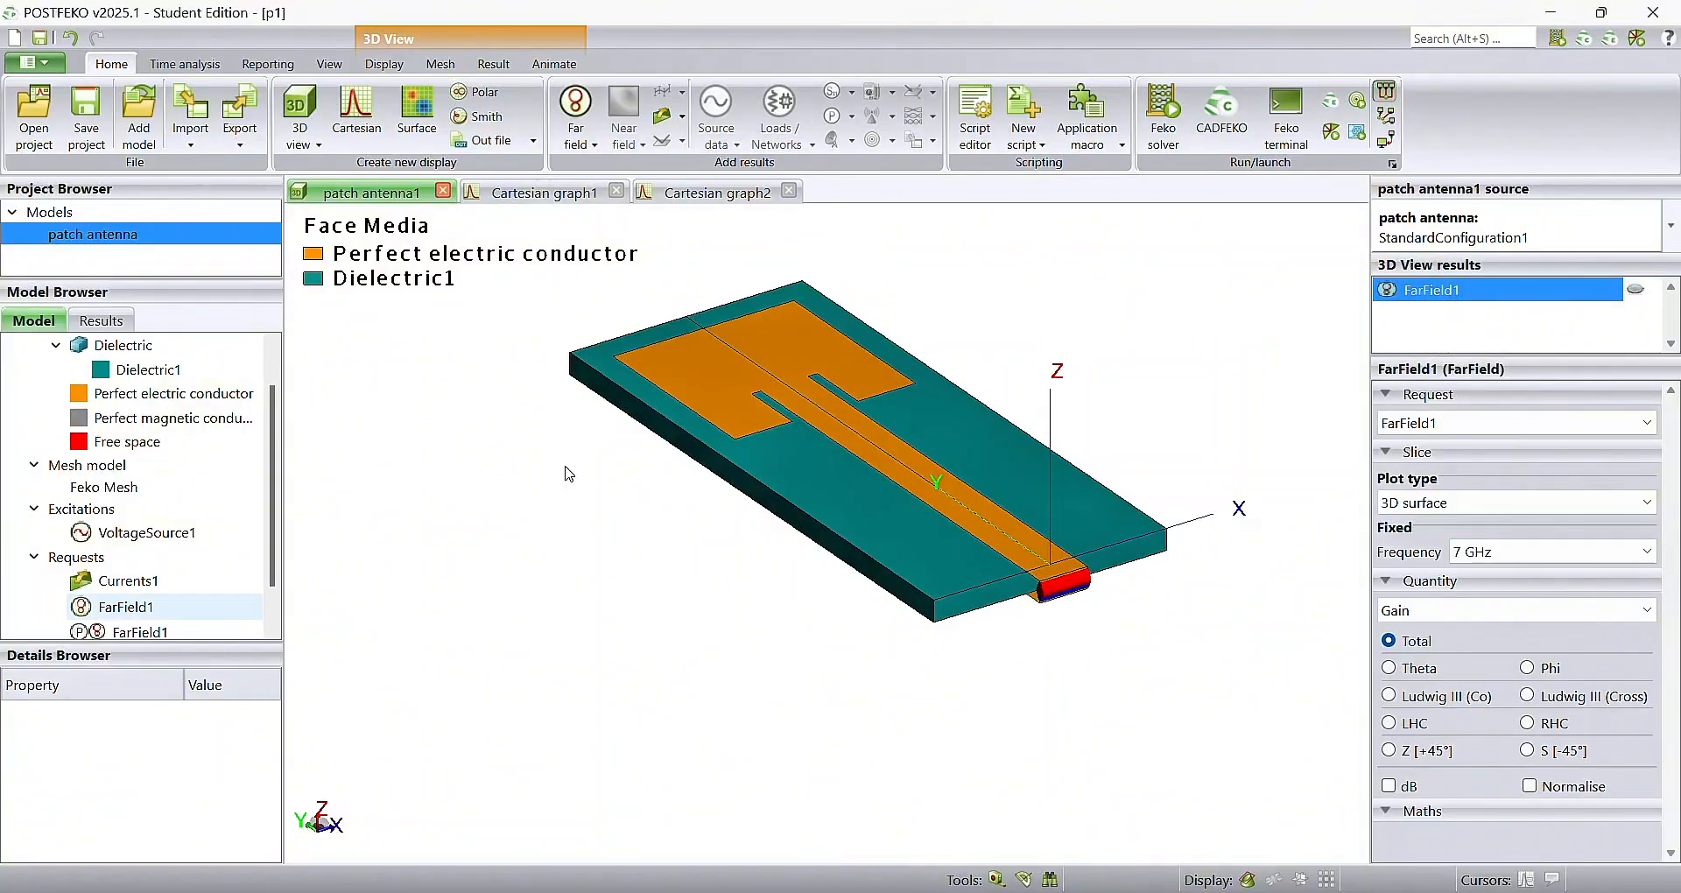
pyautogui.click(155, 585)
pyautogui.moveTo(161, 594)
pyautogui.mouseDown()
pyautogui.moveTo(536, 574)
pyautogui.moveTo(629, 669)
pyautogui.moveTo(701, 666)
pyautogui.mouseUp()
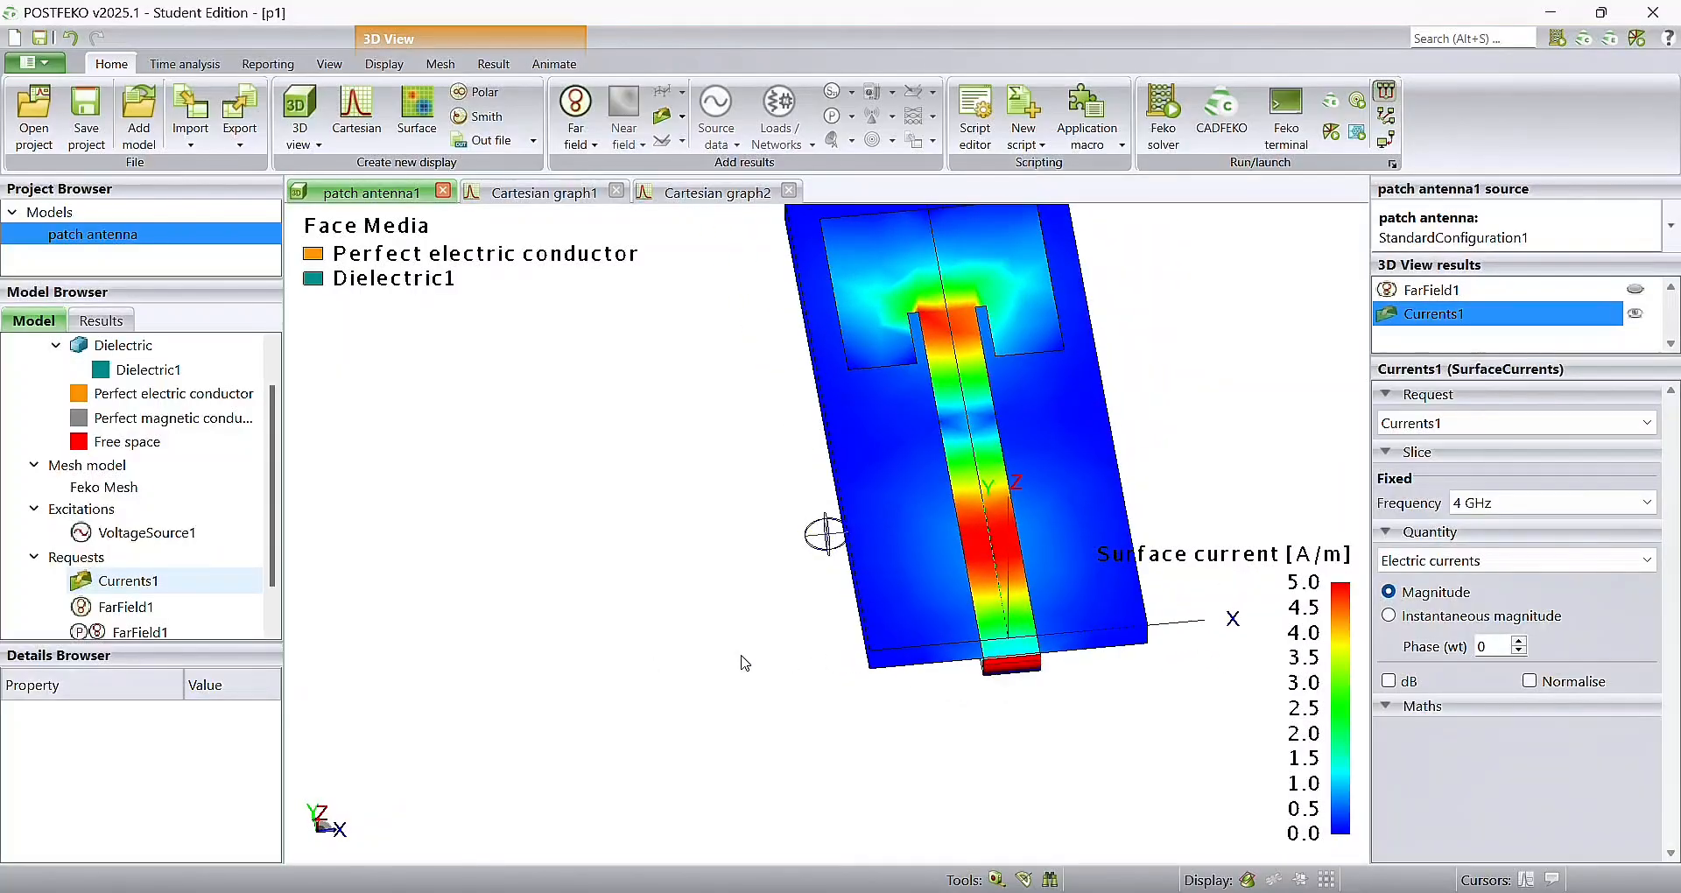